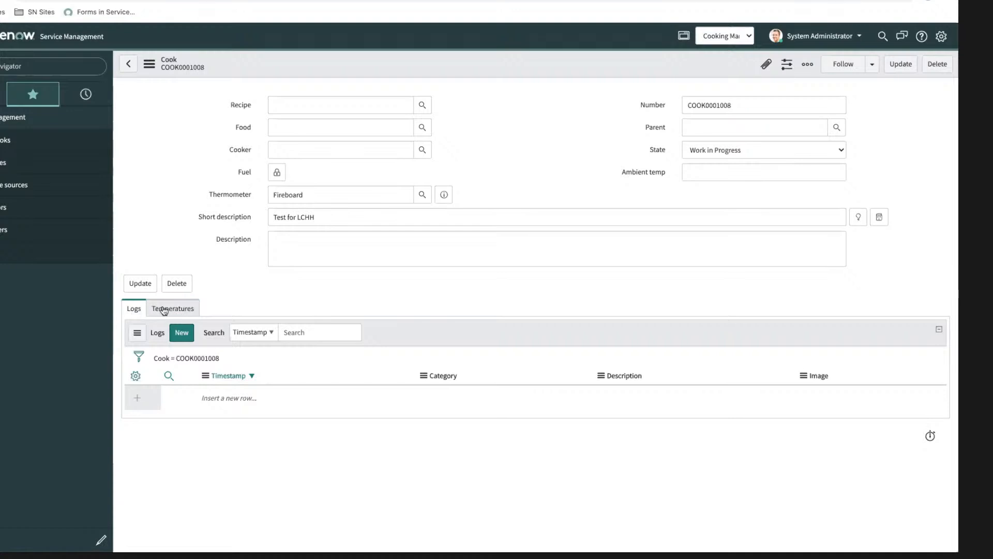
# Step: Review the cook record's Temperatures and Logs lists and the LCHH Test session readings on the FireBoard site
pyautogui.click(194, 309)
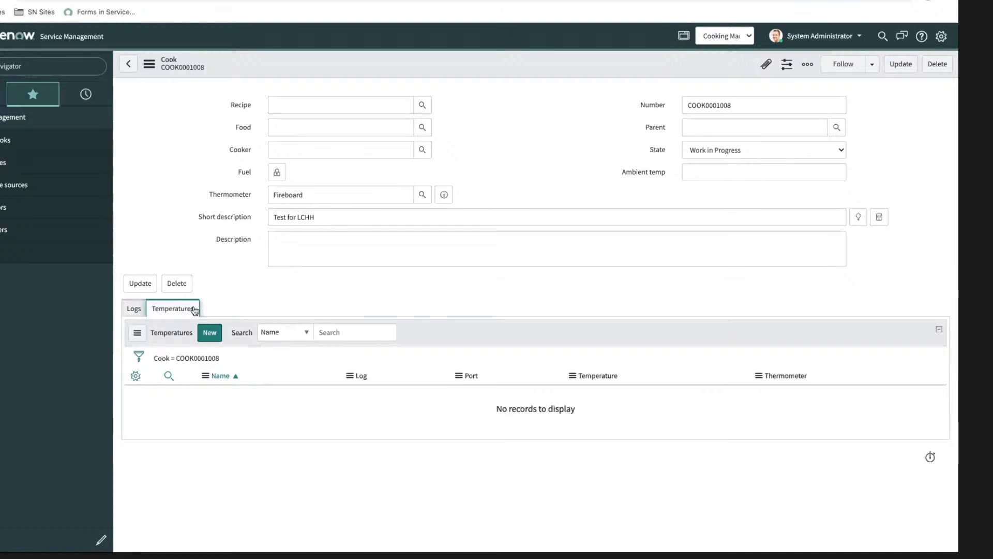
pyautogui.click(138, 310)
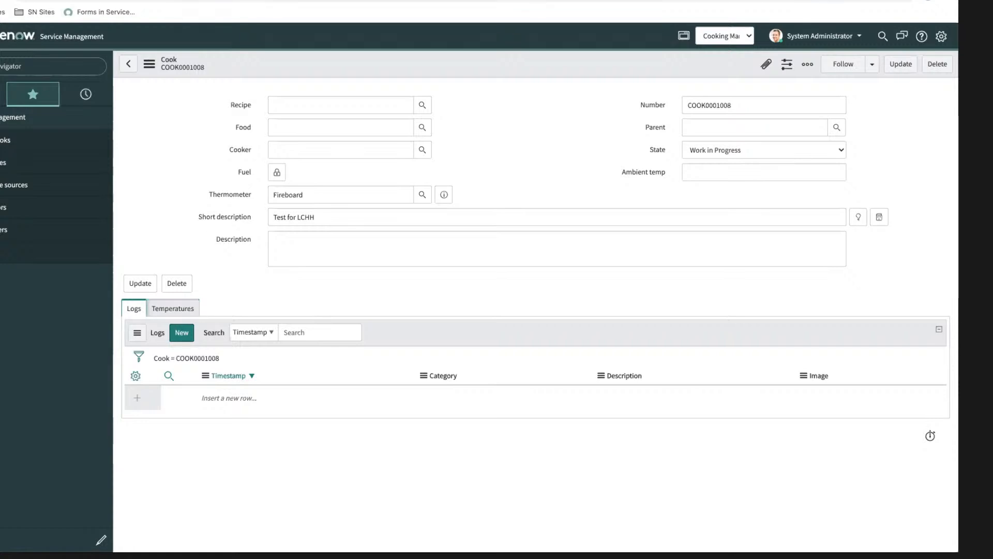
pyautogui.click(219, 0)
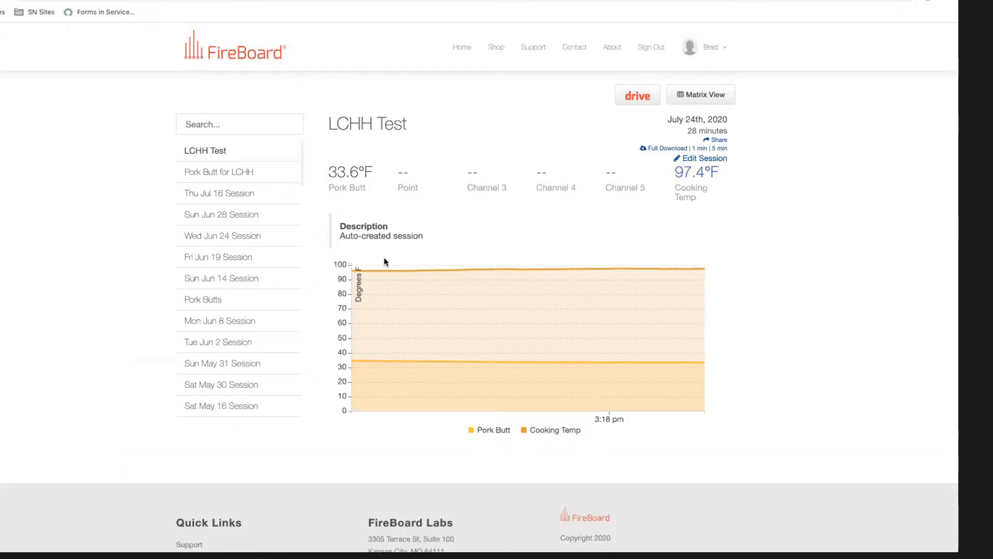
pyautogui.moveTo(382, 275)
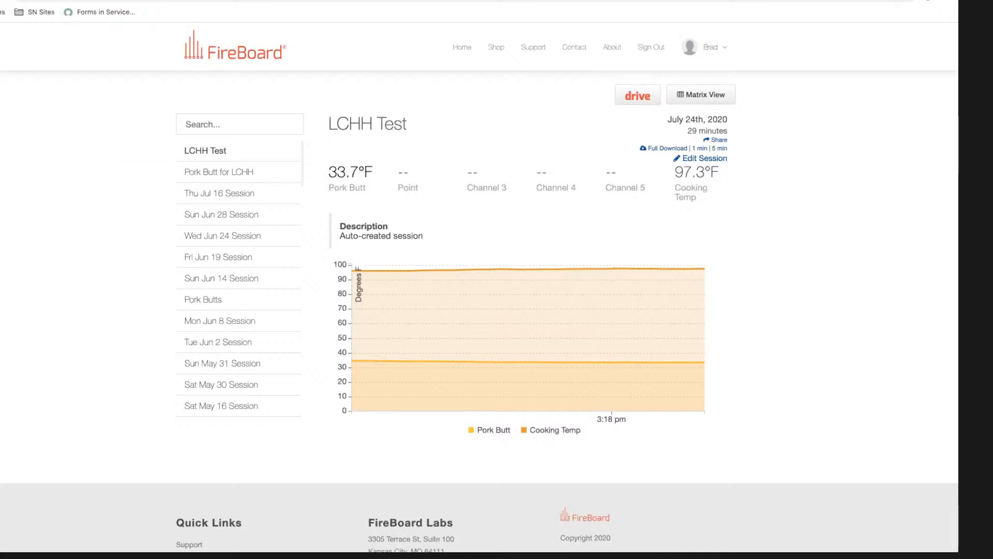
pyautogui.click(103, 1)
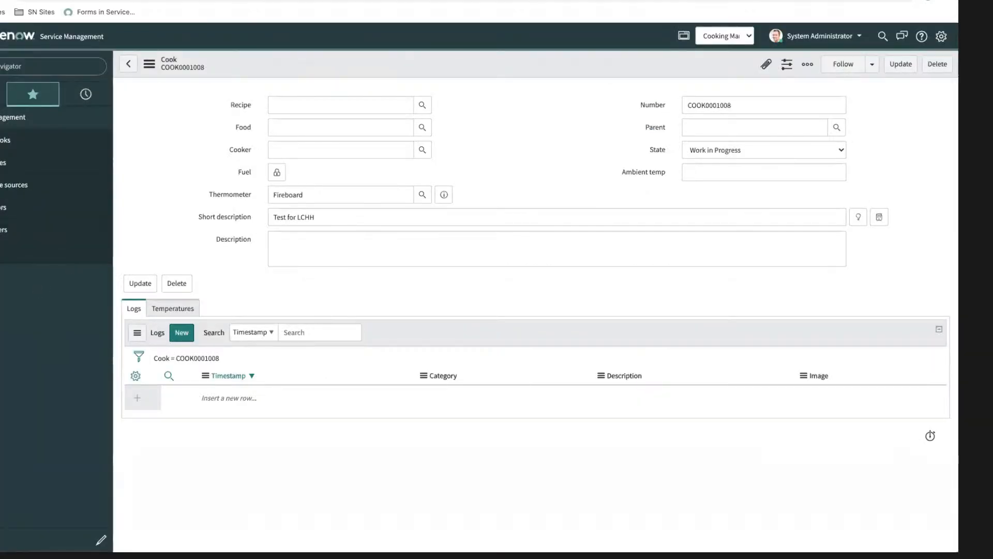
# Step: Open Flow Designer from the navigator by filtering for "flow" and display its list of actions
pyautogui.click(2, 67)
pyautogui.write('flow')
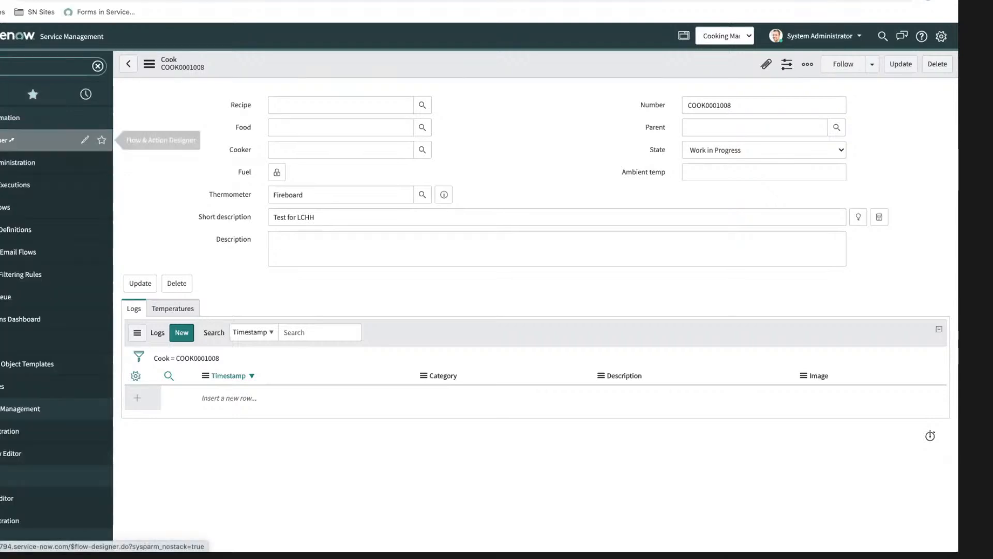
pyautogui.click(6, 140)
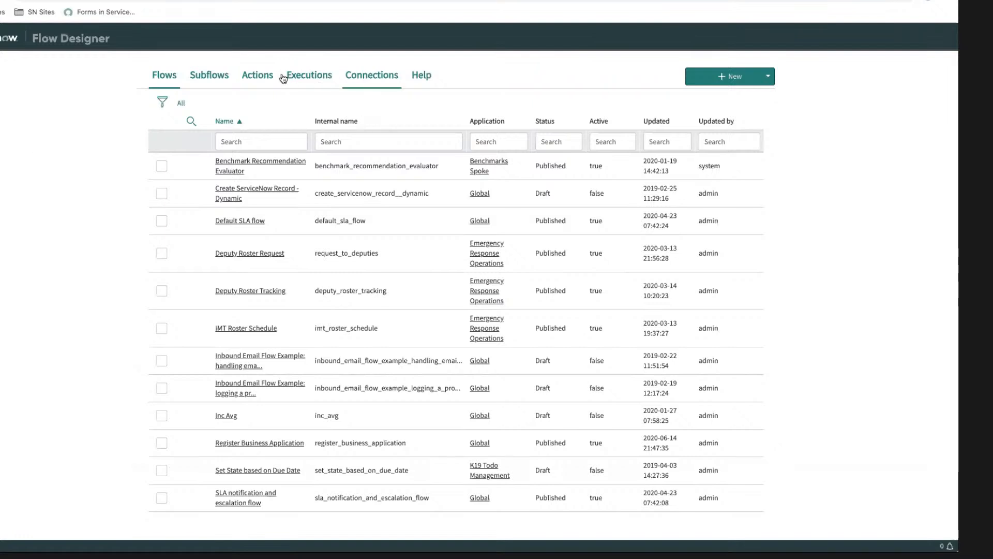
pyautogui.click(264, 77)
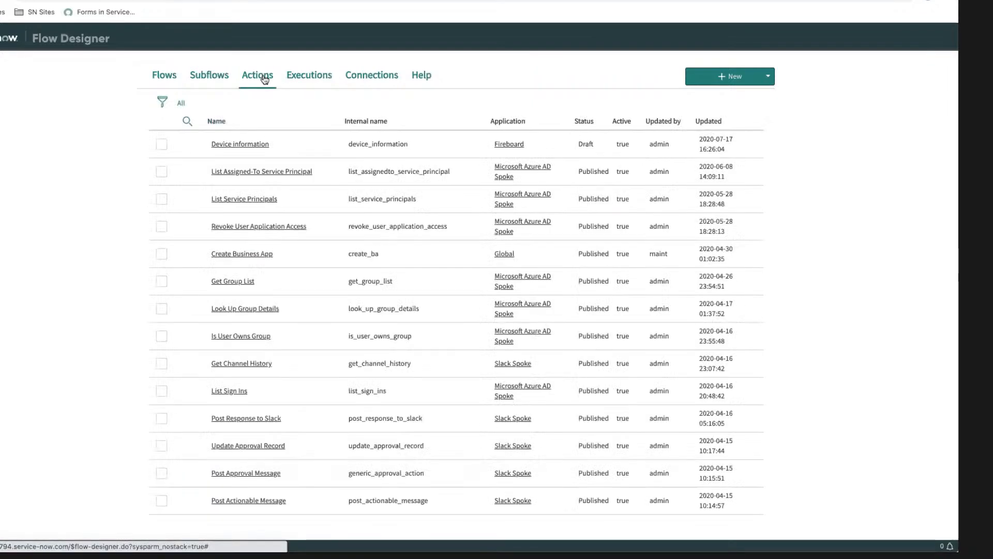
# Step: Switch the current application scope to Fireboard and return to the Flow Designer actions list
pyautogui.click(703, 1)
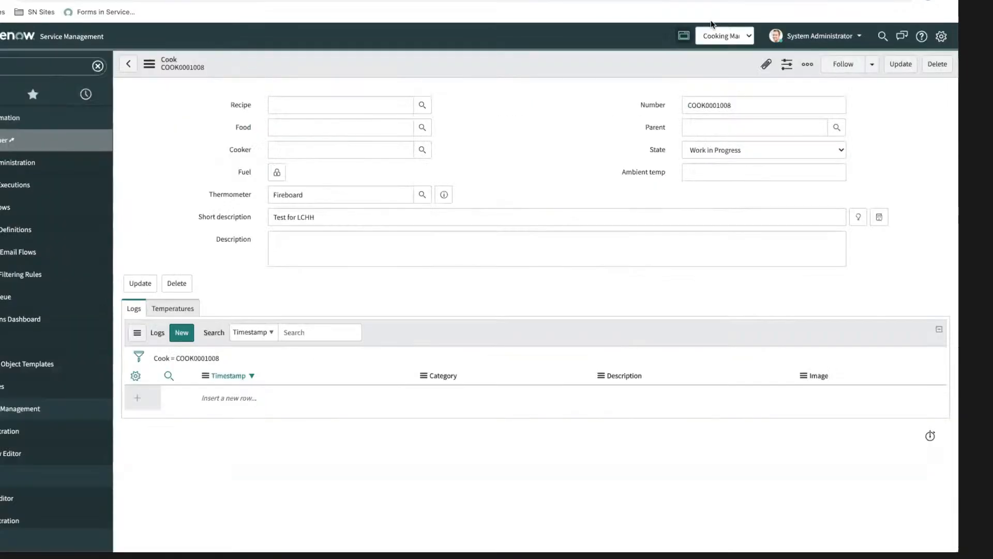
pyautogui.click(724, 36)
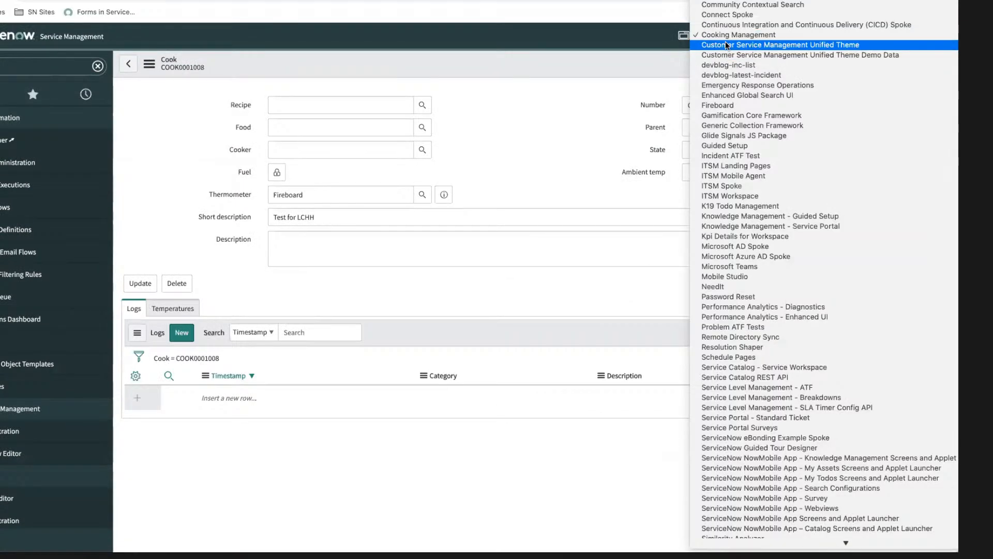
pyautogui.click(719, 105)
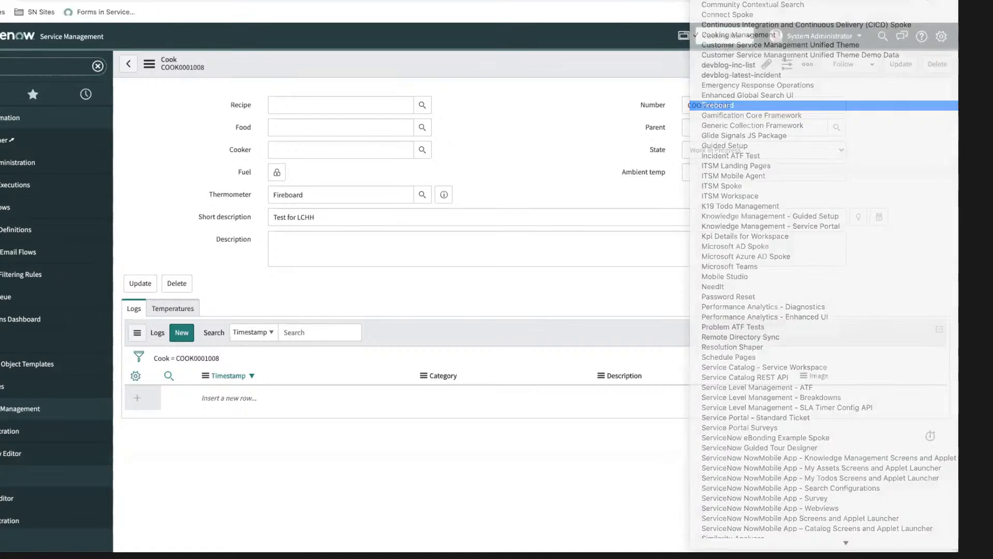
pyautogui.click(6, 1)
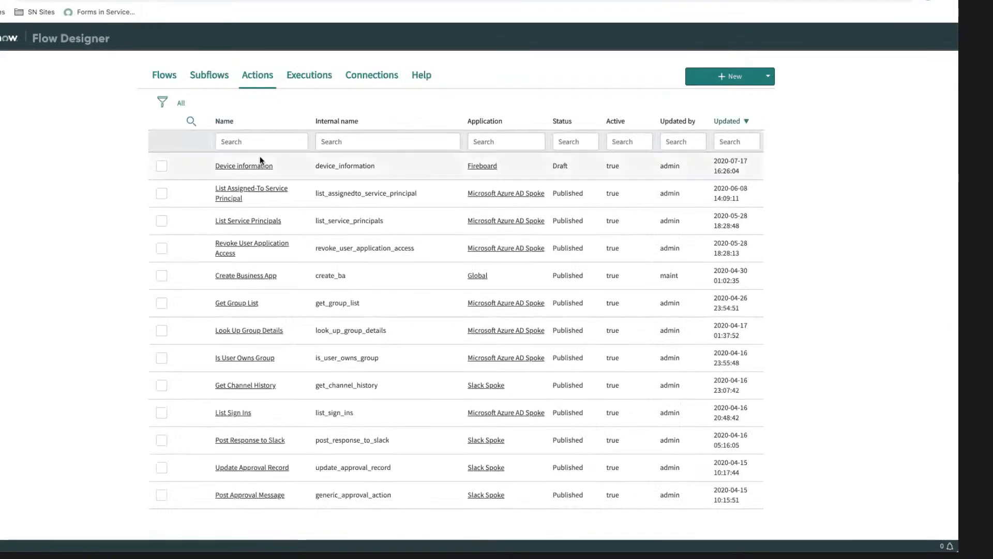
# Step: Open the Device information action and review its inputs and the connection and request details of its REST step
pyautogui.click(246, 167)
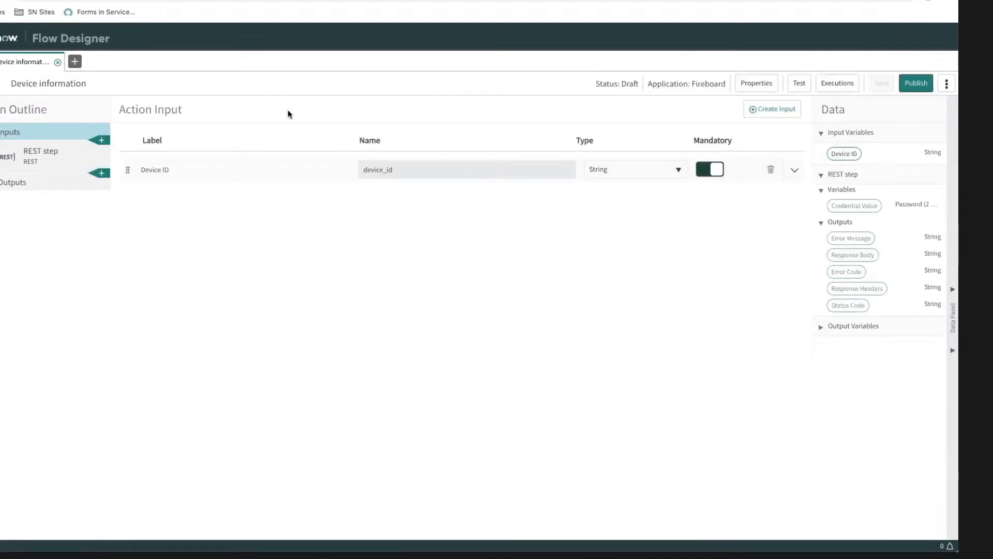
pyautogui.click(145, 168)
pyautogui.click(35, 155)
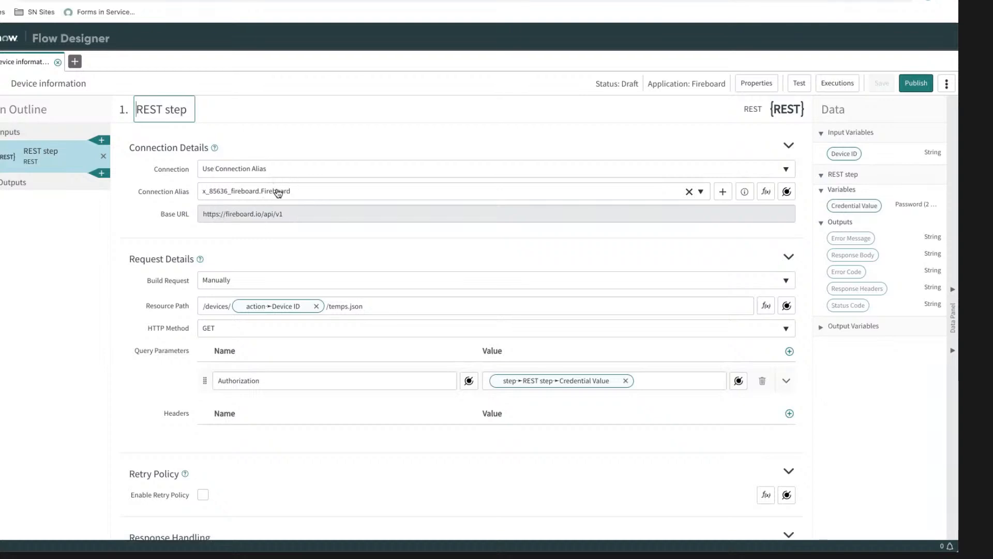
pyautogui.scroll(-1, 383, 228)
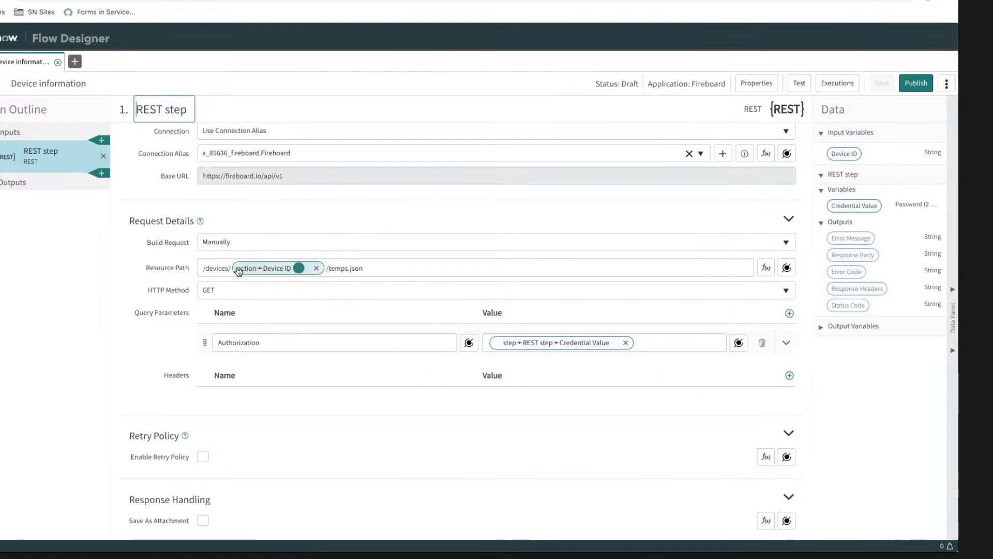
pyautogui.moveTo(266, 268)
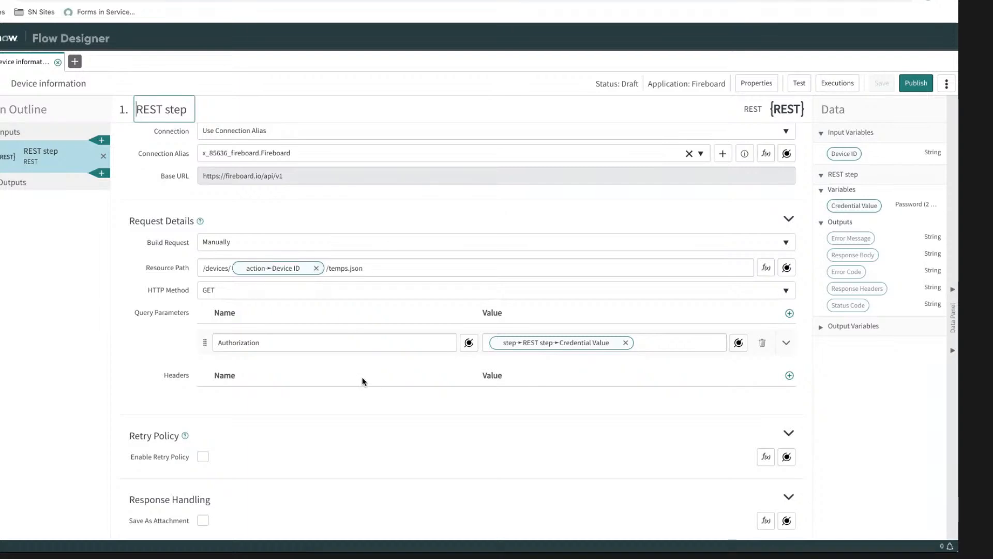
pyautogui.scroll(2, 362, 381)
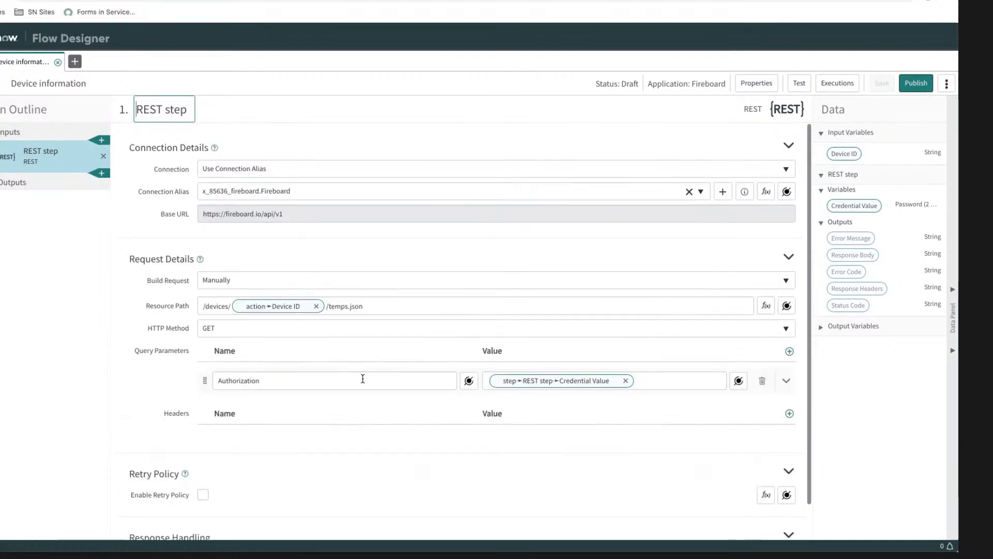
# Step: Run a test of the Device information action with the thermometer's device ID pasted as input
pyautogui.click(799, 86)
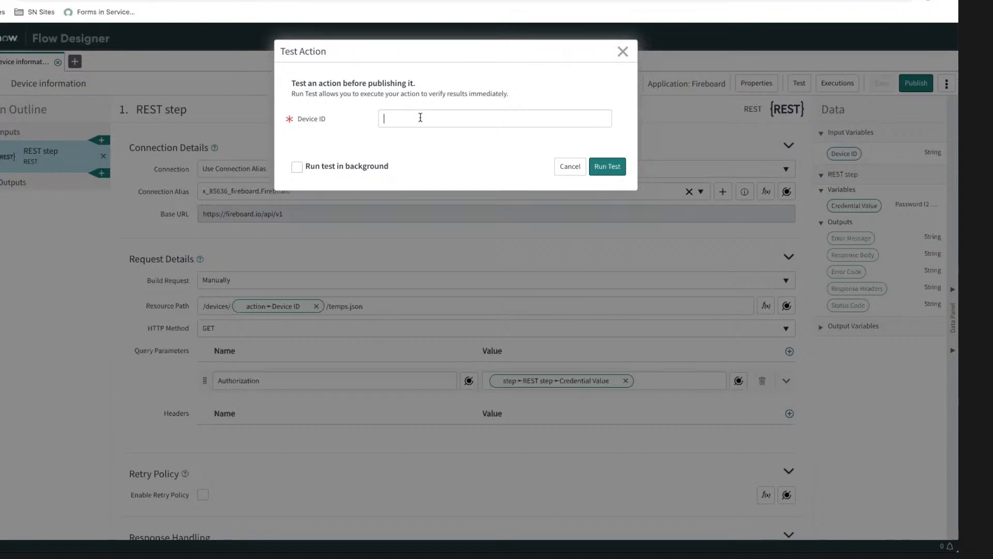
pyautogui.write('3189dc36-7199-4af5-a410-da0ff0c313d1')
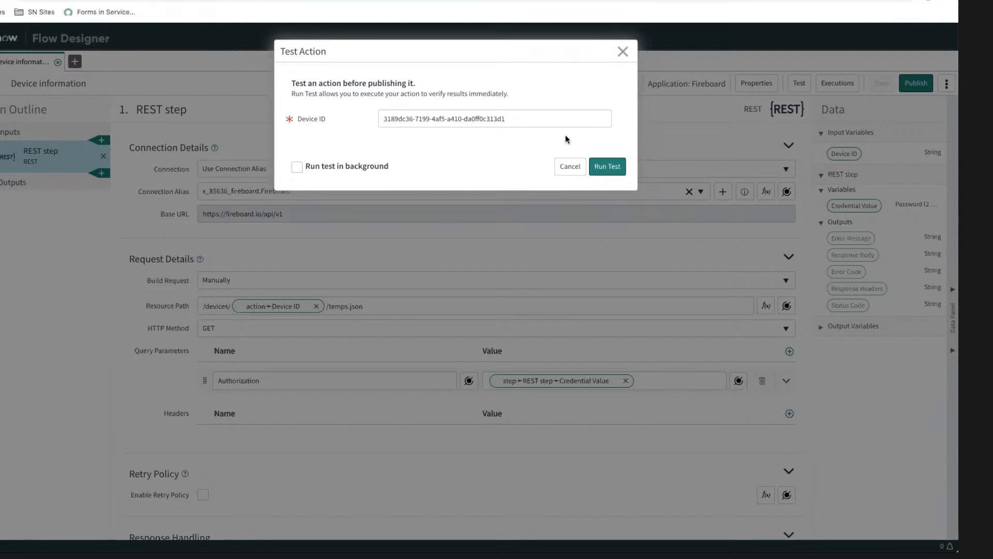
pyautogui.click(601, 166)
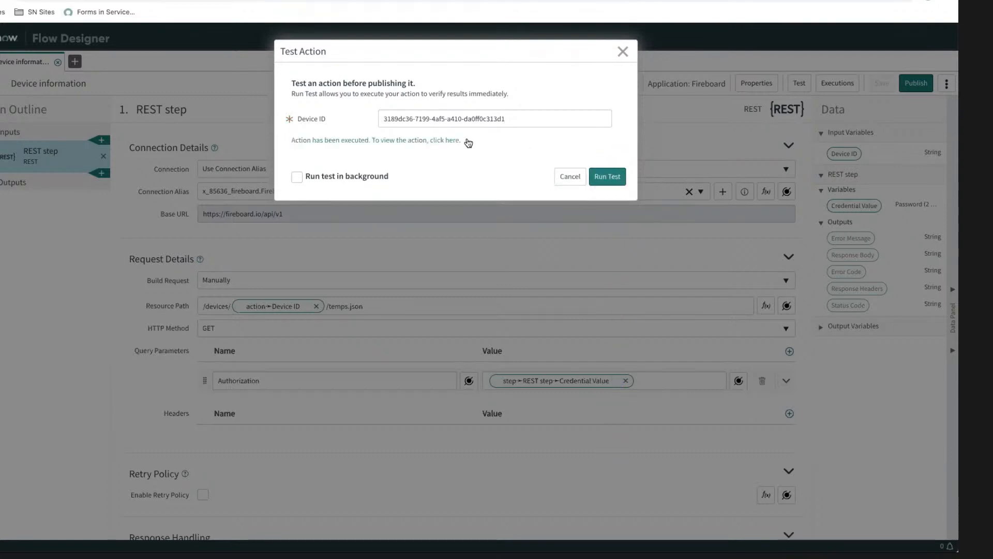
# Step: Examine the test run's REST step output and full response body, and close the execution details and test dialog
pyautogui.click(360, 141)
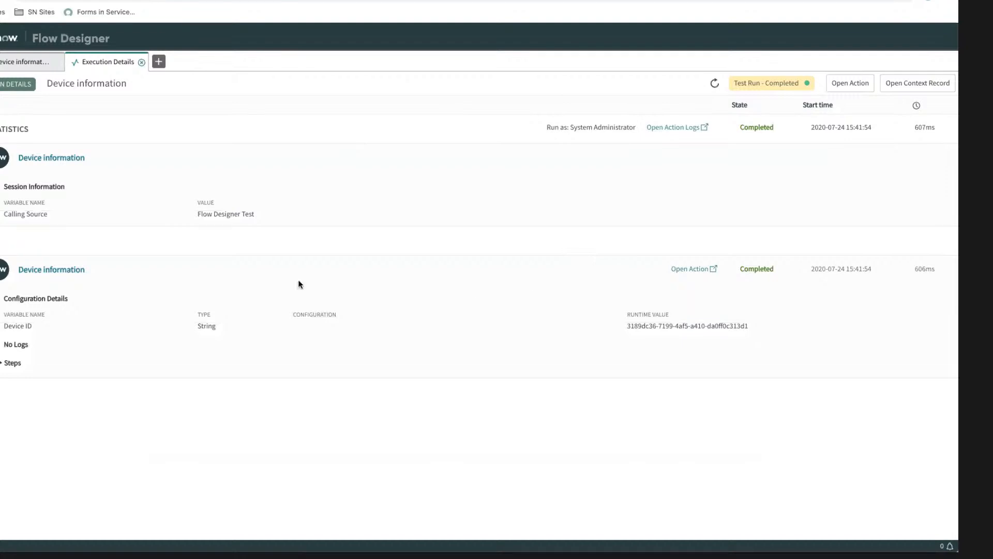
pyautogui.click(19, 363)
pyautogui.scroll(-4, 393, 259)
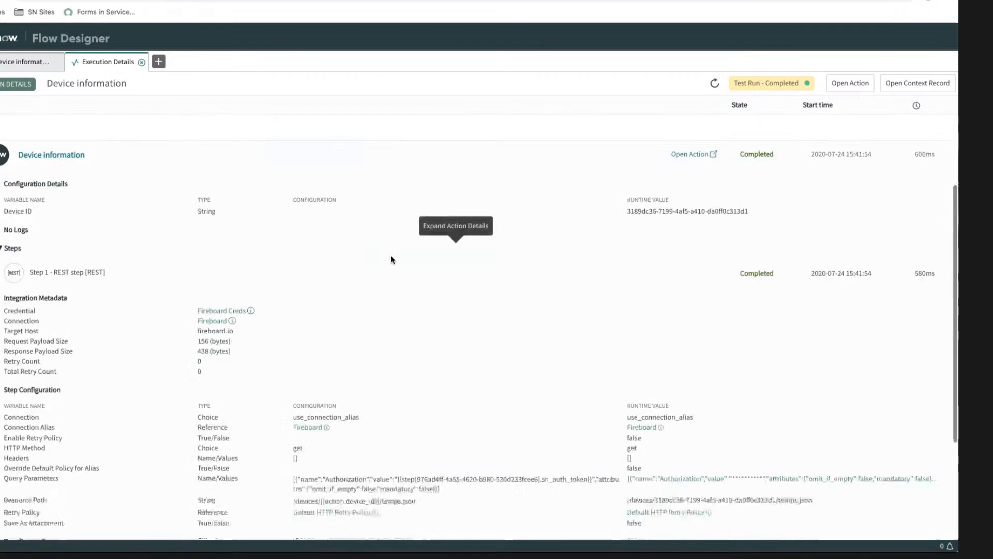
pyautogui.scroll(-1, 419, 259)
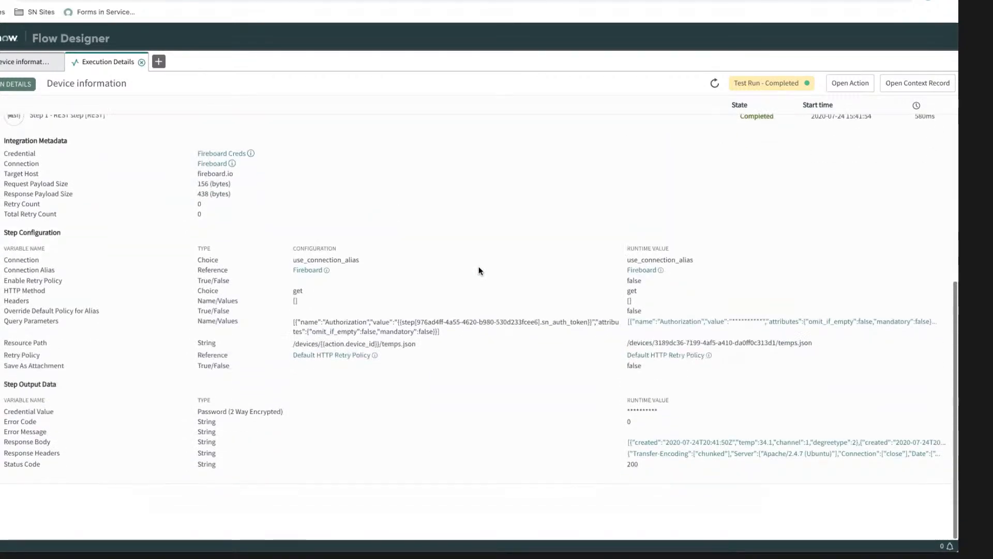
pyautogui.click(689, 443)
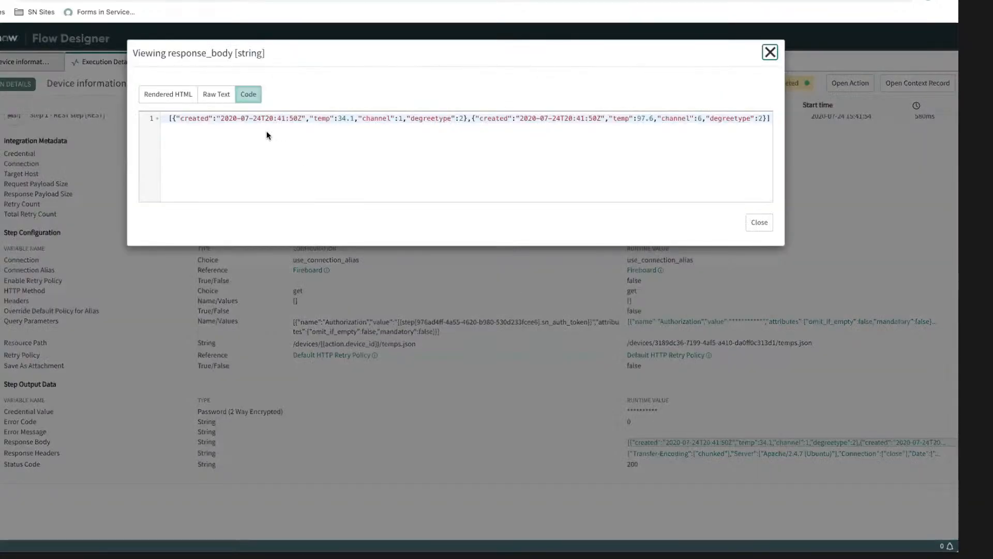
pyautogui.moveTo(472, 119); pyautogui.dragTo(789, 122)
pyautogui.click(754, 119)
pyautogui.click(762, 227)
pyautogui.click(761, 226)
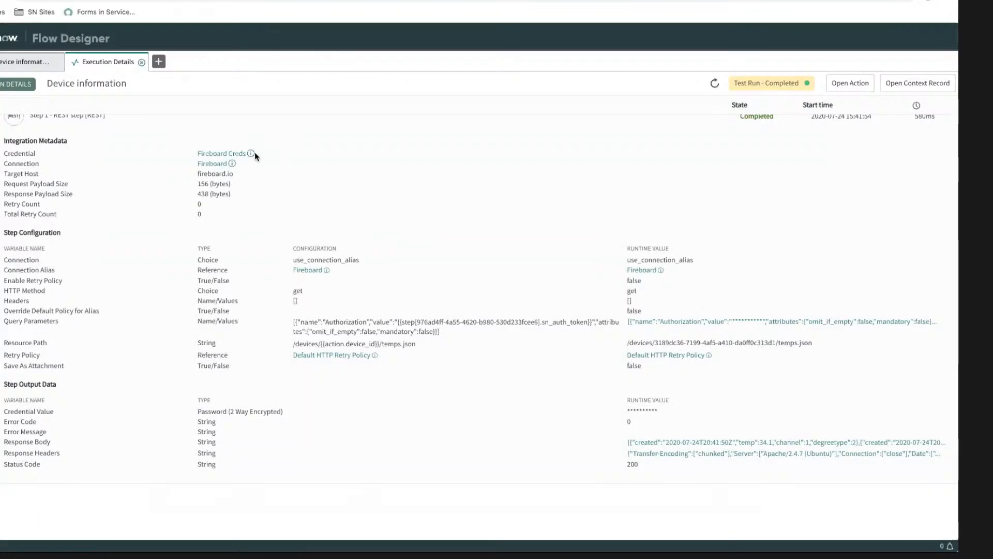
pyautogui.click(142, 63)
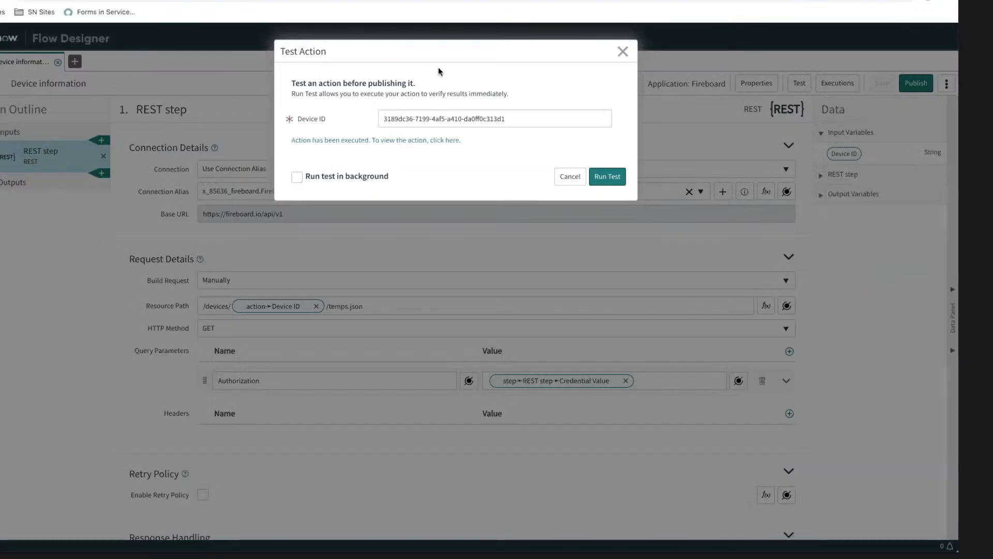
pyautogui.click(622, 51)
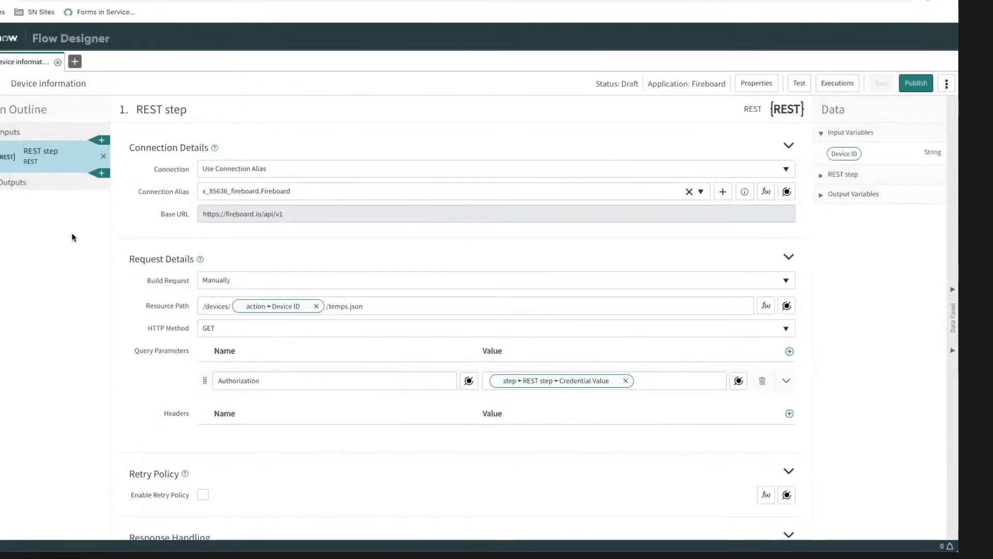
# Step: Add a JSON Parser step after the REST step, with the REST step's Response Body as its source data
pyautogui.click(103, 176)
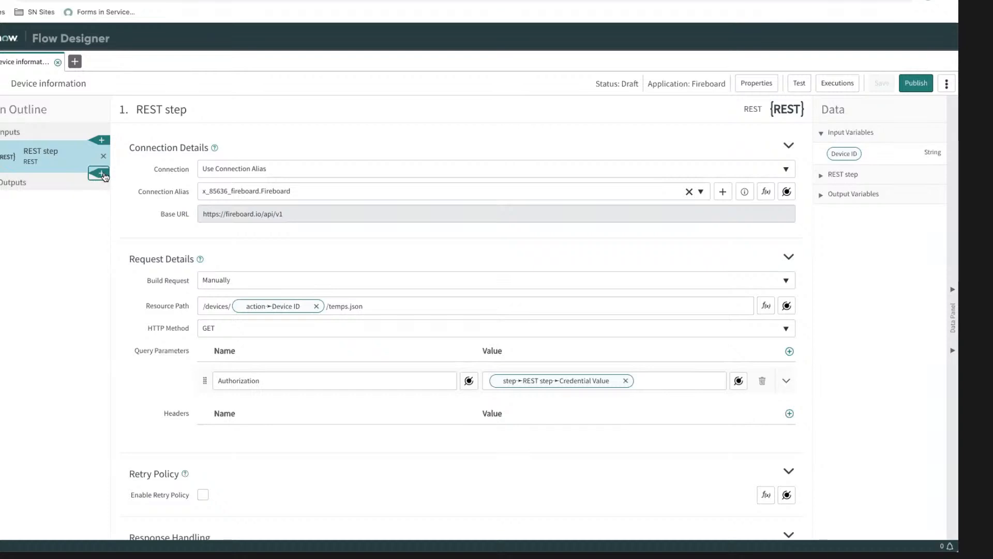
pyautogui.click(104, 175)
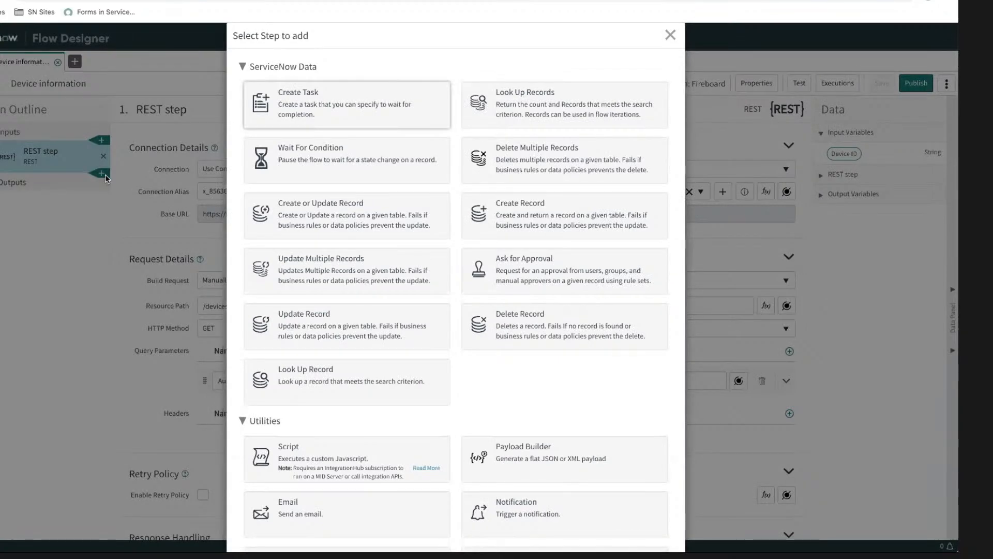
pyautogui.scroll(-2, 379, 264)
pyautogui.scroll(-5, 380, 264)
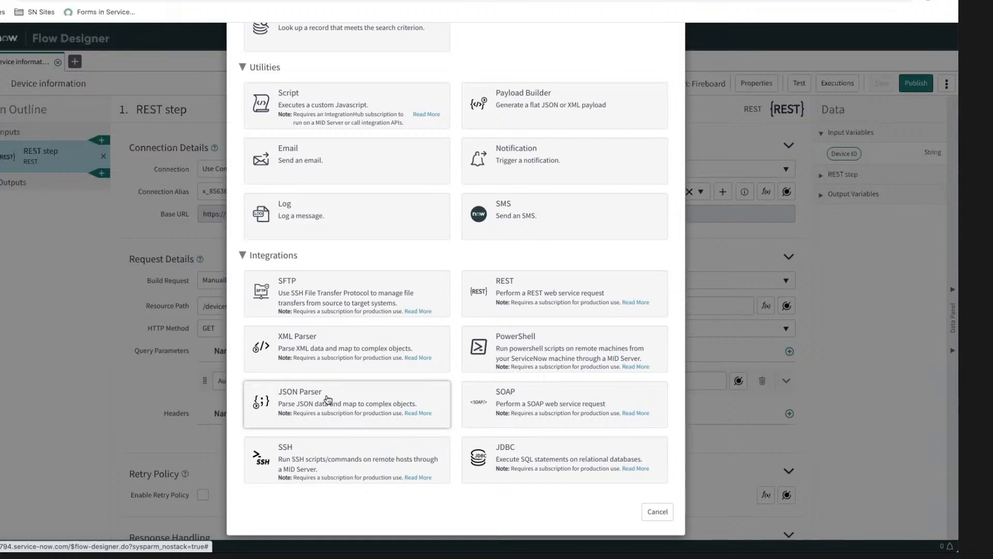
pyautogui.click(328, 398)
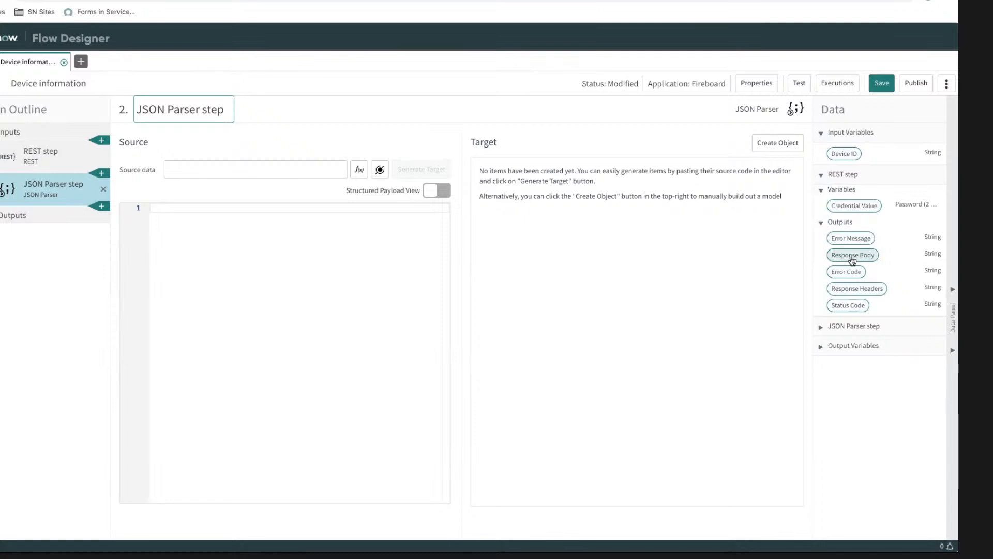
pyautogui.moveTo(852, 255)
pyautogui.mouseDown()
pyautogui.moveTo(466, 217)
pyautogui.moveTo(225, 168)
pyautogui.mouseUp()
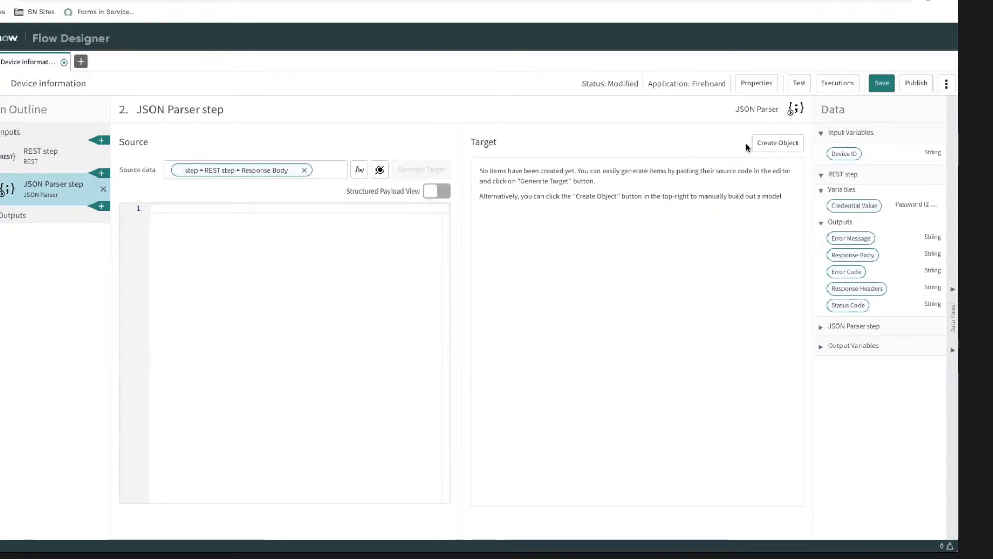
pyautogui.click(772, 145)
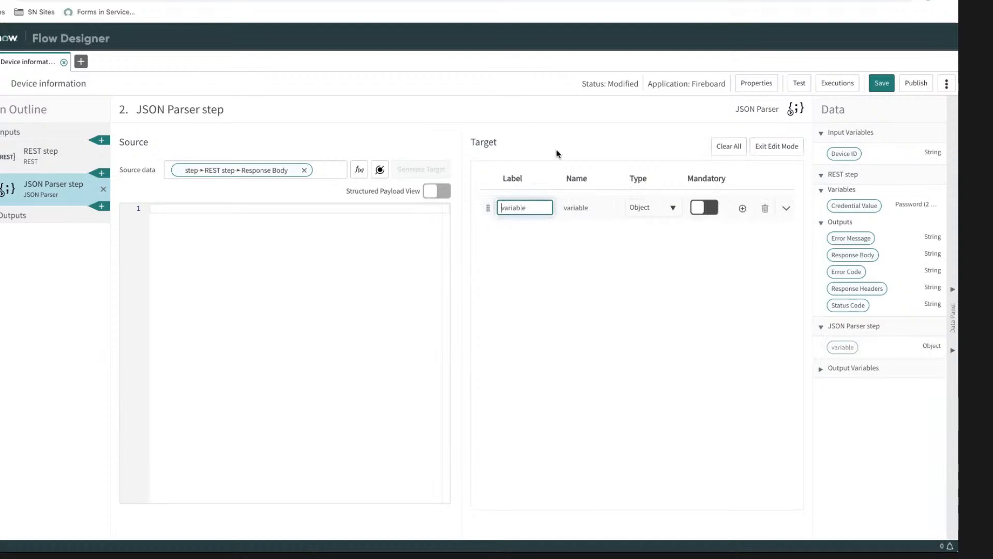
pyautogui.click(765, 208)
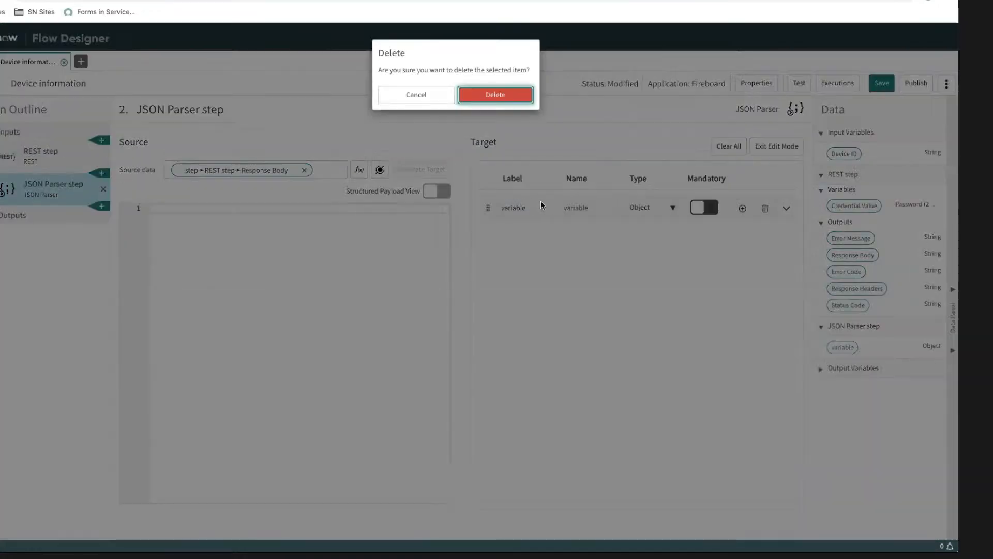
pyautogui.click(445, 96)
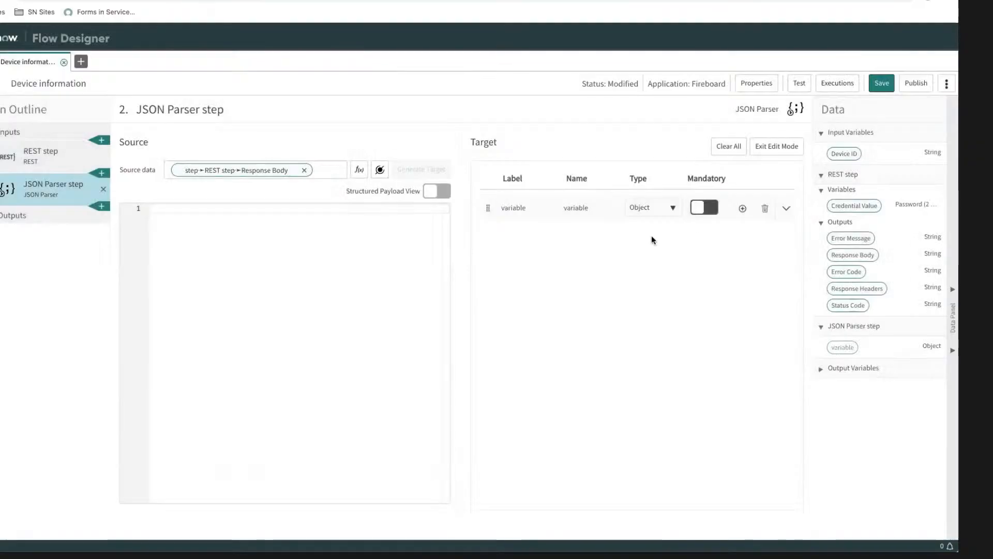
pyautogui.click(769, 209)
pyautogui.click(512, 94)
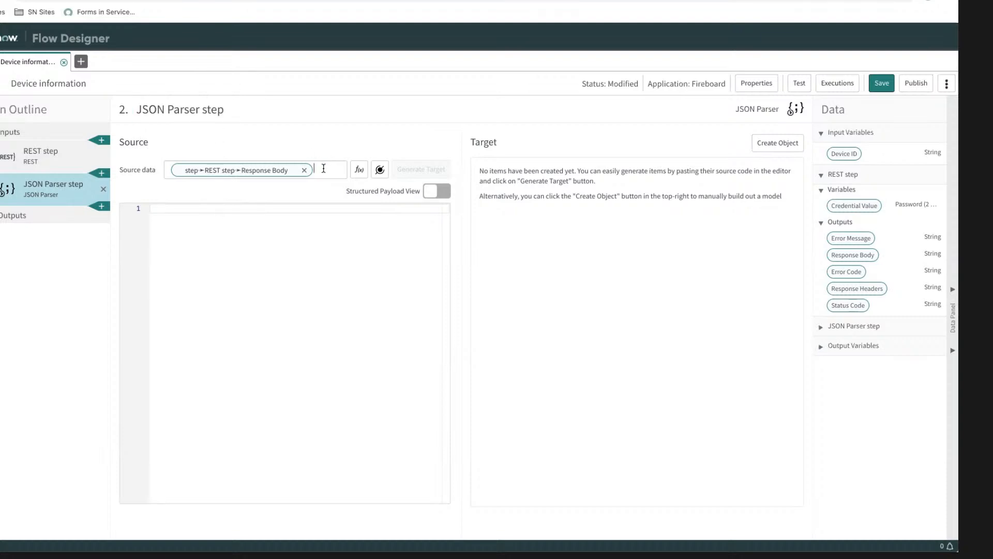
# Step: Open the execution details of the most recent Device information run and expand its steps to show the REST step's output data
pyautogui.click(280, 234)
pyautogui.click(823, 83)
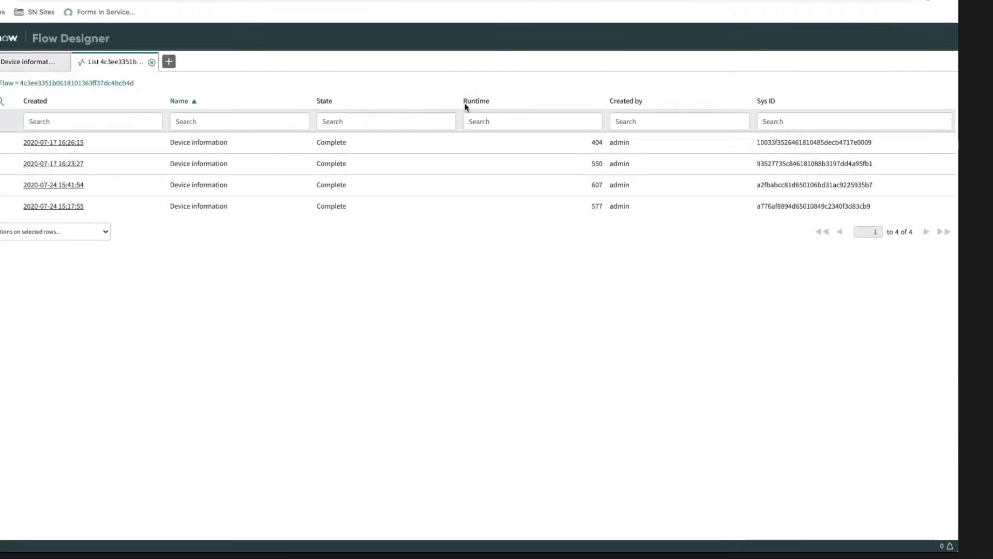
pyautogui.click(37, 101)
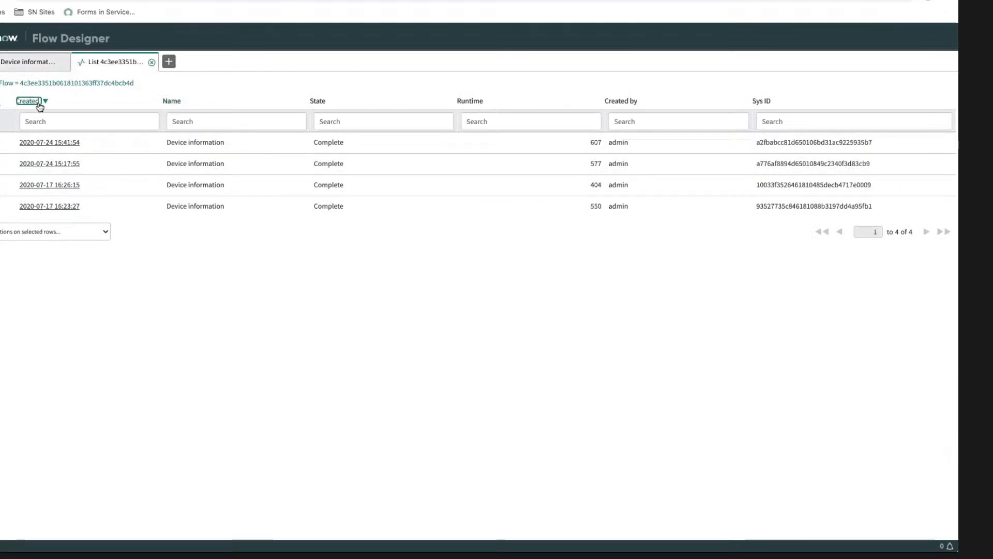
pyautogui.click(62, 146)
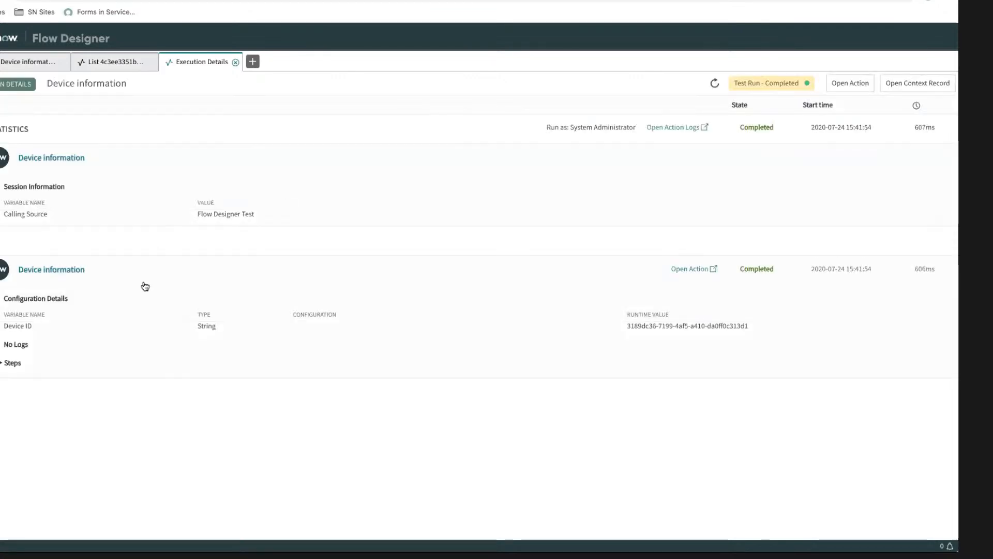
pyautogui.click(12, 362)
pyautogui.scroll(-5, 523, 347)
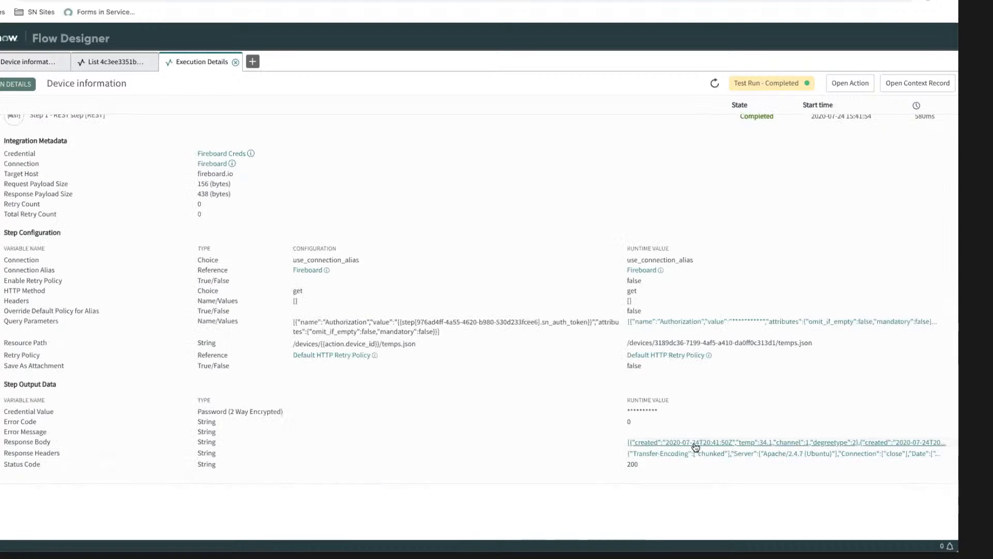
# Step: View the REST step's Response Body as code, copy the full JSON and close the viewer
pyautogui.click(695, 442)
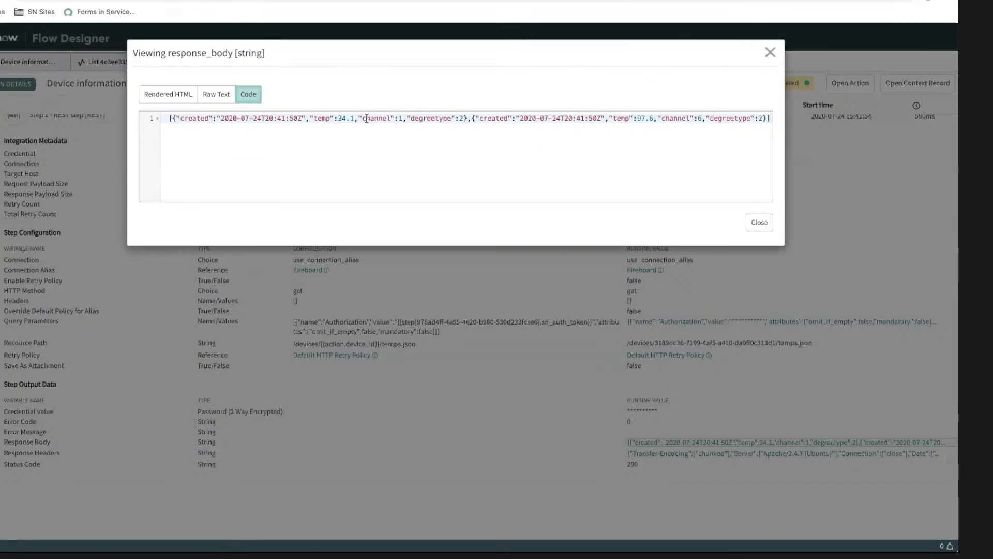
pyautogui.click(216, 94)
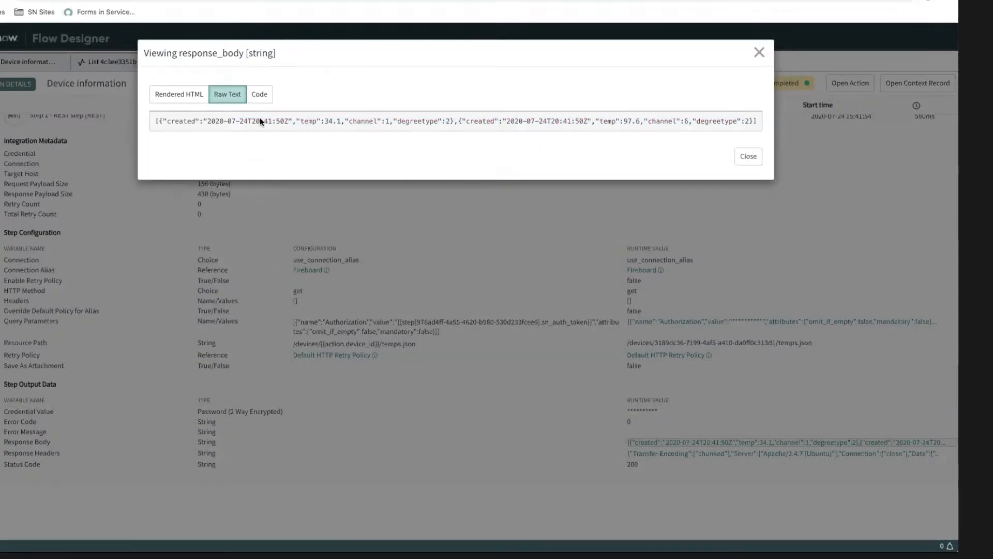
pyautogui.hotkey('ctrl', 'a')
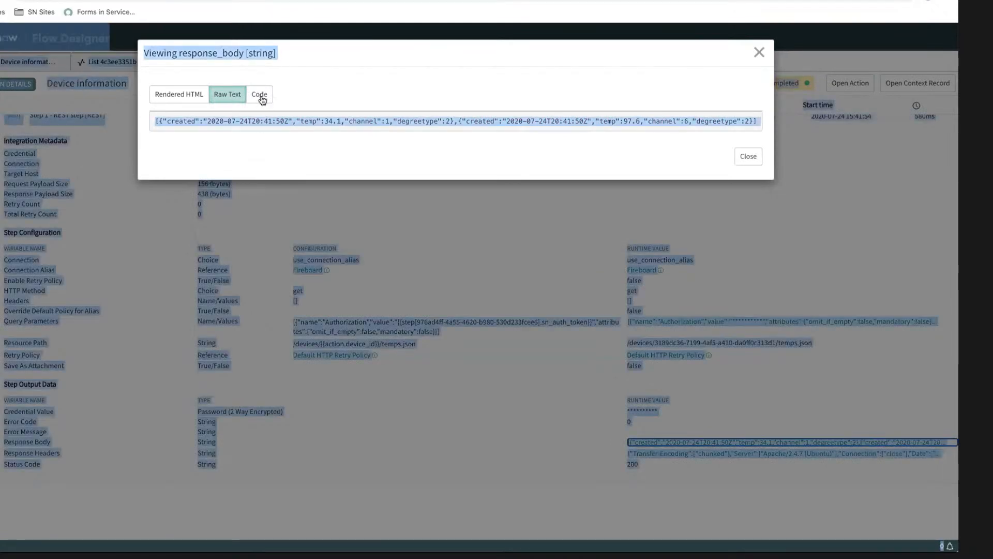
pyautogui.click(260, 97)
pyautogui.hotkey('ctrl', 'a')
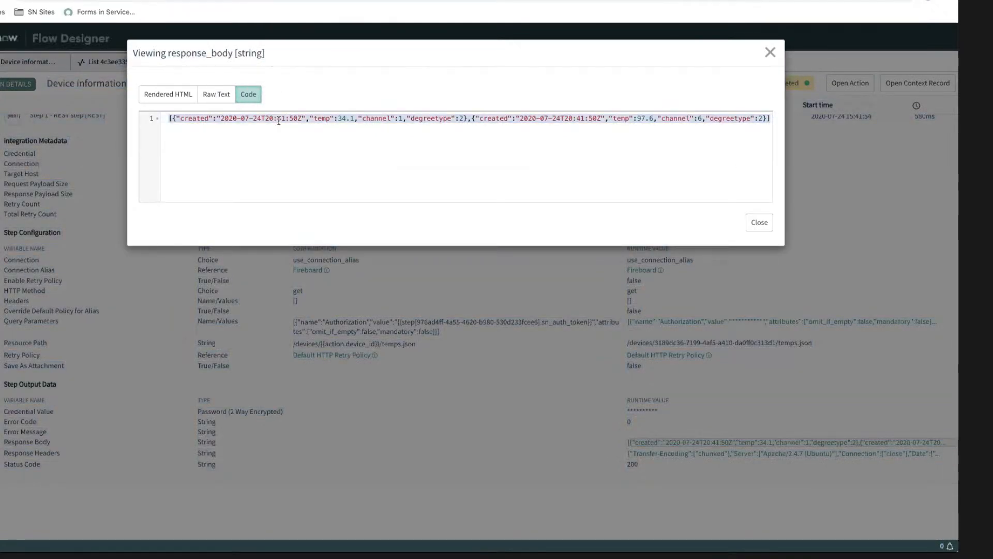
pyautogui.press('Escape')
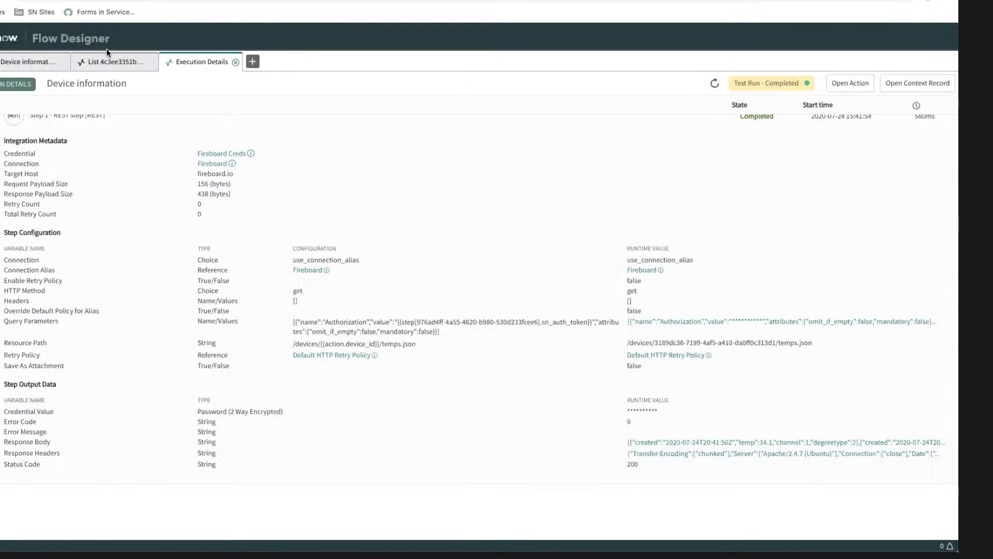
# Step: Paste the copied response JSON into the JSON Parser step's source editor and generate the target structure from it
pyautogui.click(37, 67)
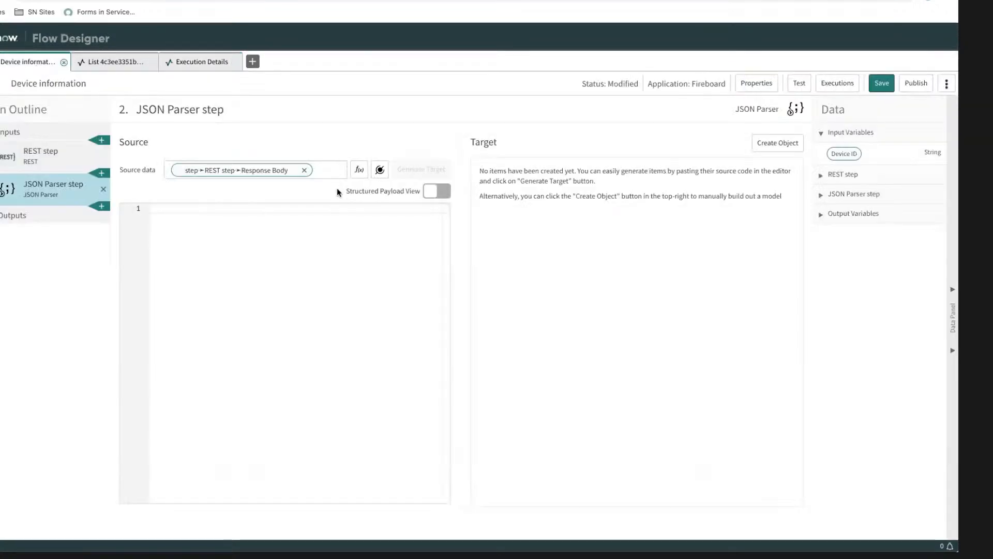
pyautogui.hotkey('ctrl', 'v')
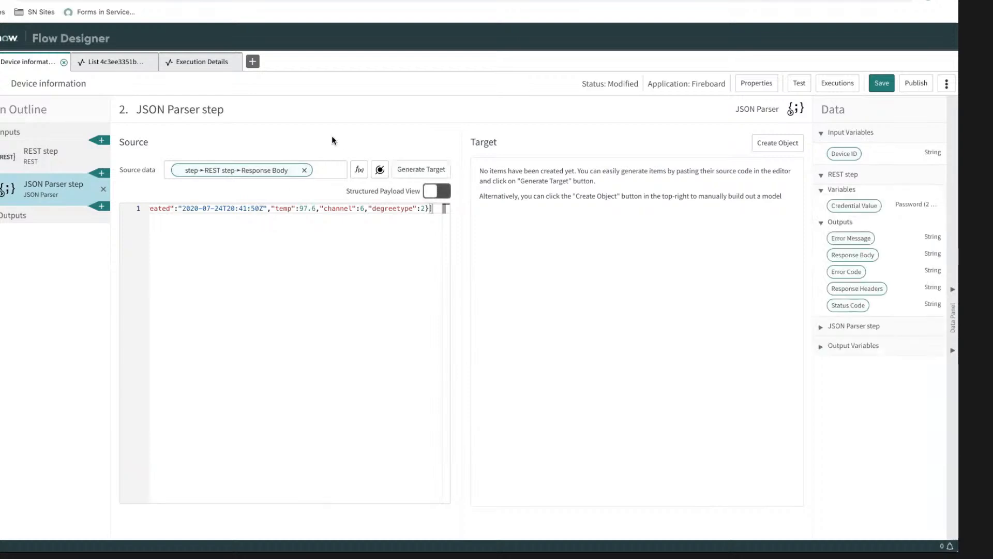
pyautogui.click(423, 173)
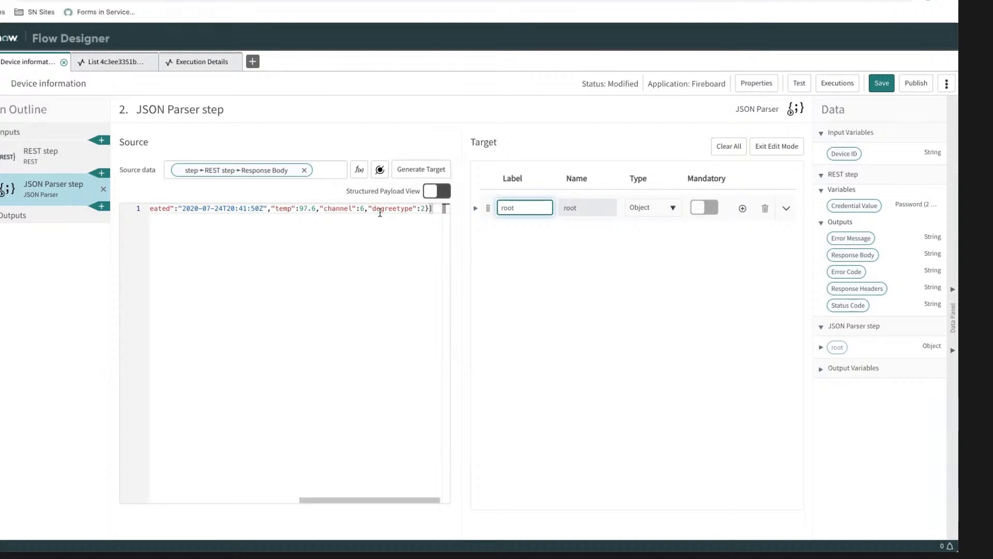
# Step: Expand the generated root object, its array and the array's object to examine the parsed fields
pyautogui.hscroll(-1, 379, 212)
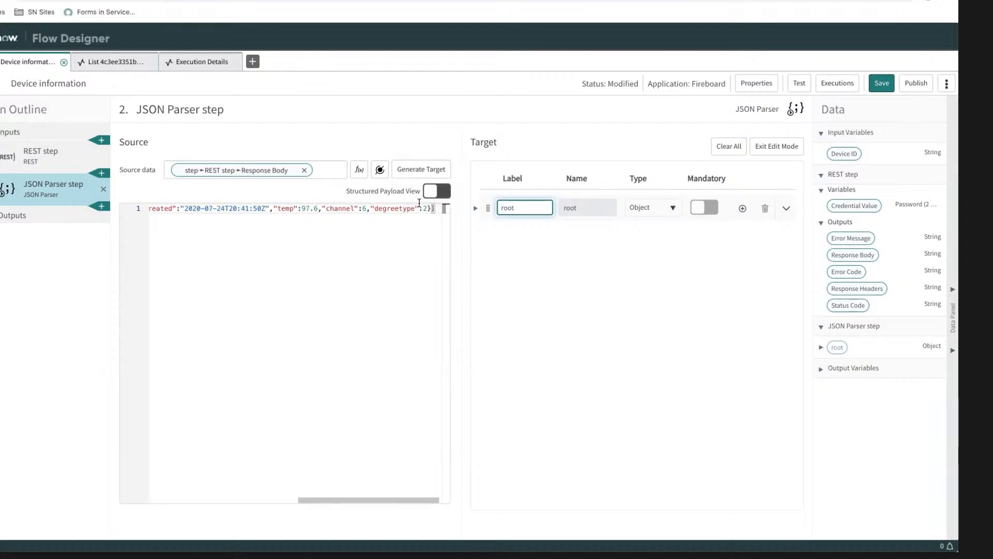
pyautogui.click(787, 211)
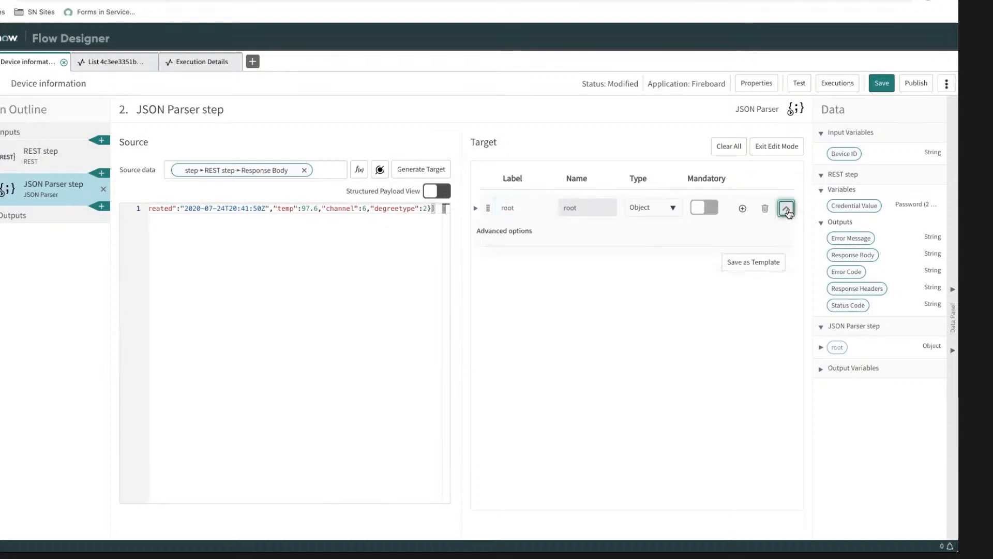
pyautogui.click(787, 212)
pyautogui.click(496, 209)
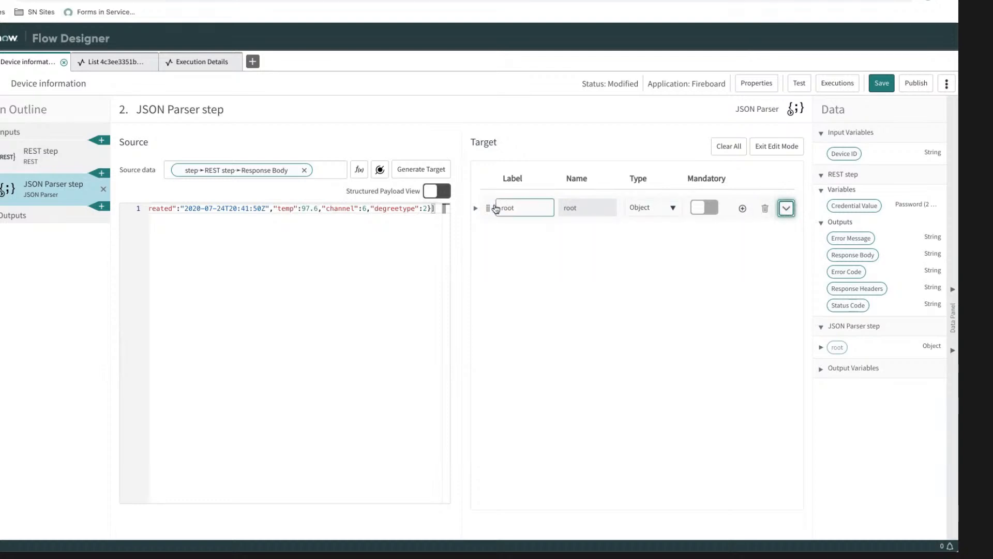
pyautogui.click(475, 208)
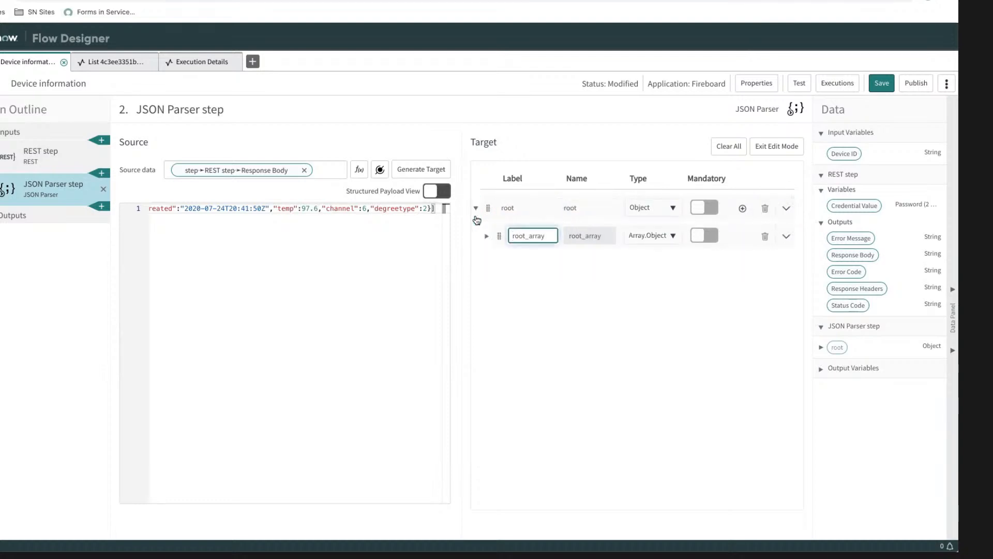
pyautogui.click(487, 236)
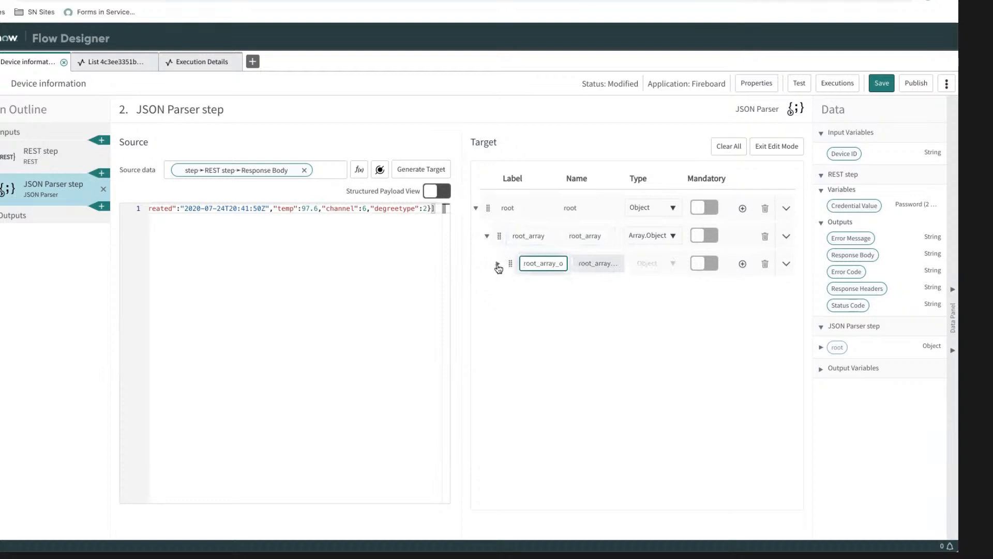
pyautogui.click(498, 265)
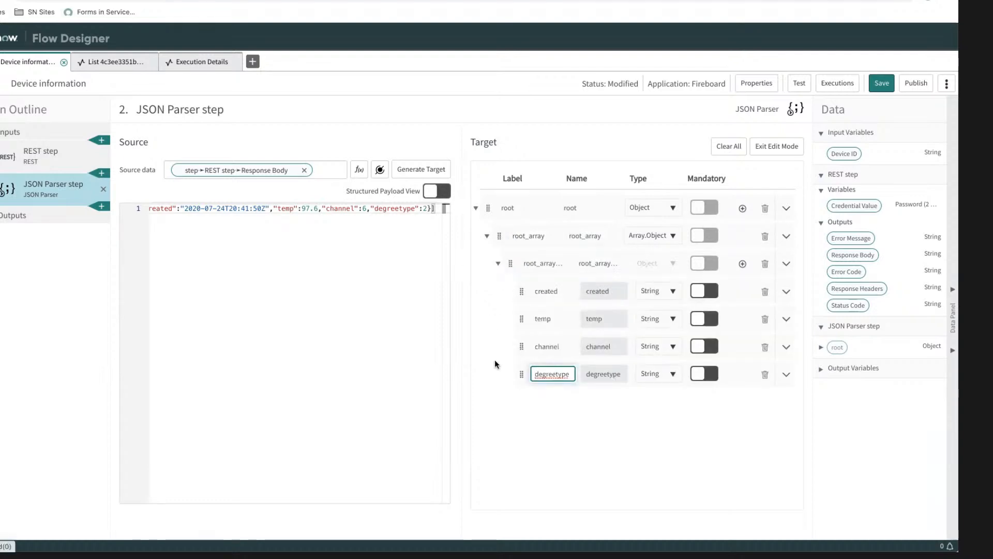
pyautogui.click(535, 427)
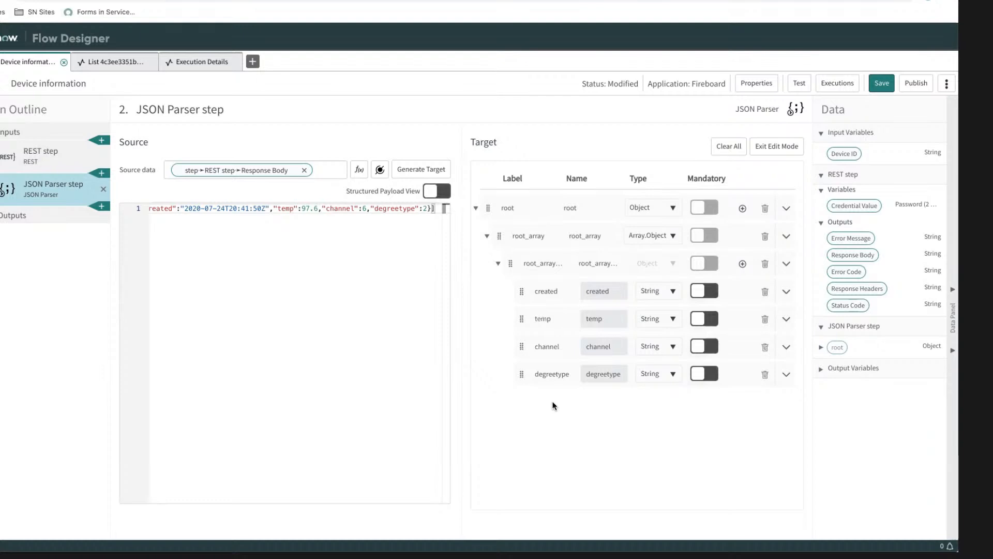
# Step: Copy the source JSON, search the web for "json parser" and paste the JSON into jsonformatter.org's JSON Parser to examine its tree
pyautogui.click(437, 208)
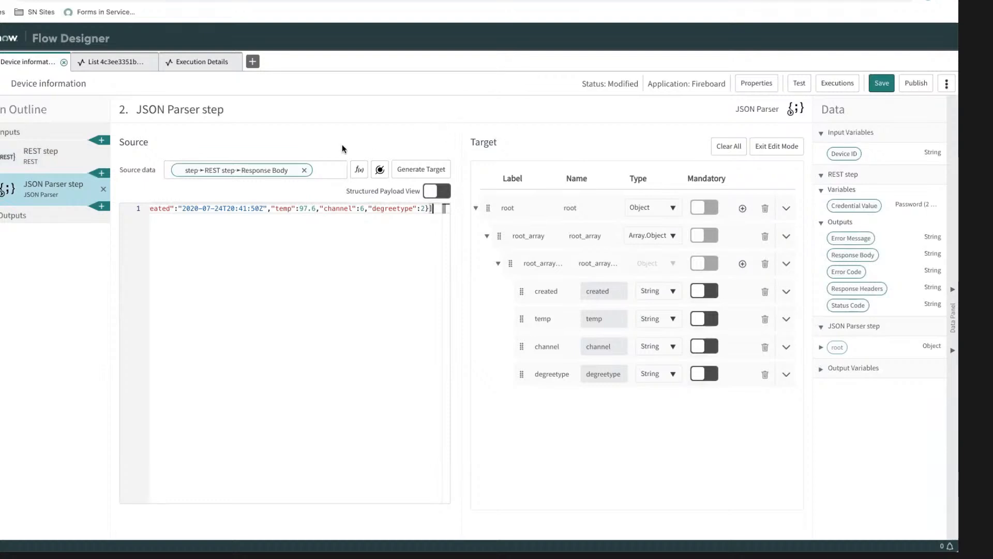
pyautogui.hotkey('ctrl', 'a')
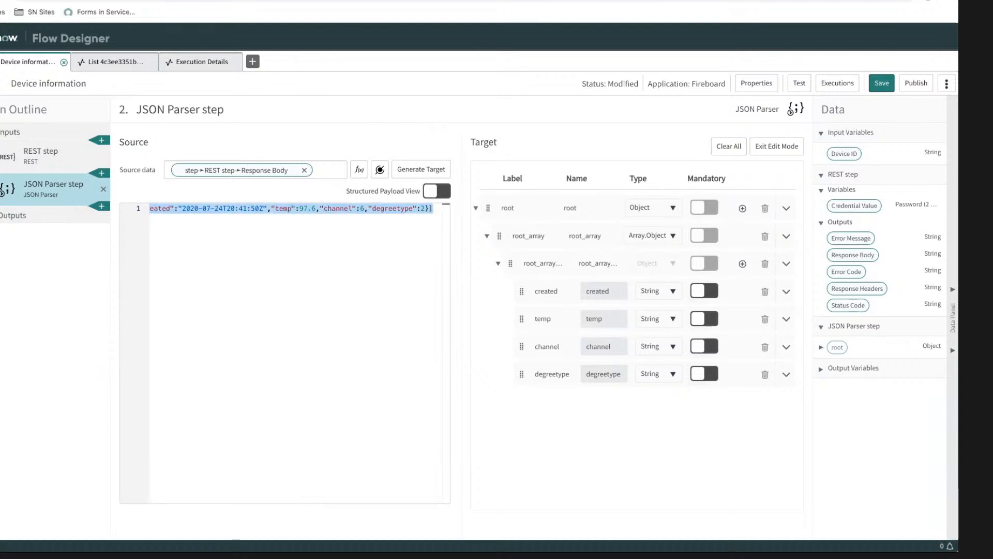
pyautogui.hotkey('ctrl', 't')
pyautogui.write('json parser')
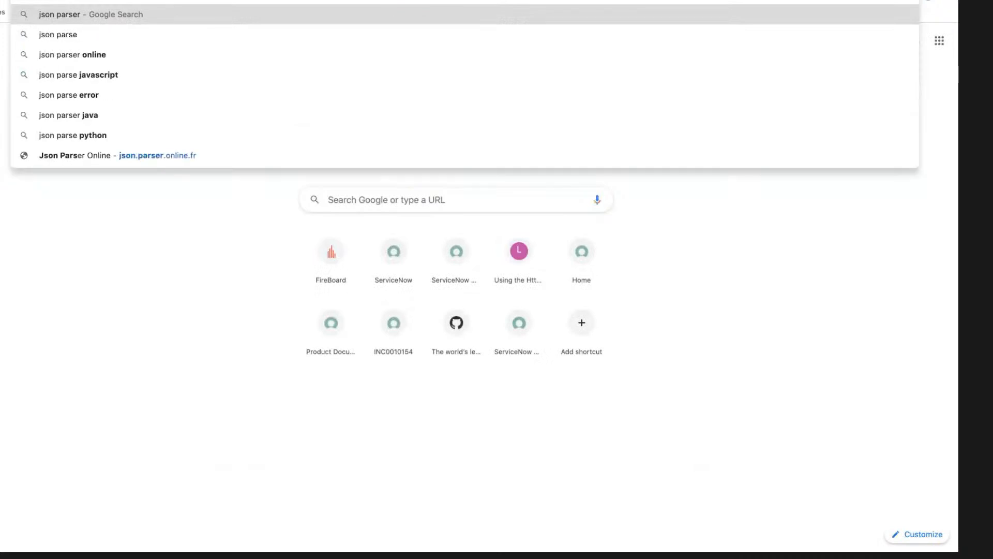
pyautogui.press('Return')
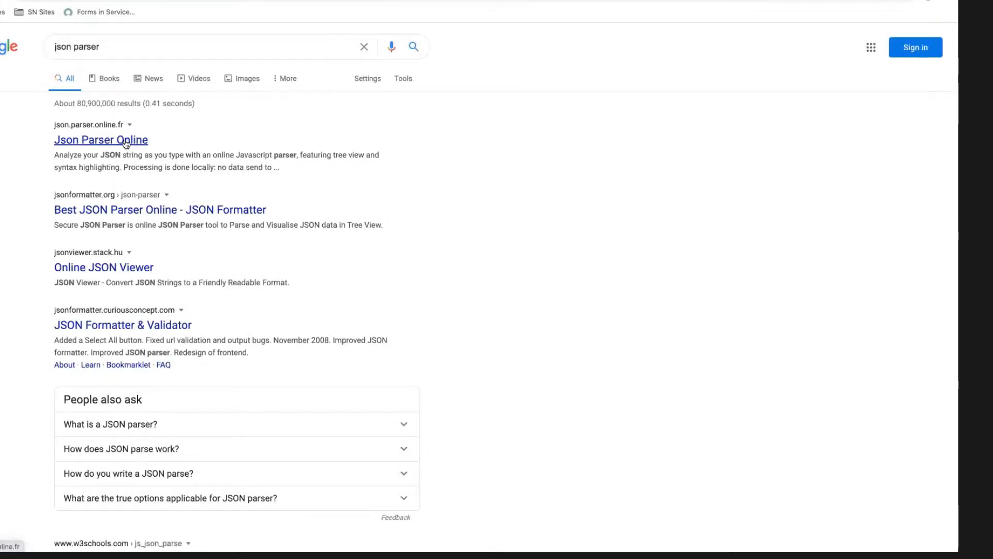
pyautogui.click(125, 210)
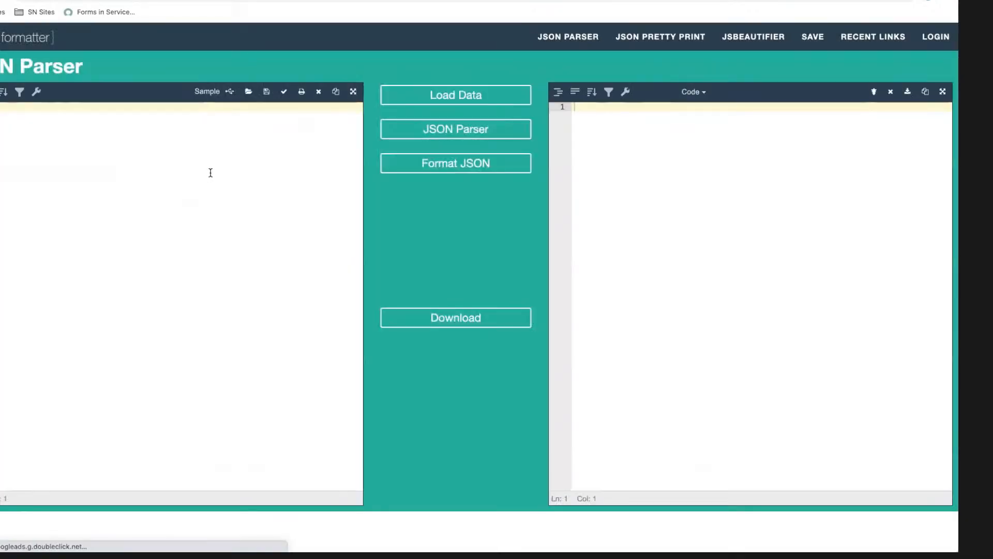
pyautogui.write('[{"created":"2020-07-24T20:41:50Z","temp":34.1,"channel":1,"degreetype":2},{"created":"2020-07-24T20:41:50Z","temp":97.6,"channel":6,"degreetype":2}]')
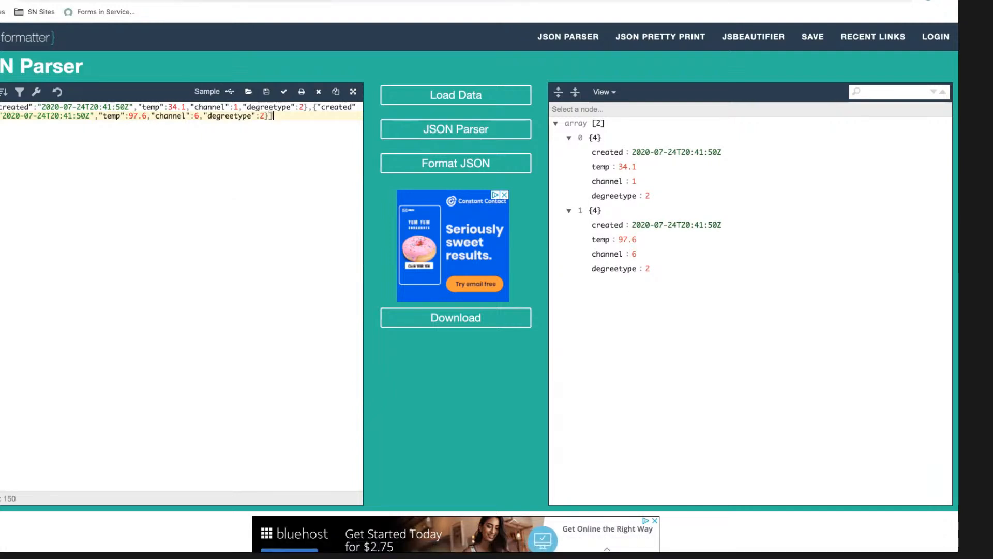
# Step: Return to the JSON Parser step in Flow Designer and expand the target's nested levels to compare its fields with the parsed JSON
pyautogui.hotkey('ctrl', 'shift', 'Tab')
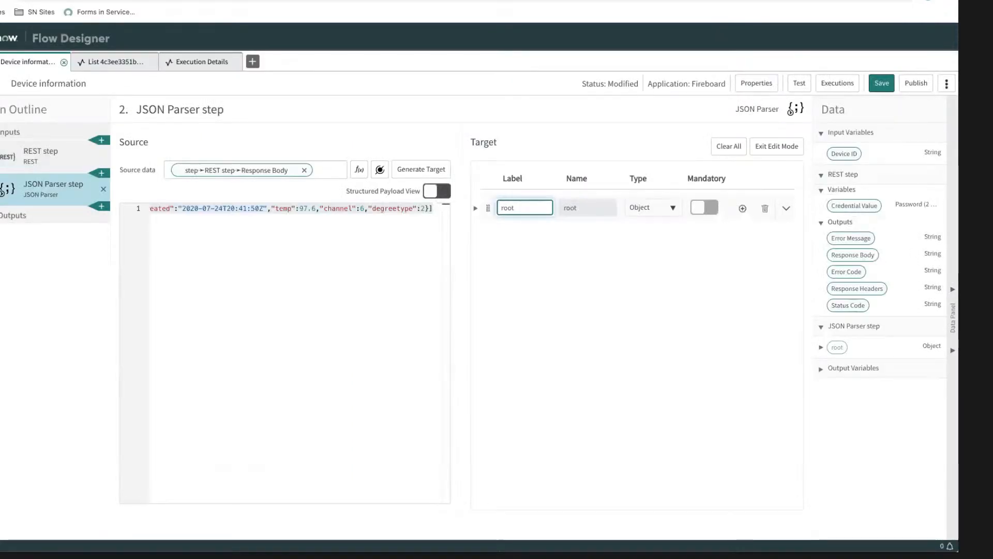
pyautogui.click(476, 210)
pyautogui.click(487, 236)
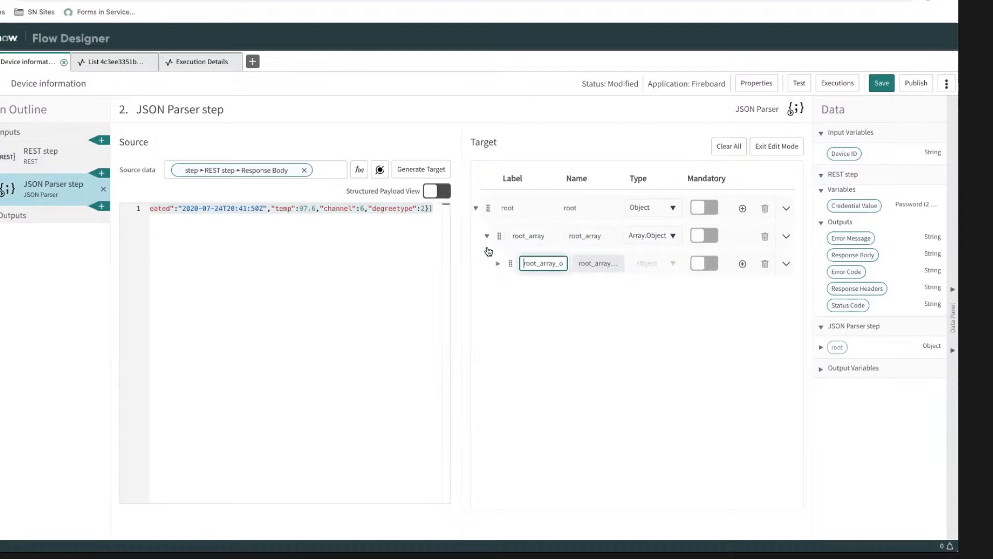
pyautogui.doubleClick(556, 260)
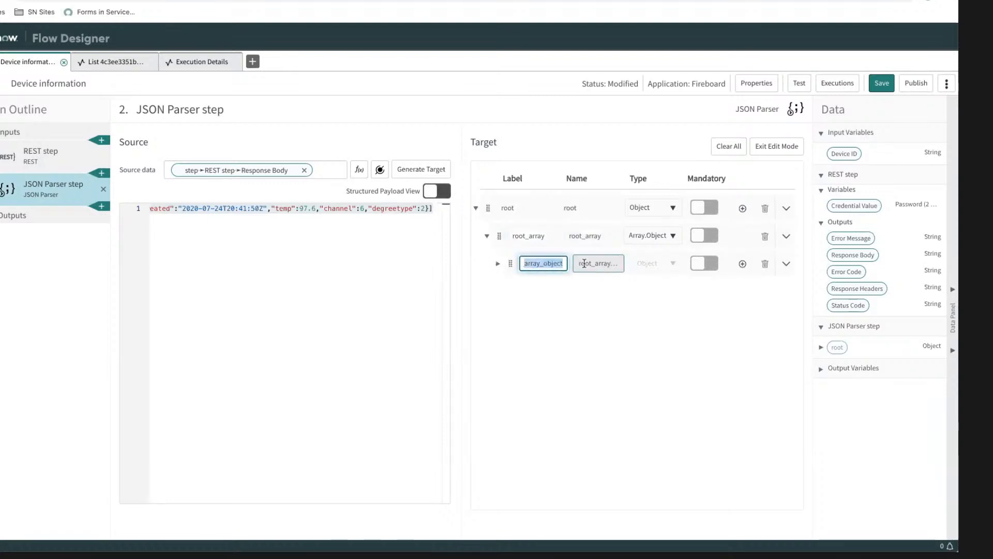
pyautogui.click(555, 261)
pyautogui.moveTo(562, 263); pyautogui.dragTo(507, 263)
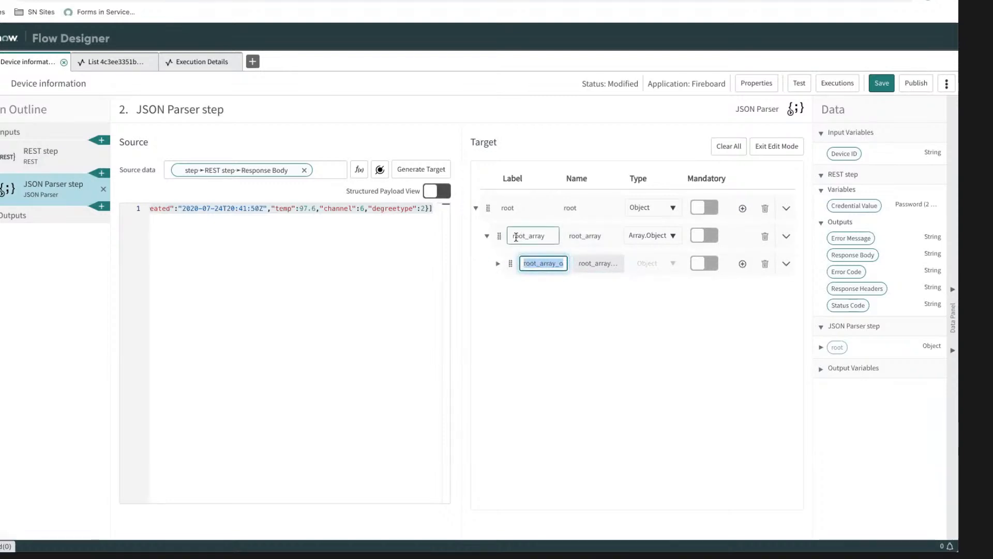
pyautogui.click(497, 264)
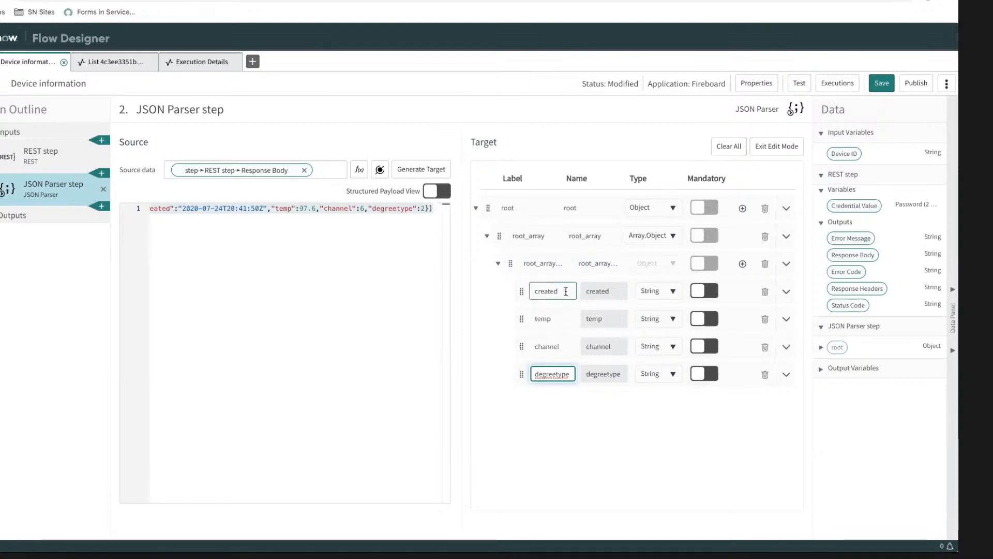
pyautogui.click(588, 447)
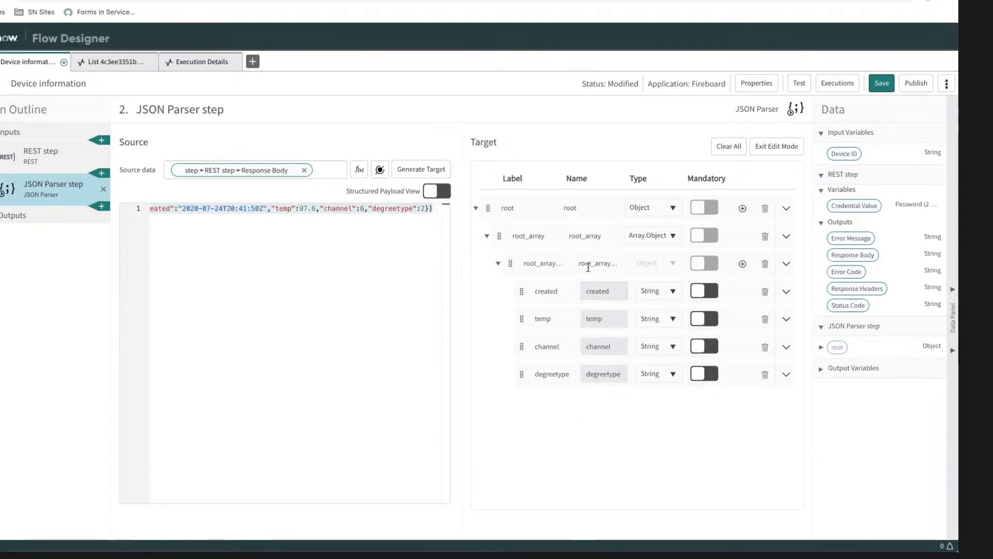
# Step: Rename the target's nested array object to probe and its parent array to probes
pyautogui.click(543, 264)
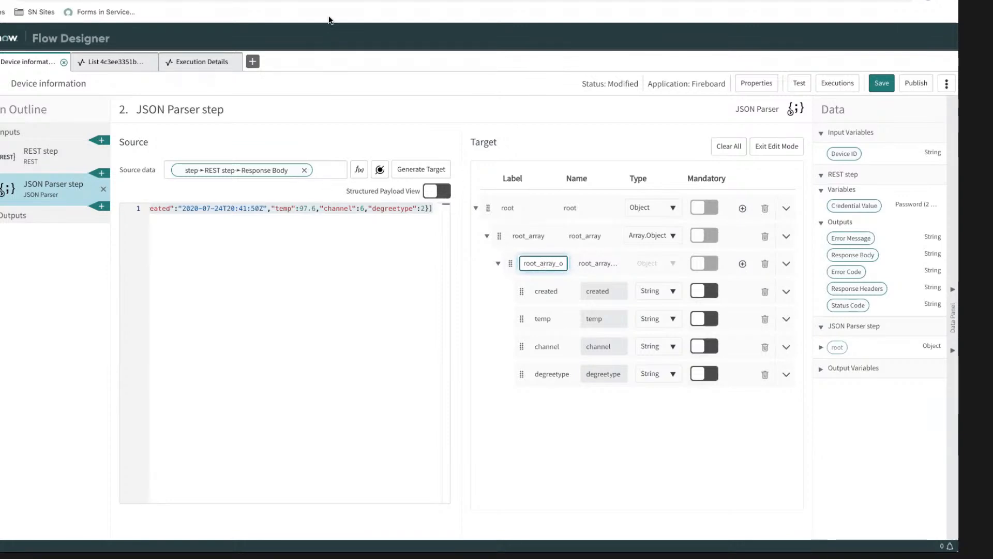
pyautogui.doubleClick(546, 264)
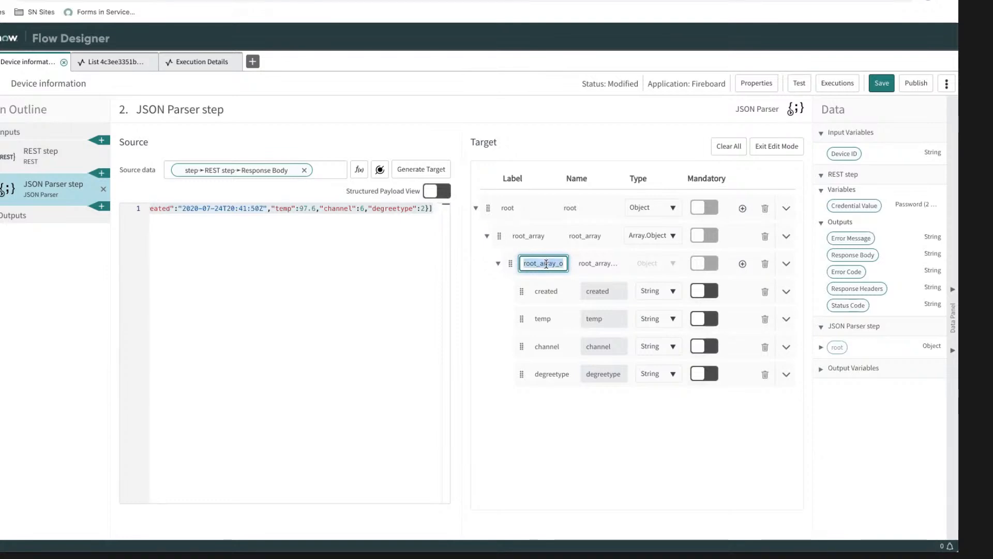
pyautogui.press('BackSpace')
pyautogui.write('probe')
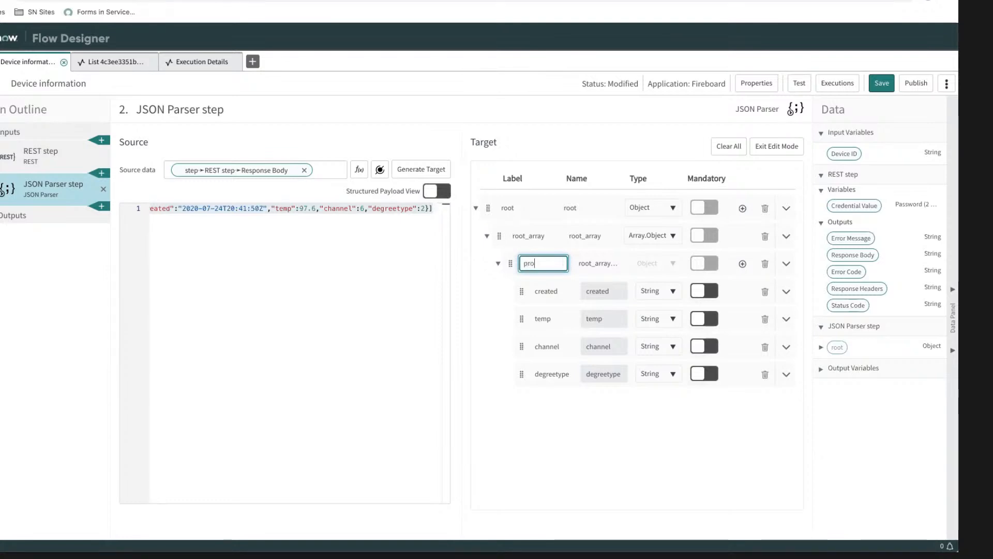
pyautogui.doubleClick(531, 233)
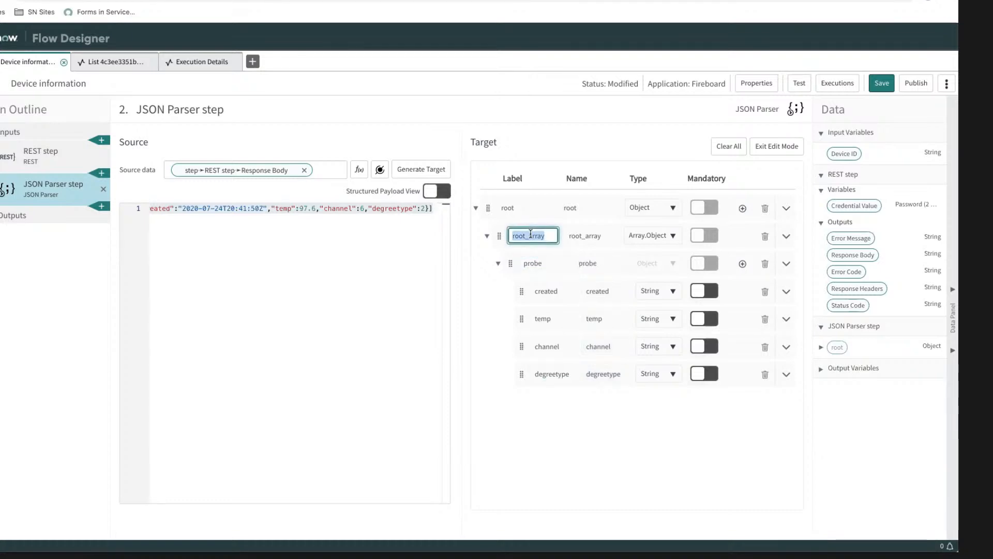
pyautogui.write('peo')
pyautogui.write('robes')
pyautogui.doubleClick(523, 210)
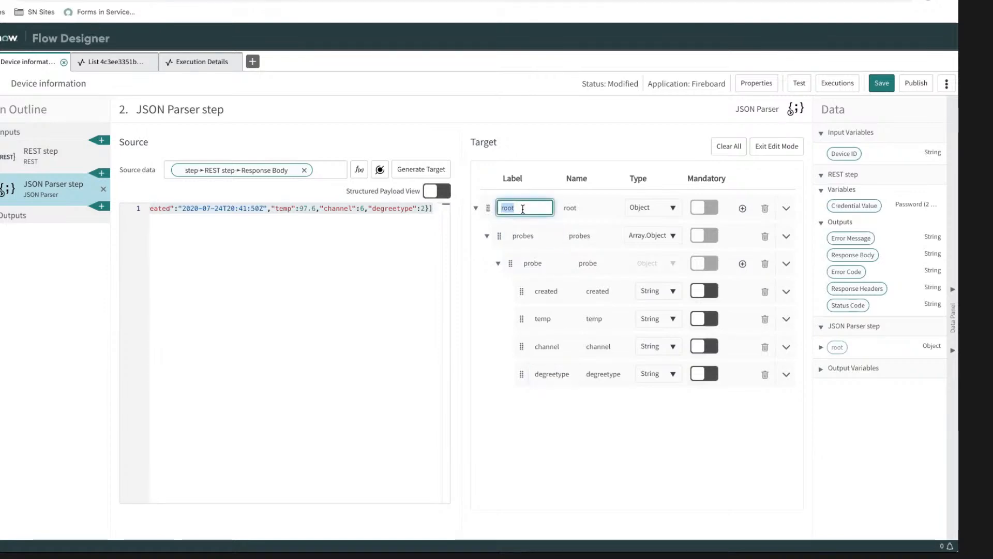
pyautogui.write('probed')
pyautogui.press('BackSpace')
pyautogui.write('roo')
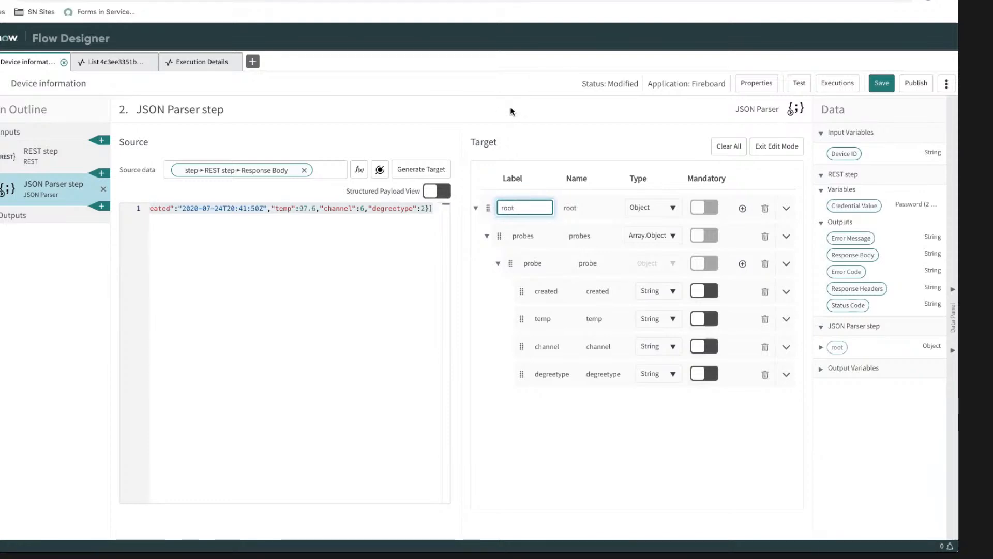
pyautogui.press('Return')
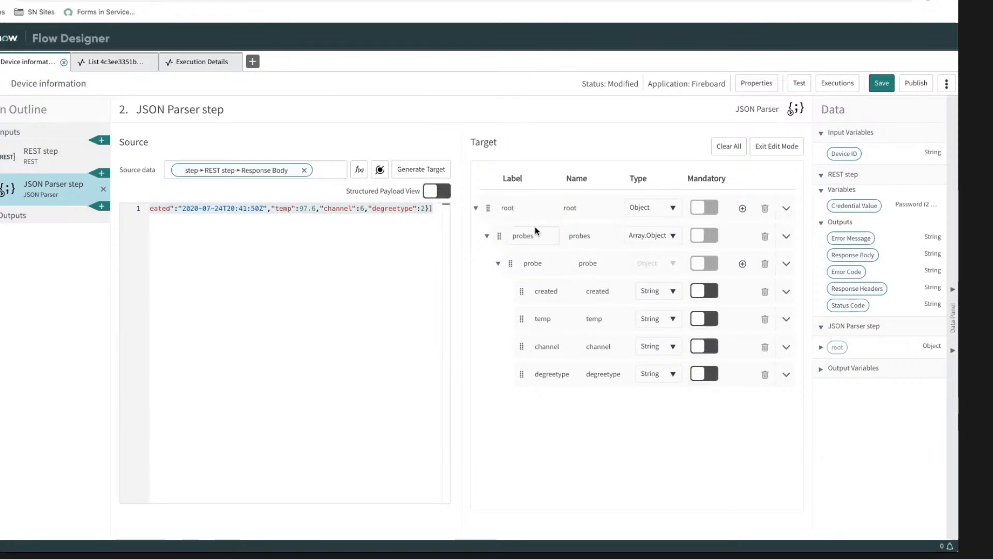
pyautogui.click(542, 268)
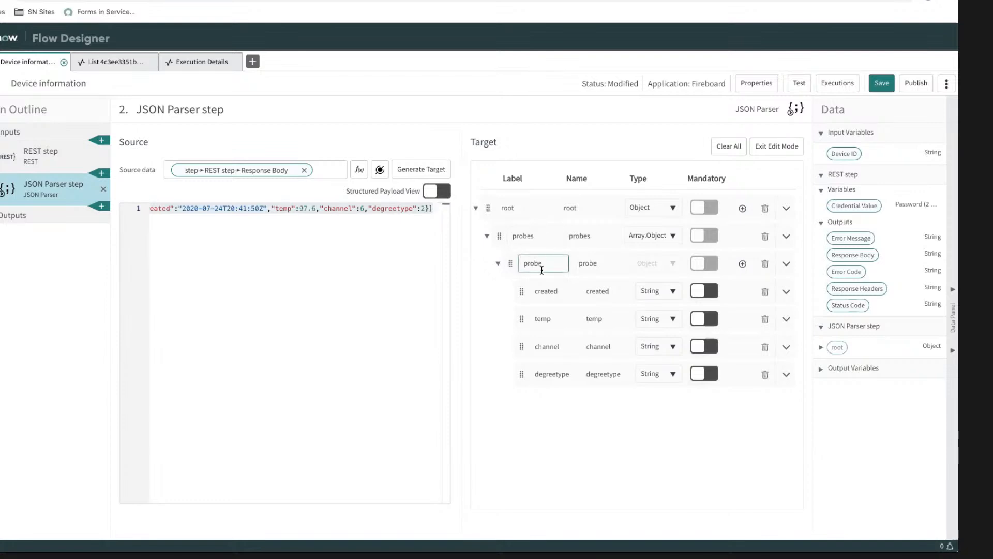
# Step: Rename the target's root object to fireboard, finish editing the target and save the action
pyautogui.doubleClick(523, 208)
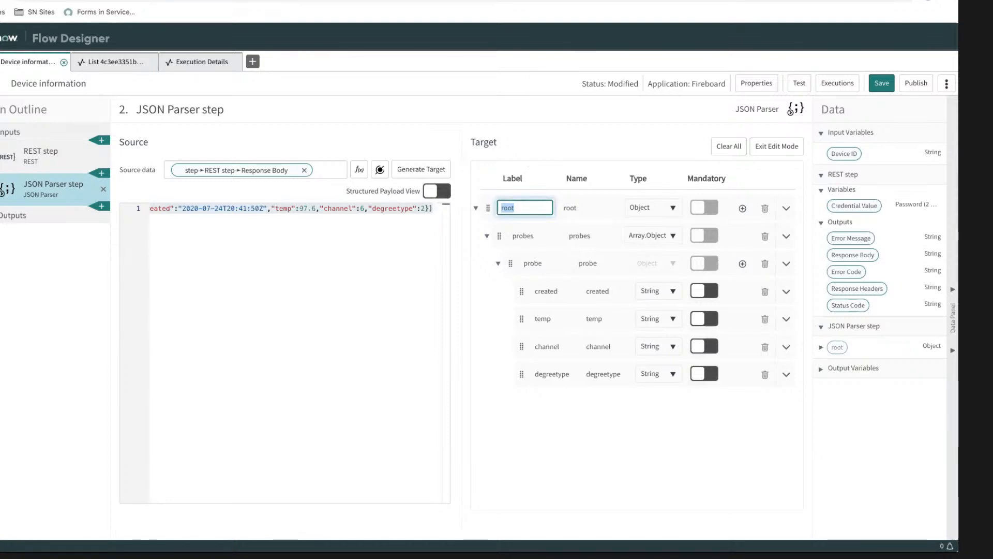
pyautogui.write('fireboard')
pyautogui.click(501, 104)
pyautogui.click(611, 452)
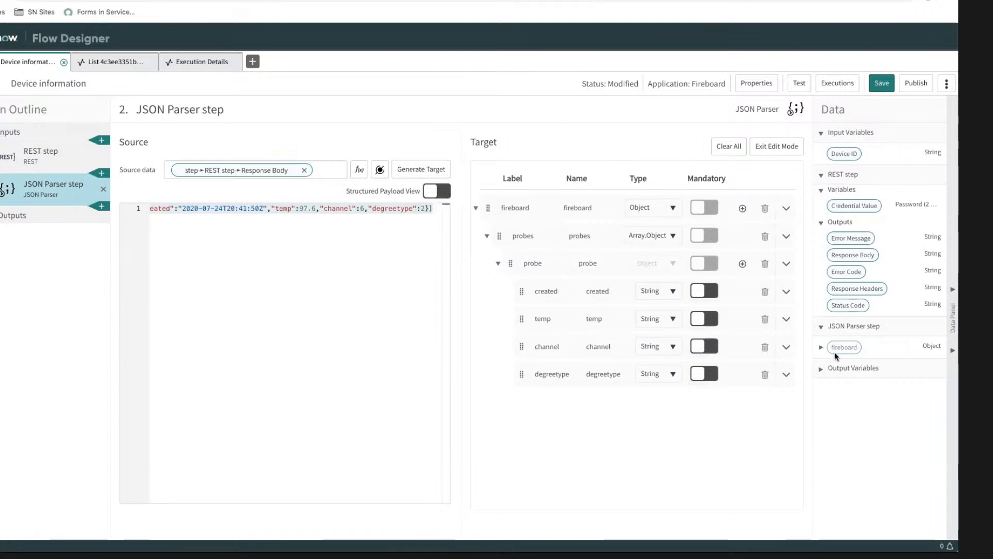
pyautogui.click(774, 148)
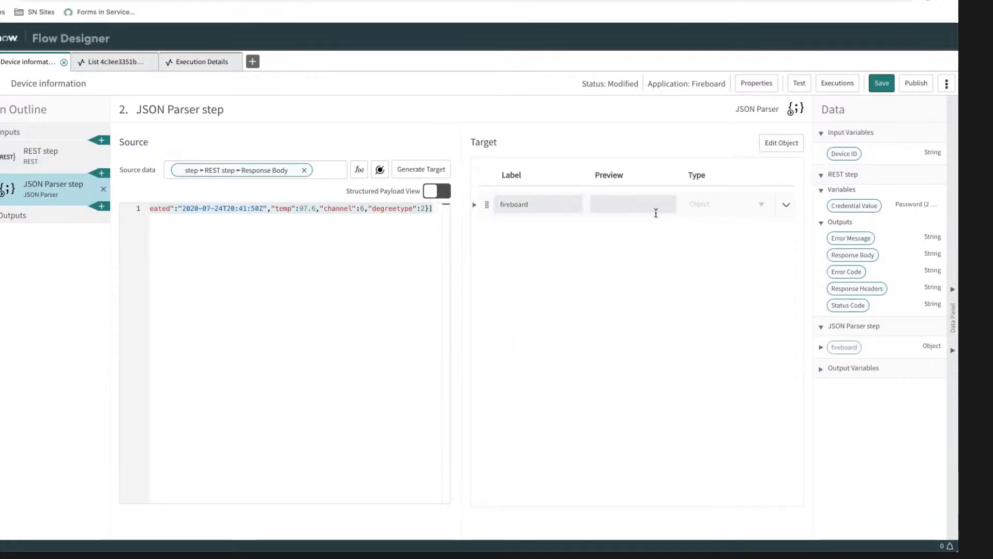
pyautogui.click(881, 82)
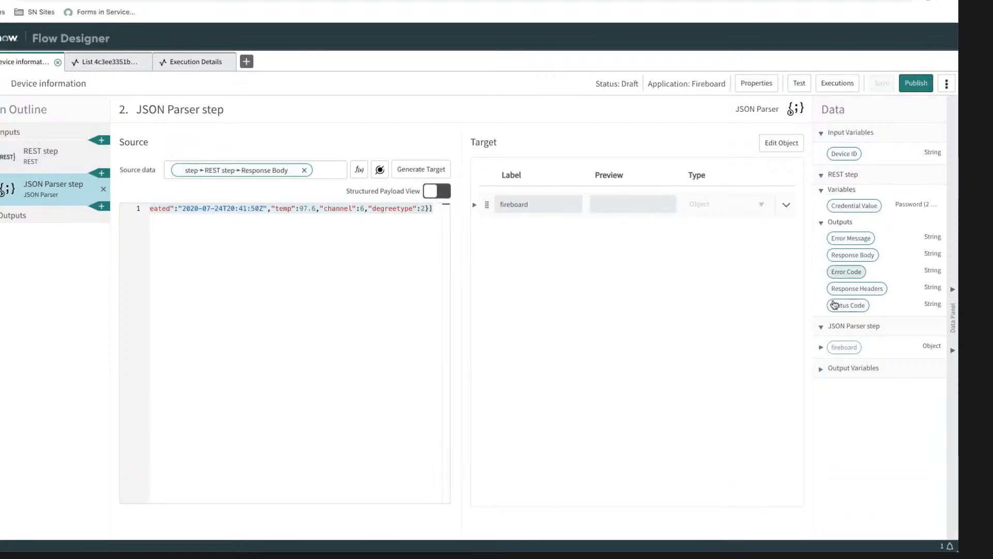
# Step: Expand the JSON Parser step's fireboard data down to the probe object to examine its available fields
pyautogui.click(821, 347)
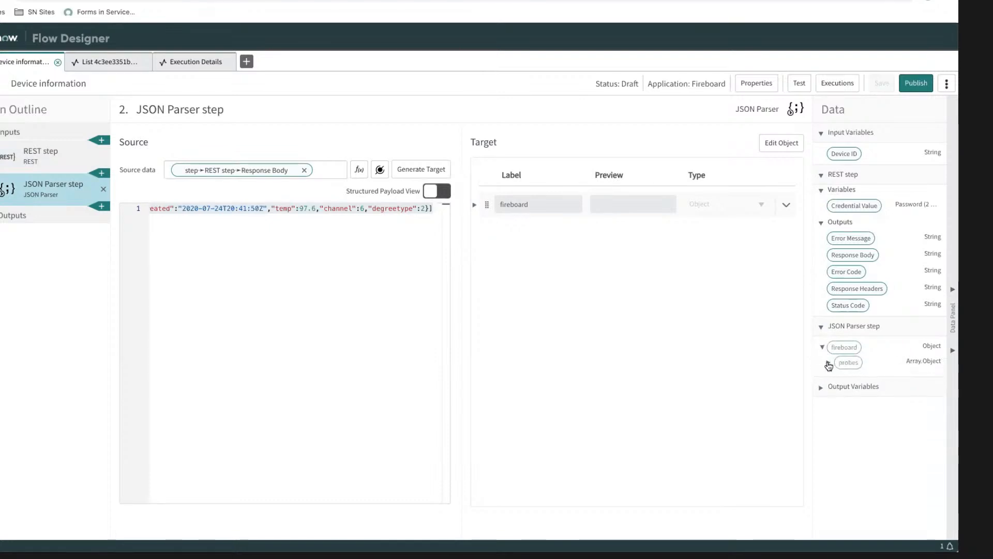
pyautogui.click(828, 363)
pyautogui.click(837, 377)
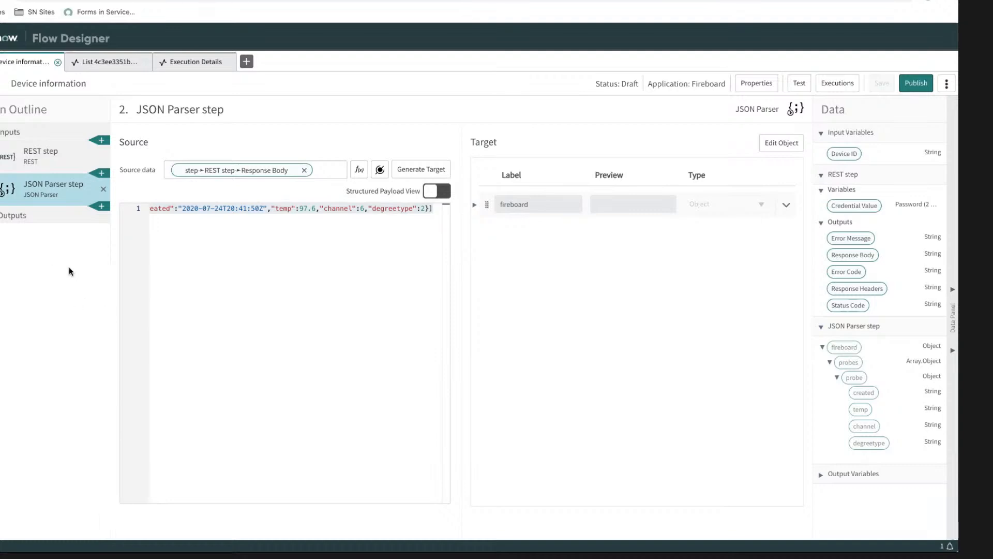
# Step: Create an action output and set its type to Array.Object
pyautogui.click(27, 218)
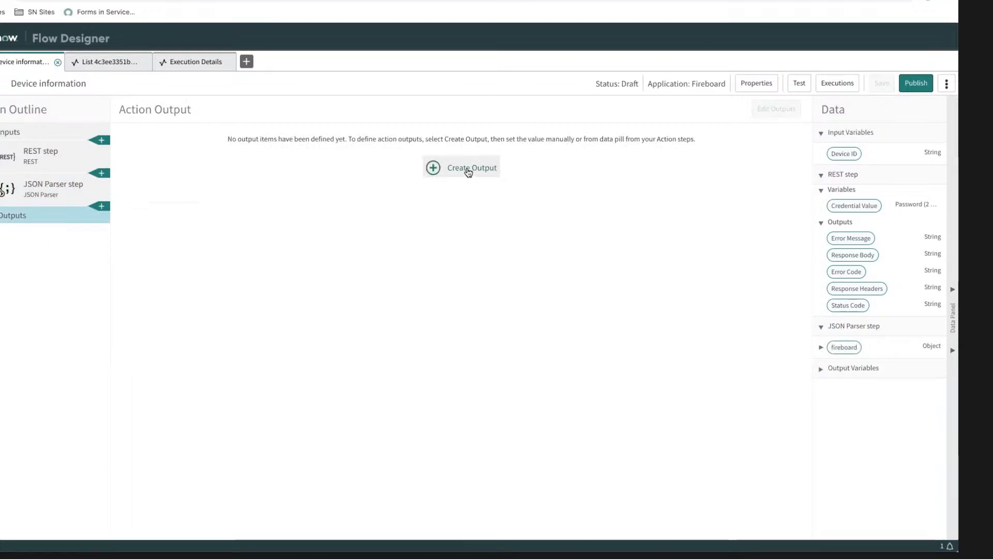
pyautogui.click(488, 175)
pyautogui.click(315, 169)
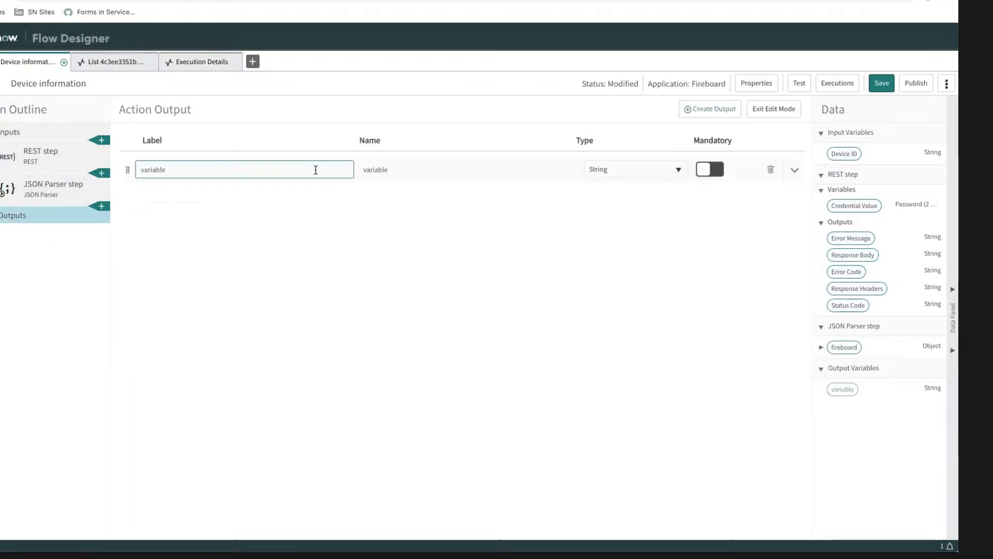
pyautogui.click(678, 169)
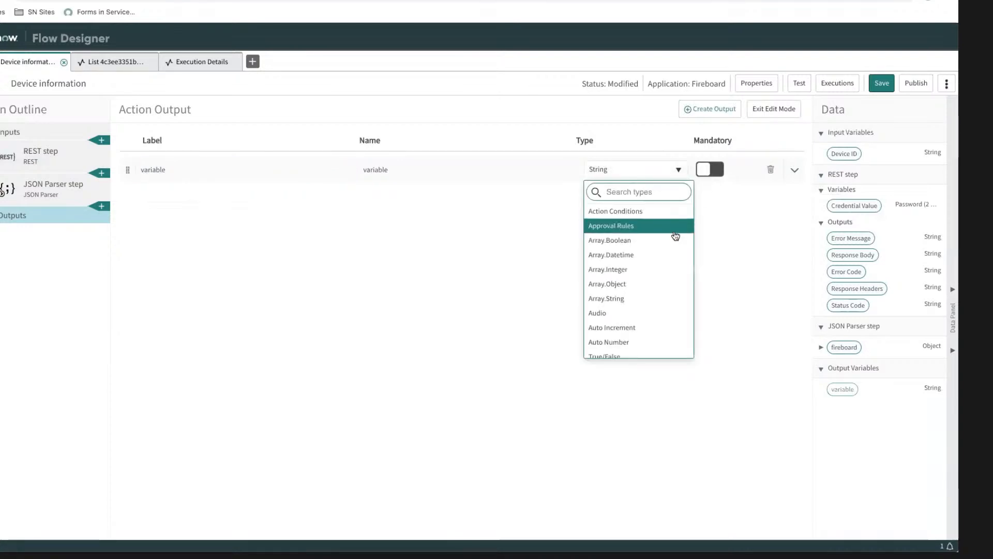
pyautogui.scroll(-3, 676, 234)
pyautogui.scroll(3, 675, 233)
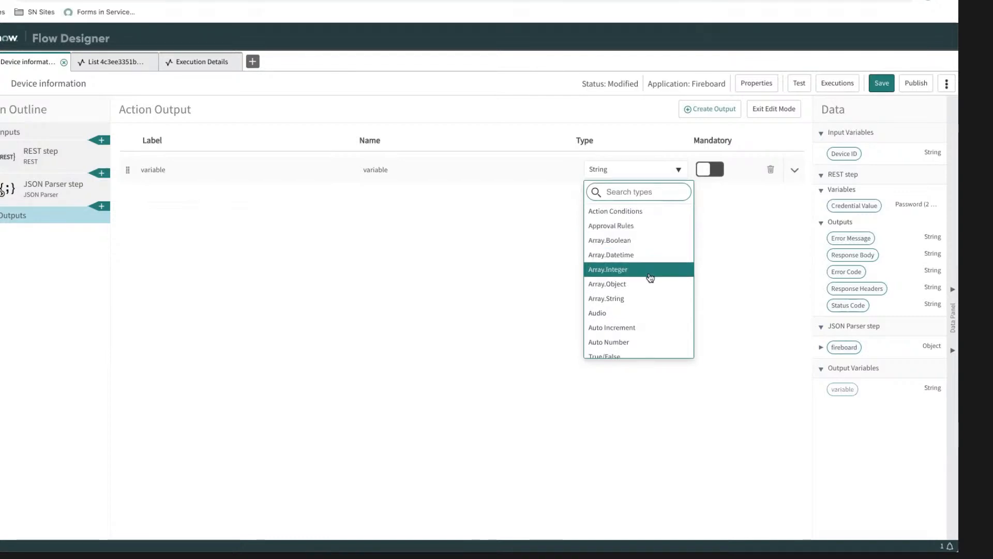
pyautogui.scroll(-1, 650, 284)
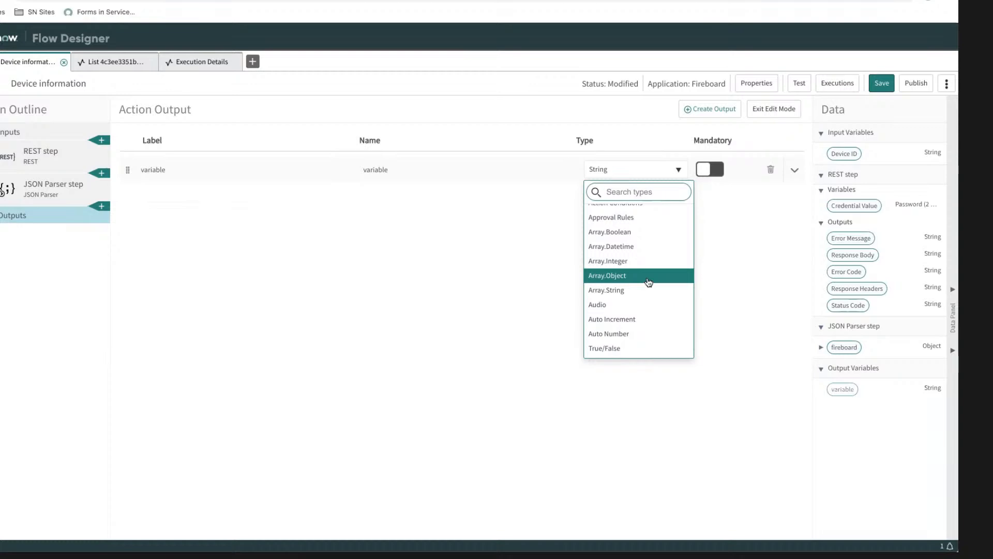
pyautogui.click(650, 282)
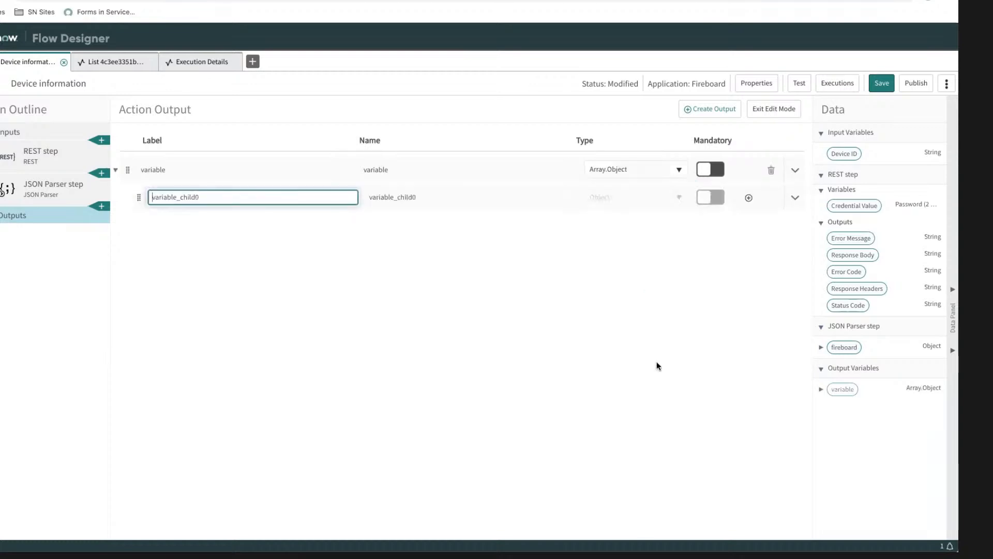
# Step: Finish editing the outputs and map the JSON Parser step's probes array to the new action output's value
pyautogui.click(821, 348)
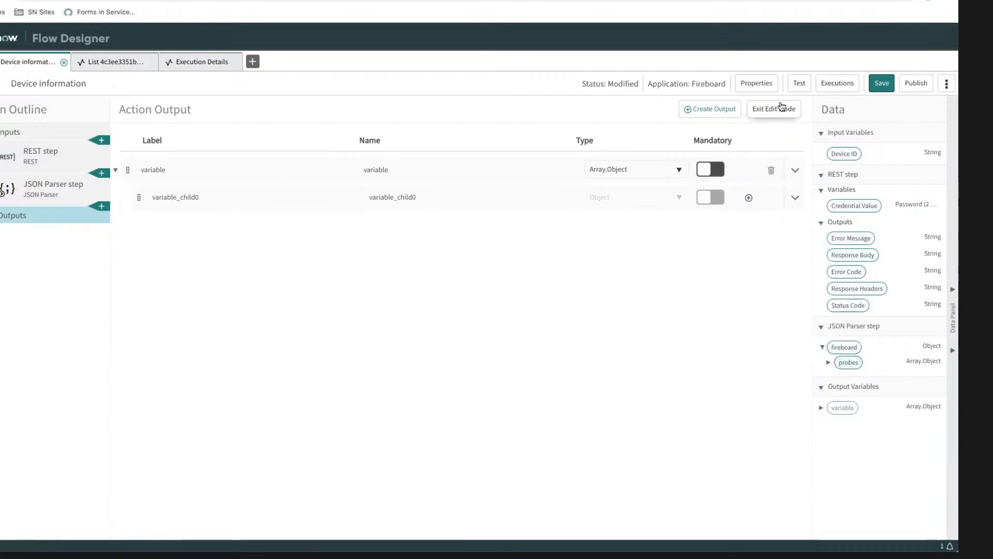
pyautogui.click(775, 109)
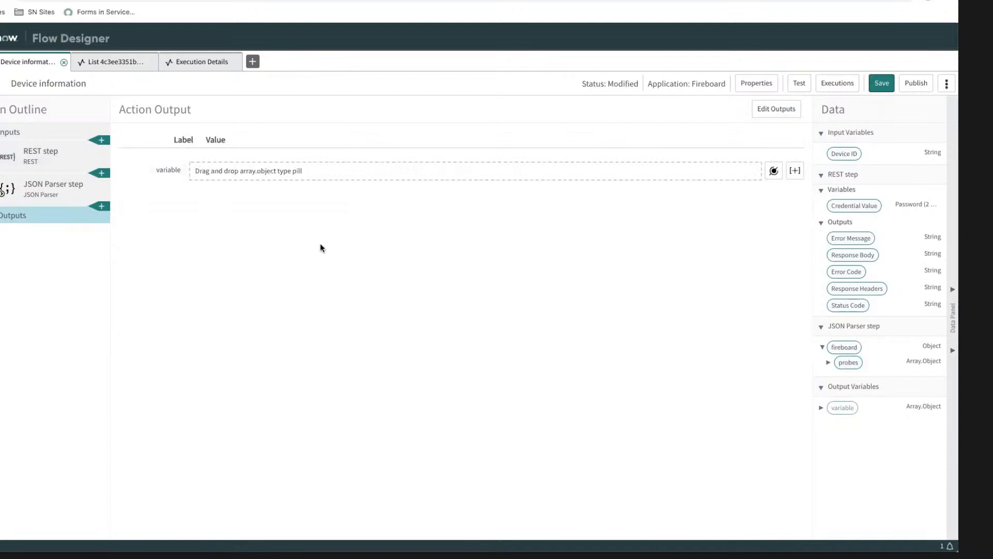
pyautogui.moveTo(860, 369); pyautogui.dragTo(263, 172)
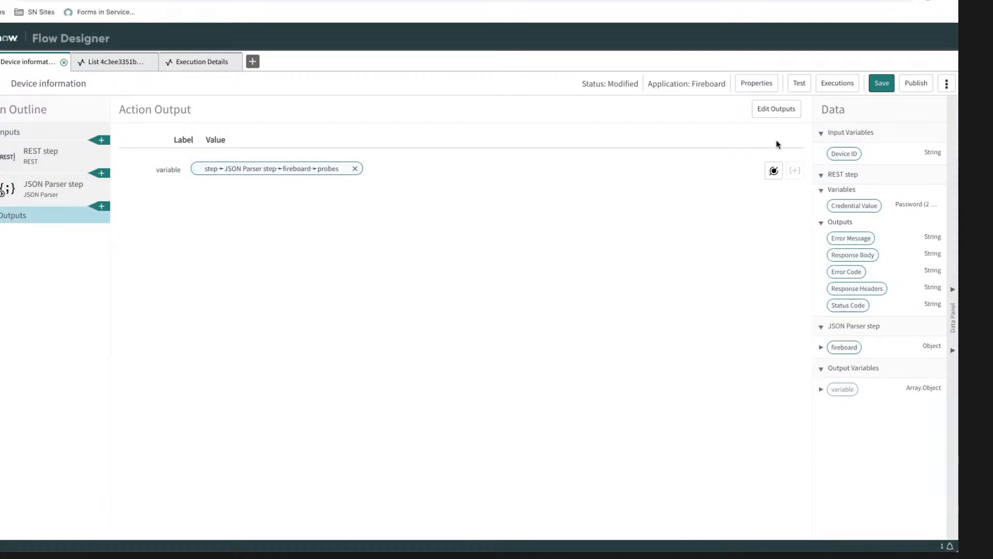
# Step: Reopen the action outputs for editing and expand the probe object to examine its fields
pyautogui.click(783, 113)
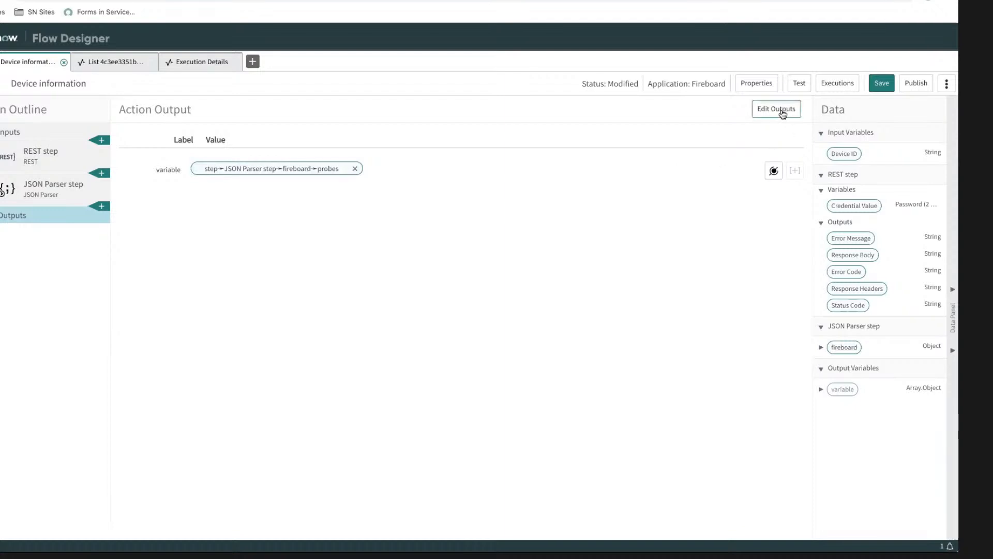
pyautogui.click(288, 295)
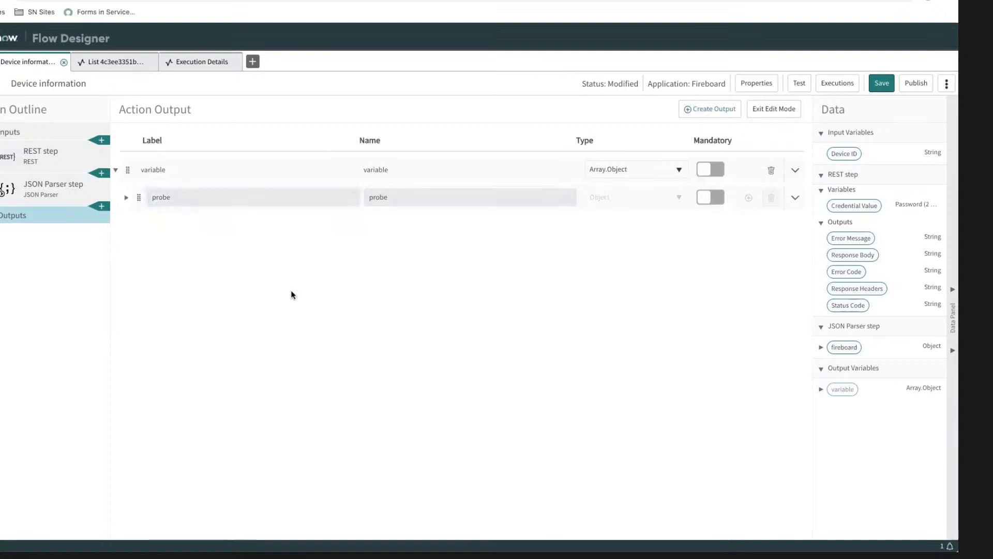
pyautogui.click(126, 198)
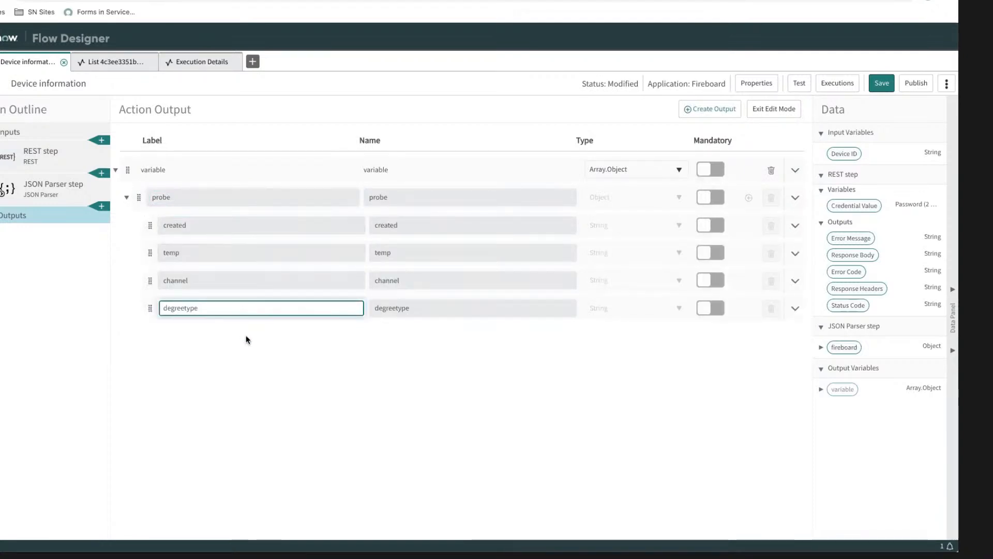
pyautogui.click(310, 358)
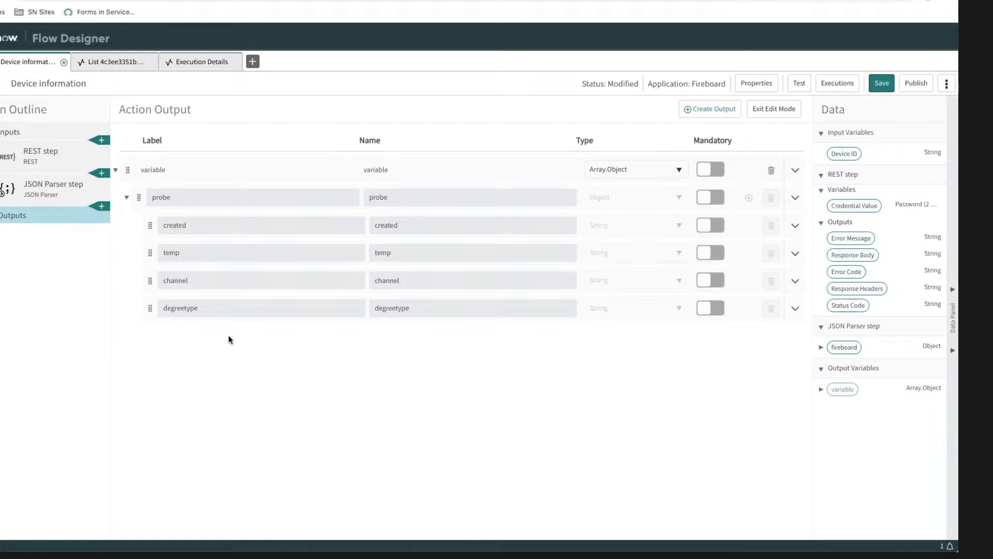
# Step: Create a second action output, keeping its type as String
pyautogui.click(724, 110)
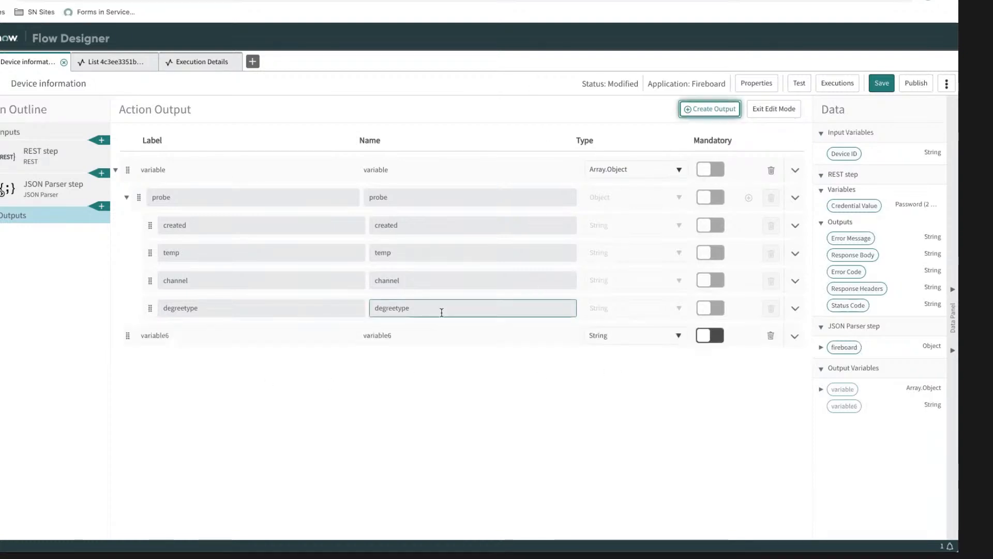
pyautogui.click(281, 337)
pyautogui.doubleClick(308, 337)
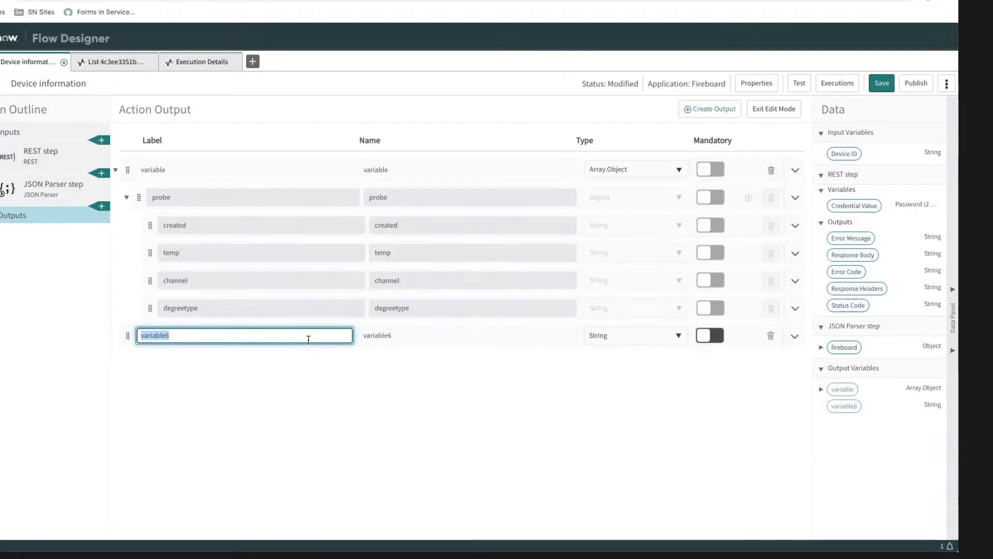
pyautogui.click(632, 335)
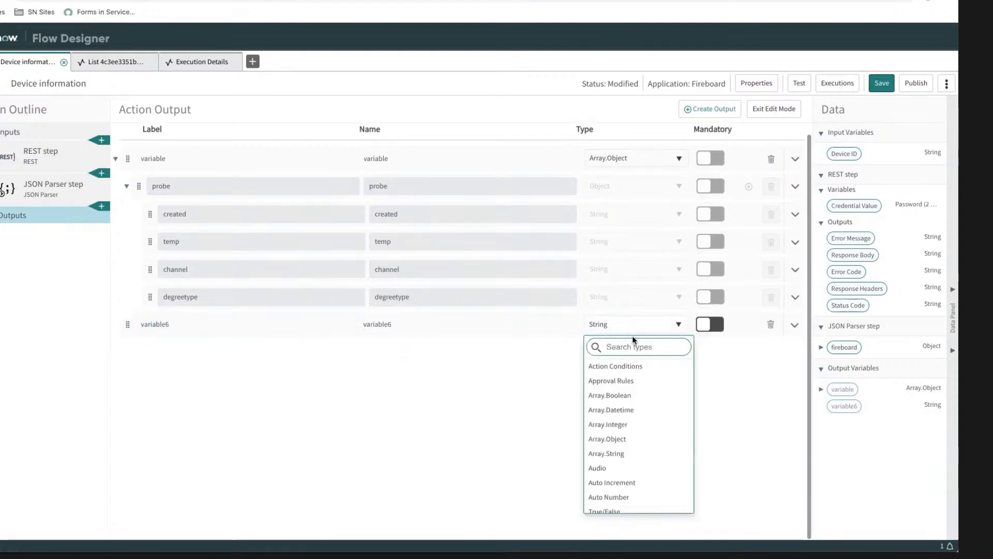
pyautogui.click(348, 349)
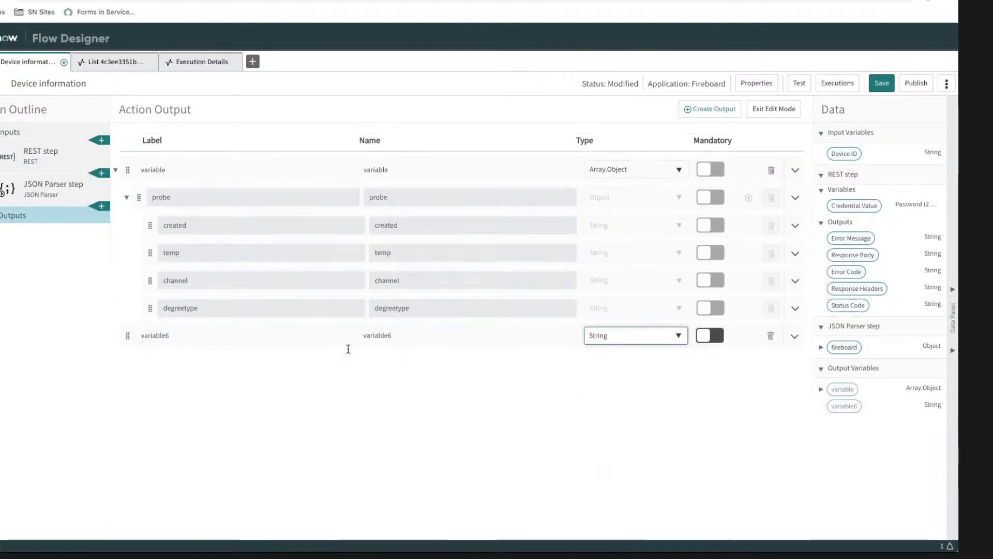
pyautogui.click(328, 335)
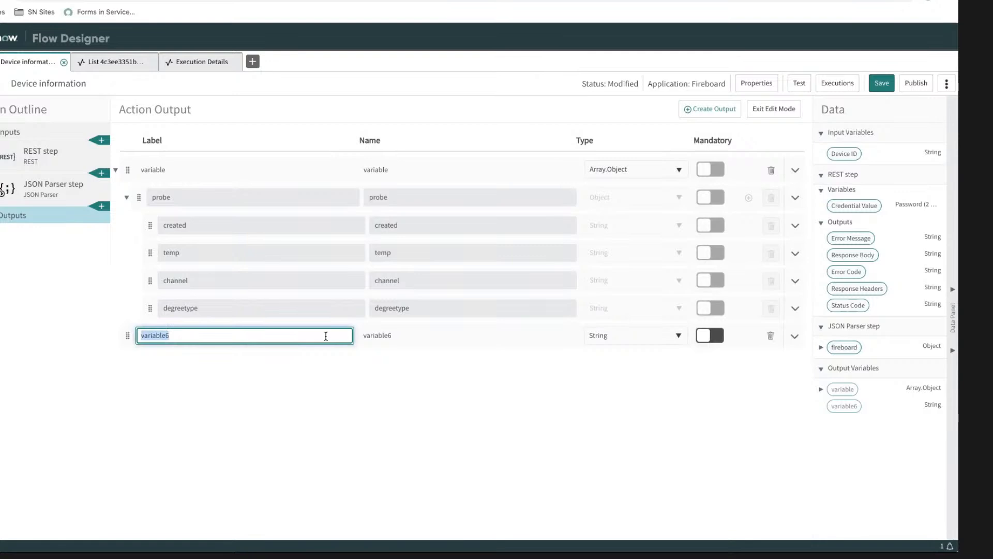
pyautogui.write('Error code')
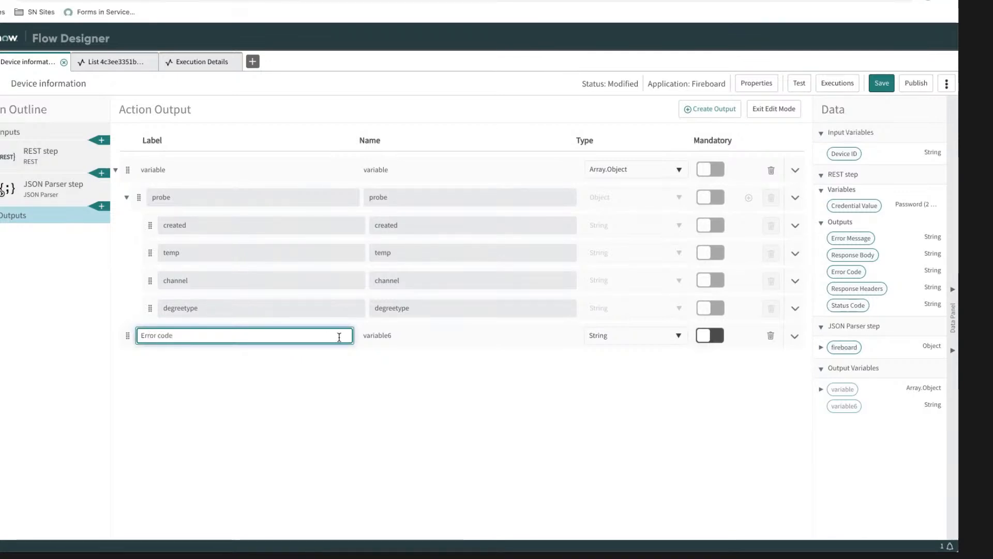
pyautogui.press('Tab')
# Step: Label the new String output Status code
pyautogui.click(294, 337)
pyautogui.write('S')
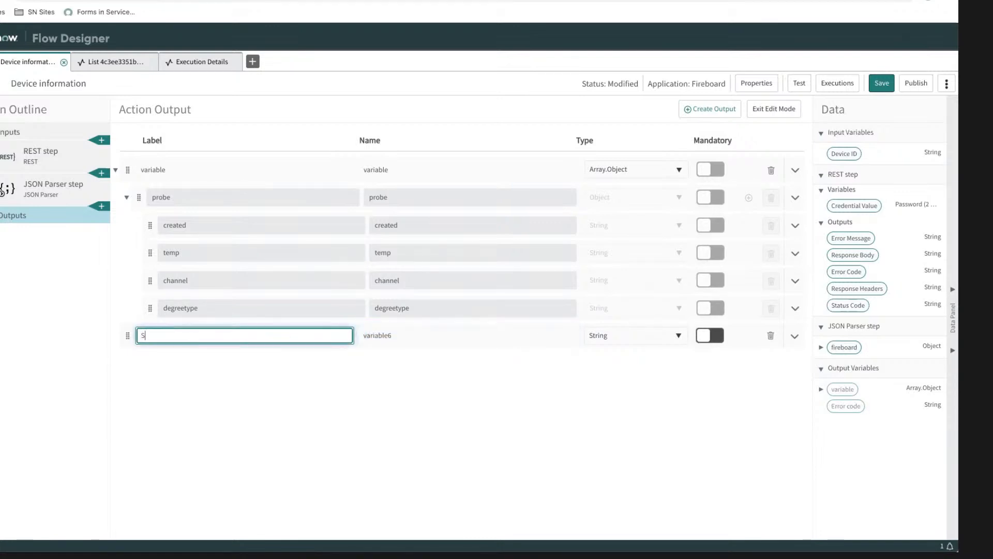
pyautogui.write('tatus code')
pyautogui.press('Tab')
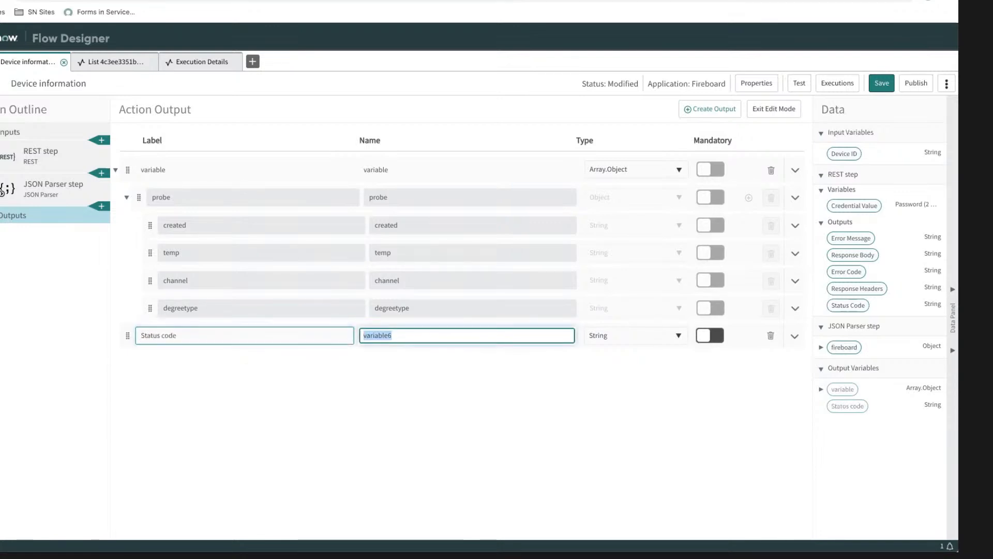
# Step: Name the Status code output status_code and map the REST step's Status Code to its value
pyautogui.write('status_code')
pyautogui.press('Tab')
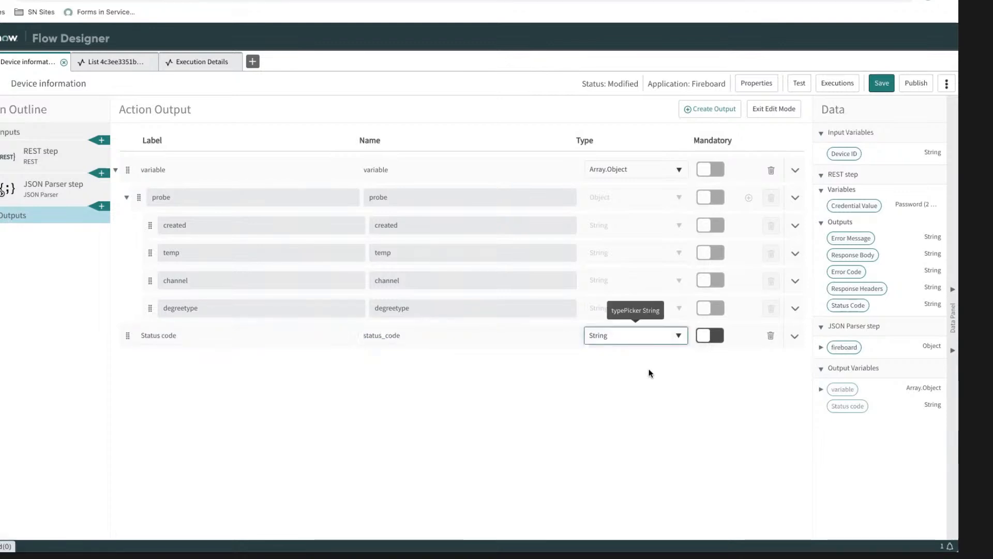
pyautogui.click(648, 390)
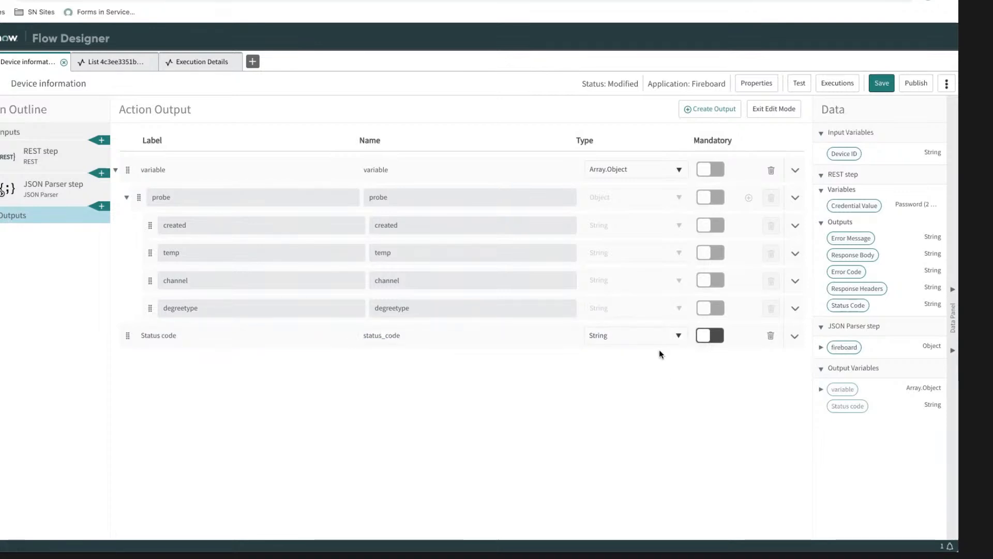
pyautogui.click(780, 110)
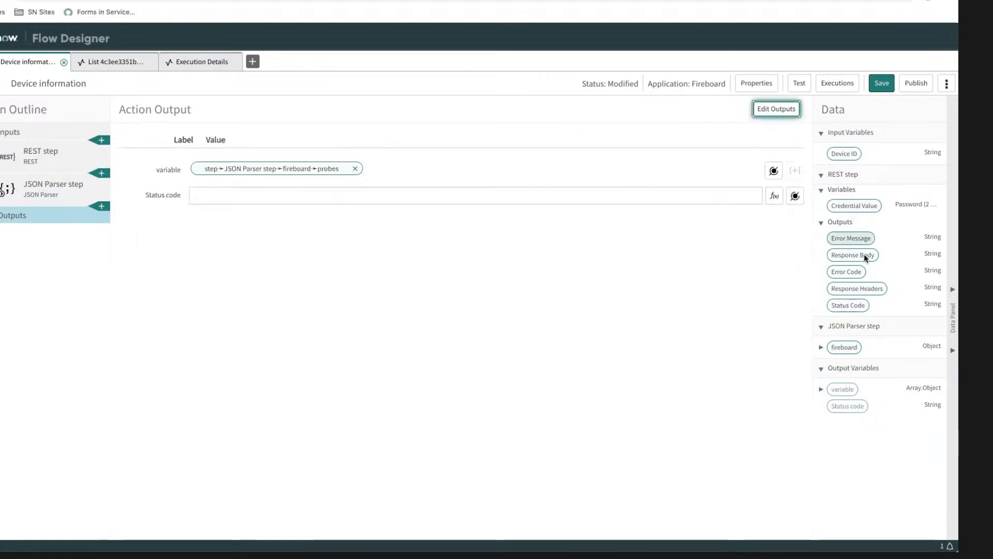
pyautogui.moveTo(844, 307); pyautogui.dragTo(438, 196)
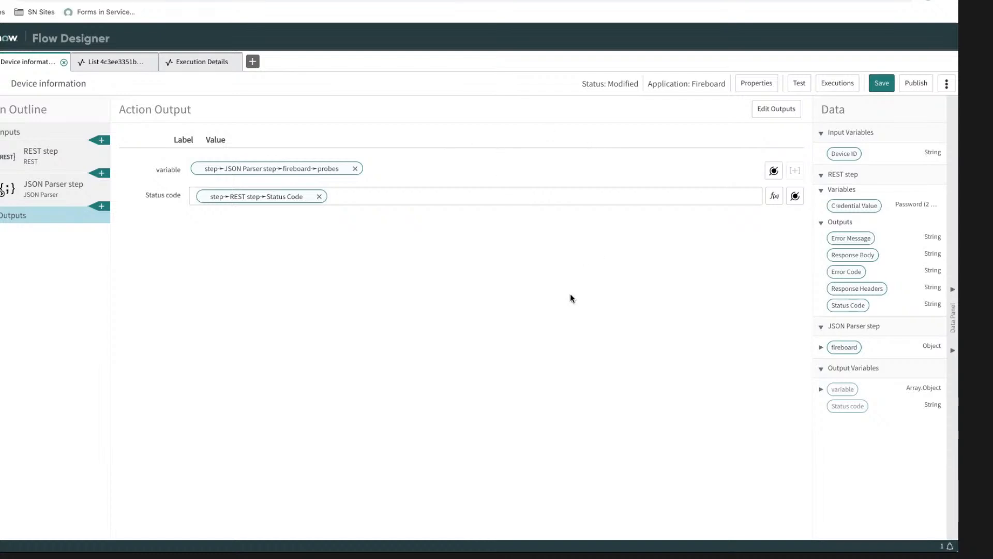
# Step: Create a third action output labelled Probe count with the name probe_count
pyautogui.click(777, 109)
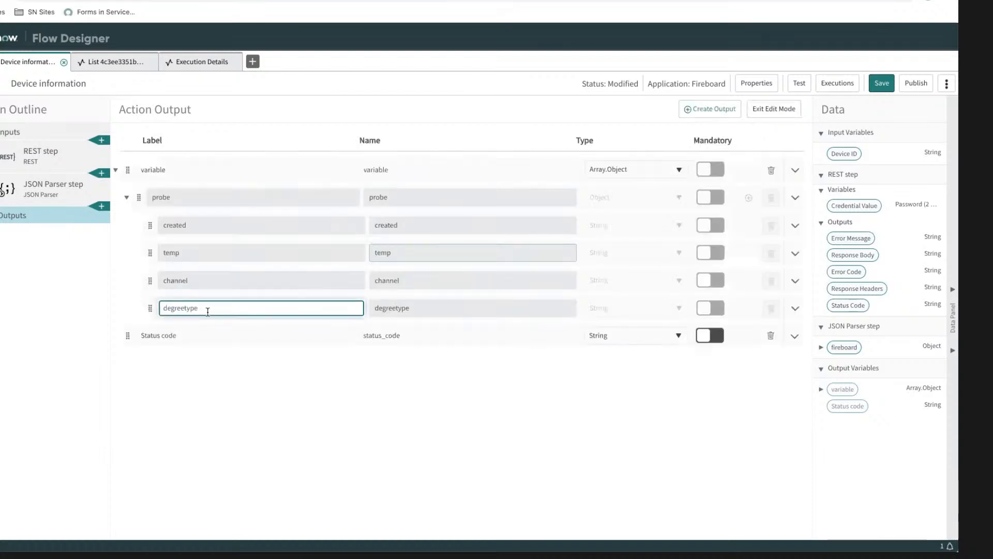
pyautogui.click(710, 109)
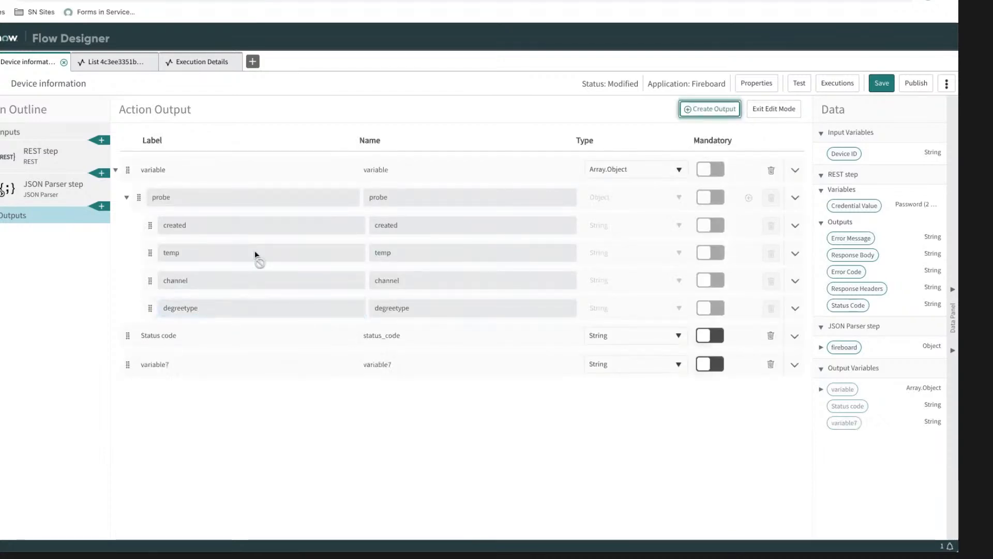
pyautogui.click(184, 364)
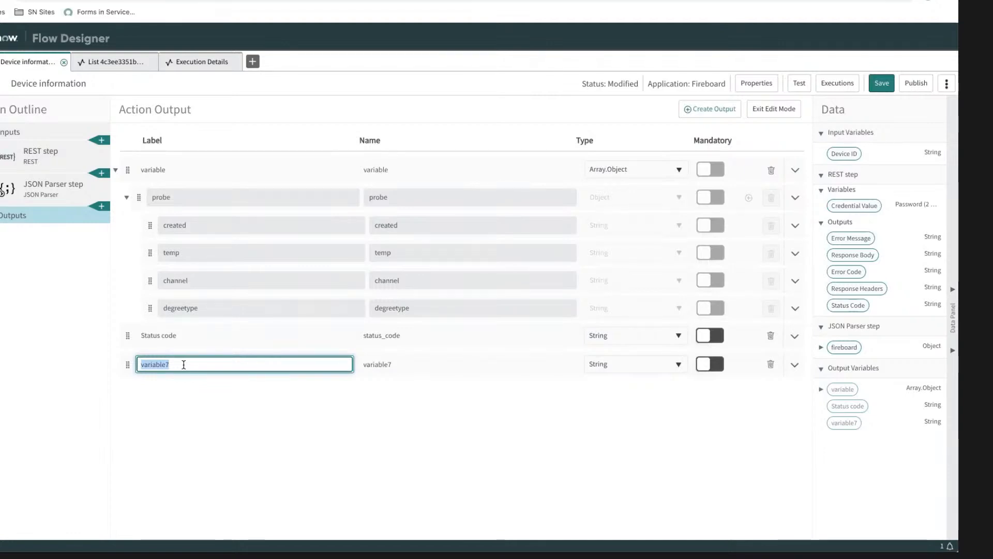
pyautogui.write('Probe count')
pyautogui.press('Tab')
pyautogui.write('p')
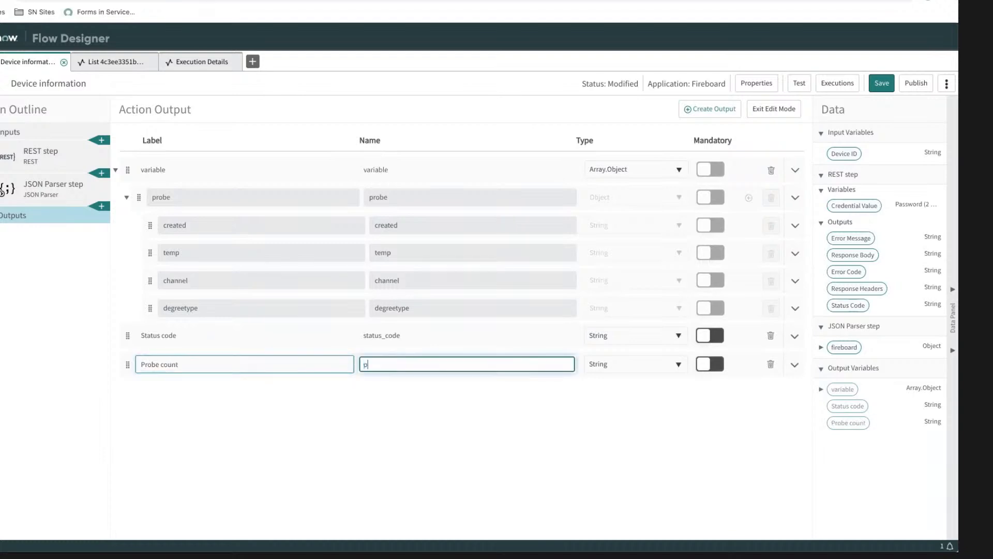
pyautogui.write('robe_count')
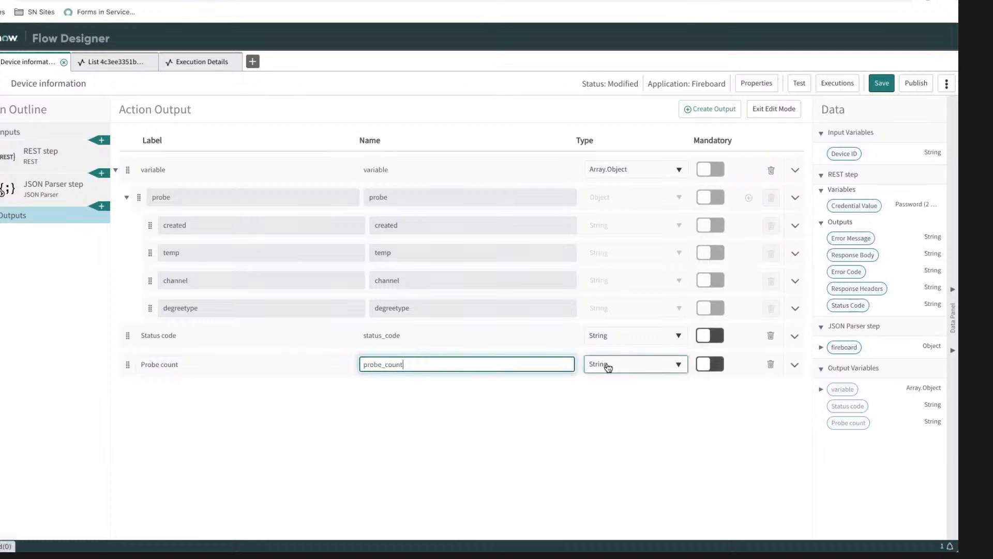
# Step: Set the Probe count output's type to Integer
pyautogui.click(607, 365)
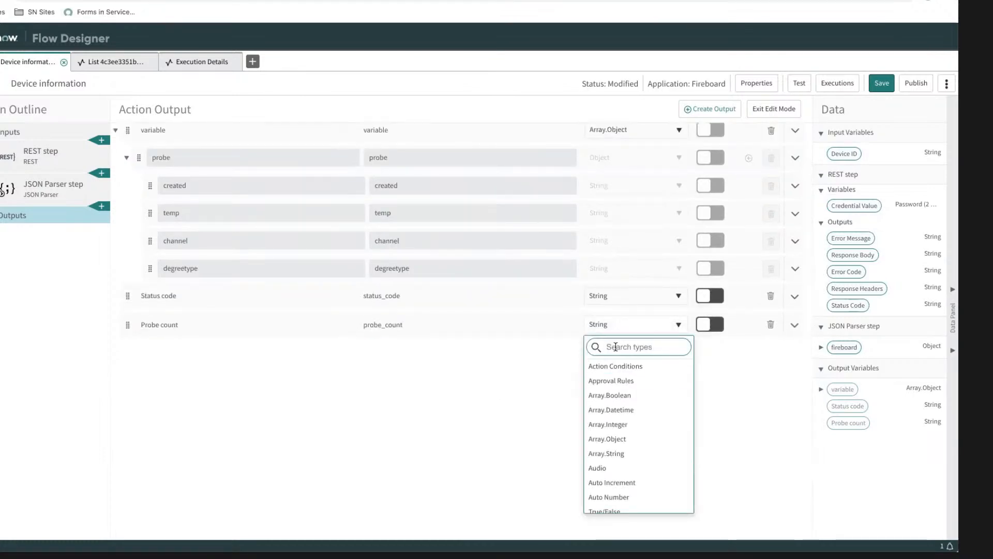
pyautogui.write('int')
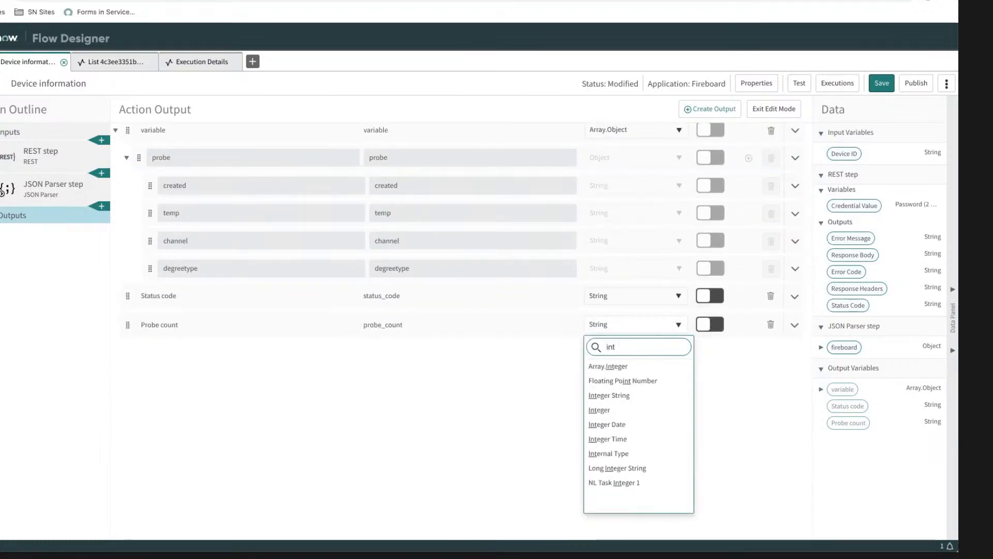
pyautogui.click(615, 410)
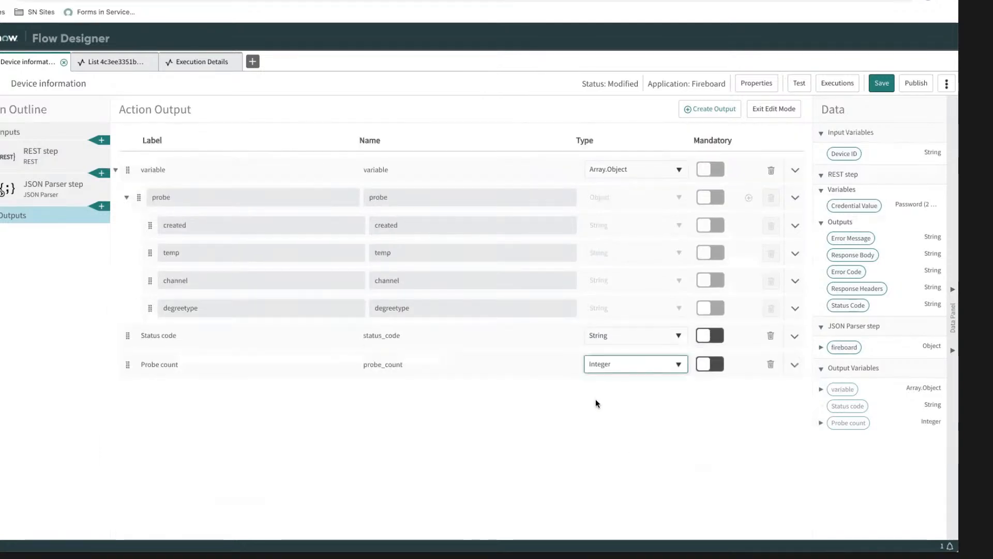
pyautogui.click(514, 423)
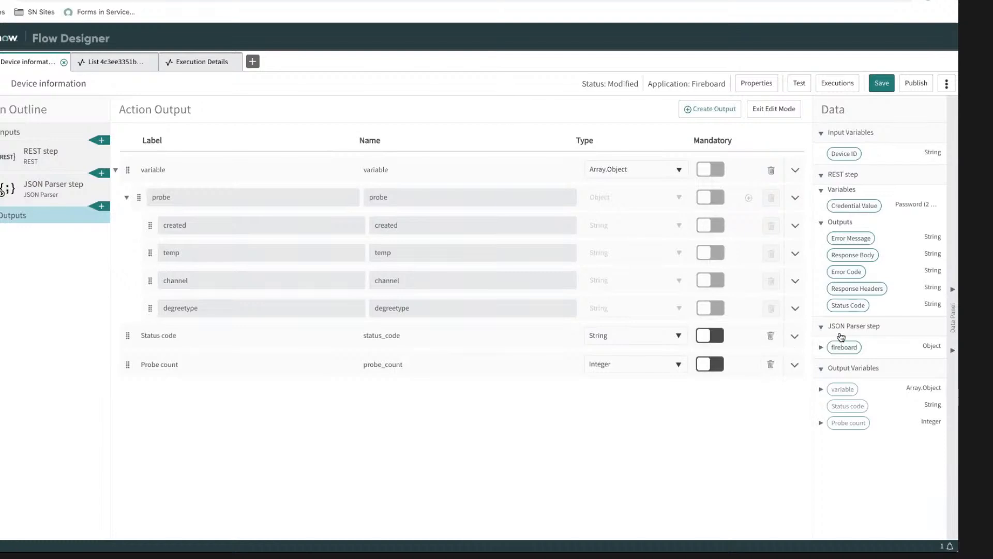
# Step: Expand the JSON Parser step's fireboard object down to the probe fields and compare them with the action outputs
pyautogui.click(823, 348)
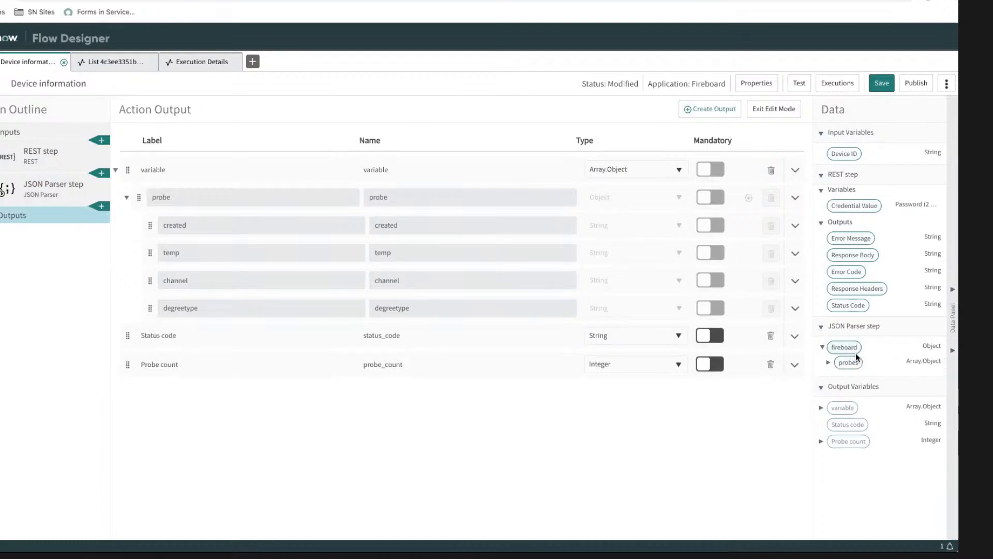
pyautogui.click(831, 363)
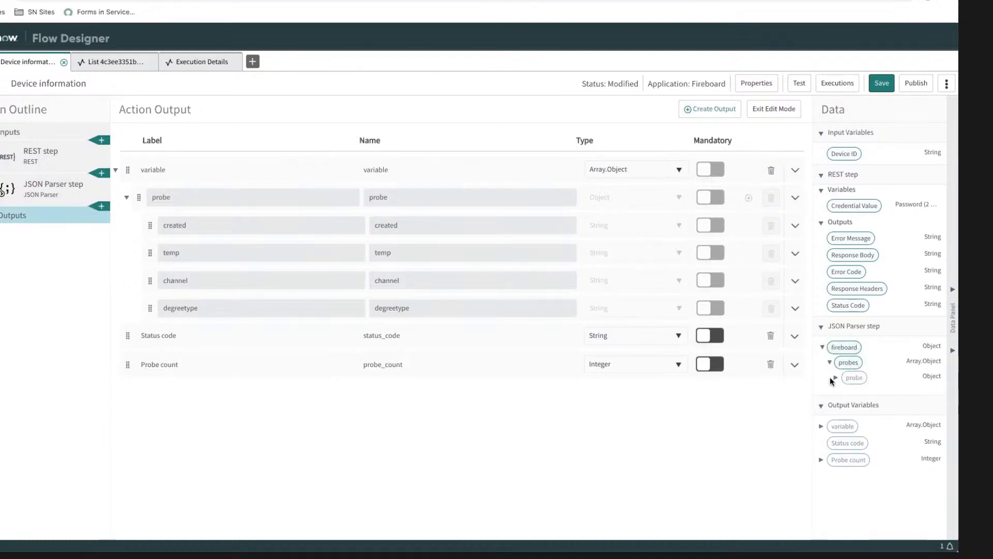
pyautogui.click(836, 378)
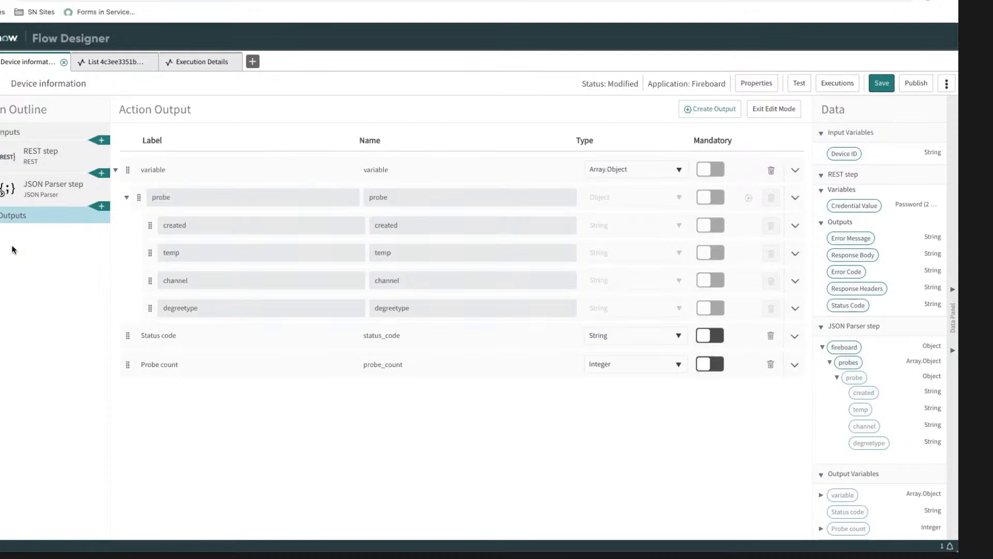
pyautogui.click(186, 231)
pyautogui.click(155, 167)
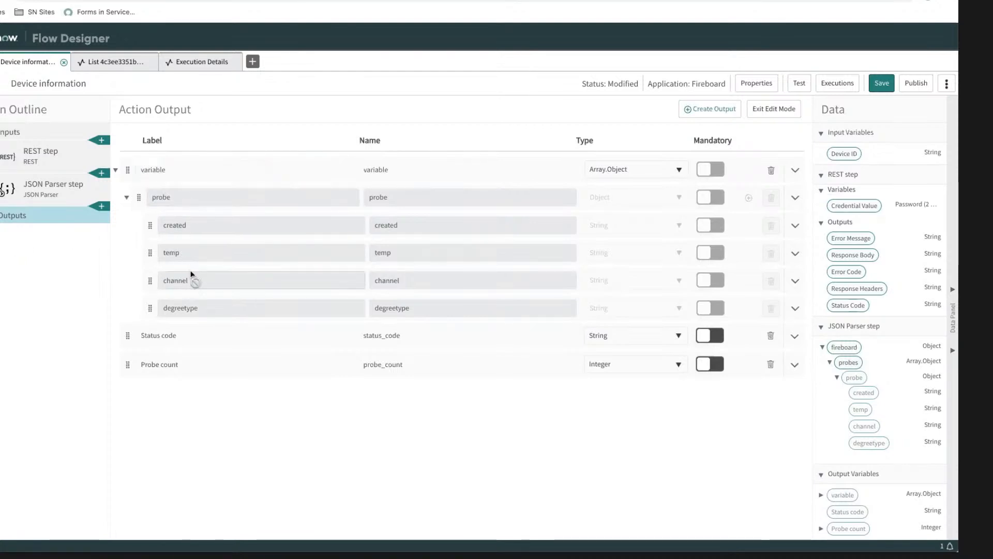
pyautogui.click(192, 190)
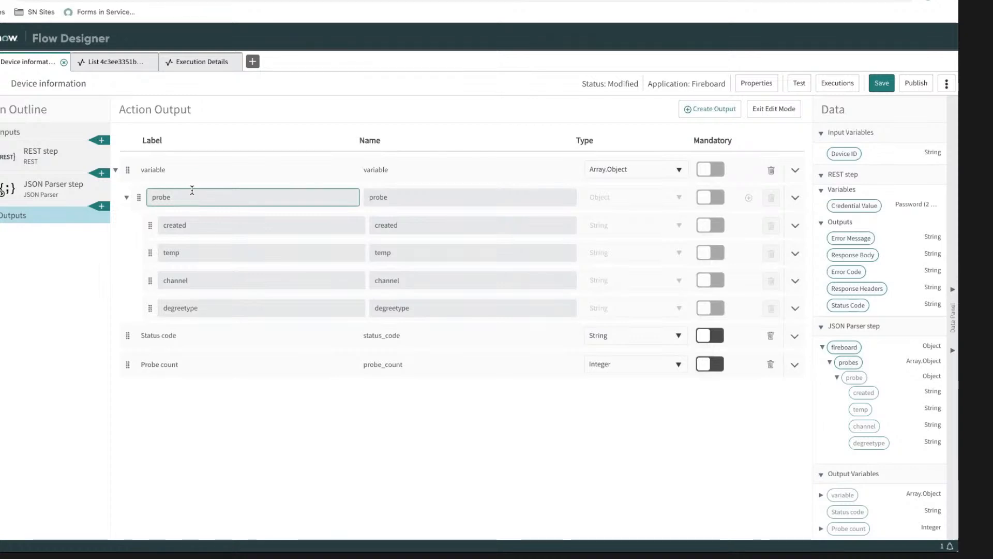
pyautogui.click(200, 282)
pyautogui.click(193, 220)
pyautogui.click(325, 223)
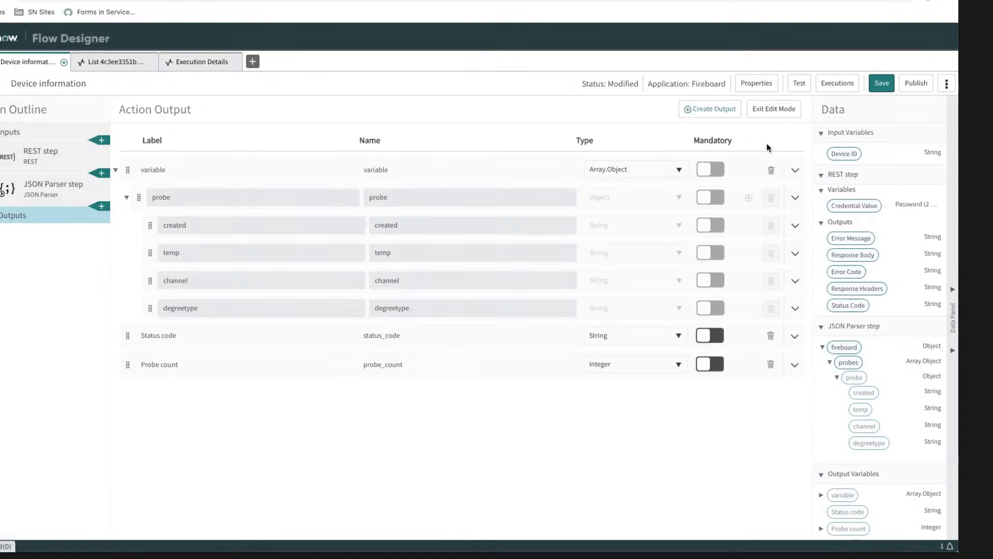
pyautogui.click(259, 338)
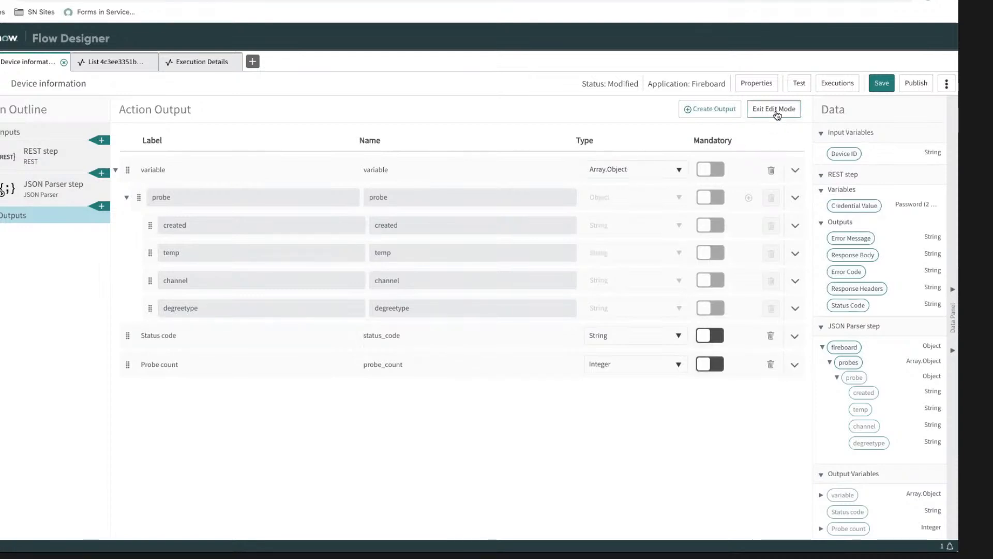
# Step: Finish editing the outputs and add a Script step after the JSON Parser step
pyautogui.click(773, 109)
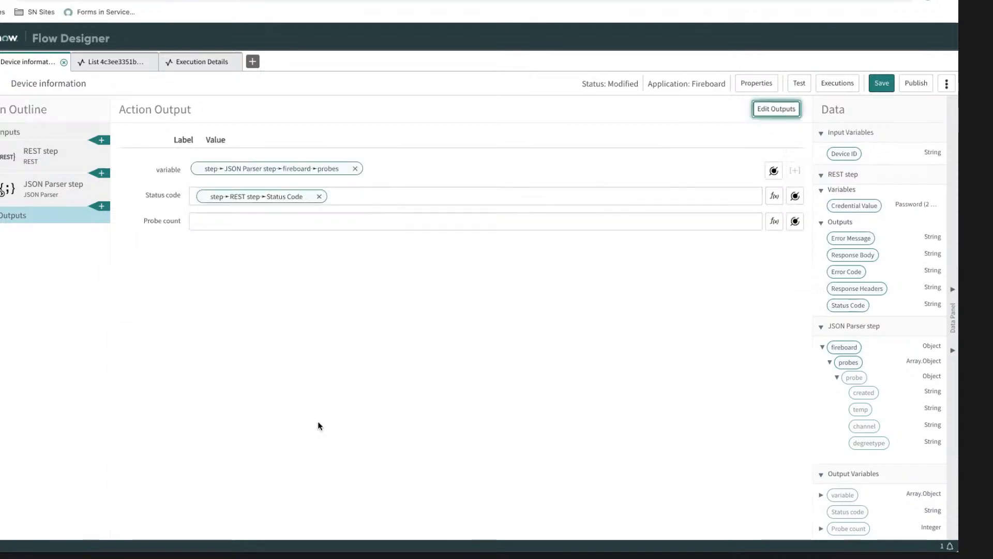
pyautogui.click(102, 207)
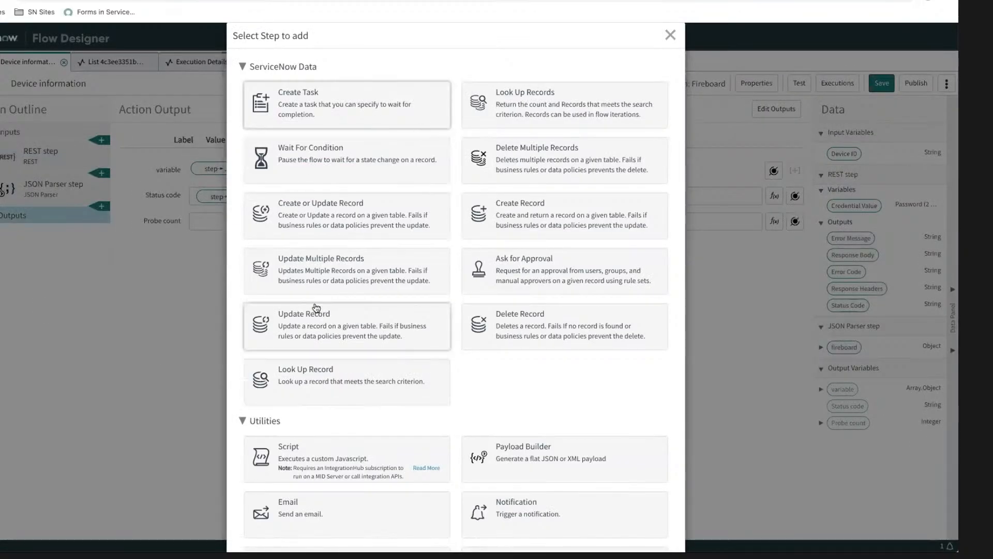
pyautogui.scroll(-2, 317, 312)
pyautogui.scroll(3, 313, 303)
pyautogui.scroll(-5, 327, 210)
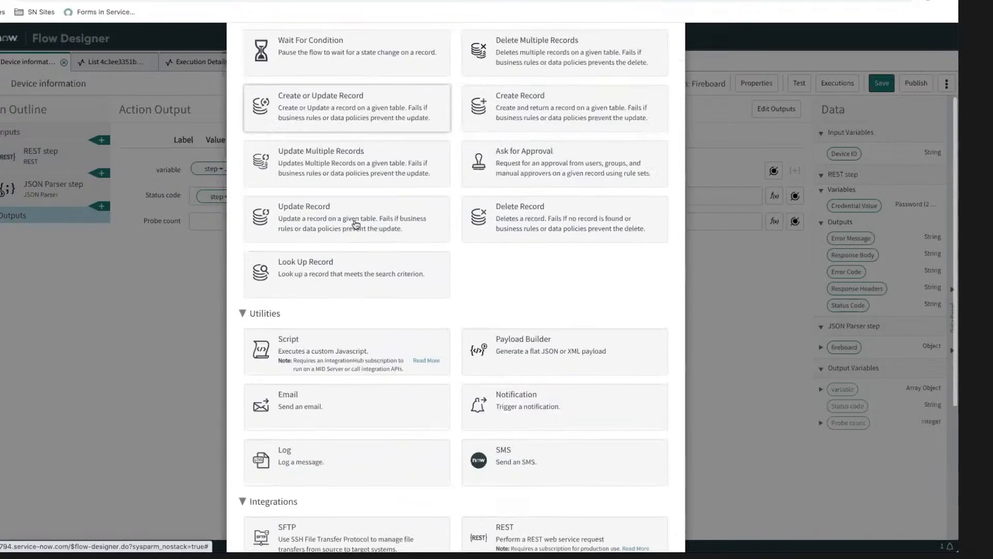
pyautogui.scroll(4, 355, 223)
pyautogui.scroll(2, 356, 224)
pyautogui.scroll(-6, 352, 223)
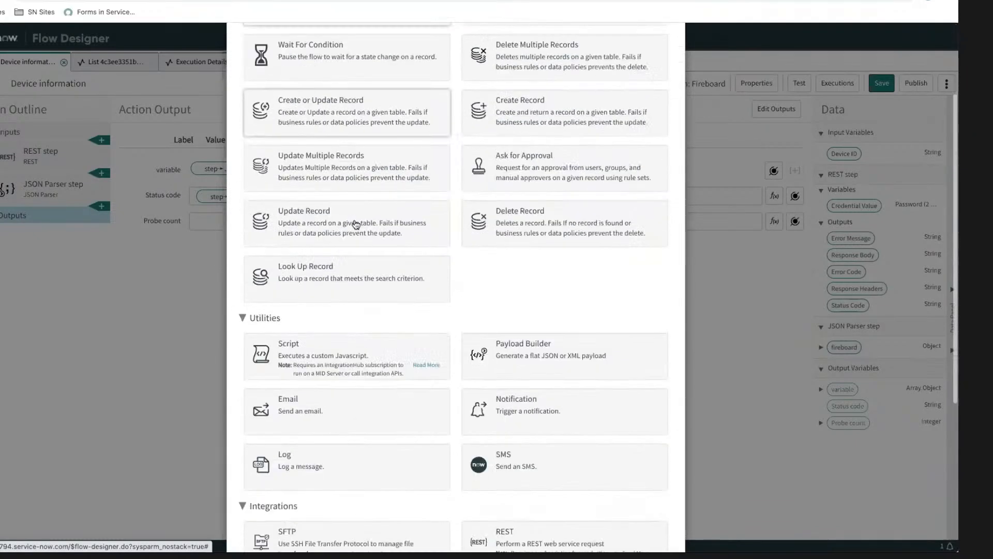
pyautogui.scroll(4, 354, 230)
pyautogui.scroll(3, 352, 236)
pyautogui.scroll(-1, 341, 289)
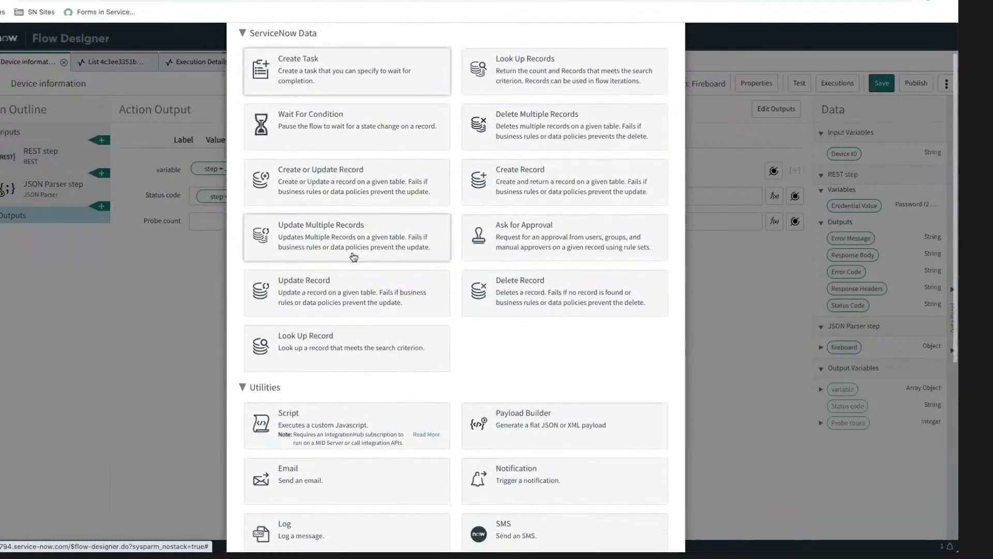
pyautogui.click(323, 402)
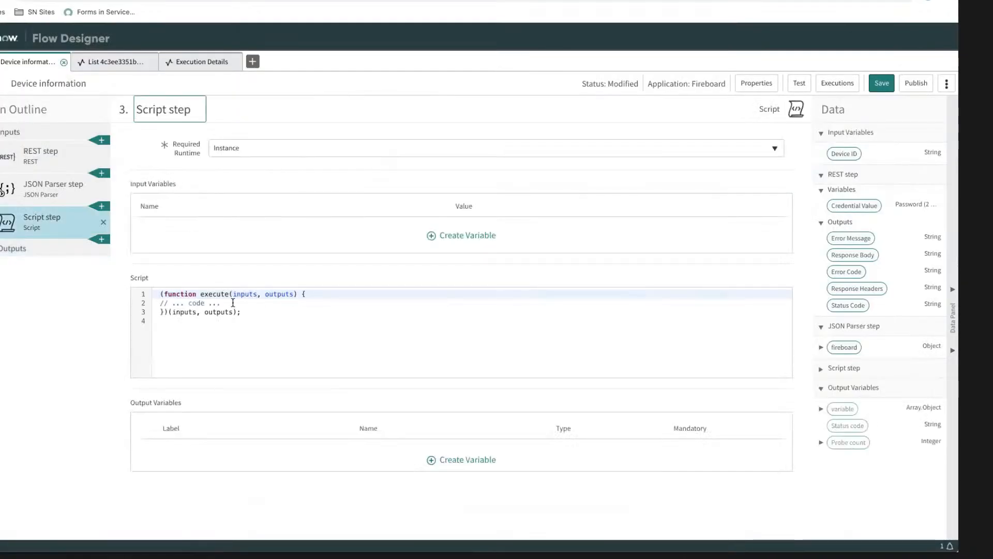
# Step: Delete the placeholder code comment from the Script step's function body and indent the empty line
pyautogui.moveTo(221, 303); pyautogui.dragTo(160, 305)
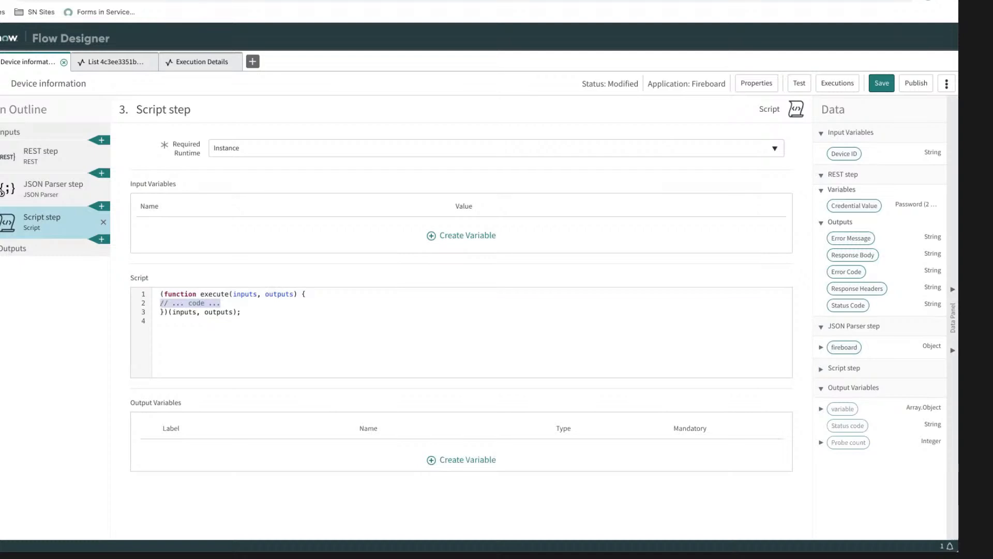
pyautogui.press('BackSpace')
pyautogui.press('Tab')
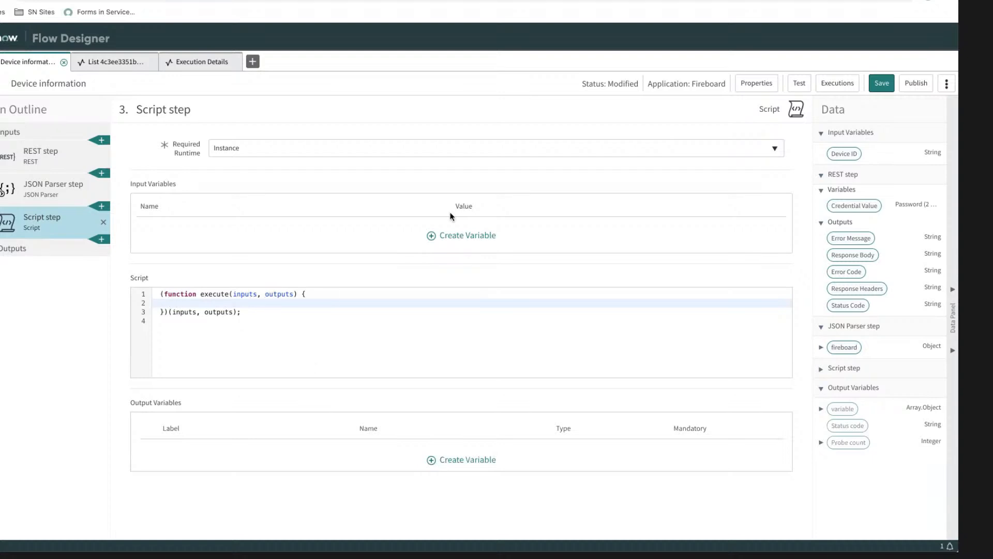
# Step: Add an input variable to the Script step and map the JSON Parser step's fireboard probes array to its value
pyautogui.click(462, 233)
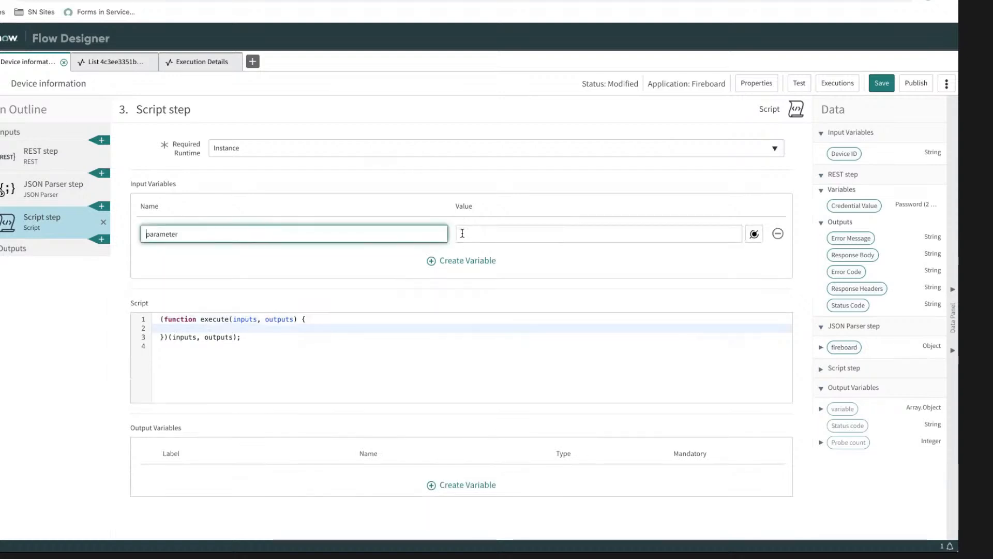
pyautogui.click(754, 234)
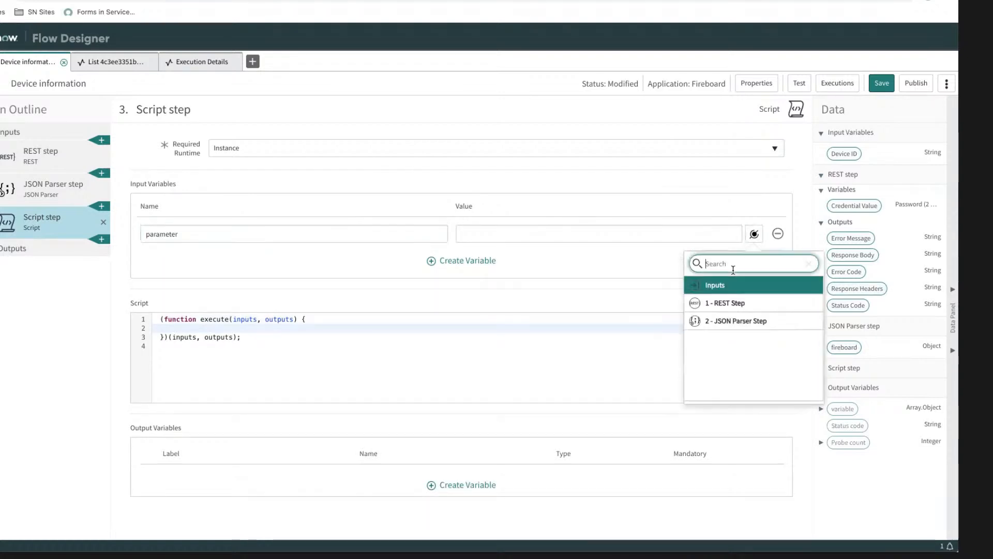
pyautogui.click(737, 321)
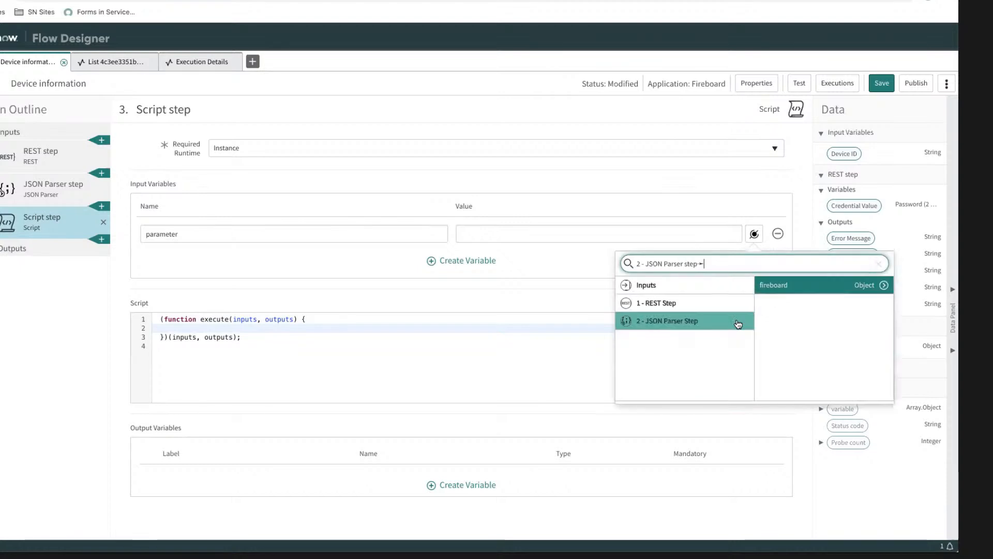
pyautogui.click(884, 285)
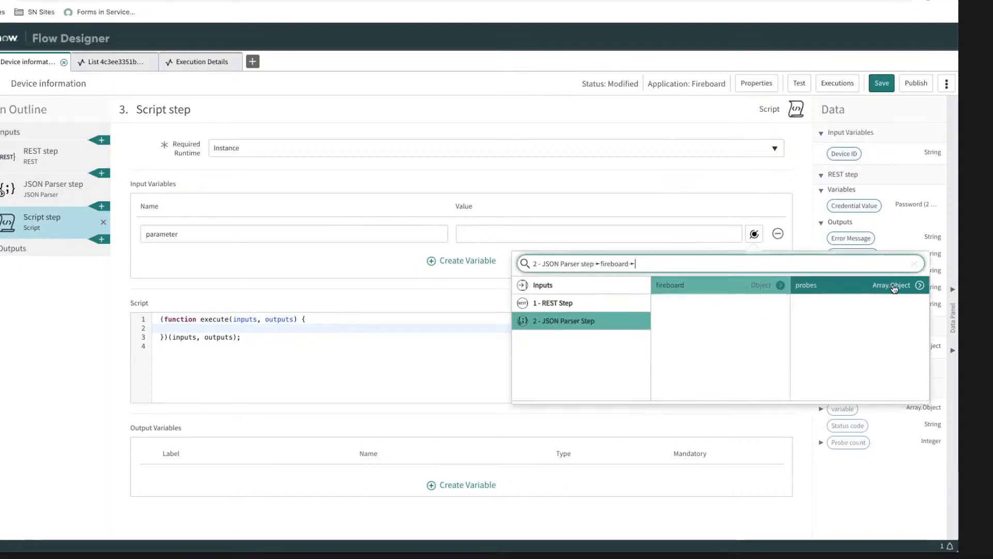
pyautogui.click(919, 286)
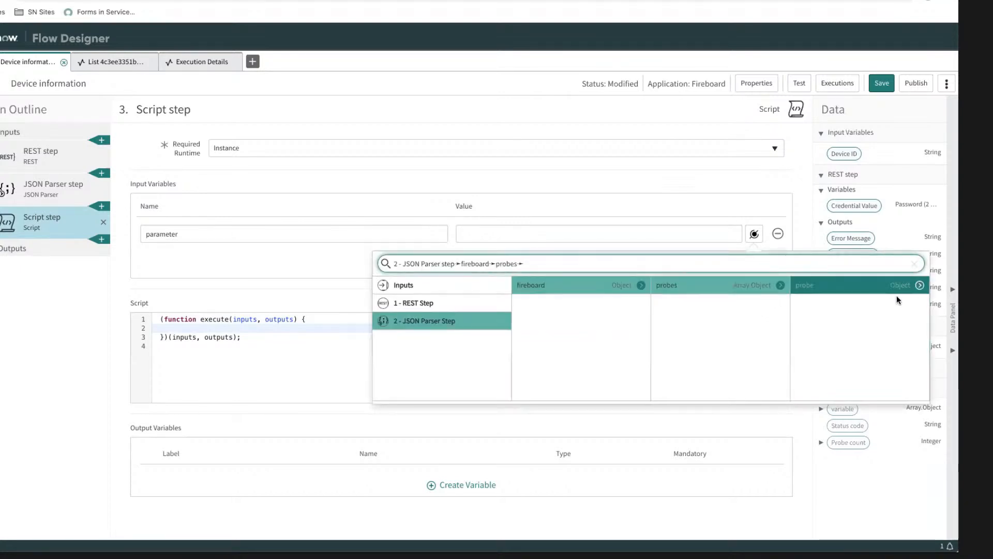
pyautogui.click(734, 288)
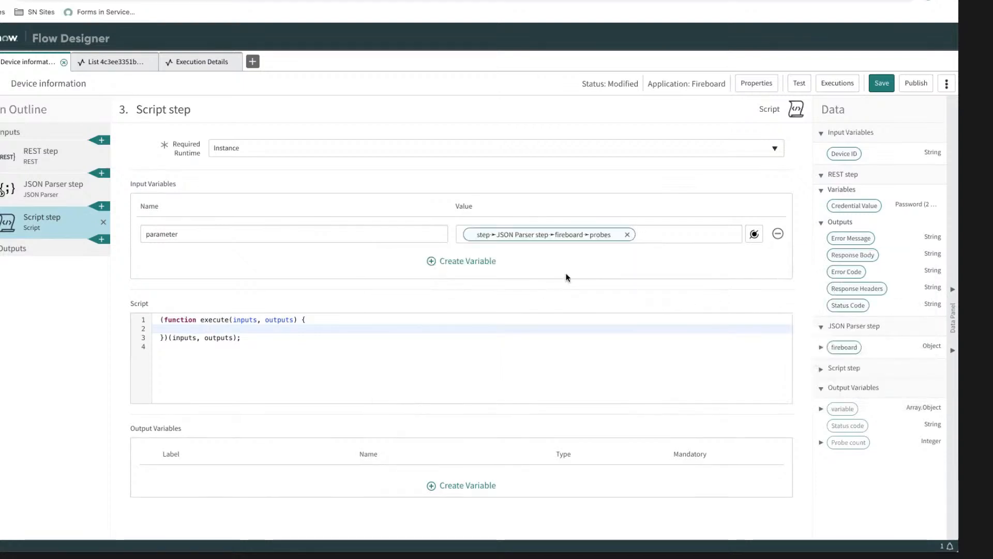
pyautogui.click(205, 331)
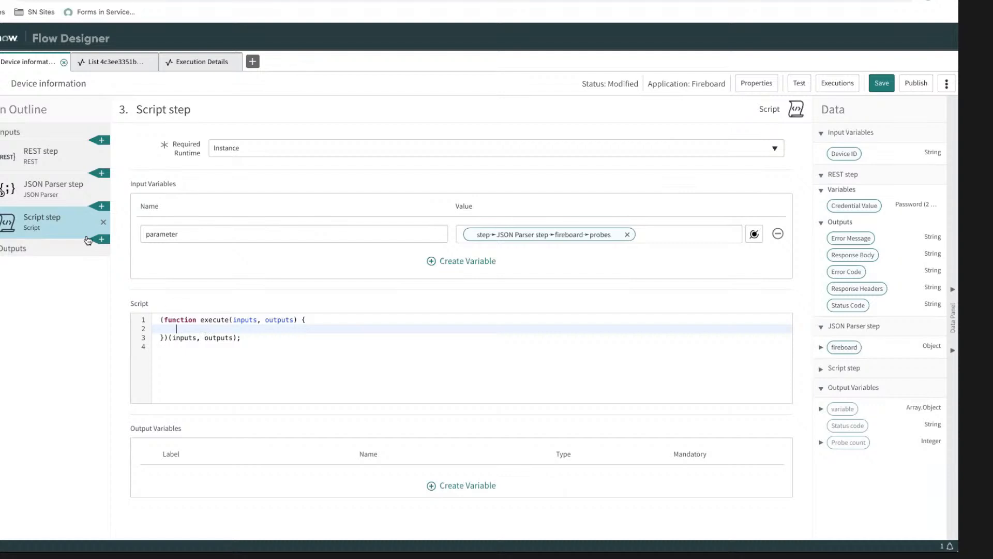
# Step: Rename the Script step's input variable to probe_array
pyautogui.click(215, 233)
pyautogui.doubleClick(216, 234)
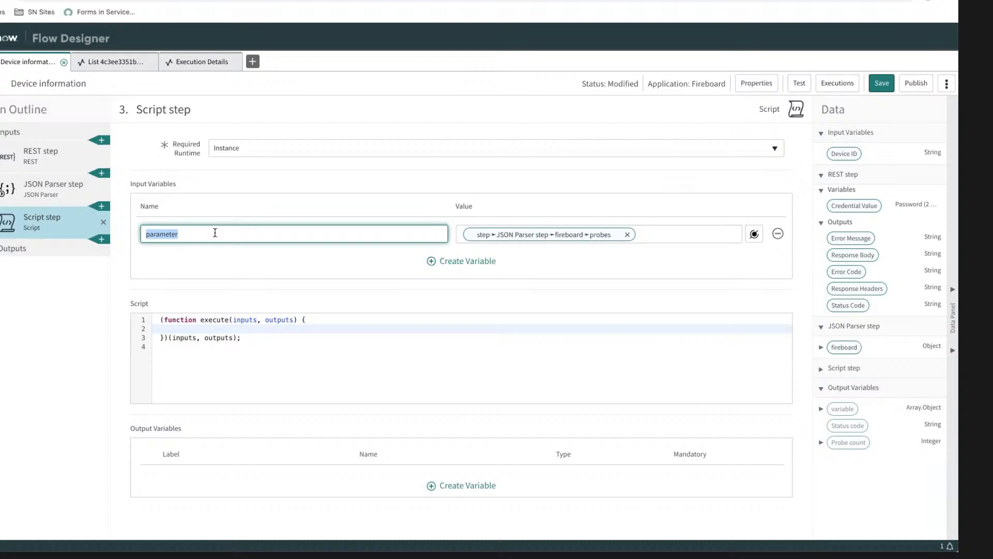
pyautogui.write('probe_array')
pyautogui.click(357, 258)
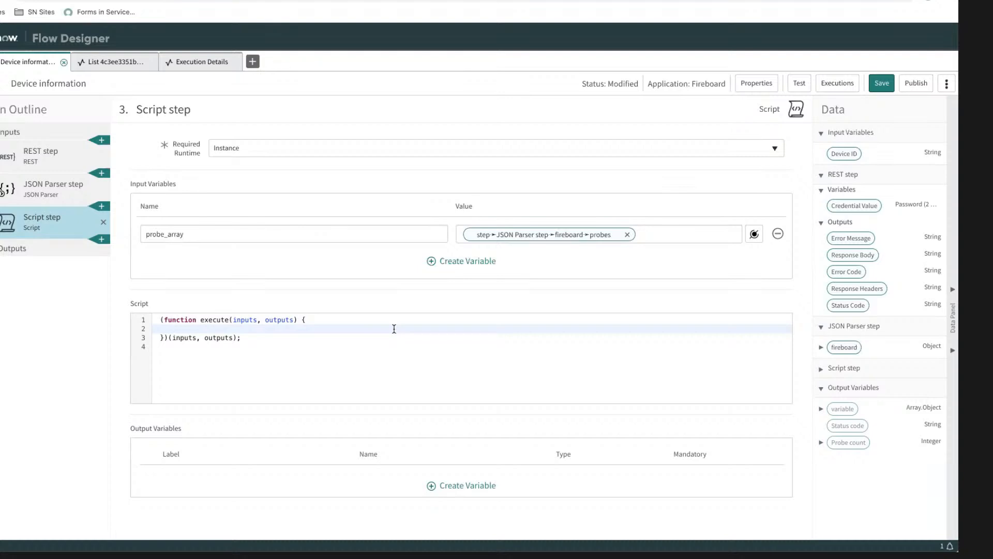
# Step: Write the line "var probeArr = inputs.probe_array;" inside the Script step's function body
pyautogui.write('input')
pyautogui.press('BackSpace')
pyautogui.press('BackSpace')
pyautogui.press('BackSpace')
pyautogui.press('BackSpace')
pyautogui.press('BackSpace')
pyautogui.write('var')
pyautogui.press('BackSpace')
pyautogui.press('BackSpace')
pyautogui.press('BackSpace')
pyautogui.press('BackSpace')
pyautogui.write('var probeArr = inputs.array')
pyautogui.press('BackSpace')
pyautogui.press('BackSpace')
pyautogui.press('BackSpace')
pyautogui.press('BackSpace')
pyautogui.press('BackSpace')
pyautogui.write('pro')
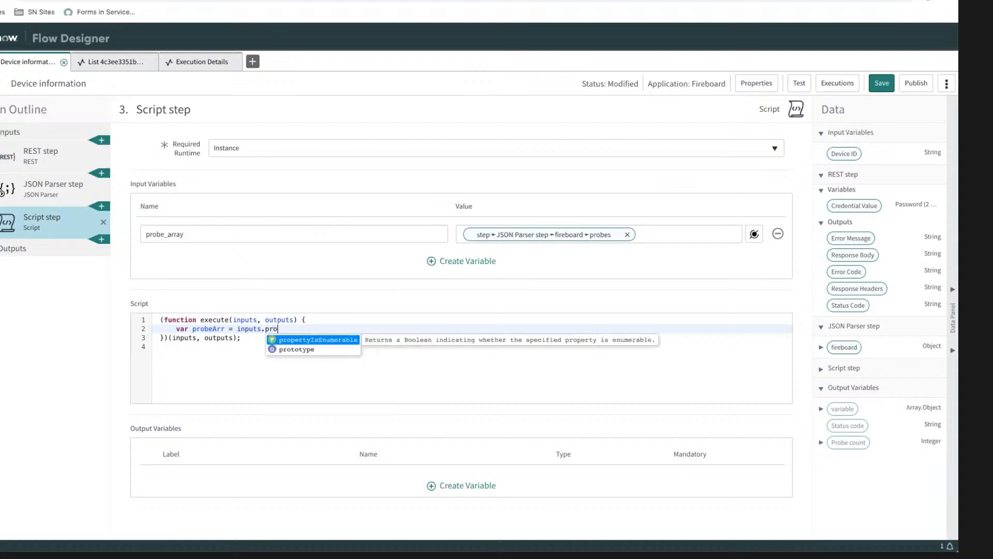
pyautogui.write('be_array')
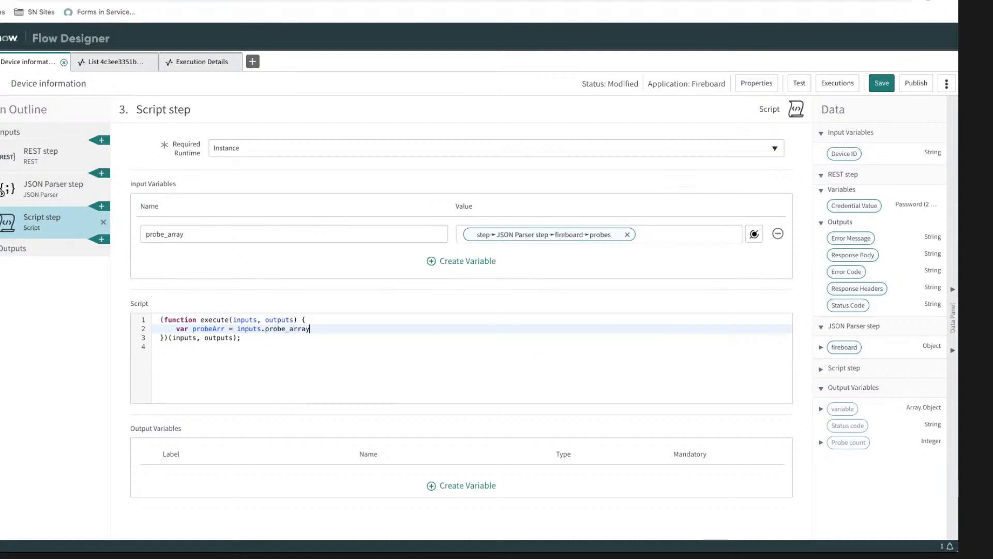
pyautogui.write(';')
pyautogui.press('Return')
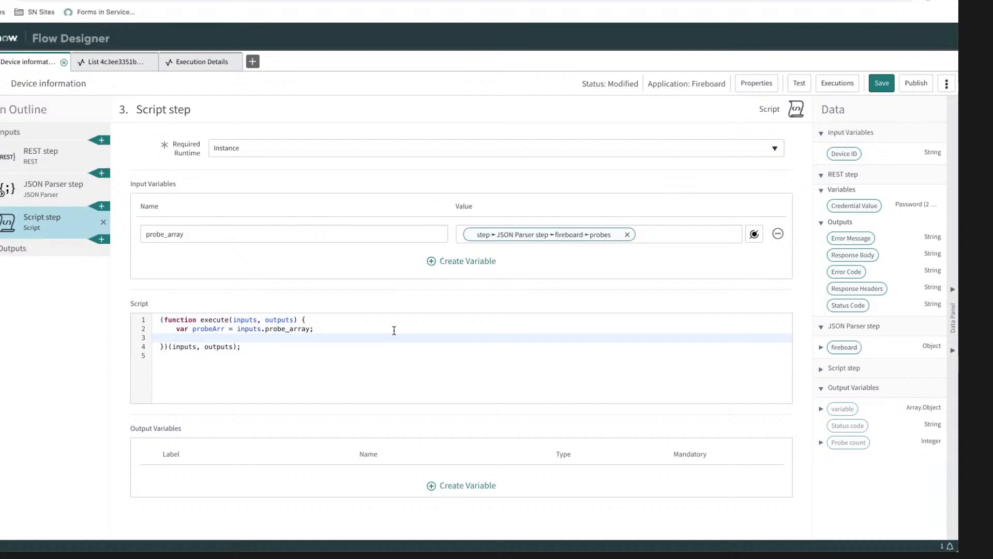
# Step: Add the line "var probeArrLength = probeArr.length;" below the probeArr declaration and re-indent the script
pyautogui.write('var probe')
pyautogui.hotkey('ctrl', 'a')
pyautogui.hotkey('shift', 'Tab')
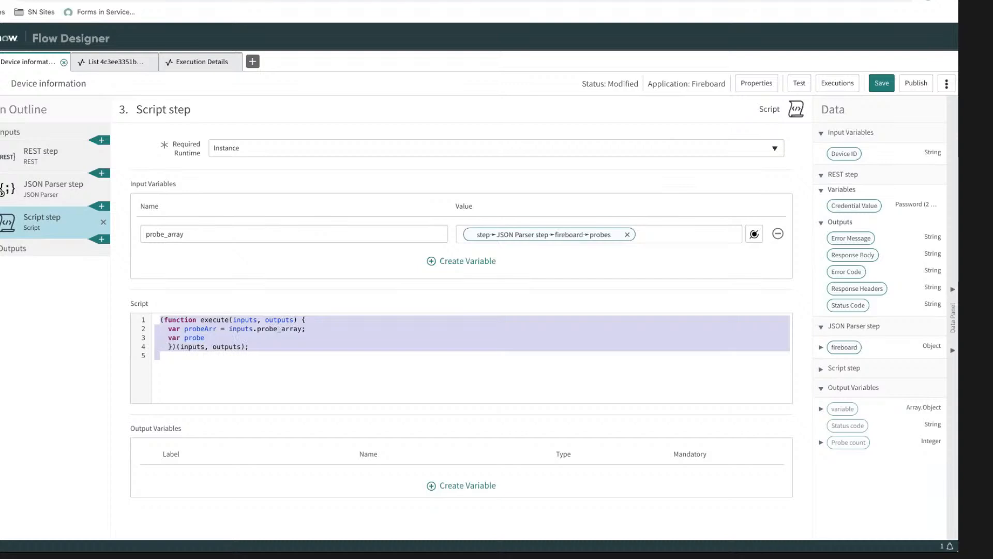
pyautogui.click(240, 338)
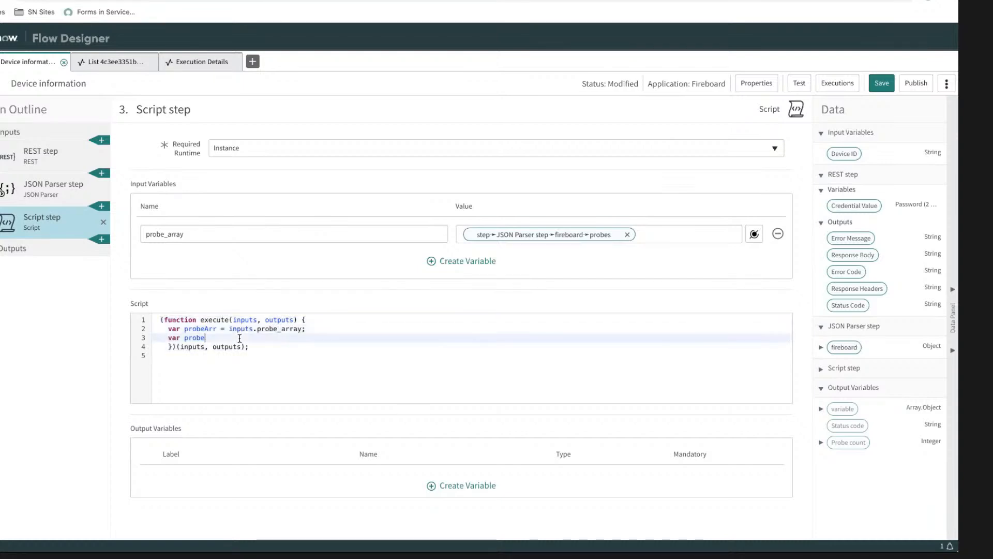
pyautogui.write('ArrLenth')
pyautogui.press('BackSpace')
pyautogui.press('BackSpace')
pyautogui.write('gth')
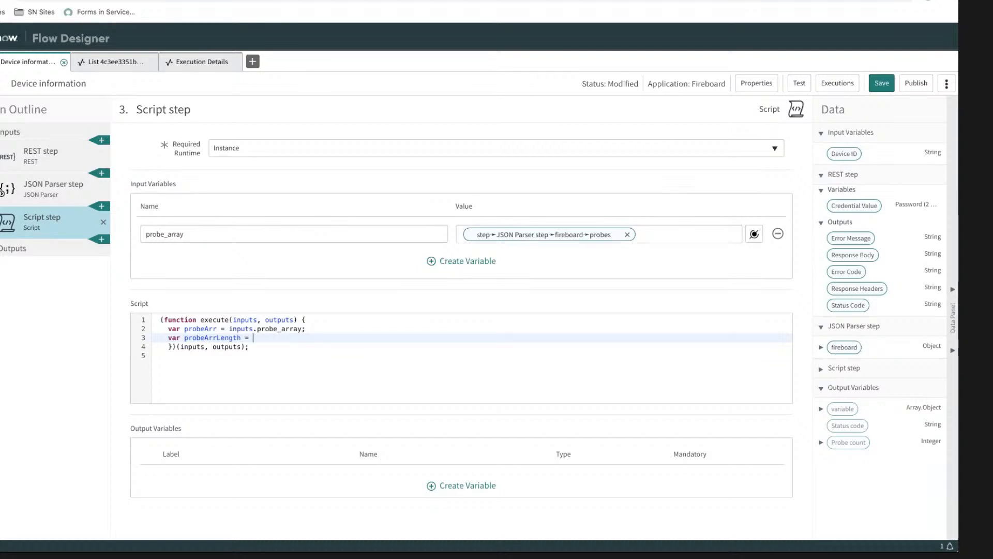
pyautogui.write(' = probe')
pyautogui.doubleClick(200, 329)
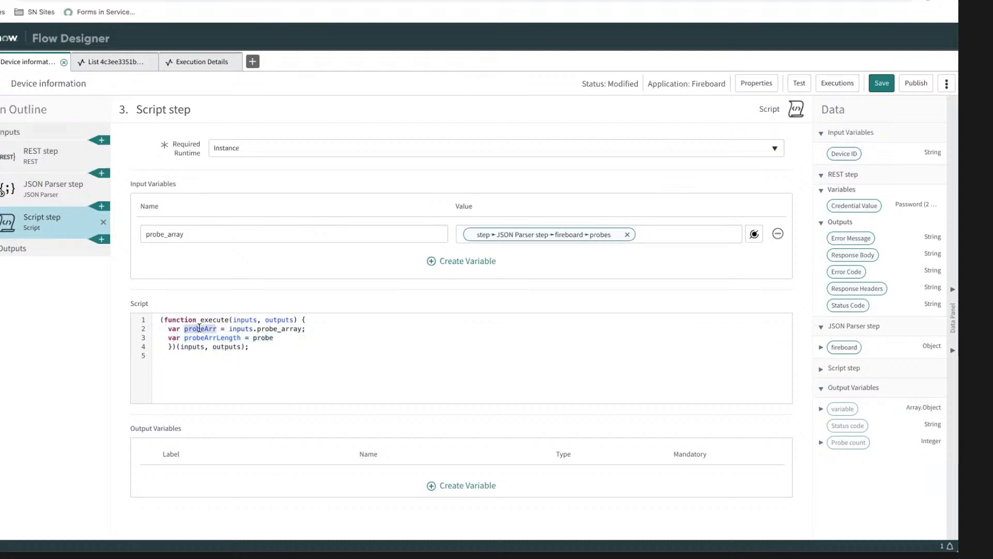
pyautogui.hotkey('ctrl', 'c')
pyautogui.doubleClick(258, 337)
pyautogui.hotkey('ctrl', 'v')
pyautogui.write('.l')
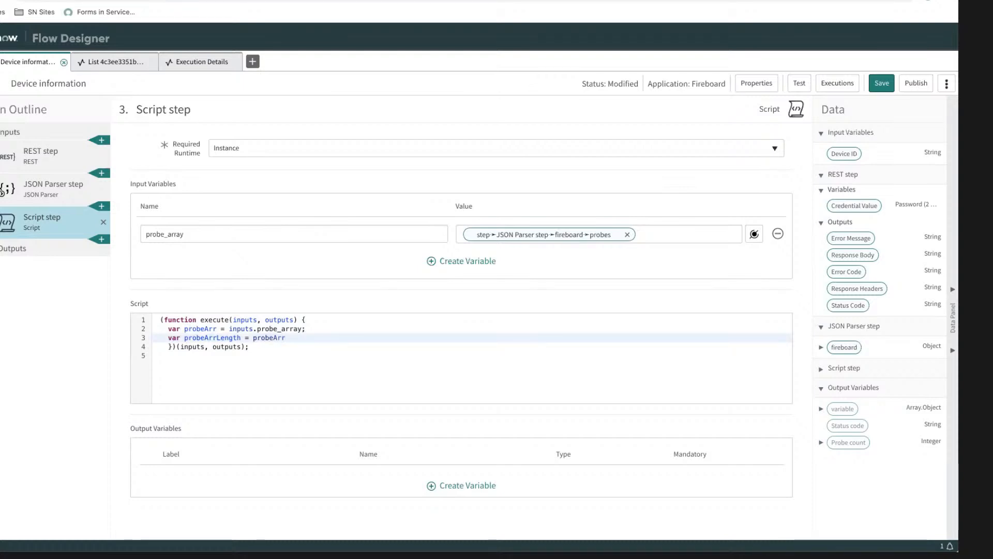
pyautogui.write('ength')
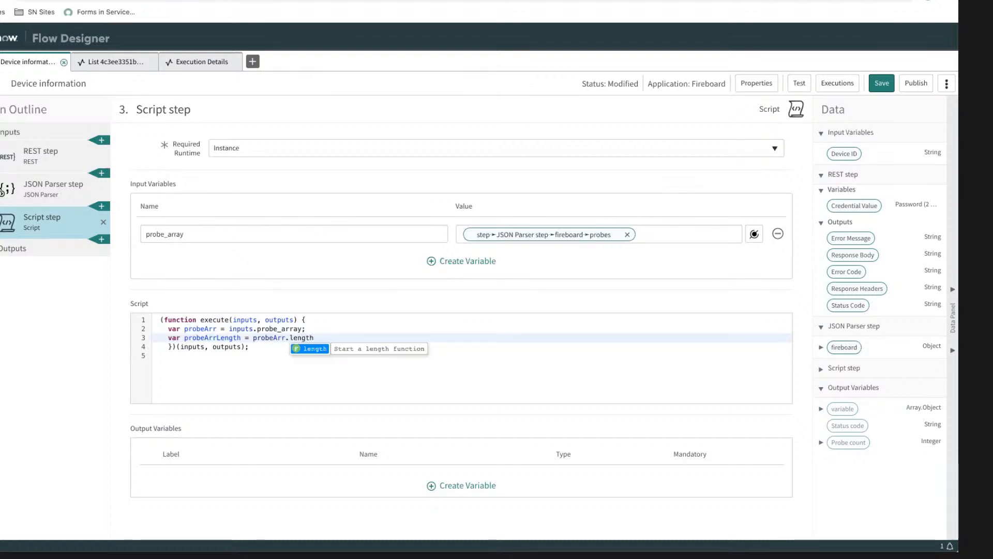
pyautogui.write(';')
pyautogui.press('Return')
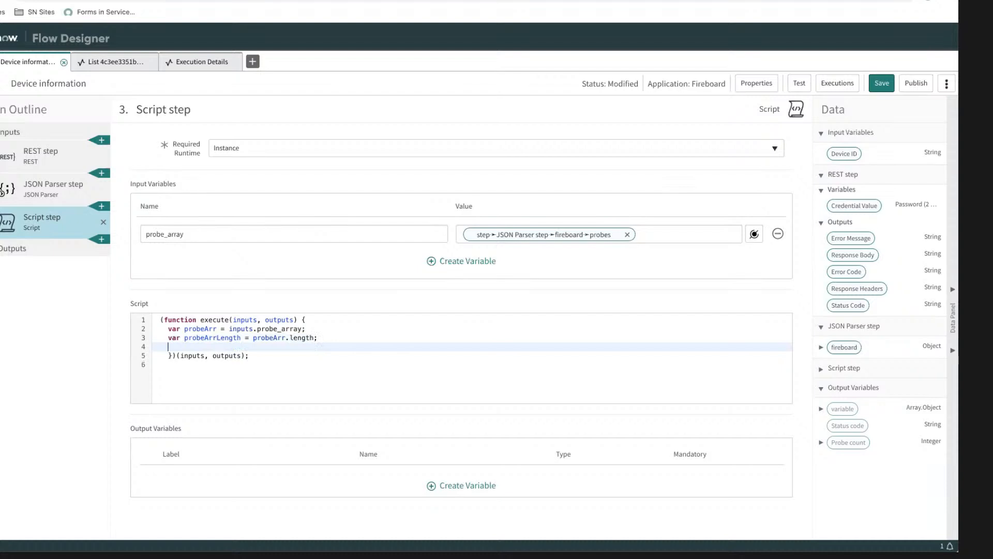
# Step: Add the line "outputs.probeArrayLength;" below the probeArrLength declaration
pyautogui.write('outputs.pr')
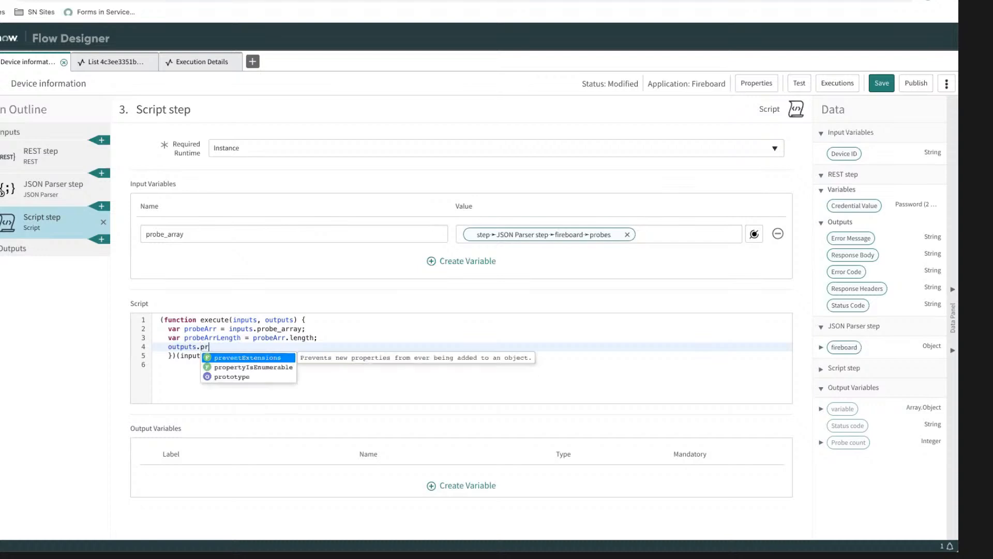
pyautogui.write('obeArray')
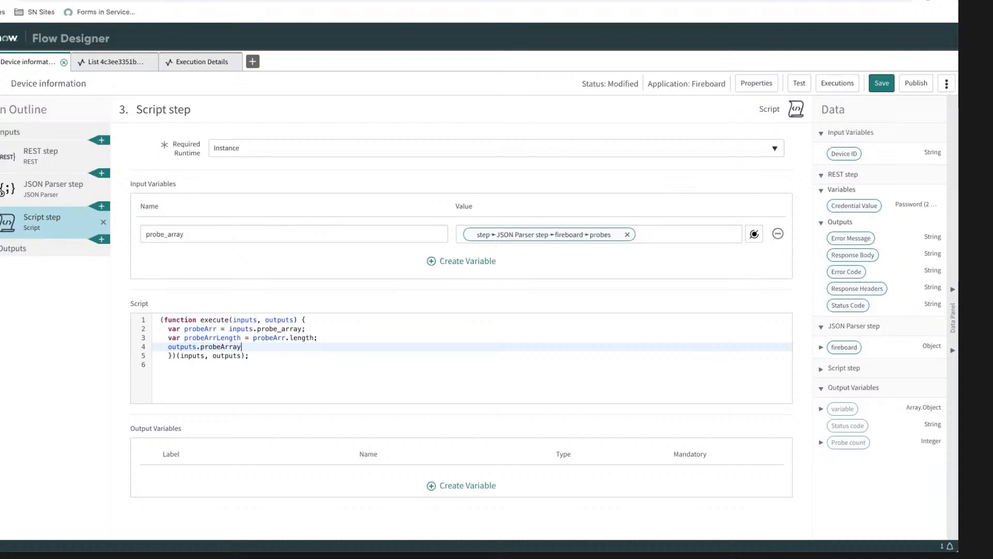
pyautogui.write('Length;')
# Step: Wrap the probeArrLength and outputs lines in an "if (probeArr.length) { }" block and re-indent the whole script
pyautogui.click(321, 328)
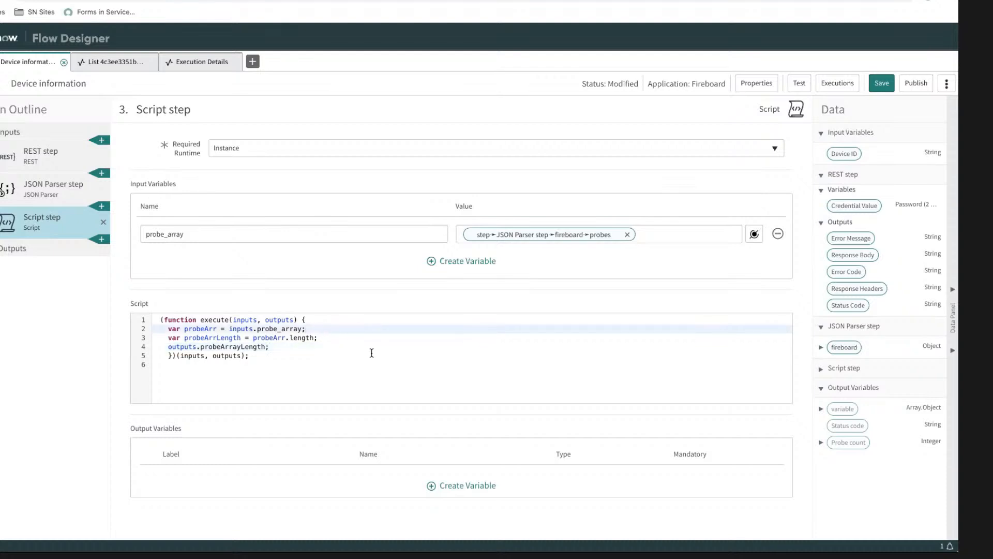
pyautogui.press('Return')
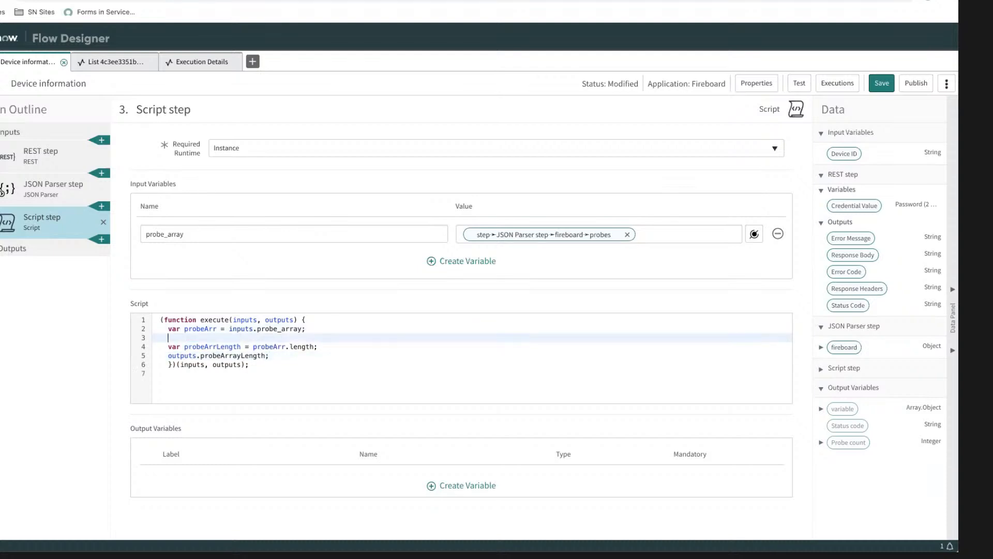
pyautogui.write('if')
pyautogui.moveTo(253, 346); pyautogui.dragTo(315, 346)
pyautogui.hotkey('ctrl', 'c')
pyautogui.click(250, 336)
pyautogui.write('(')
pyautogui.hotkey('ctrl', 'v')
pyautogui.write(') {')
pyautogui.click(290, 355)
pyautogui.press('Return')
pyautogui.write('}')
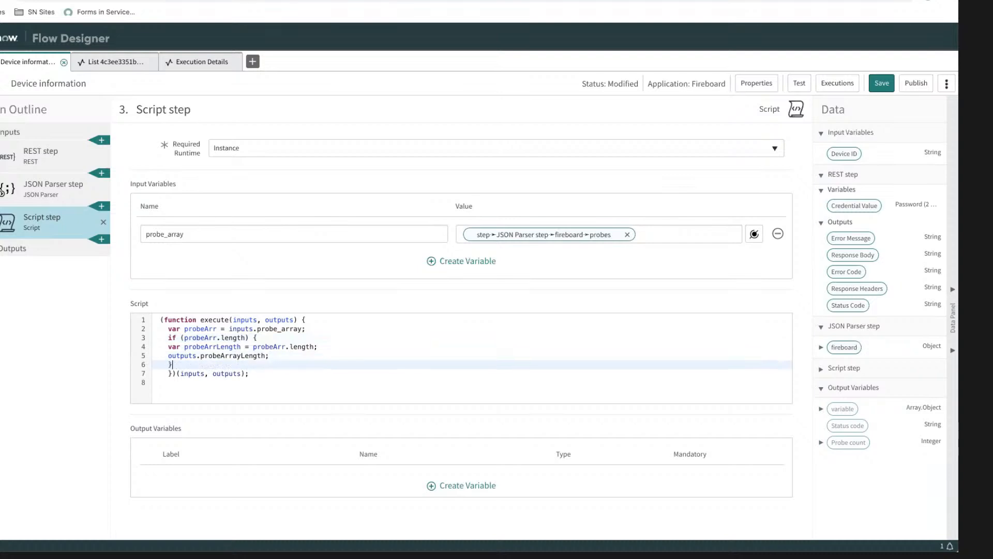
pyautogui.hotkey('ctrl', 'a')
pyautogui.hotkey('shift', 'Tab')
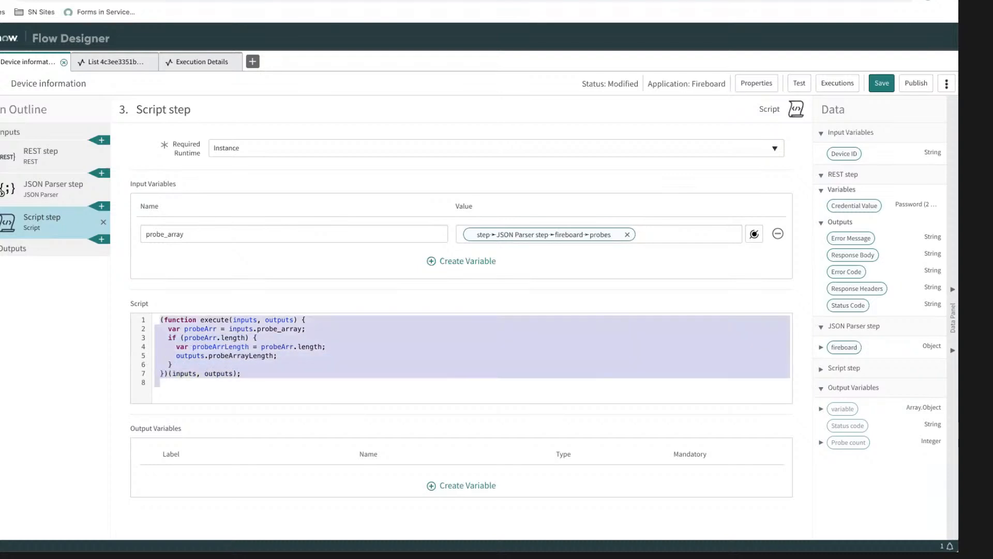
# Step: Assign probeArrLength to outputs.probeArrayLength inside the if block
pyautogui.click(298, 364)
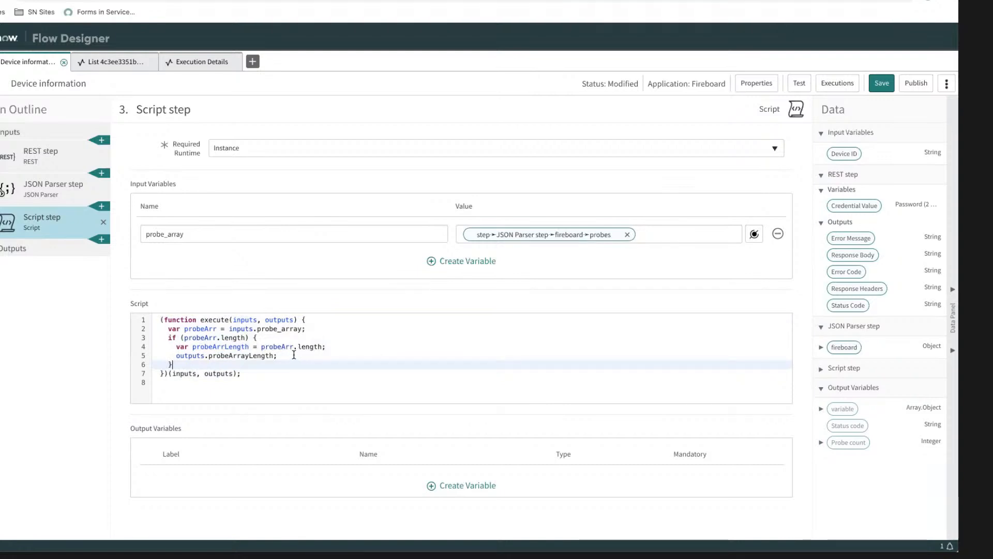
pyautogui.click(293, 355)
pyautogui.press('Left')
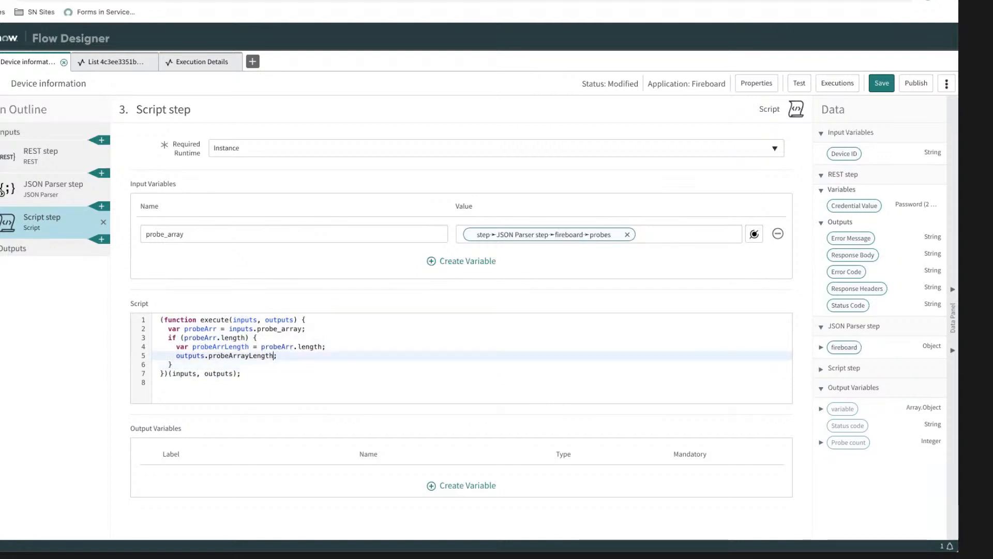
pyautogui.write('=')
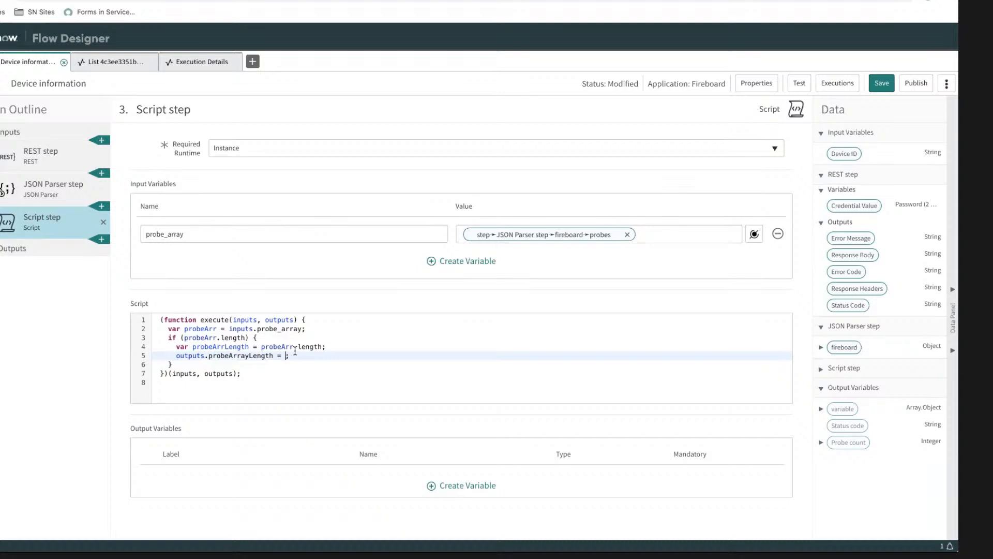
pyautogui.doubleClick(205, 346)
pyautogui.hotkey('ctrl', 'c')
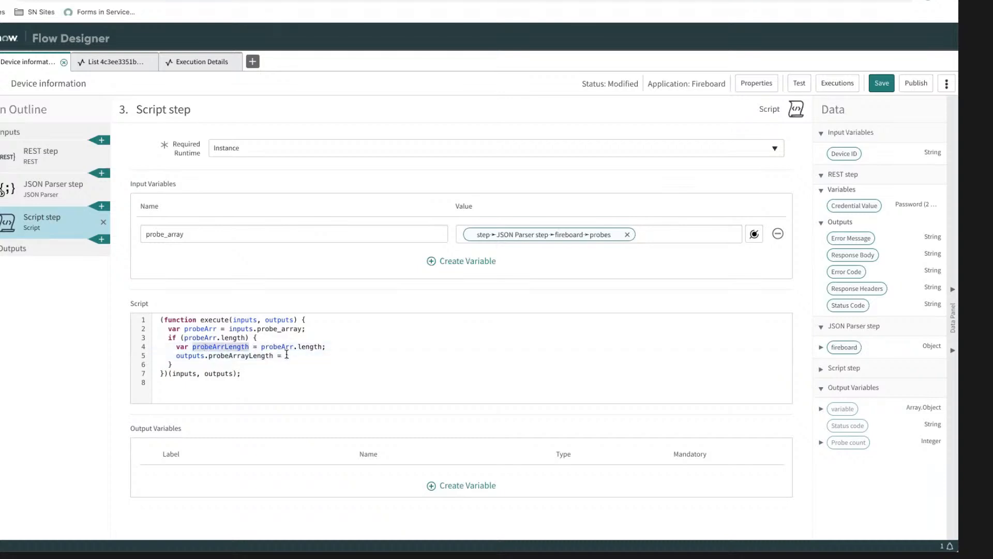
pyautogui.click(284, 355)
pyautogui.hotkey('ctrl', 'v')
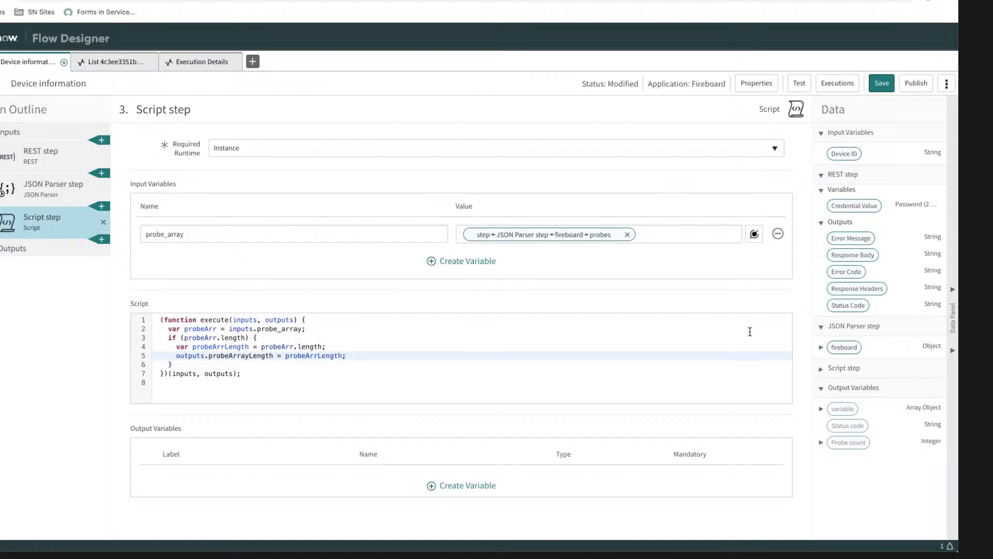
# Step: Create an output variable in the Script step and label it "Probe array length"
pyautogui.click(467, 485)
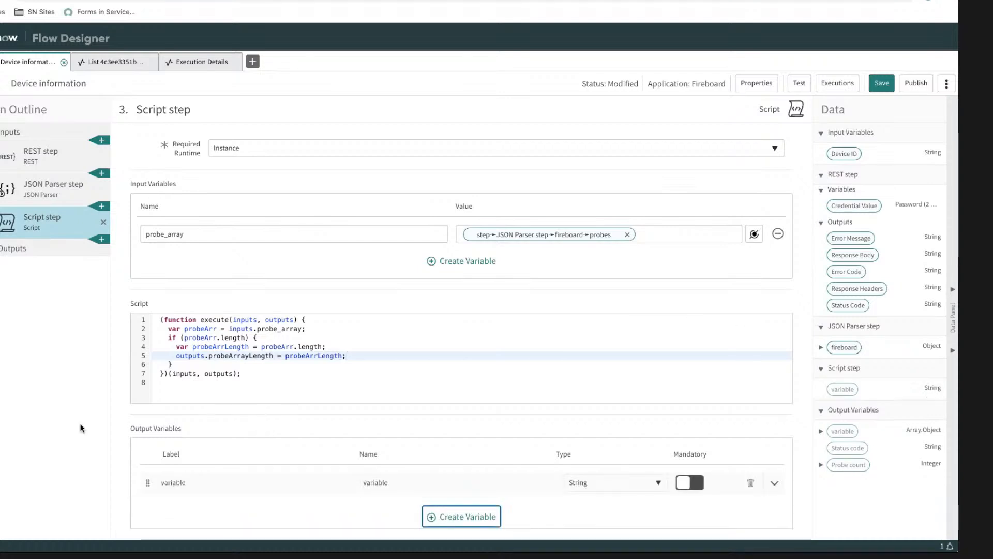
pyautogui.click(214, 482)
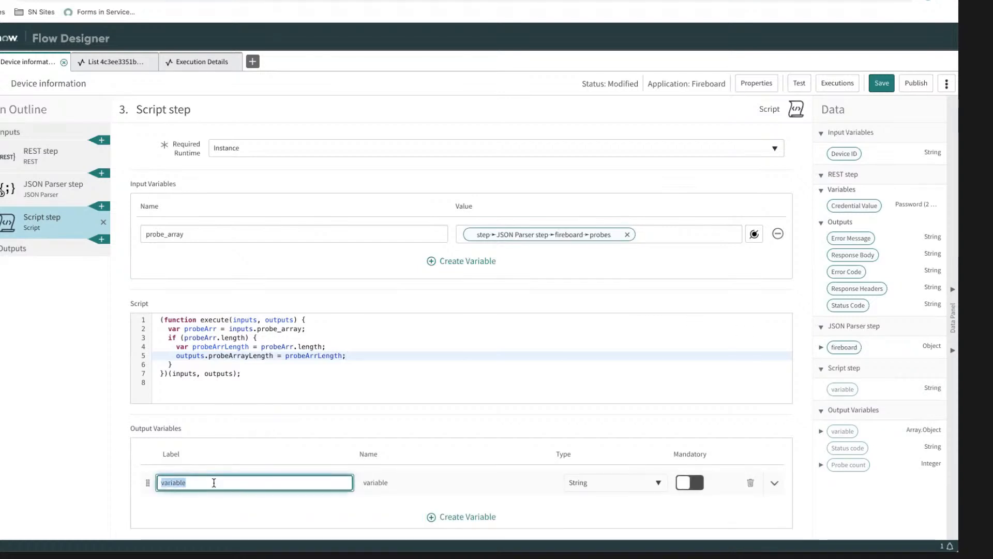
pyautogui.doubleClick(241, 356)
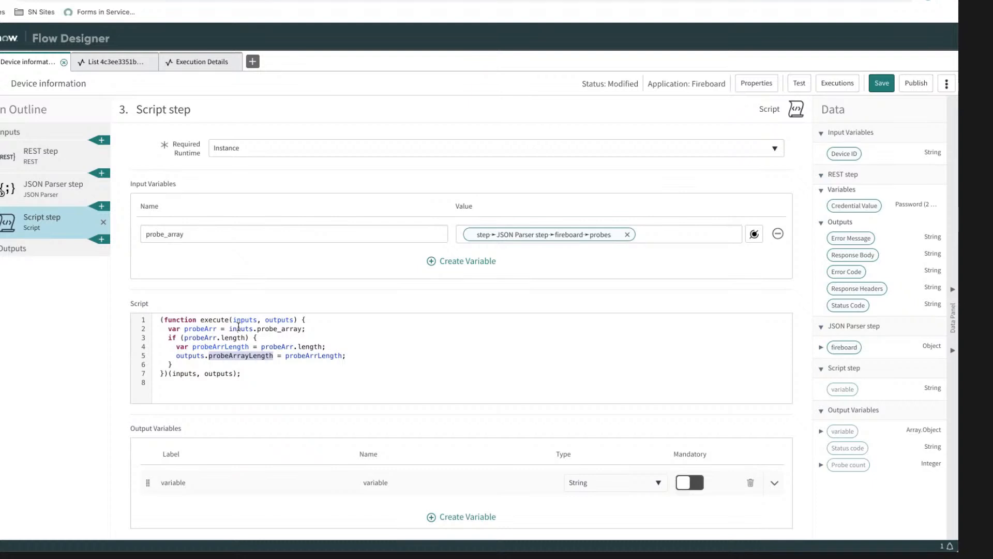
pyautogui.click(187, 481)
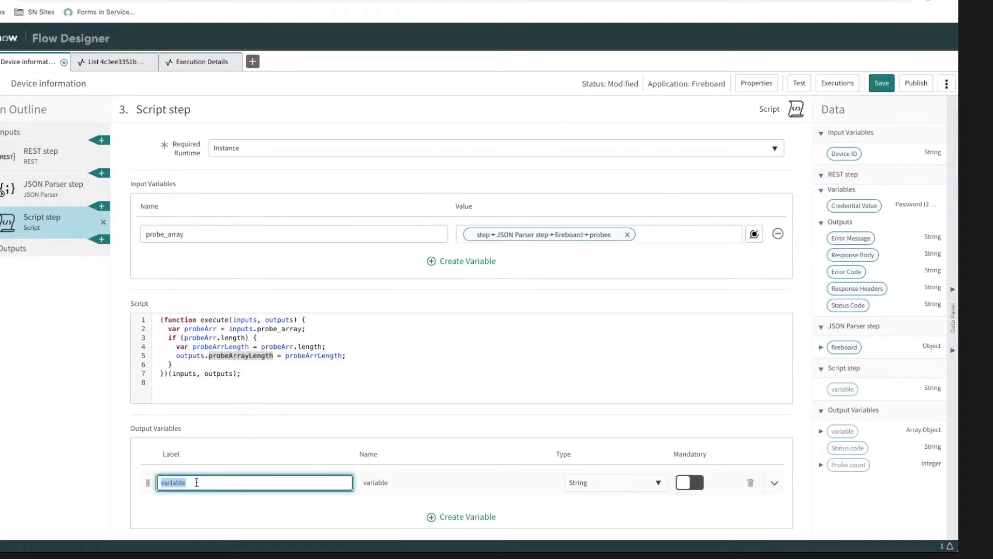
pyautogui.write('probe_array_')
pyautogui.press('BackSpace')
pyautogui.press('BackSpace')
pyautogui.press('BackSpace')
pyautogui.press('BackSpace')
pyautogui.press('BackSpace')
pyautogui.press('BackSpace')
pyautogui.press('BackSpace')
pyautogui.press('BackSpace')
pyautogui.press('BackSpace')
pyautogui.press('BackSpace')
pyautogui.press('BackSpace')
pyautogui.press('BackSpace')
pyautogui.write('Probe array length')
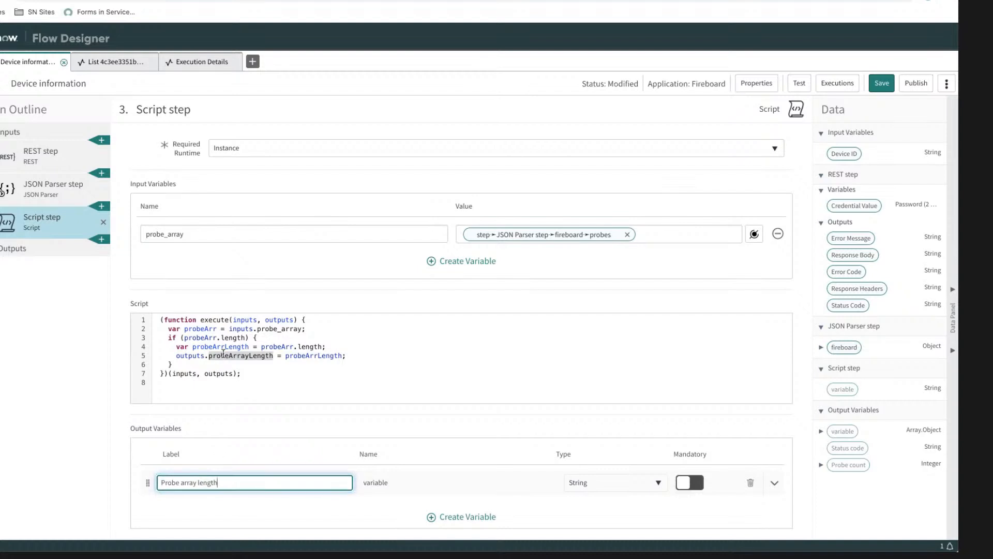
# Step: Set the Probe array length output's name to the script's property name, probeArrayLength
pyautogui.doubleClick(253, 357)
pyautogui.doubleClick(406, 482)
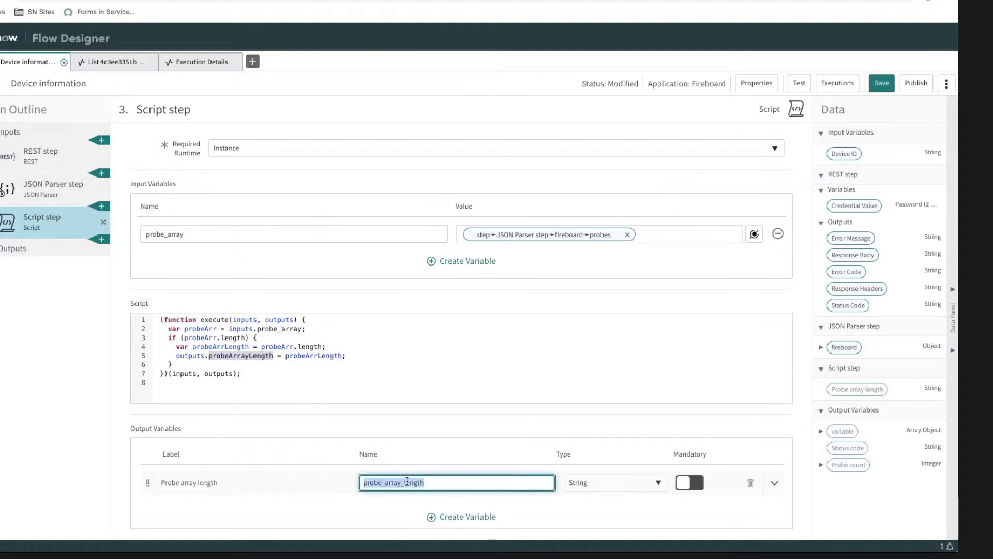
pyautogui.hotkey('ctrl', 'v')
pyautogui.scroll(-1, 433, 482)
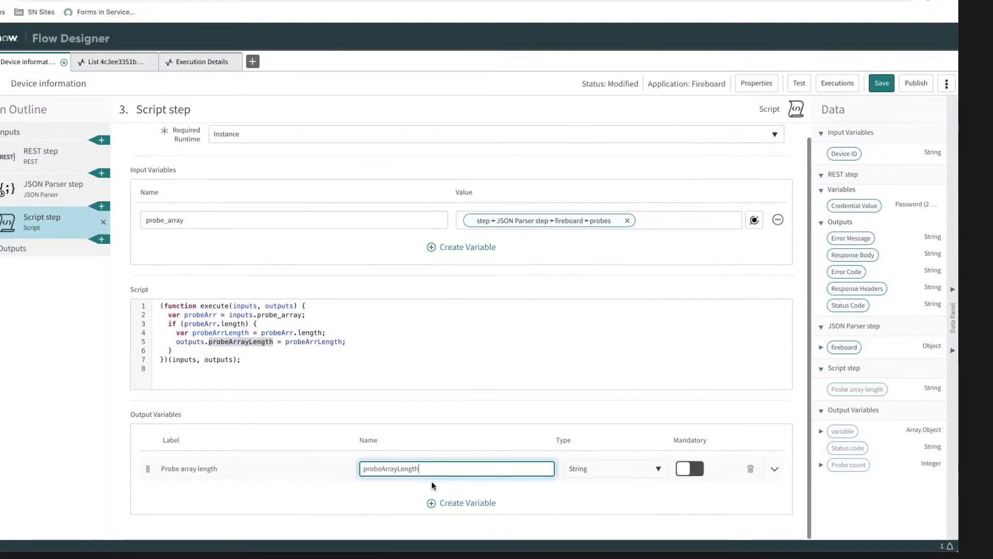
pyautogui.click(854, 497)
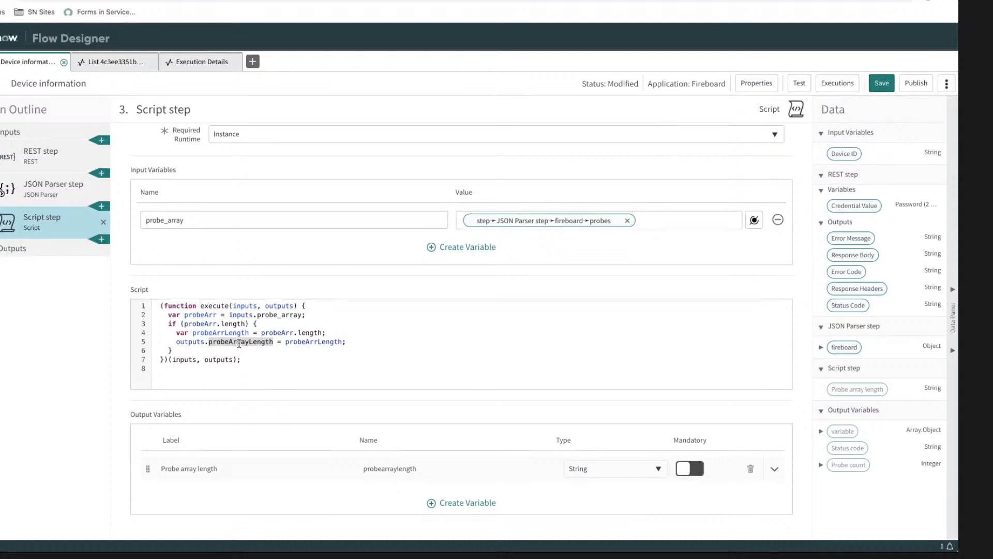
# Step: Make the Probe array length output variable mandatory and save the action
pyautogui.click(439, 468)
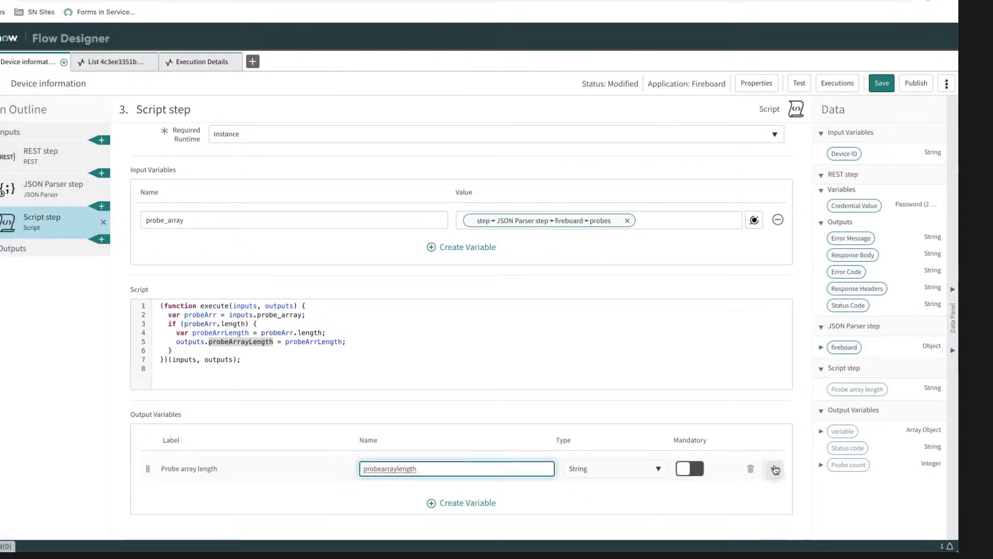
pyautogui.click(881, 83)
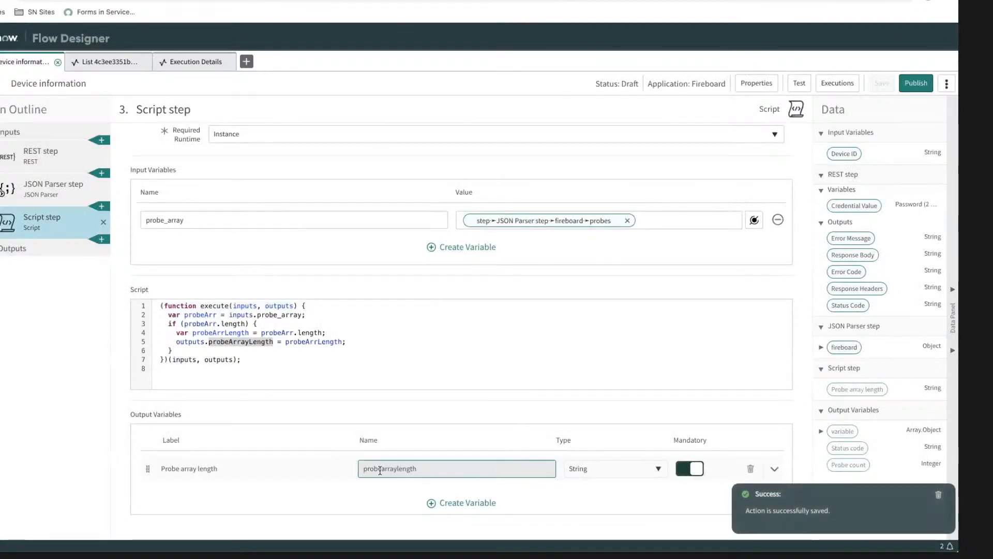
# Step: Rename the output property assigned inside the script's if block to probe_array_length
pyautogui.click(380, 470)
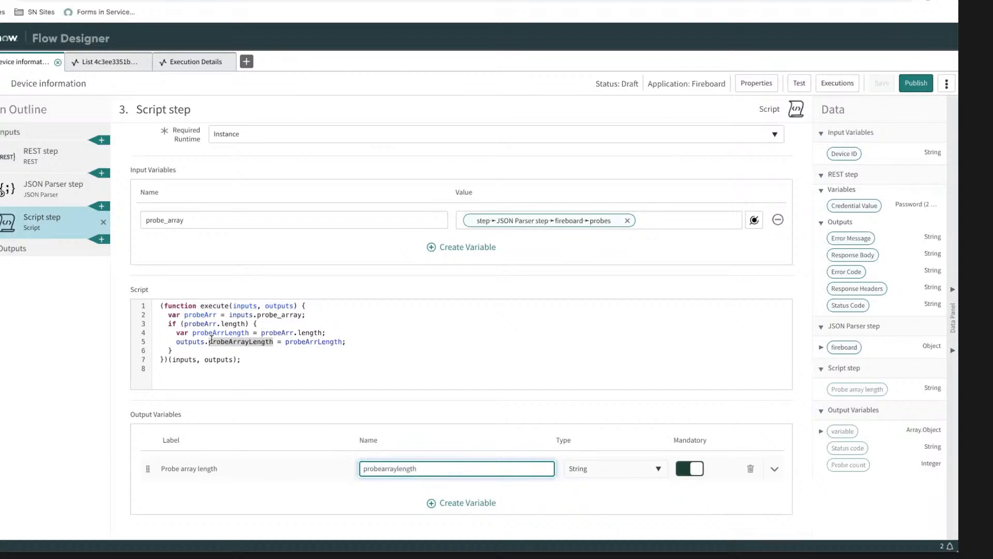
pyautogui.click(229, 342)
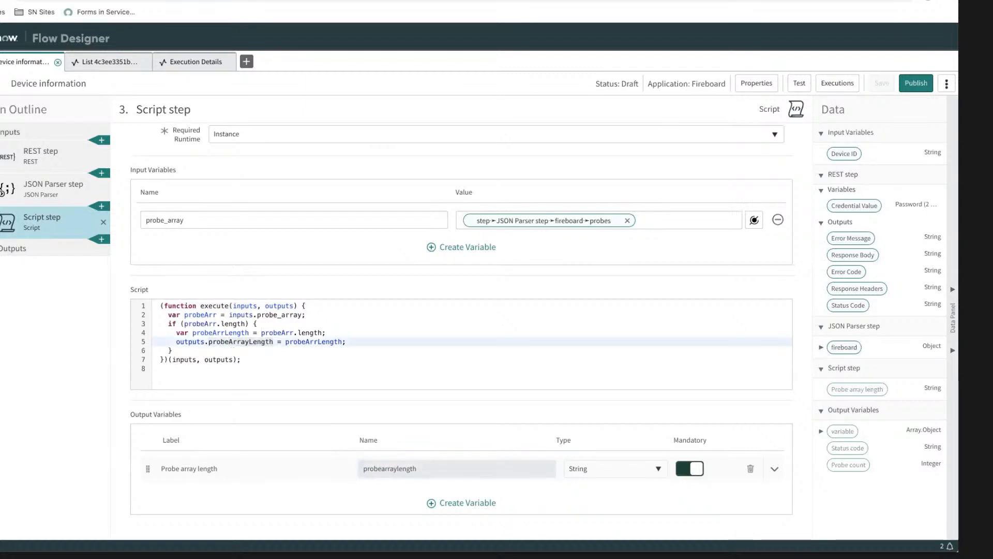
pyautogui.write('_')
pyautogui.press('Delete')
pyautogui.write('ay_')
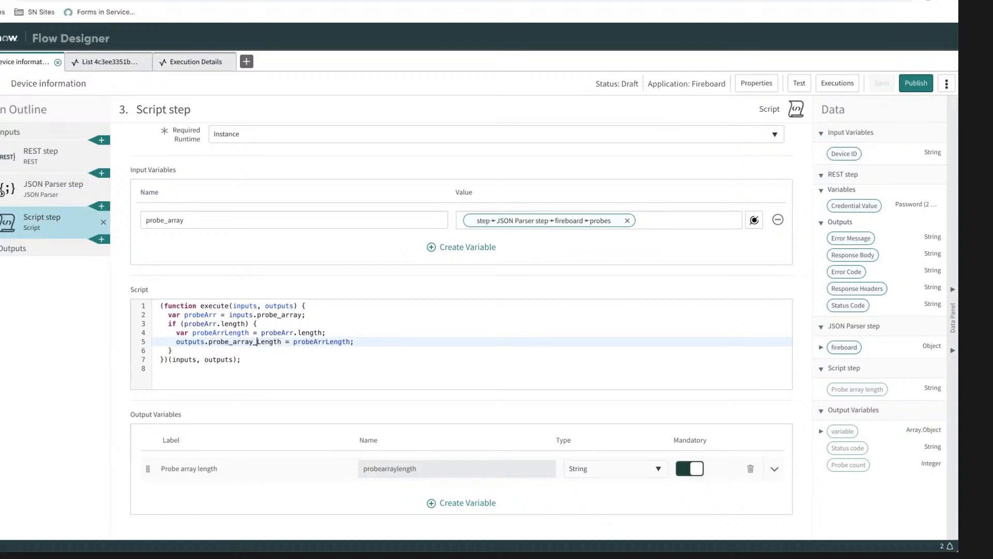
pyautogui.press('Delete')
pyautogui.write('l')
# Step: Copy probe_array_length from the script and try to replace the Probe array length output variable's name
pyautogui.doubleClick(395, 469)
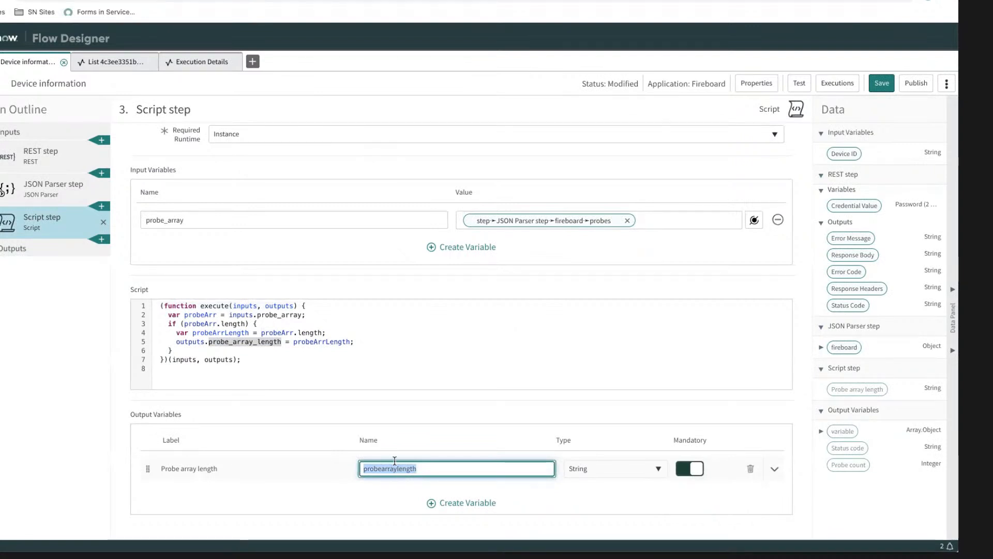
pyautogui.click(264, 345)
pyautogui.doubleClick(263, 345)
pyautogui.hotkey('ctrl', 'c')
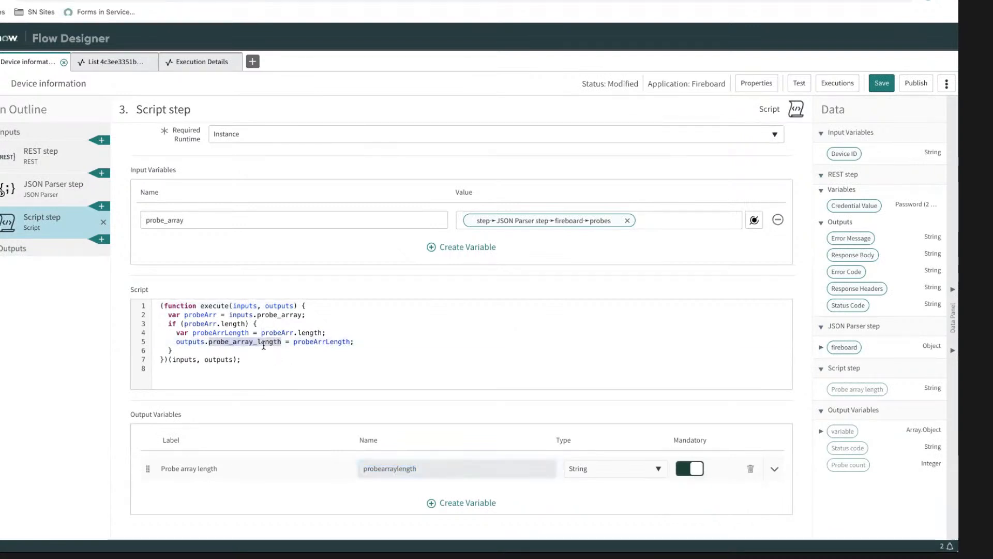
pyautogui.doubleClick(390, 464)
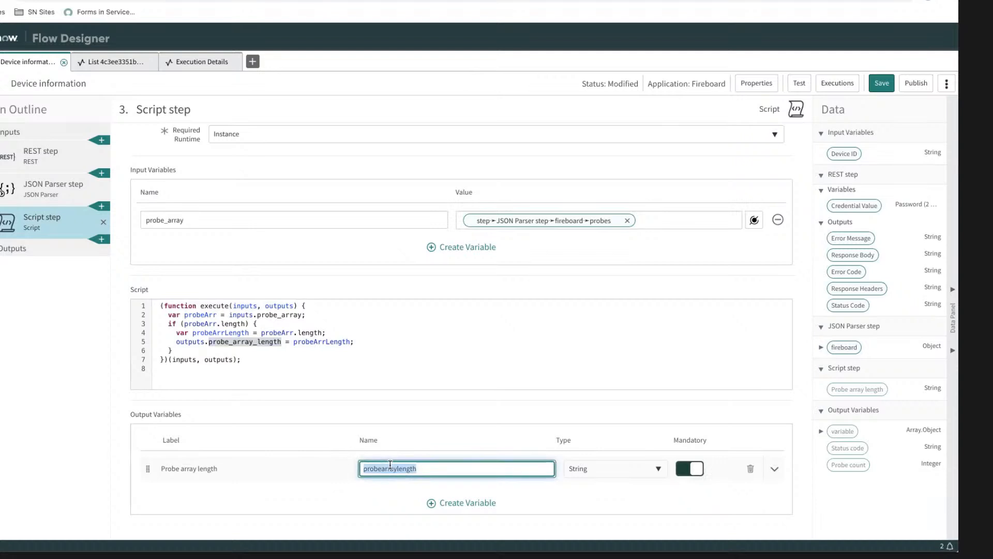
pyautogui.click(424, 470)
pyautogui.click(563, 499)
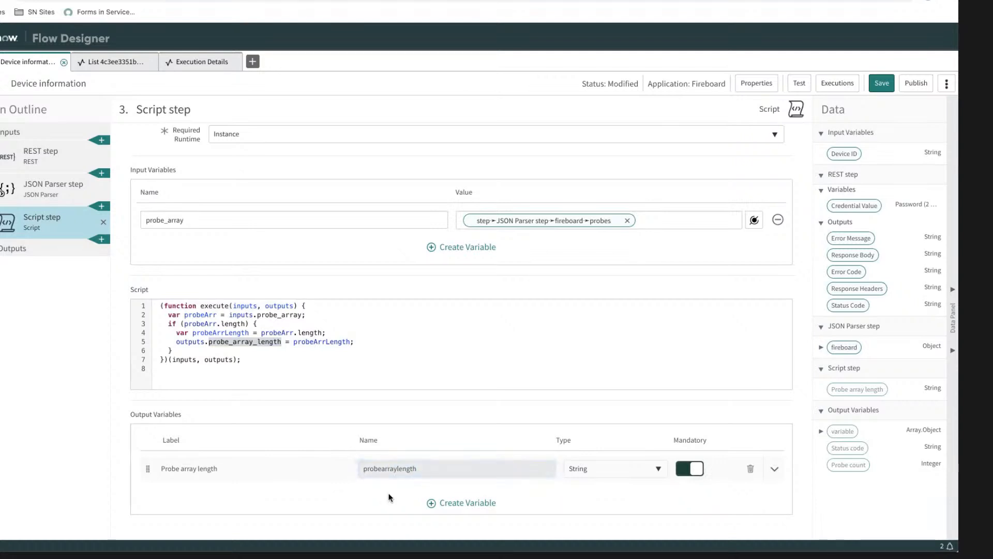
pyautogui.click(392, 472)
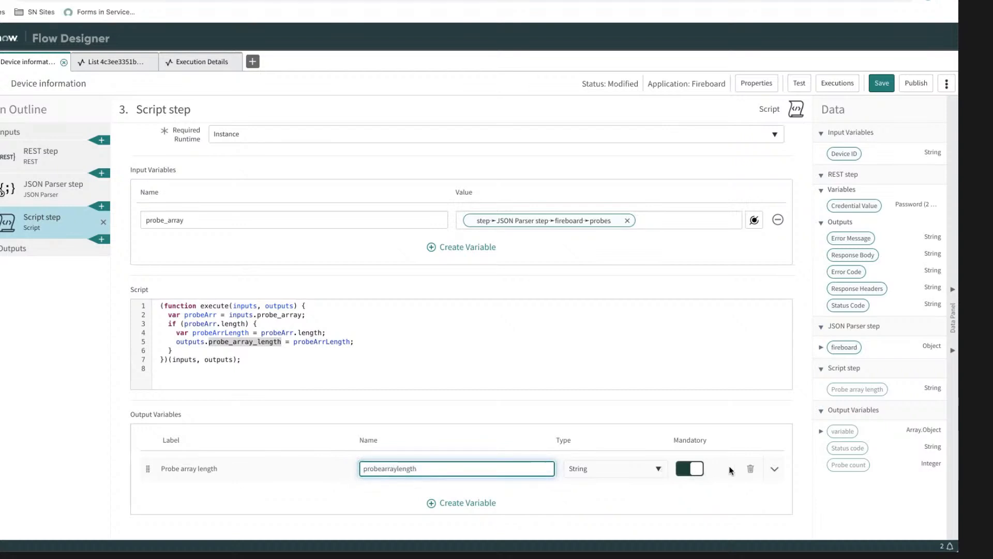
# Step: Delete the Probe array length output variable from the Script step and create a new output variable in its place
pyautogui.click(774, 468)
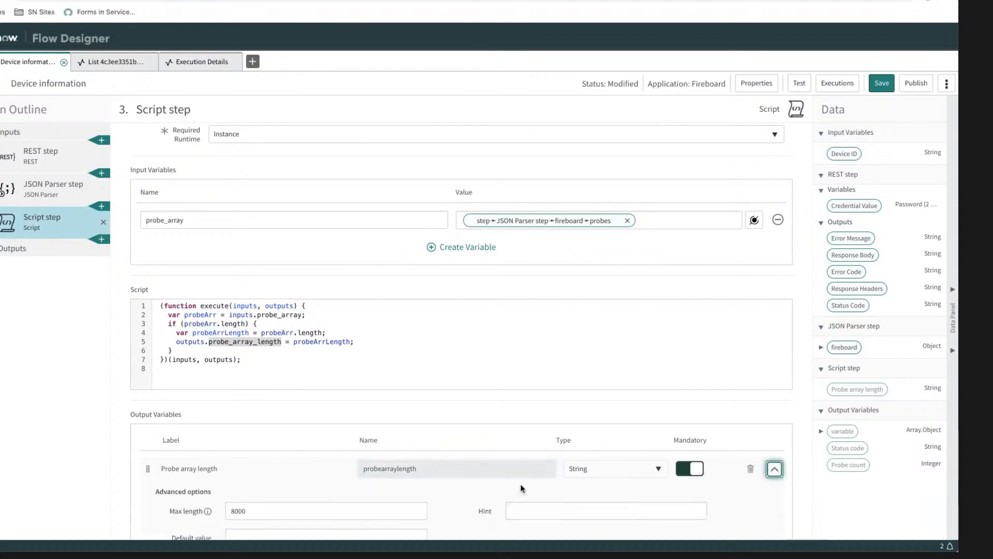
pyautogui.scroll(-2, 521, 483)
pyautogui.scroll(2, 520, 484)
pyautogui.scroll(-1, 520, 485)
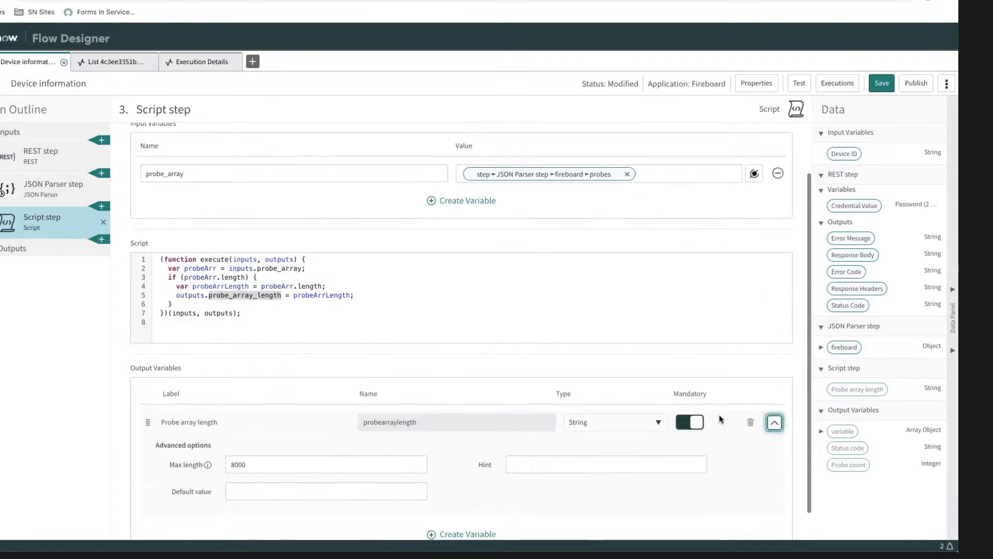
pyautogui.click(747, 424)
pyautogui.click(461, 488)
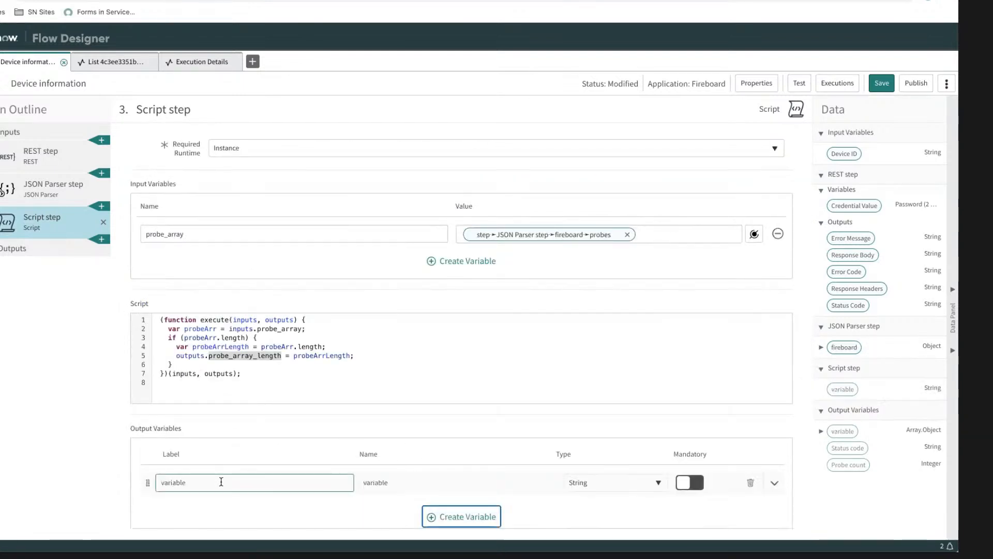
# Step: Set the new output variable's type to Integer
pyautogui.click(410, 484)
pyautogui.doubleClick(410, 484)
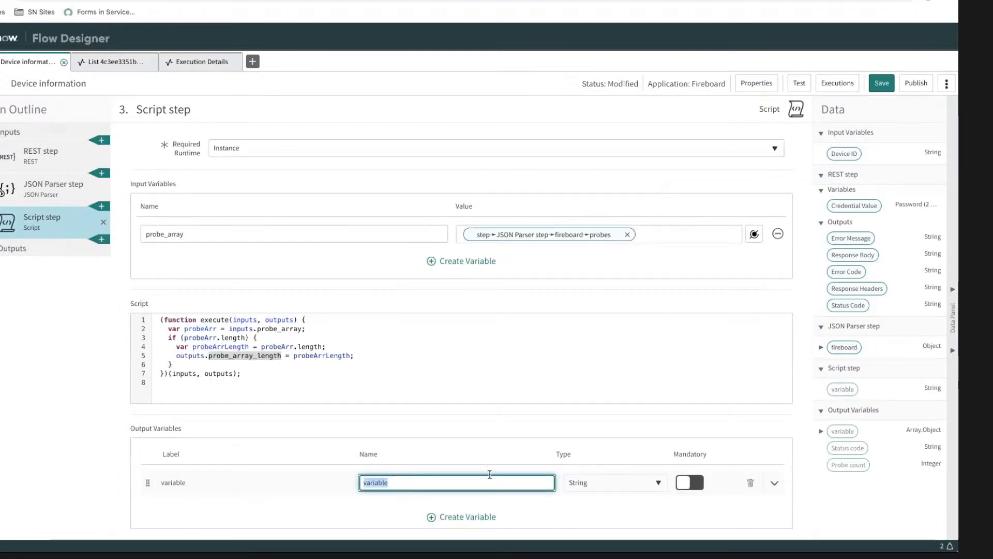
pyautogui.click(583, 485)
pyautogui.write('inte')
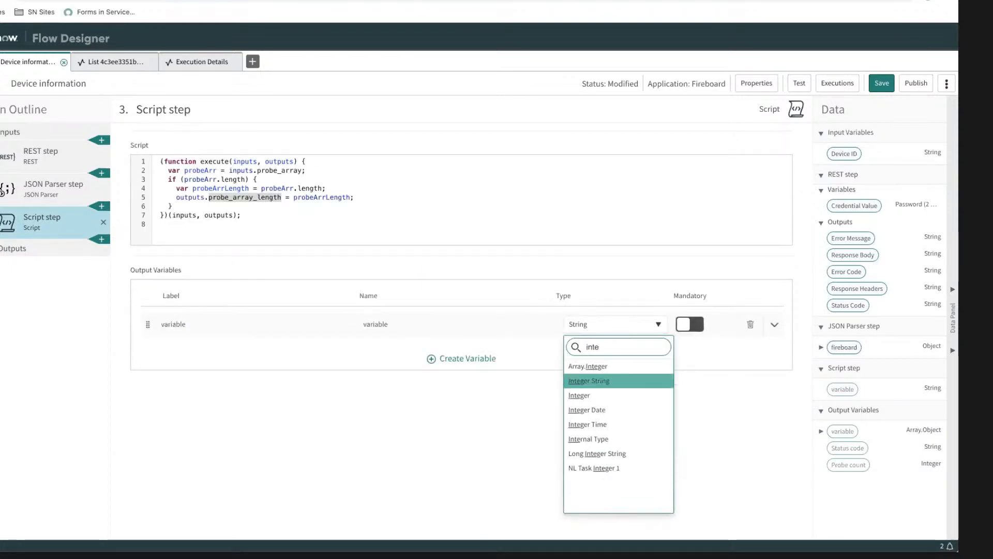
pyautogui.press('Down')
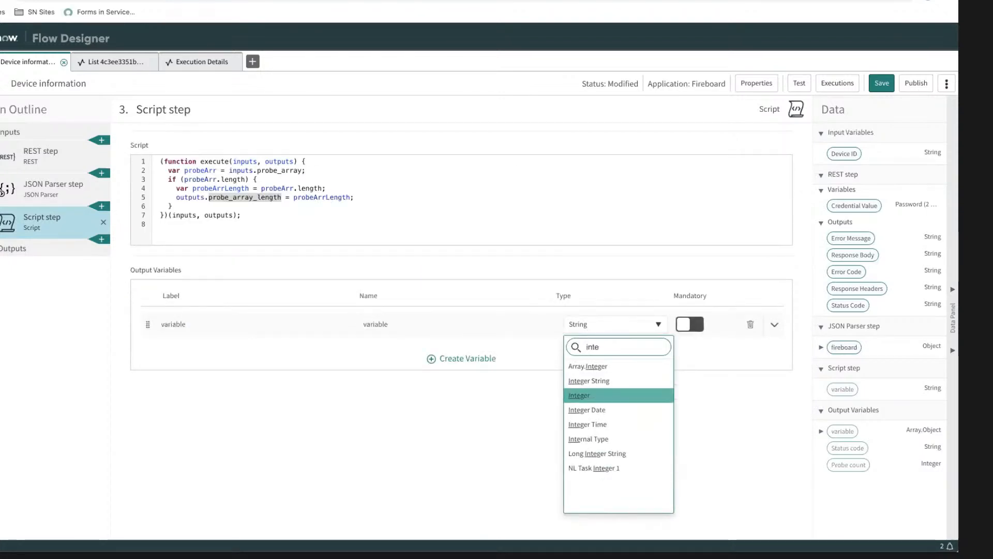
pyautogui.press('Return')
# Step: Paste probe_array_length as the new output variable's name and label it "Probe array length"
pyautogui.click(411, 473)
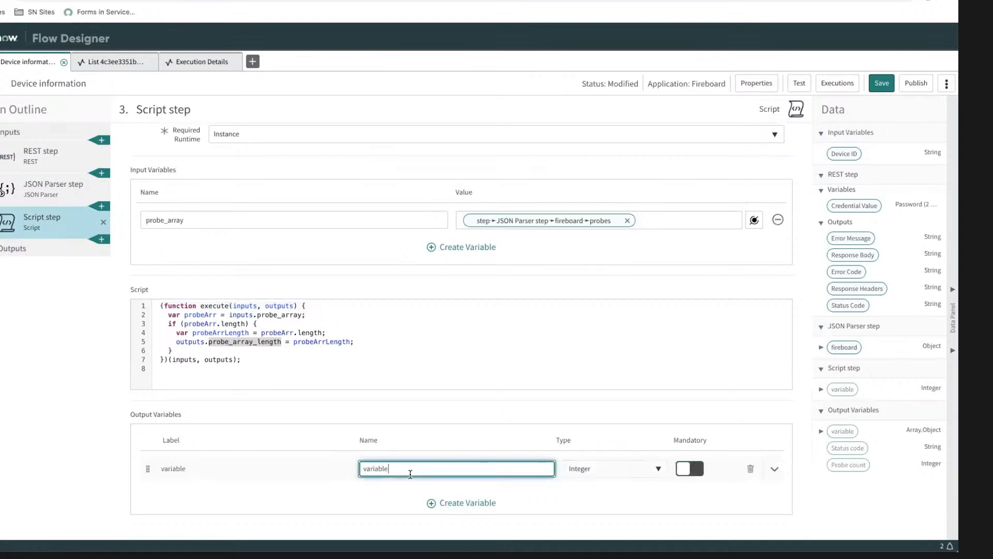
pyautogui.doubleClick(408, 468)
pyautogui.hotkey('ctrl', 'v')
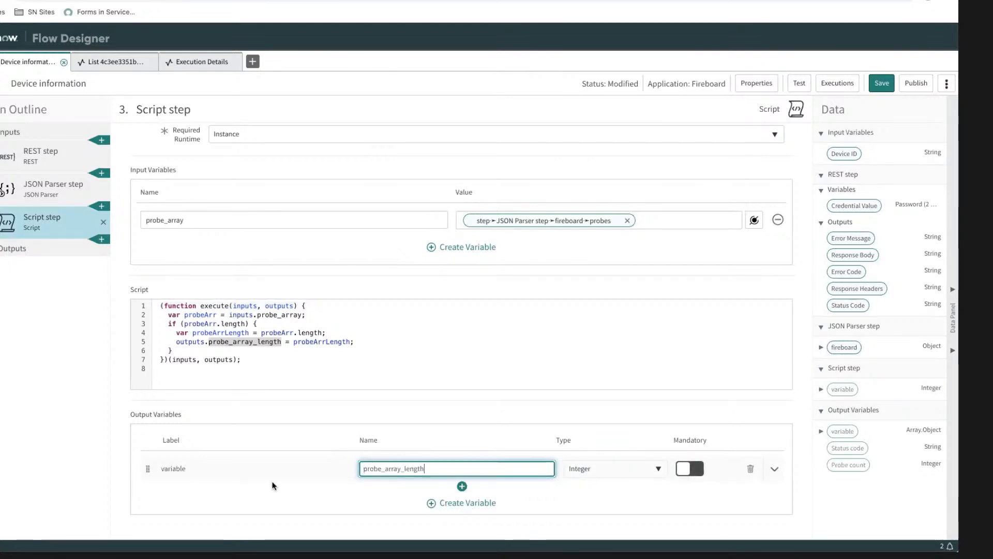
pyautogui.click(270, 469)
pyautogui.doubleClick(268, 469)
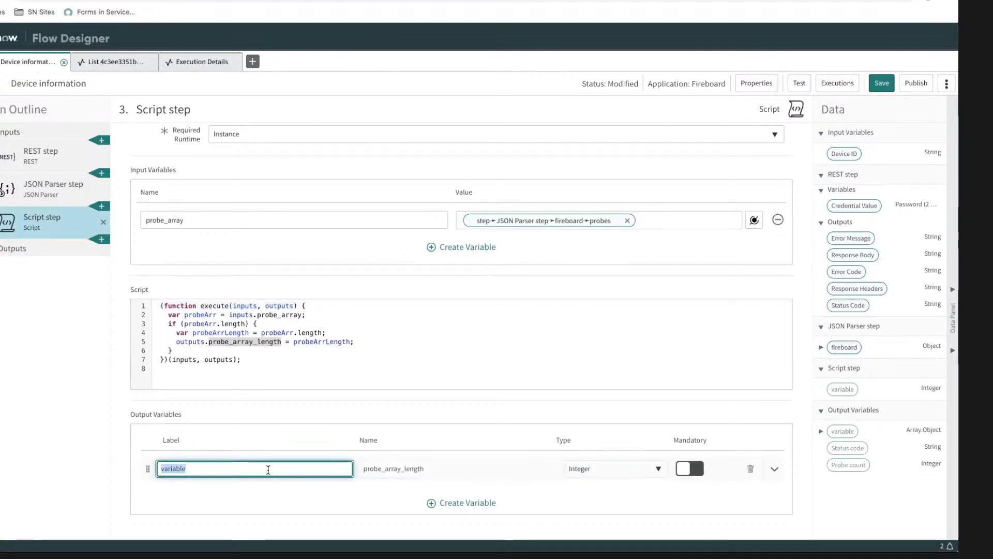
pyautogui.write('Probe arra')
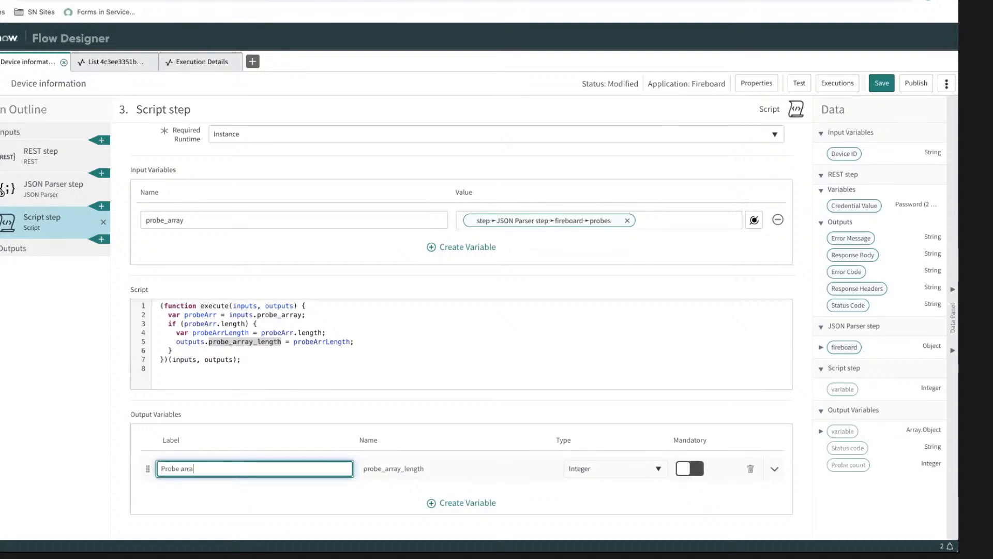
pyautogui.write('y length')
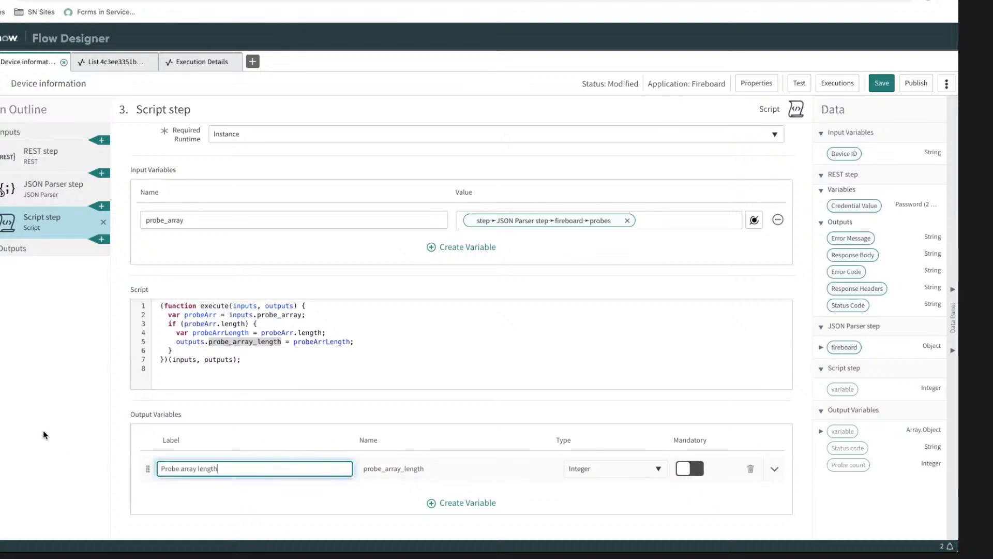
pyautogui.click(252, 408)
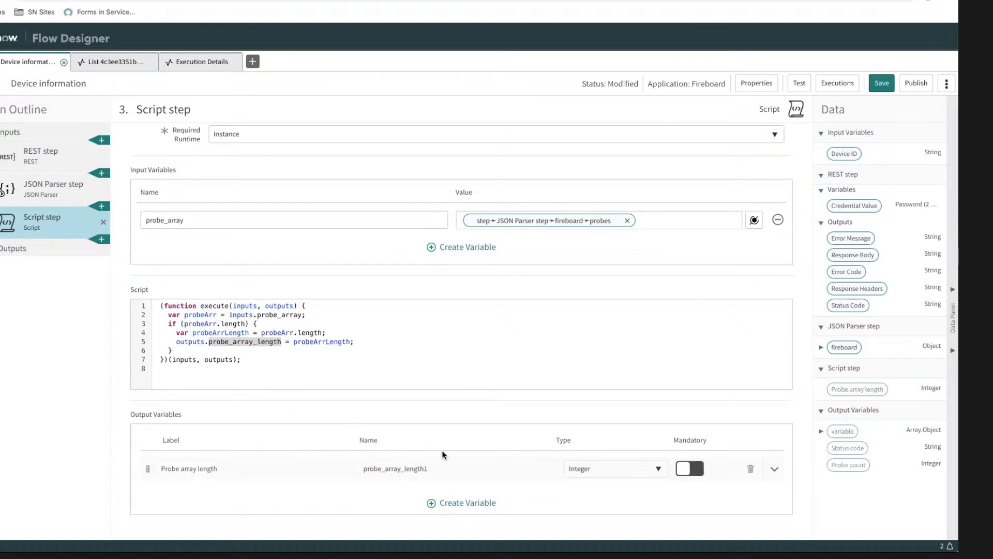
# Step: Remove the trailing 1 so the output variable is named probe_array_length, and save the action
pyautogui.click(447, 469)
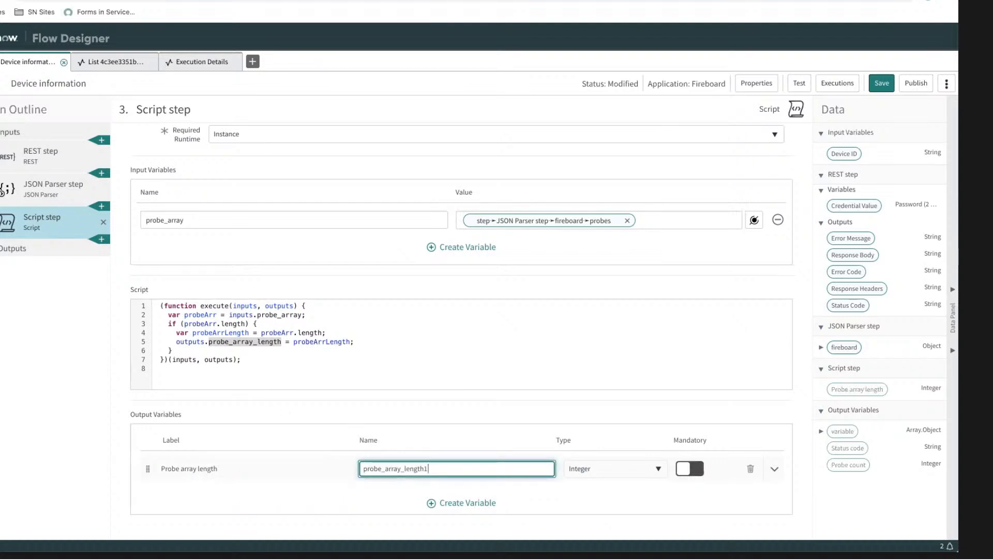
pyautogui.press('BackSpace')
pyautogui.click(461, 403)
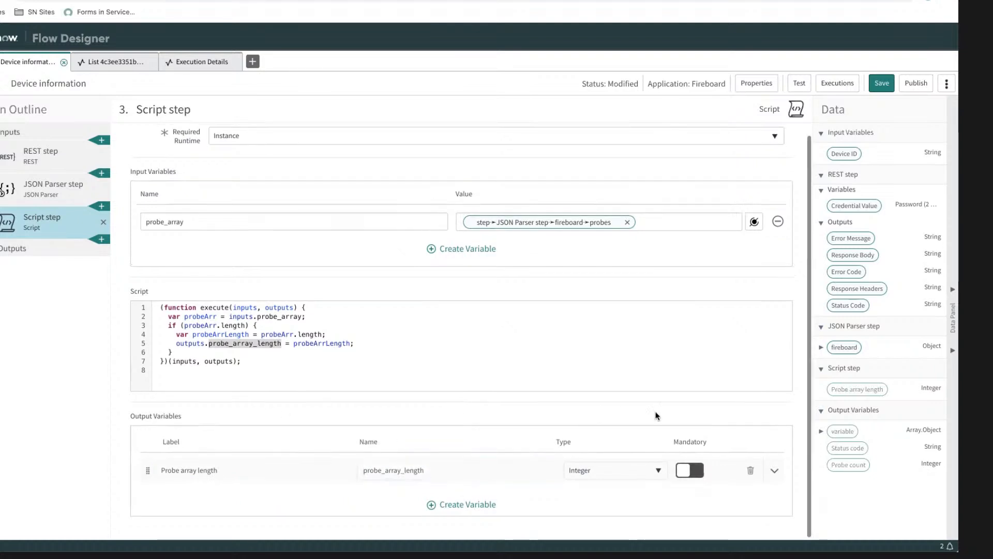
pyautogui.click(883, 83)
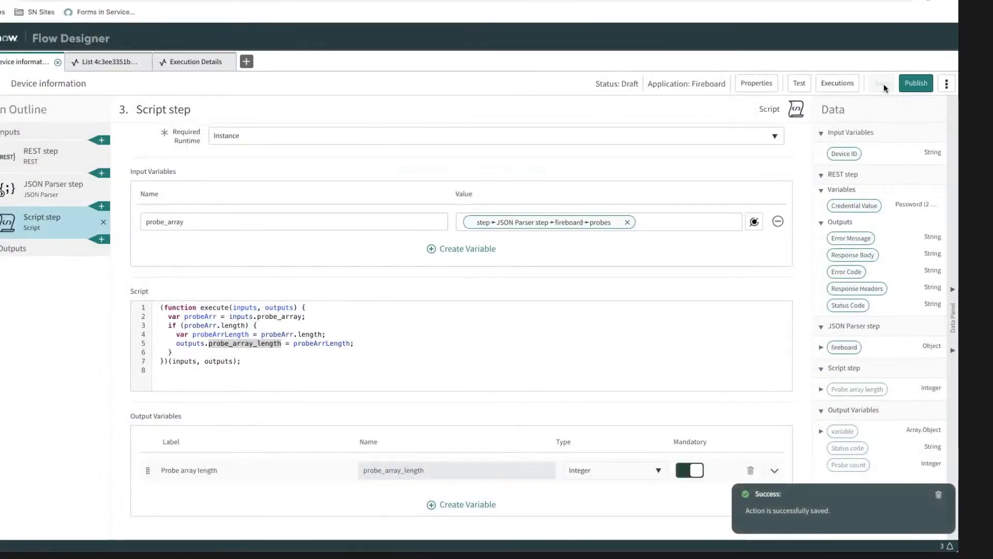
pyautogui.click(450, 469)
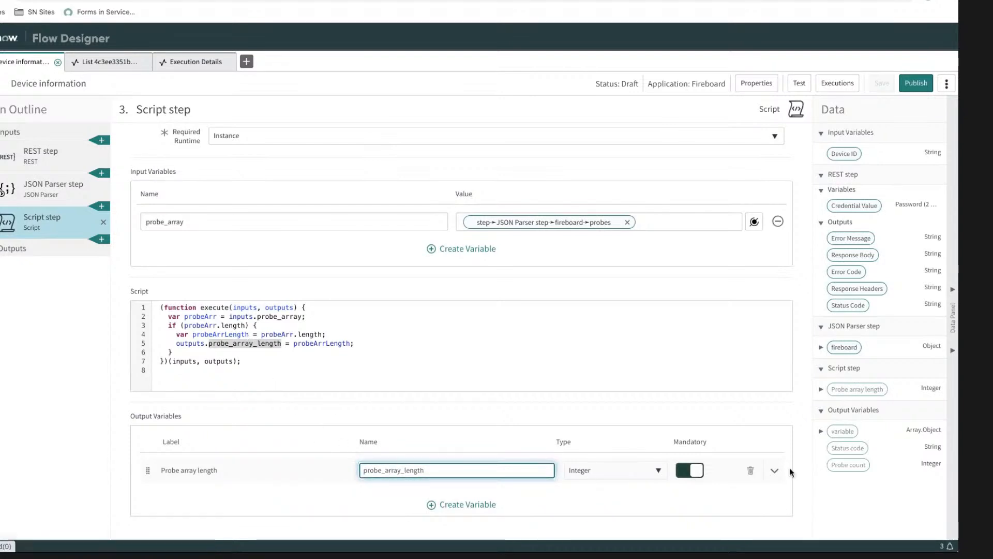
pyautogui.click(858, 491)
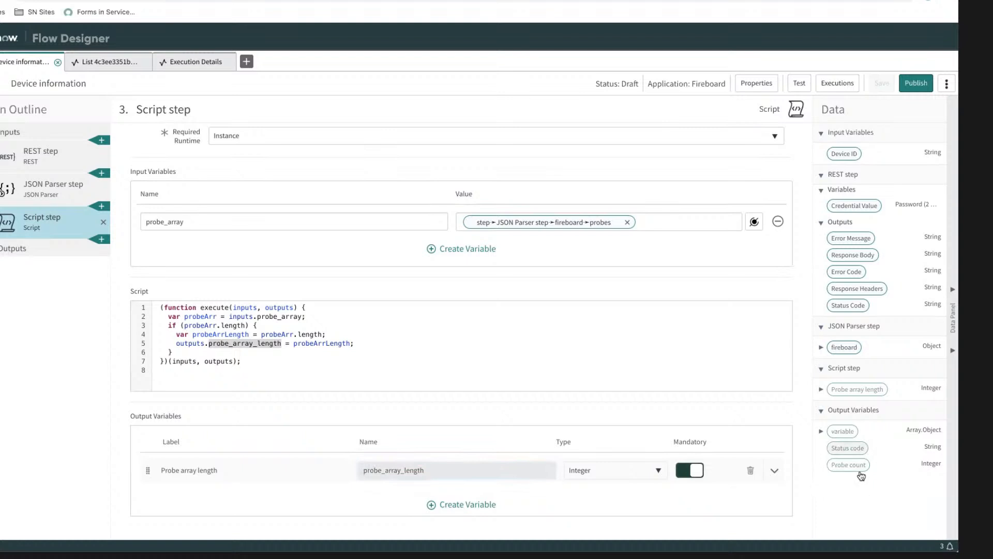
# Step: Map the Script step's Probe array length to the action's Probe count output and save the action
pyautogui.scroll(-1, 408, 305)
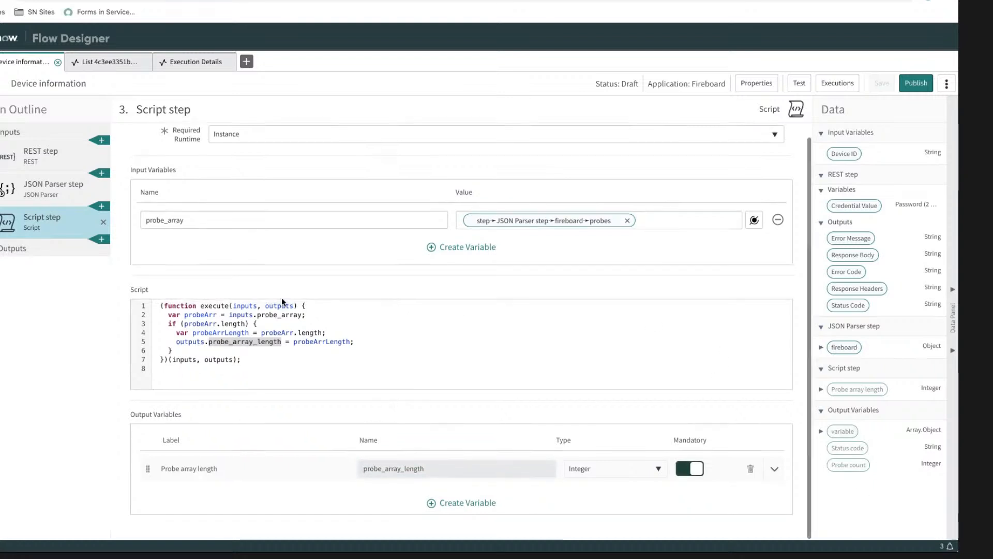
pyautogui.click(47, 249)
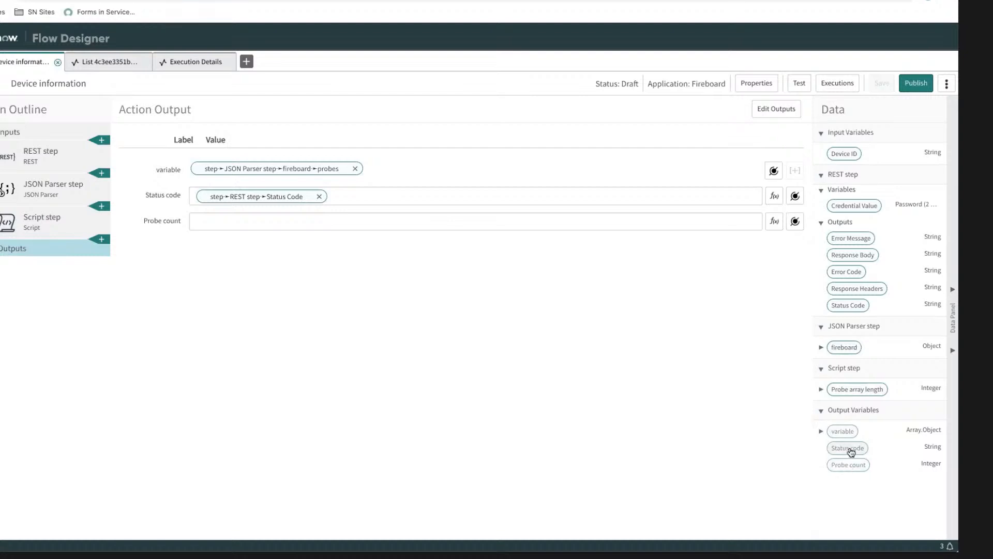
pyautogui.moveTo(852, 392); pyautogui.dragTo(238, 228)
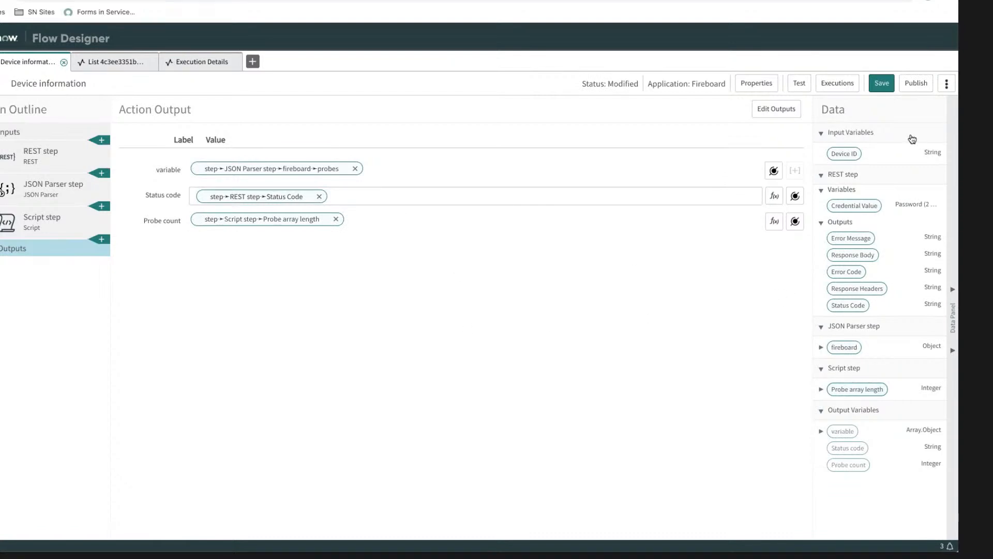
pyautogui.click(883, 85)
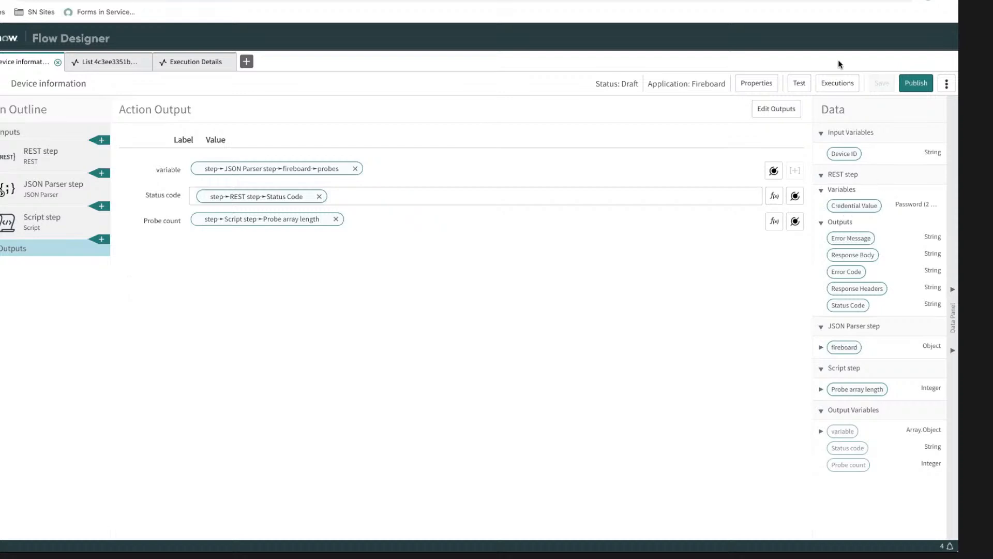
# Step: Run a test of the action with the FireBoard device ID pasted as its input
pyautogui.click(799, 82)
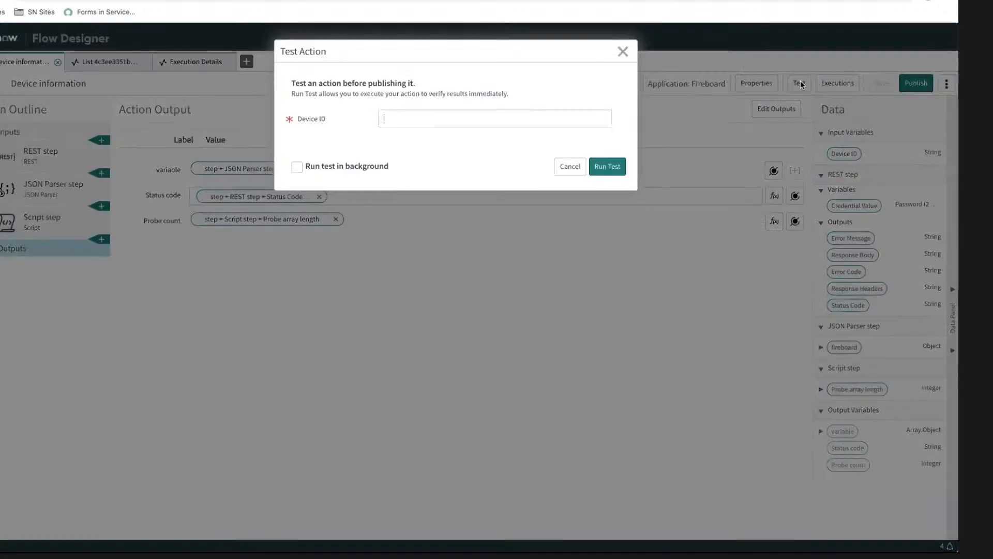
pyautogui.click(492, 116)
pyautogui.write('3189dc36-7199-4af5-a410-da0ff0c313d1')
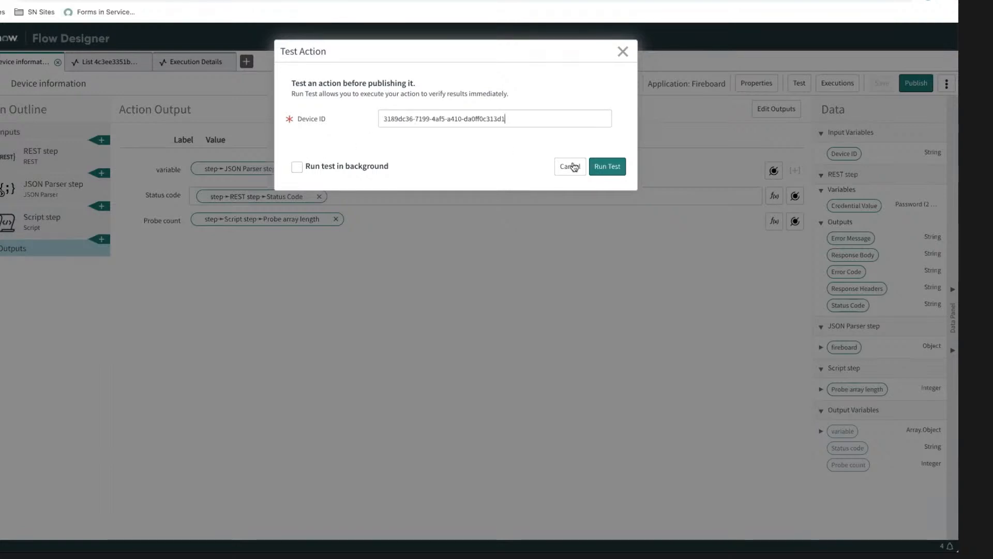
pyautogui.click(613, 167)
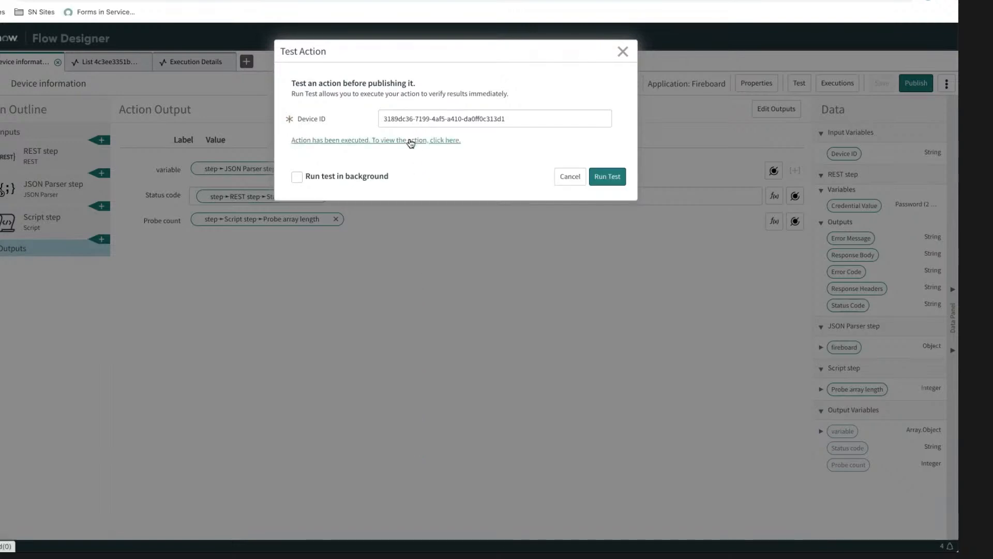
# Step: Open the test's execution details and examine the error and the Script step's probe_array input and its type
pyautogui.click(410, 140)
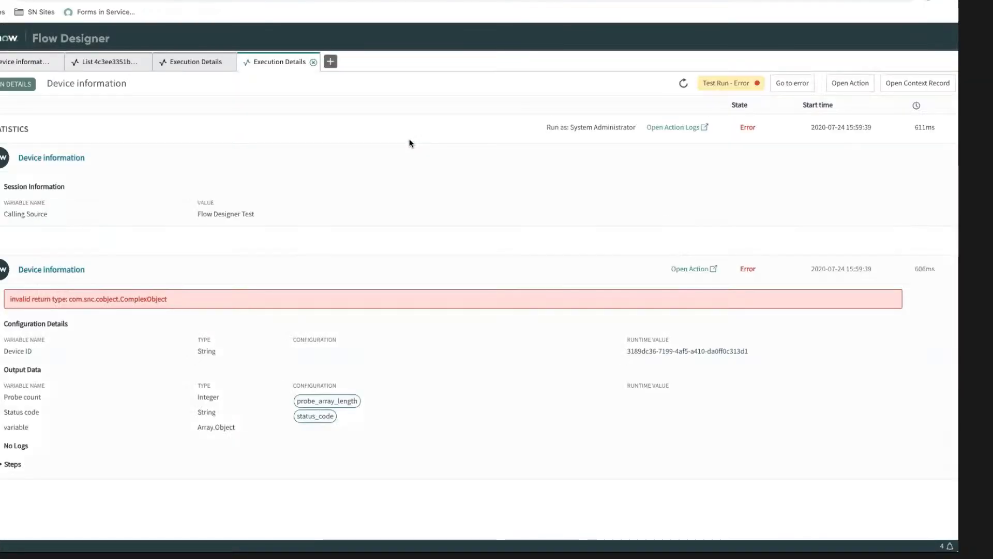
pyautogui.click(114, 299)
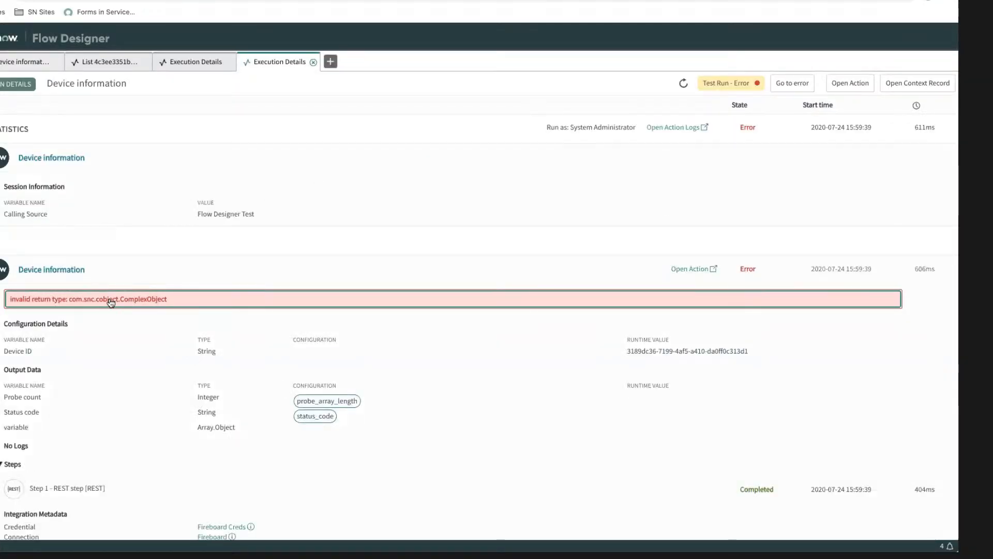
pyautogui.scroll(-3, 126, 332)
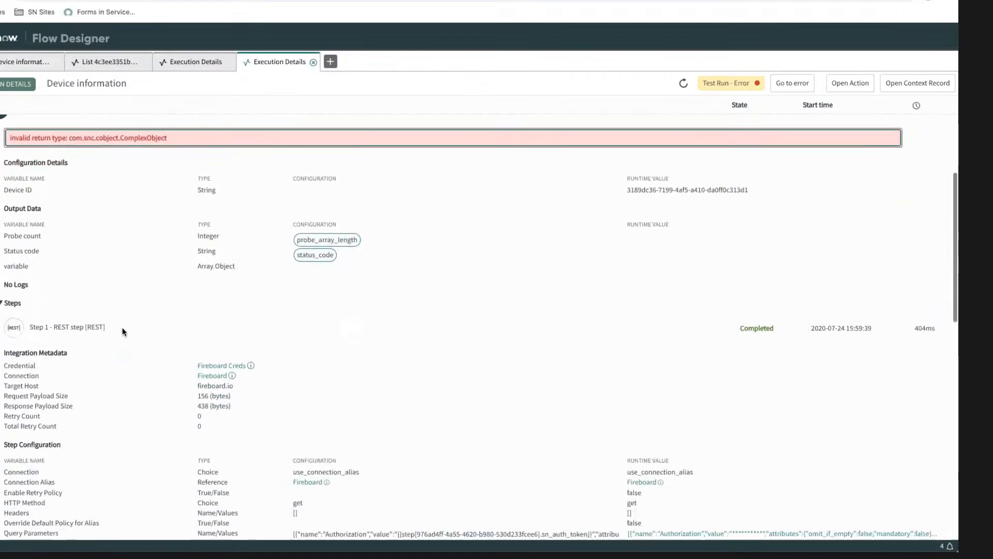
pyautogui.scroll(-7, 396, 346)
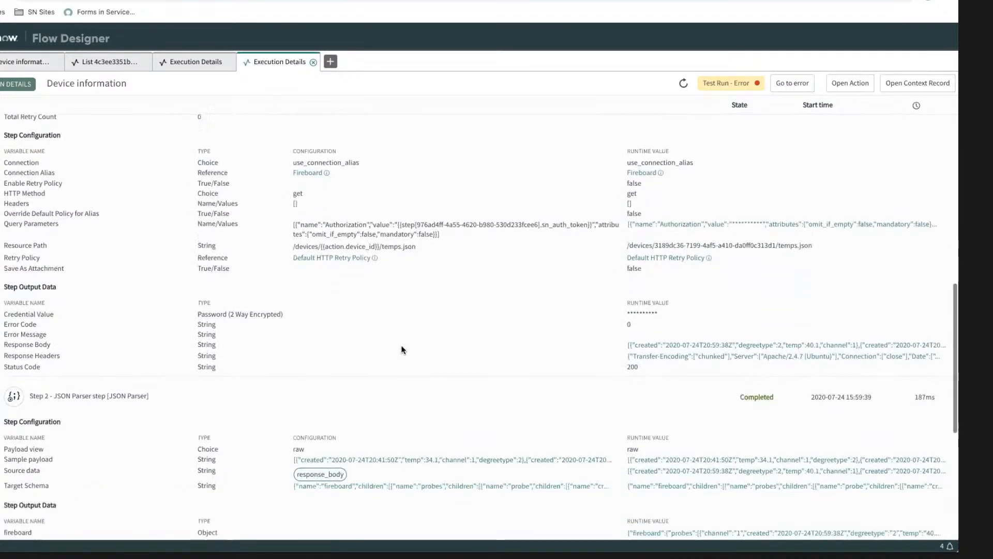
pyautogui.scroll(-4, 399, 343)
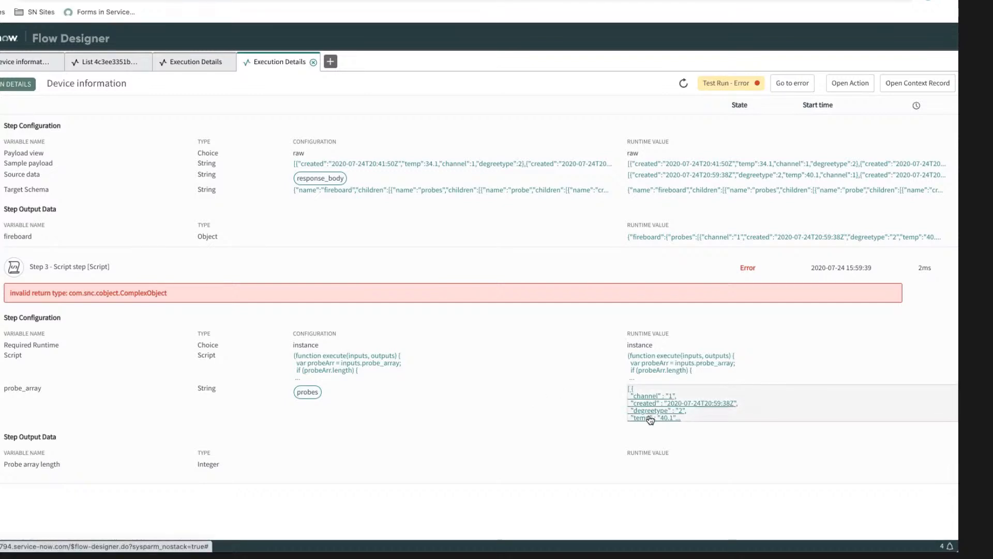
pyautogui.click(74, 389)
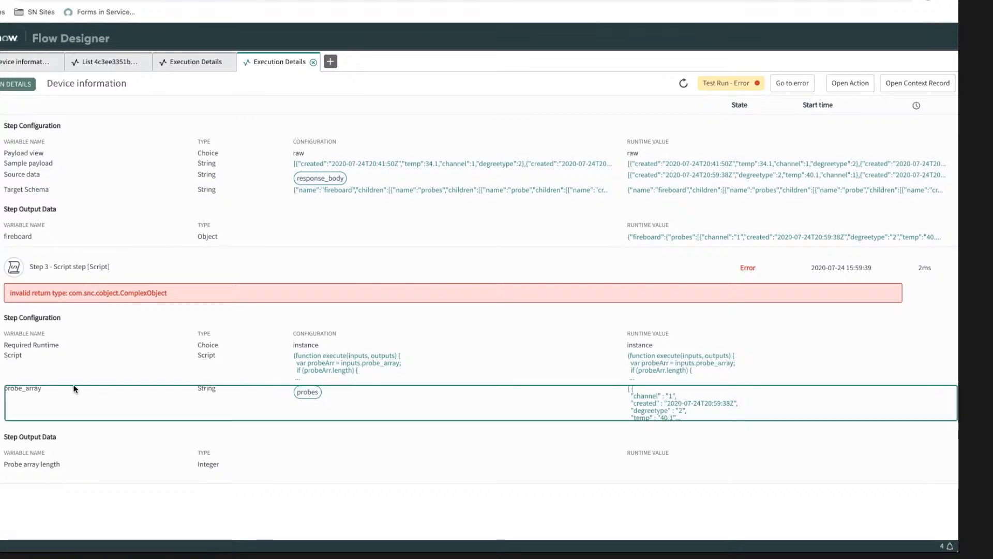
pyautogui.doubleClick(211, 389)
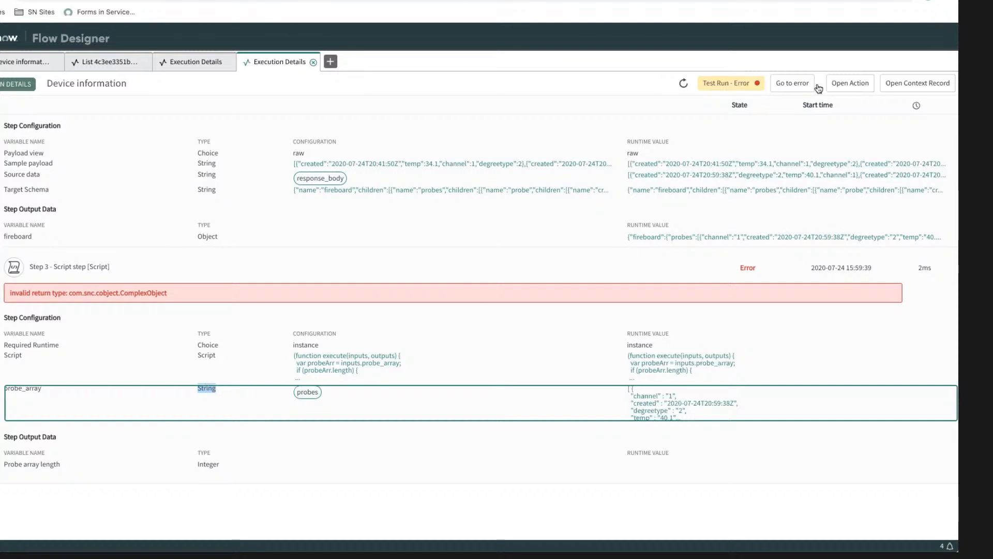
# Step: Return to the Device information action, dismiss the test dialog and open the Script step to review its script
pyautogui.click(197, 64)
pyautogui.click(104, 64)
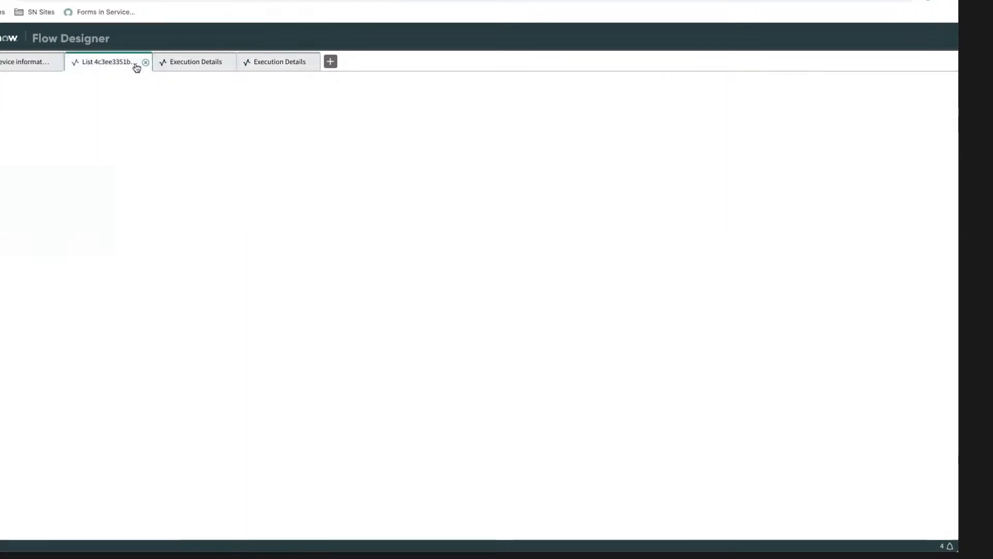
pyautogui.click(179, 63)
pyautogui.click(25, 64)
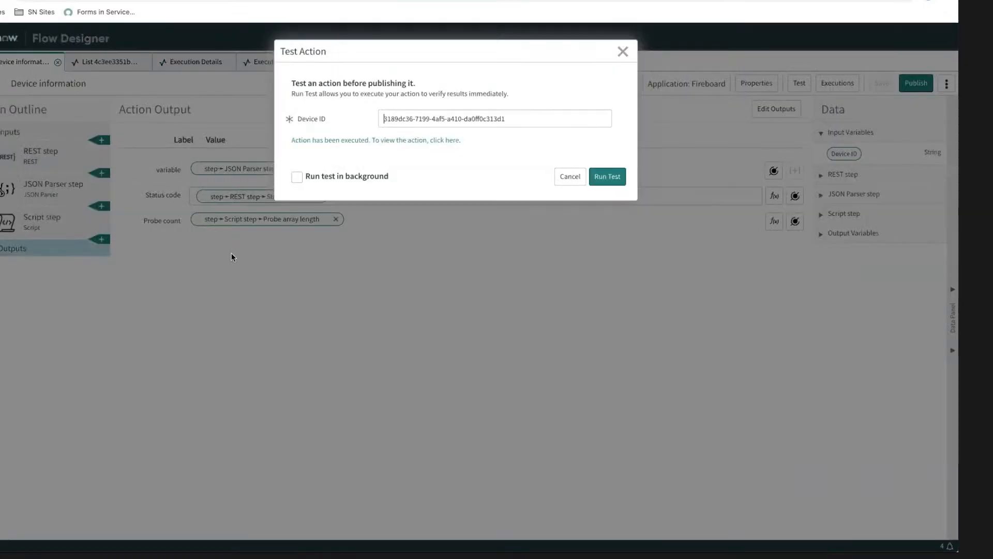
pyautogui.click(568, 176)
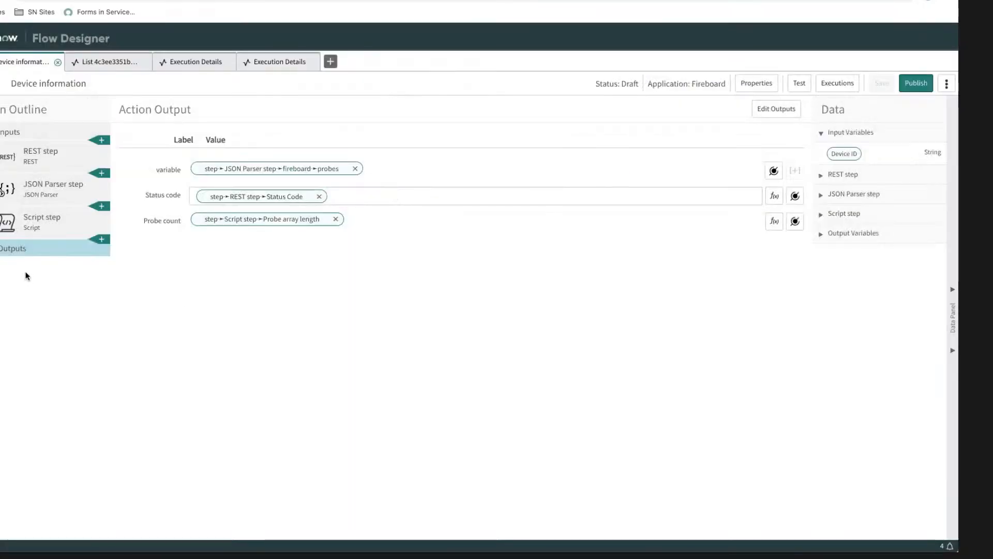
pyautogui.click(37, 223)
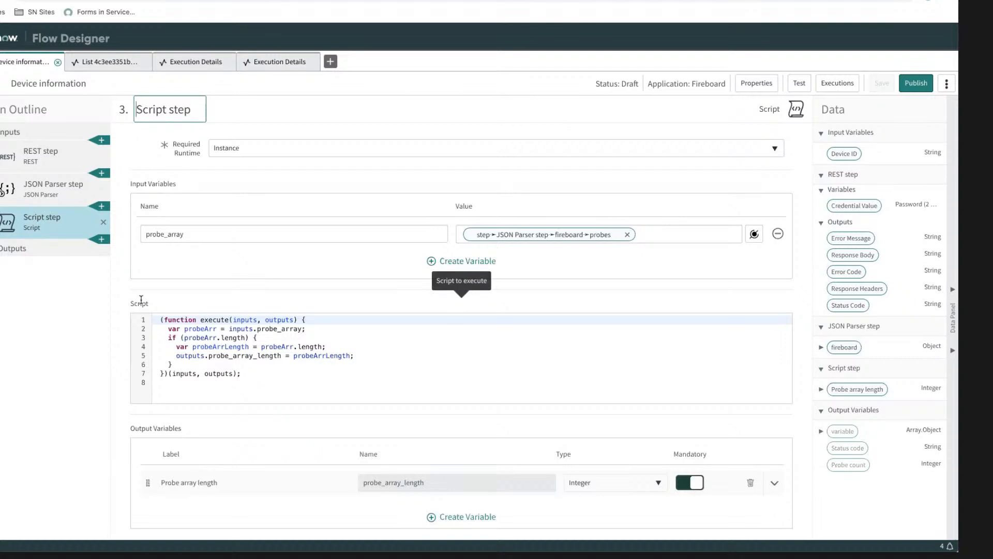
# Step: Inspect the full runtime value of the Script step's probe_array in the execution details, and close the viewer
pyautogui.click(282, 63)
pyautogui.scroll(-4, 359, 235)
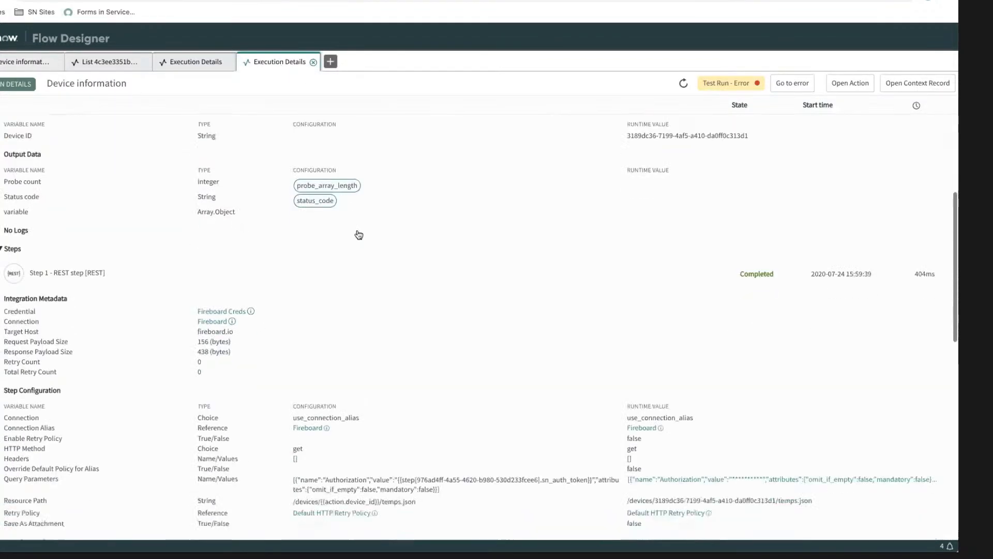
pyautogui.scroll(-15, 359, 234)
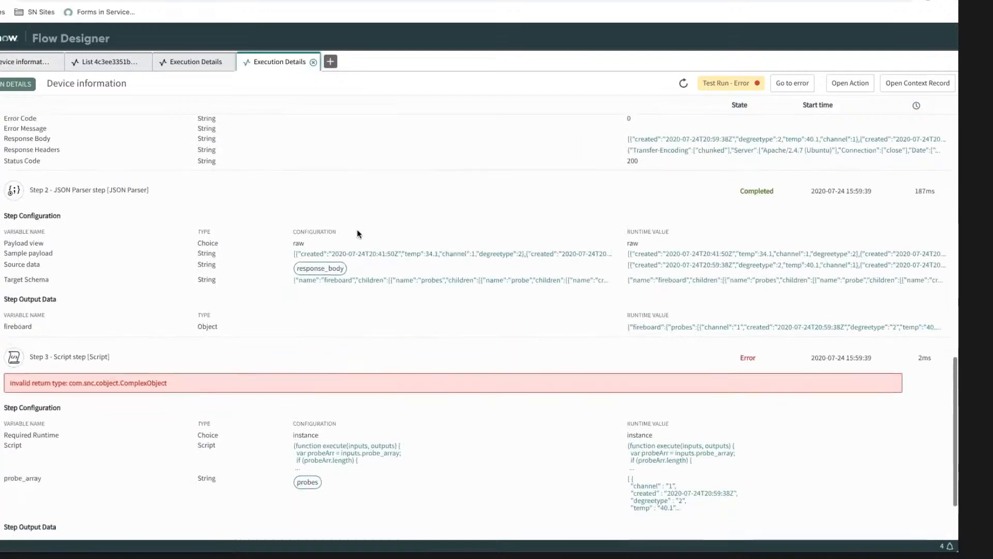
pyautogui.scroll(-2, 357, 234)
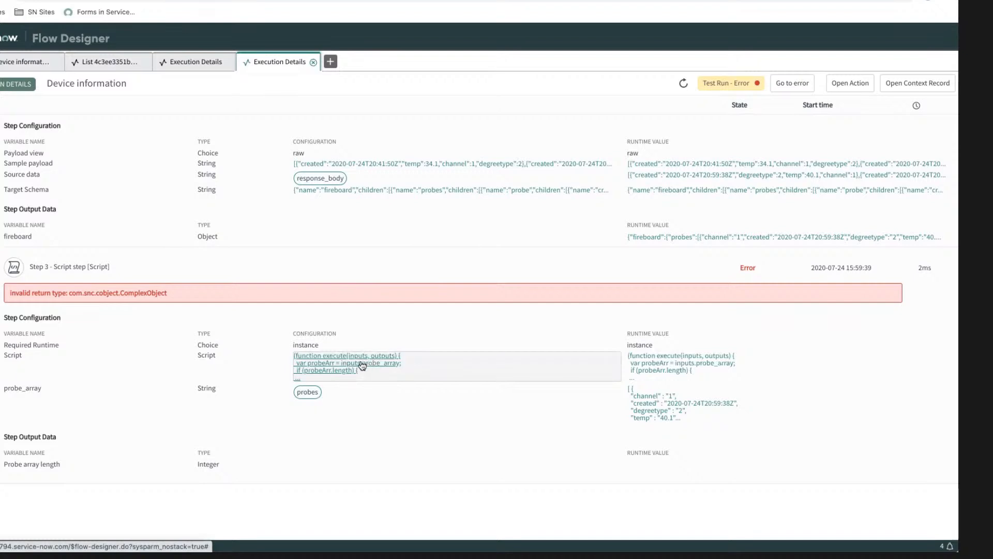
pyautogui.click(647, 399)
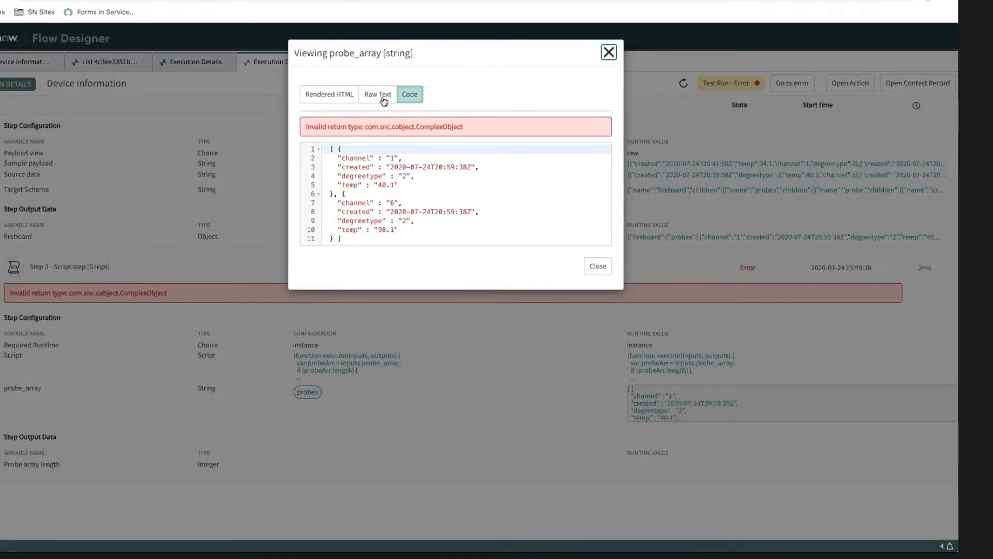
pyautogui.moveTo(328, 149); pyautogui.dragTo(362, 238)
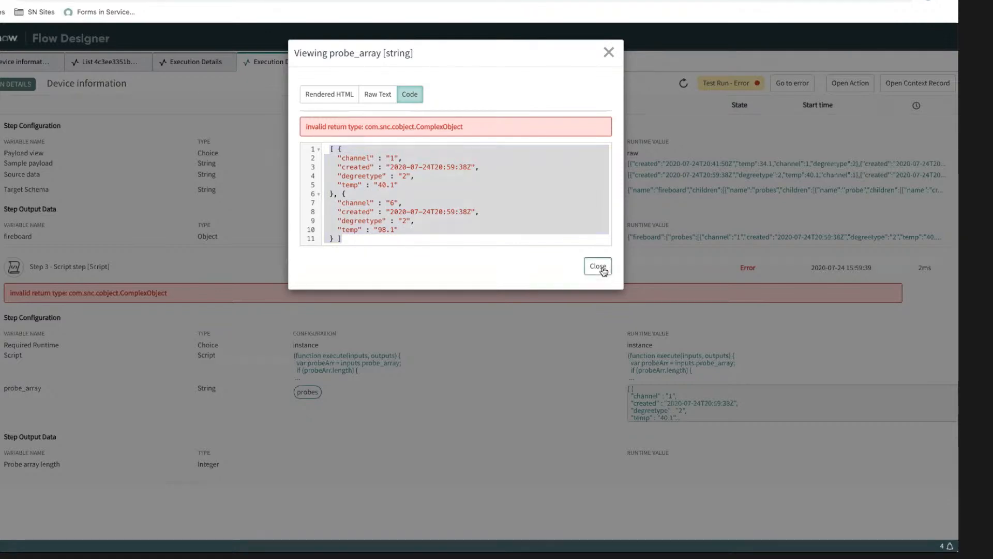
pyautogui.click(603, 271)
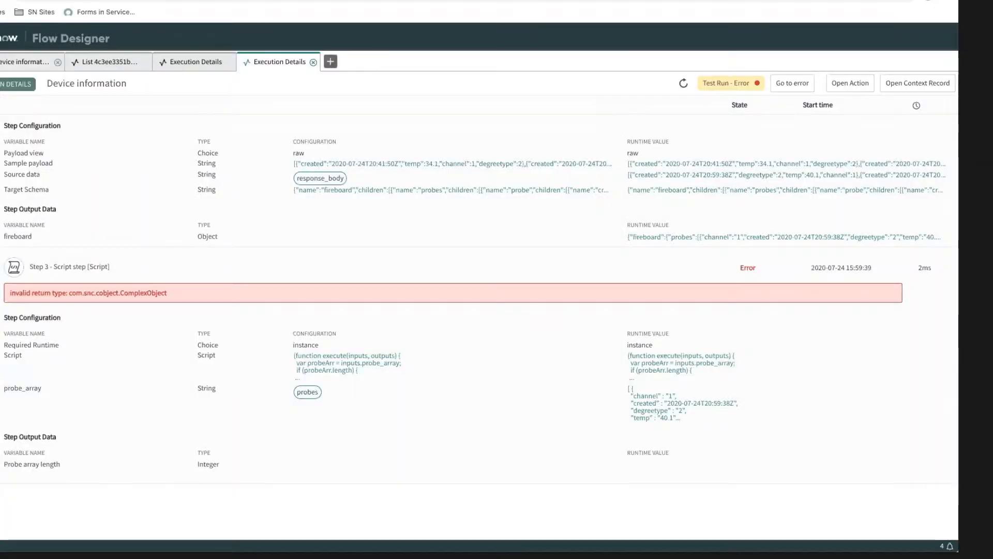
# Step: Wrap inputs.probe_array in JSON.parse() in the probeArr assignment of the Script step, and save the action
pyautogui.click(17, 65)
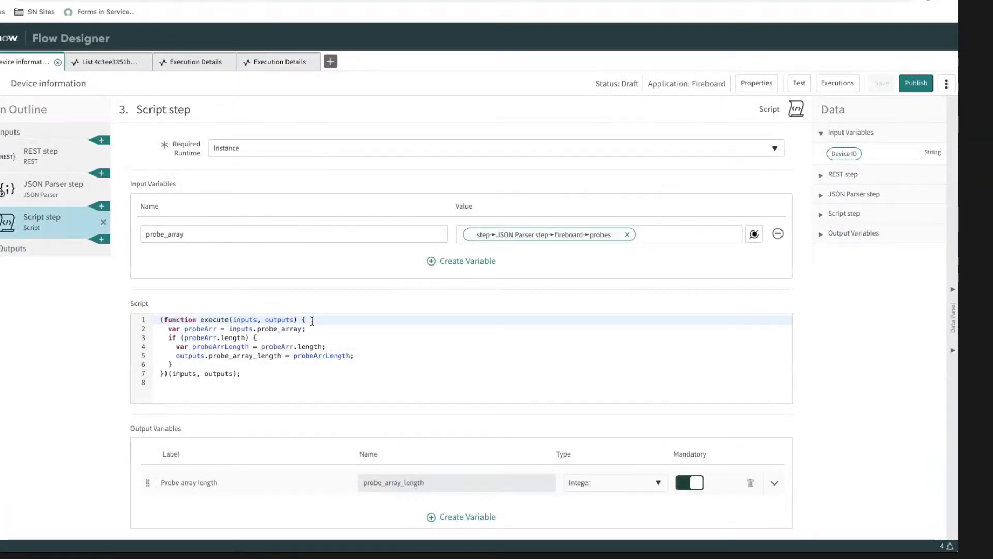
pyautogui.click(229, 328)
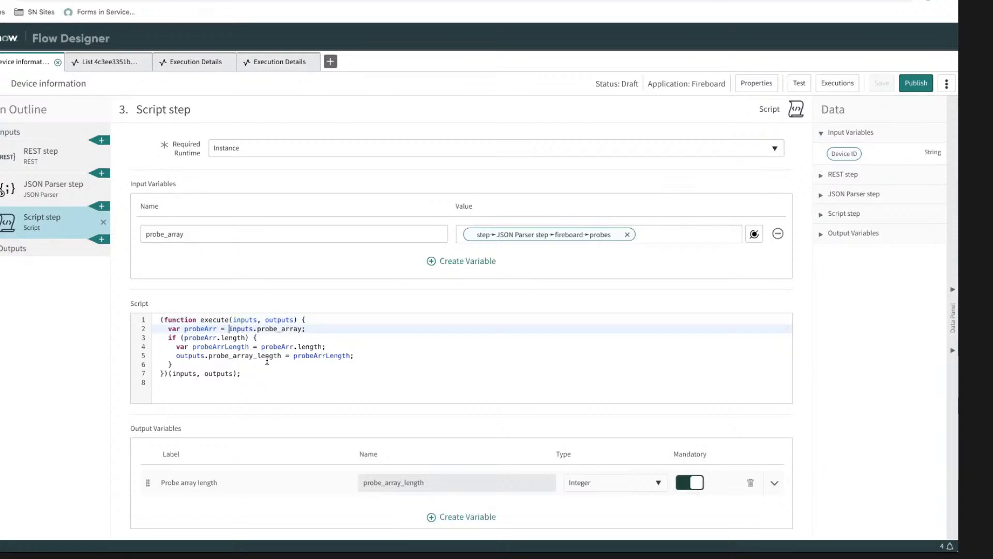
pyautogui.write('JSON.pars')
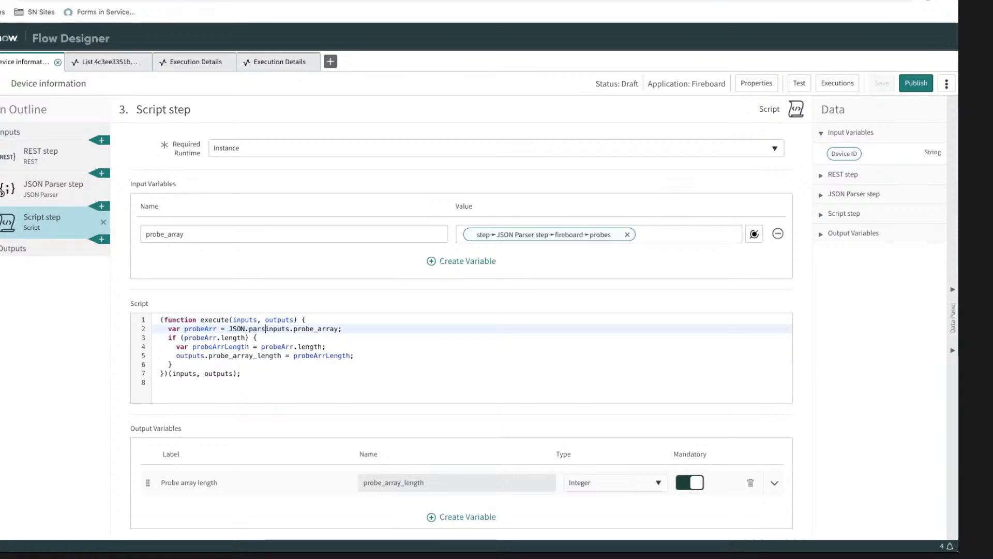
pyautogui.write('e(')
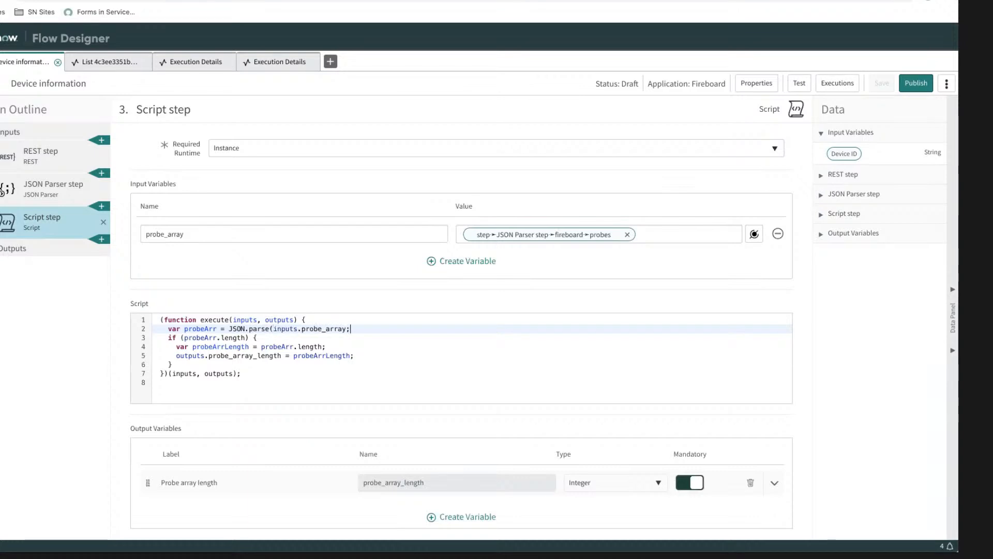
pyautogui.write(')')
pyautogui.click(857, 363)
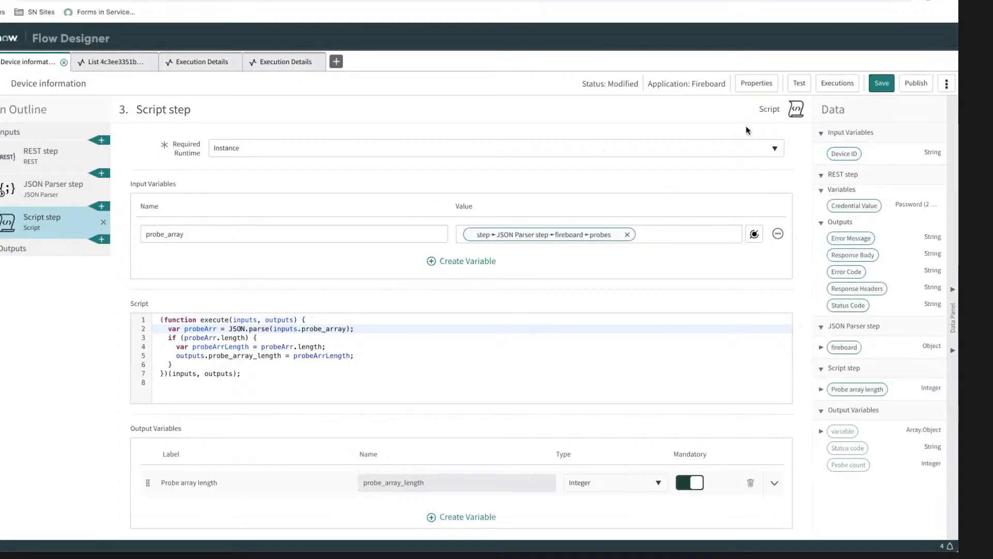
pyautogui.click(881, 83)
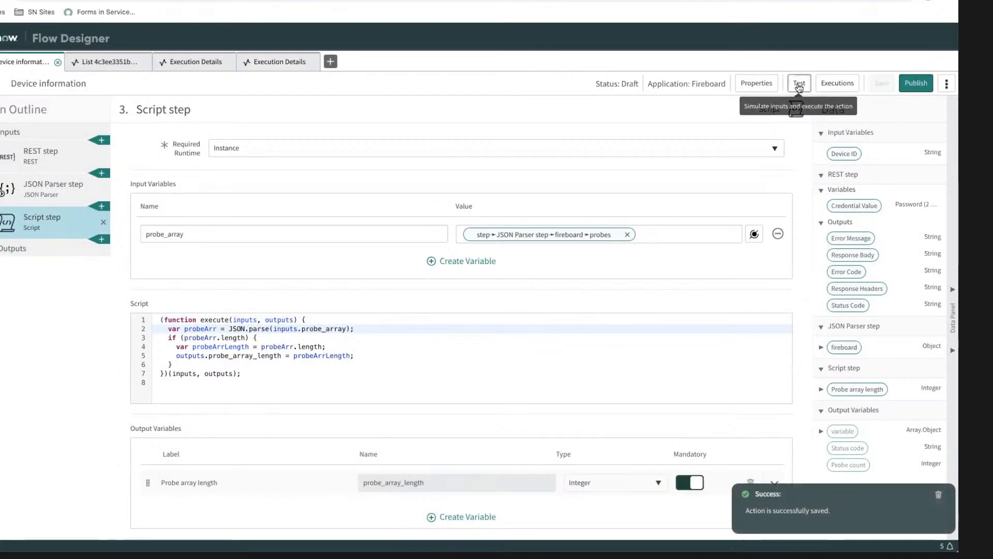
# Step: Start another test of the action and paste the FireBoard device ID as its input
pyautogui.click(799, 83)
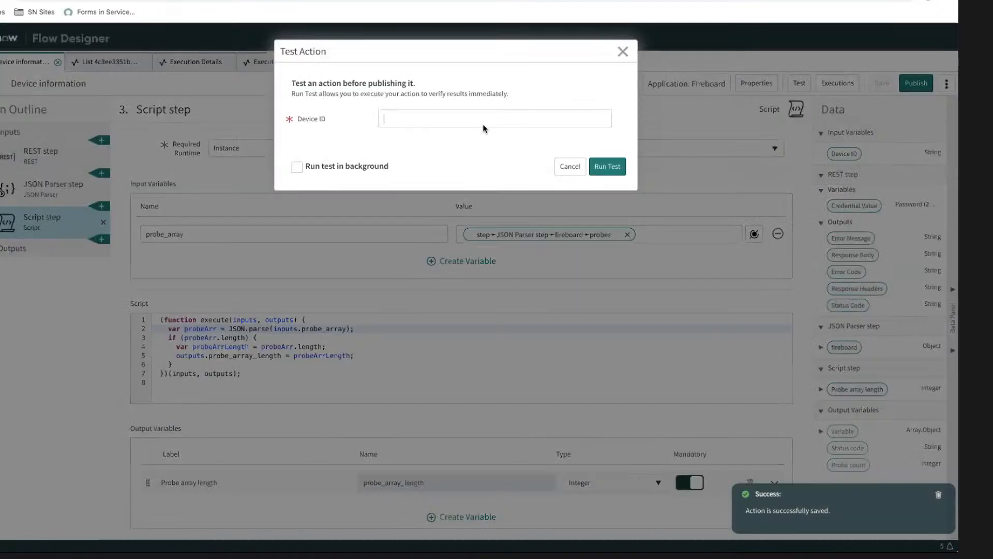
pyautogui.click(464, 125)
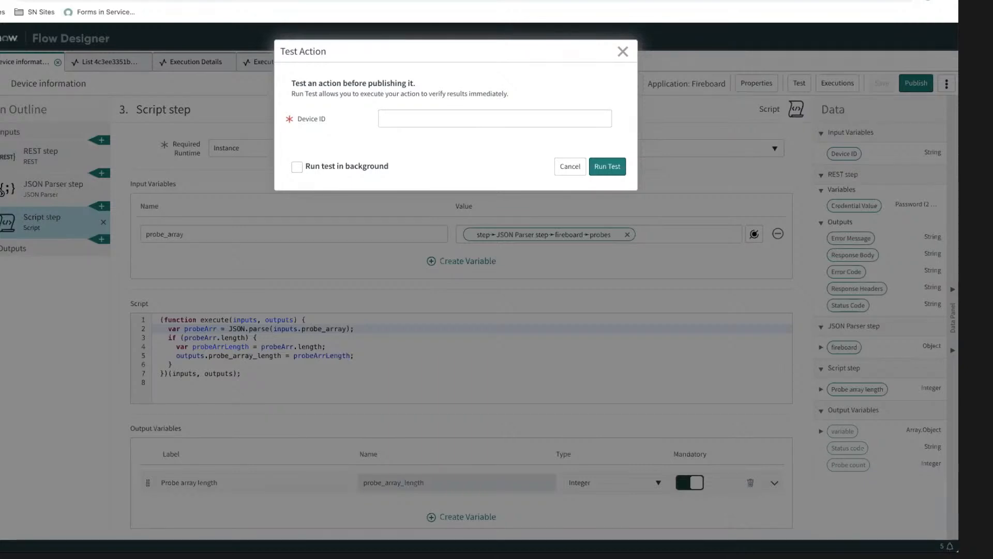
pyautogui.click(500, 119)
pyautogui.write('3189dc36-7199-4af5-a410-da0ff0c313d')
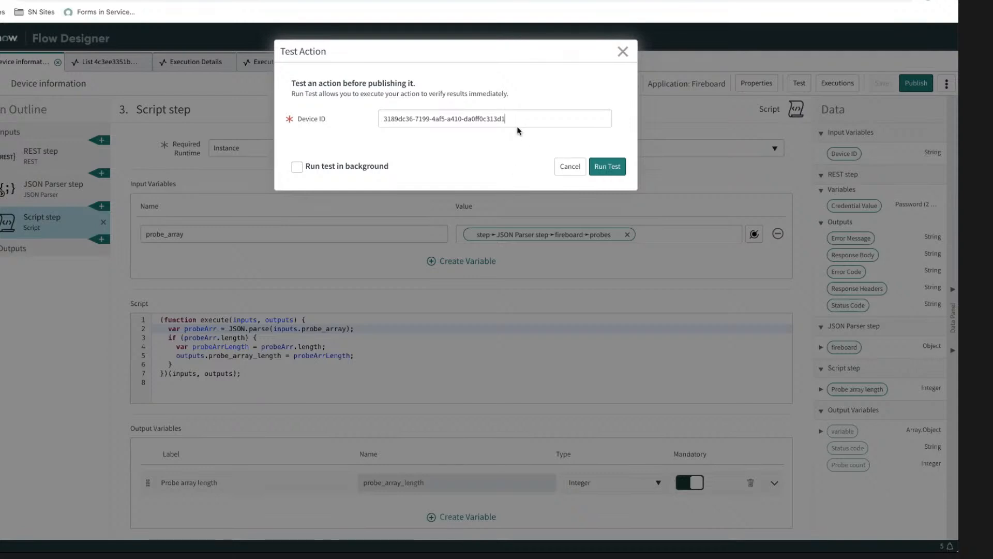
# Step: Run the test of the action, open its execution details, and go to the Script step's error
pyautogui.click(606, 172)
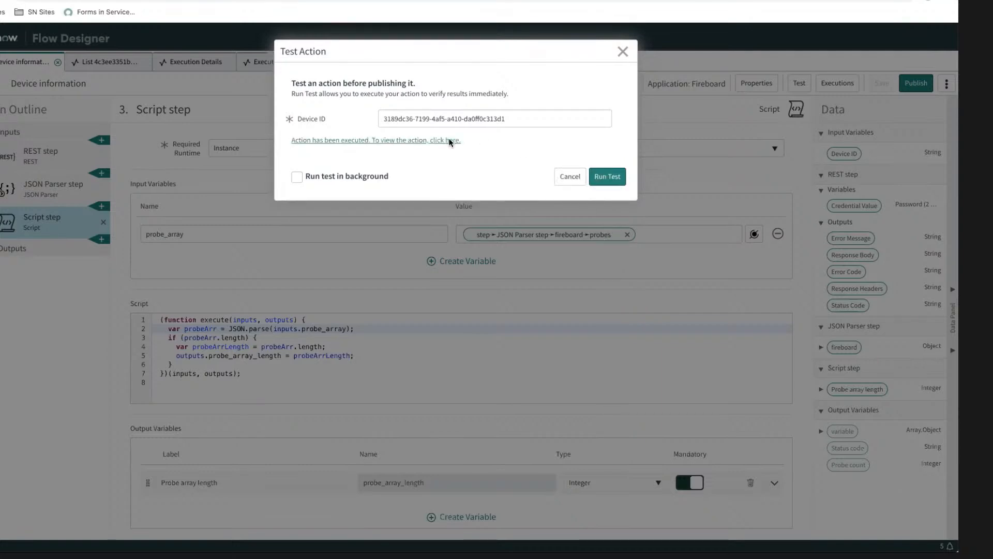
pyautogui.click(449, 140)
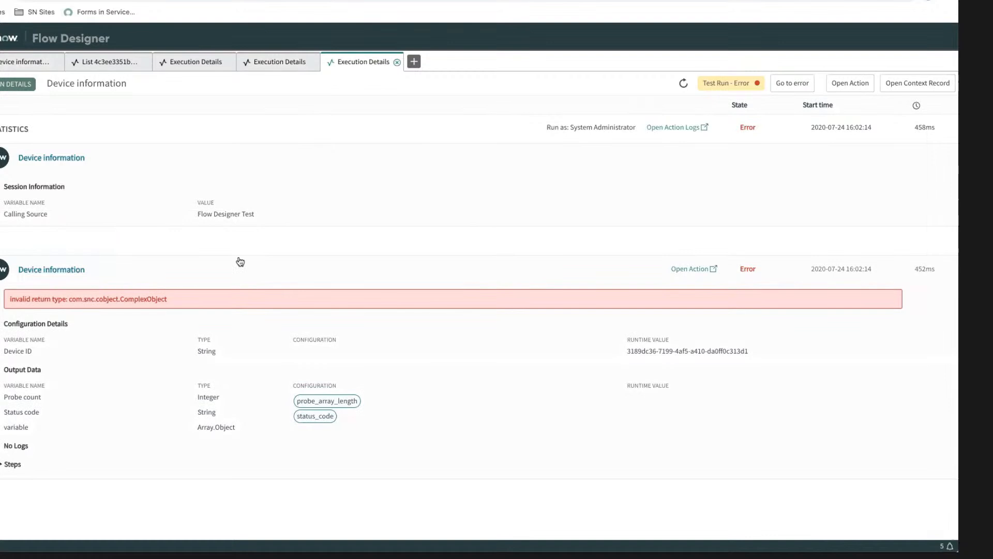
pyautogui.click(170, 300)
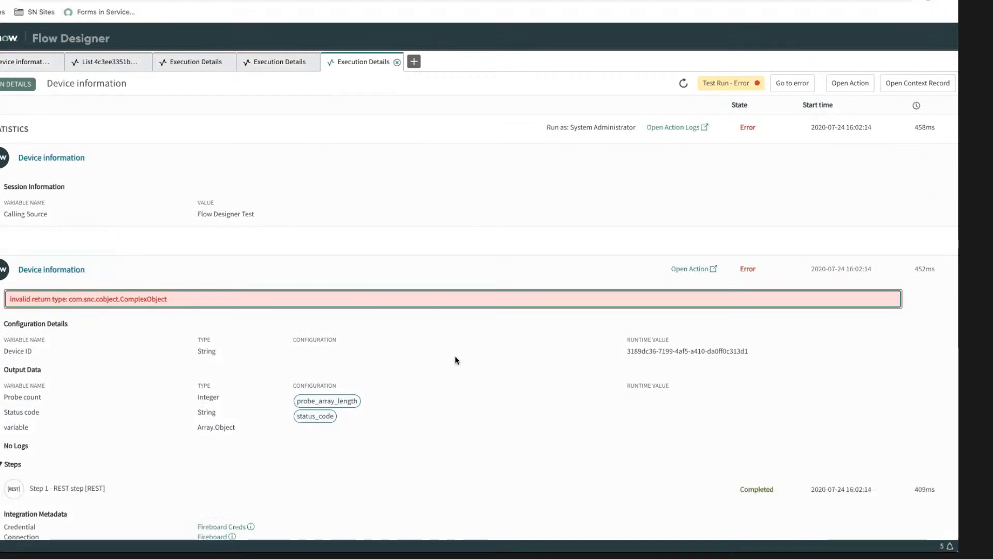
pyautogui.scroll(-15, 455, 357)
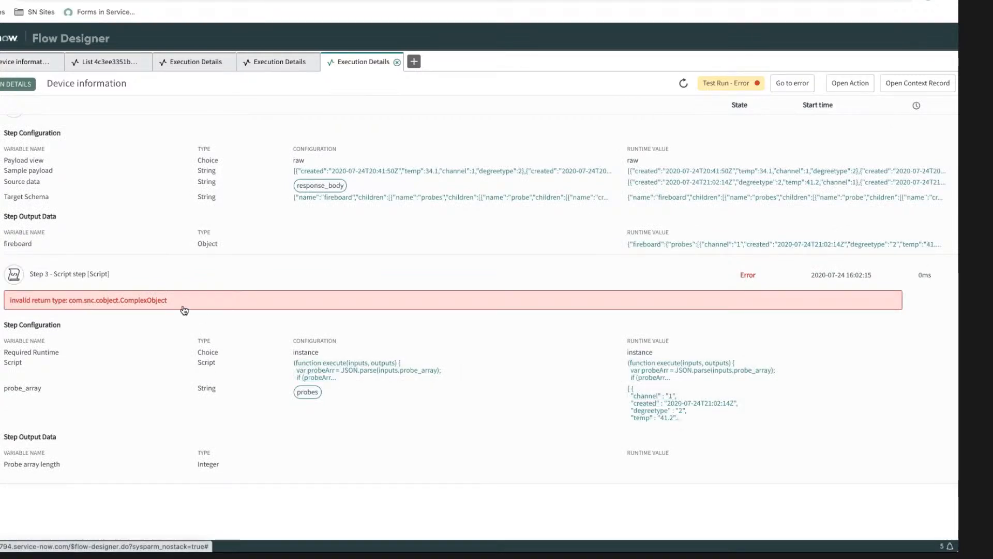
# Step: Inspect the full runtime value of probe_array from the latest test run, and close the viewer
pyautogui.tripleClick(698, 406)
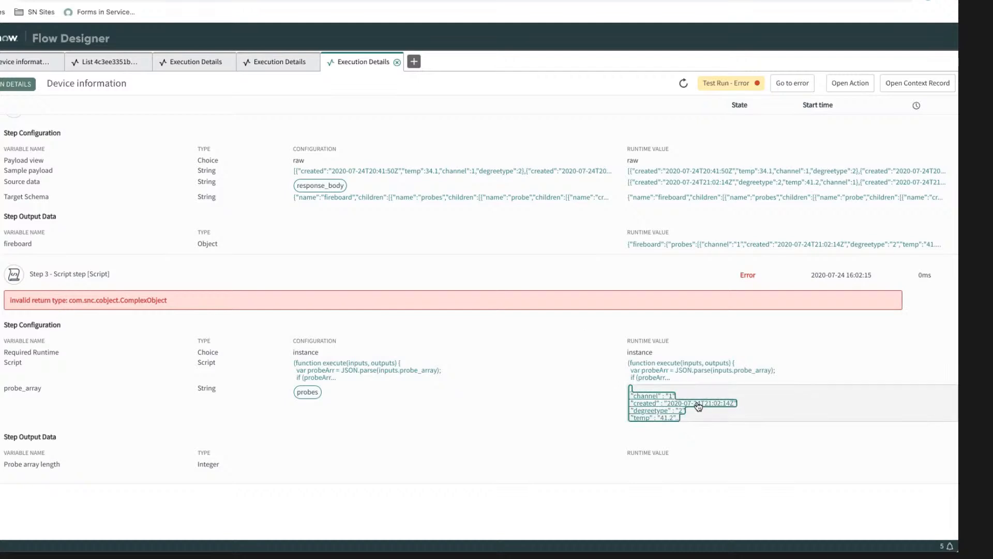
pyautogui.click(698, 406)
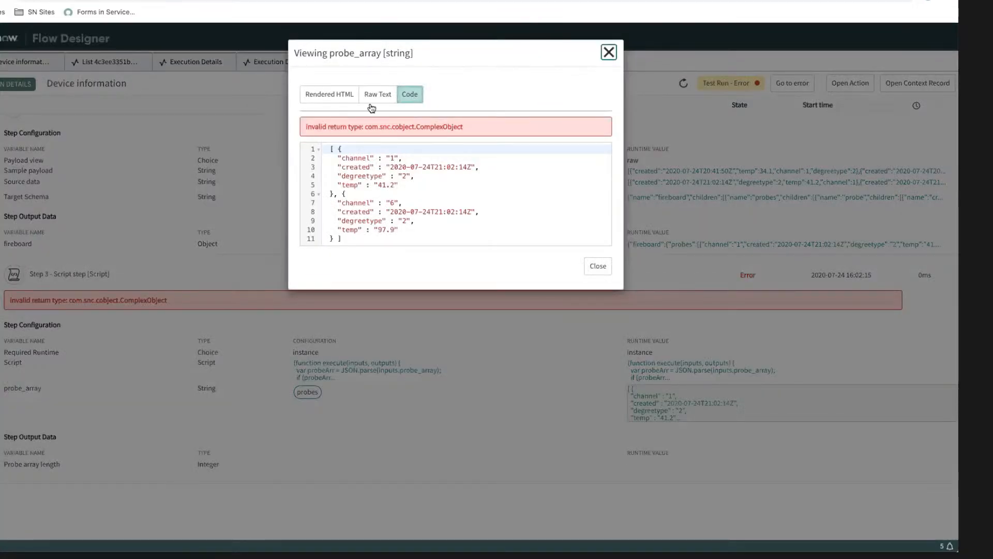
pyautogui.click(423, 61)
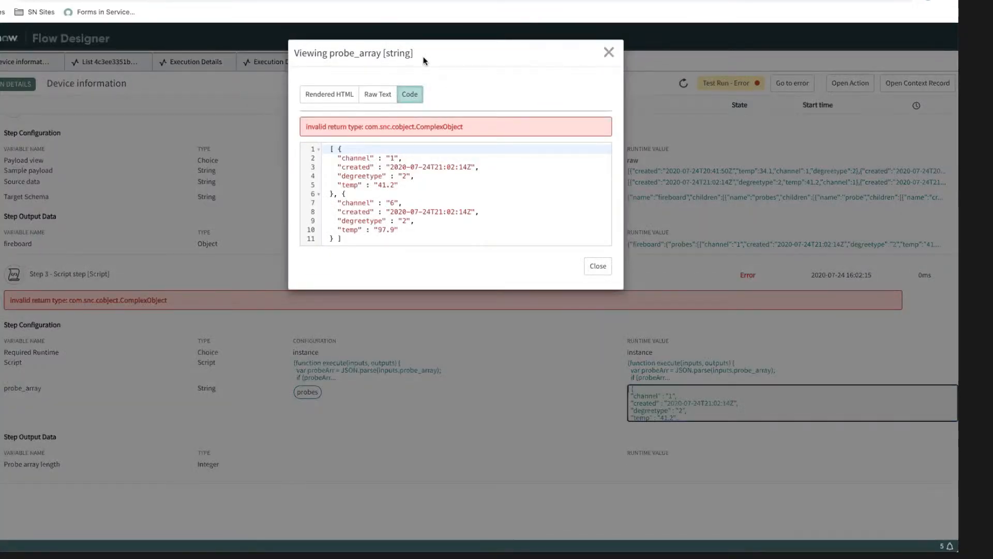
pyautogui.click(609, 53)
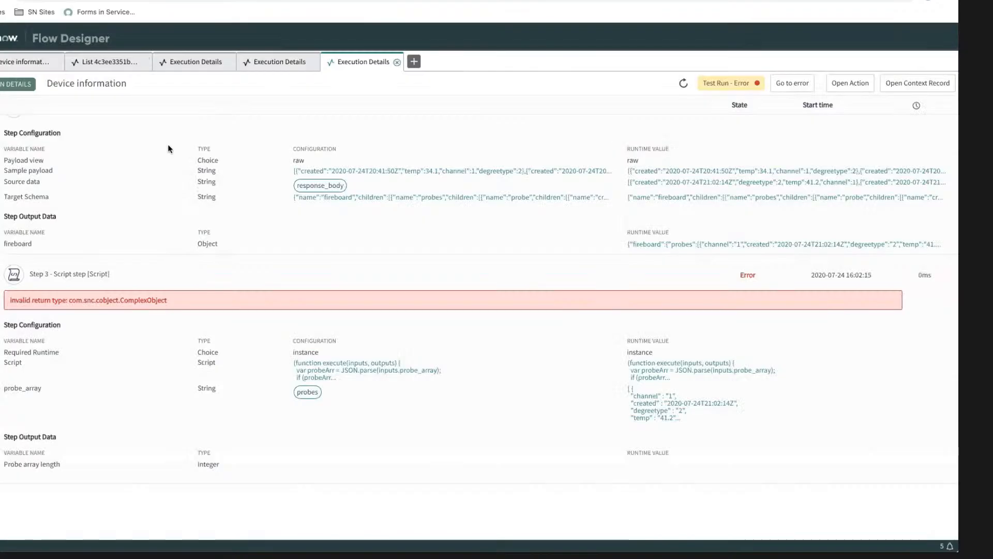
# Step: Return to the Device information action and dismiss the test dialog
pyautogui.click(184, 65)
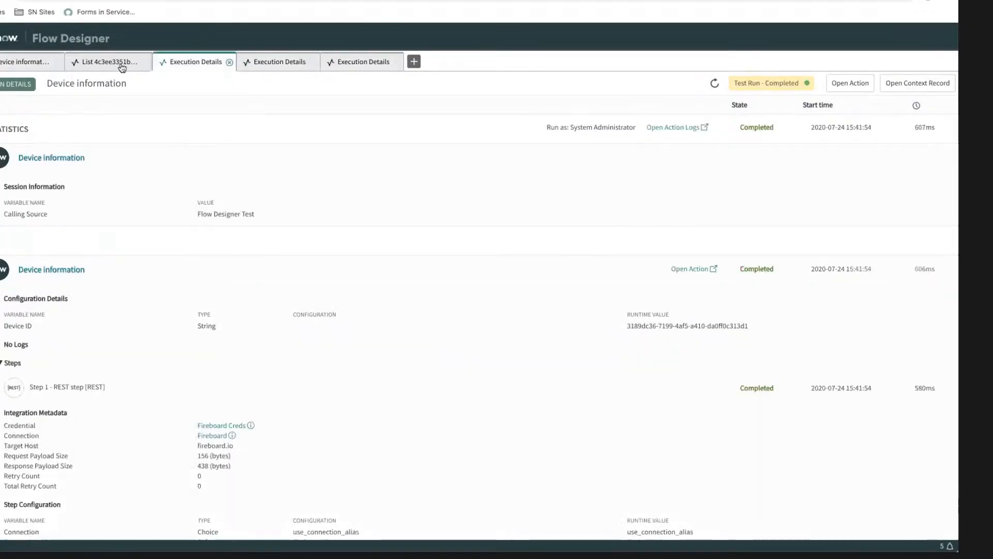
pyautogui.click(93, 64)
pyautogui.click(11, 66)
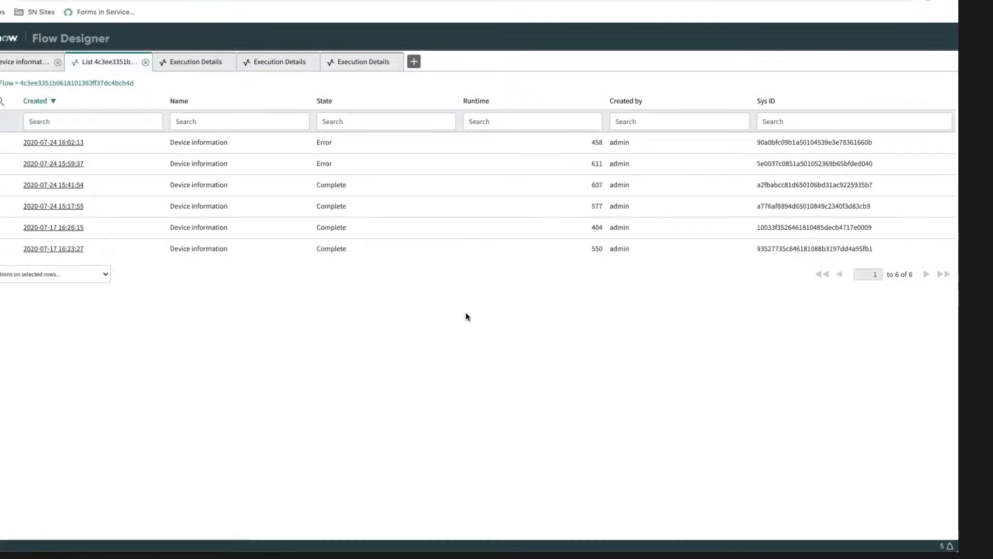
pyautogui.click(569, 176)
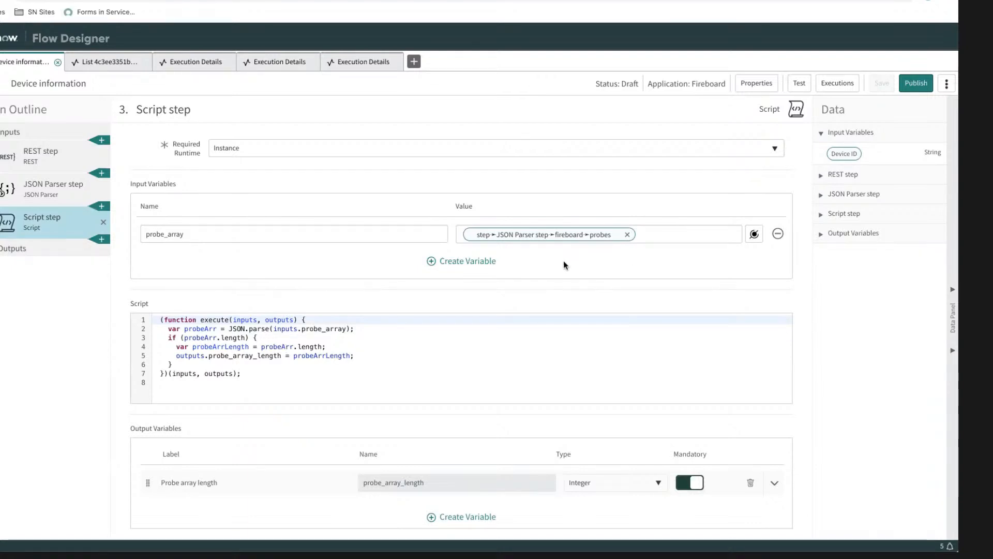
pyautogui.click(485, 264)
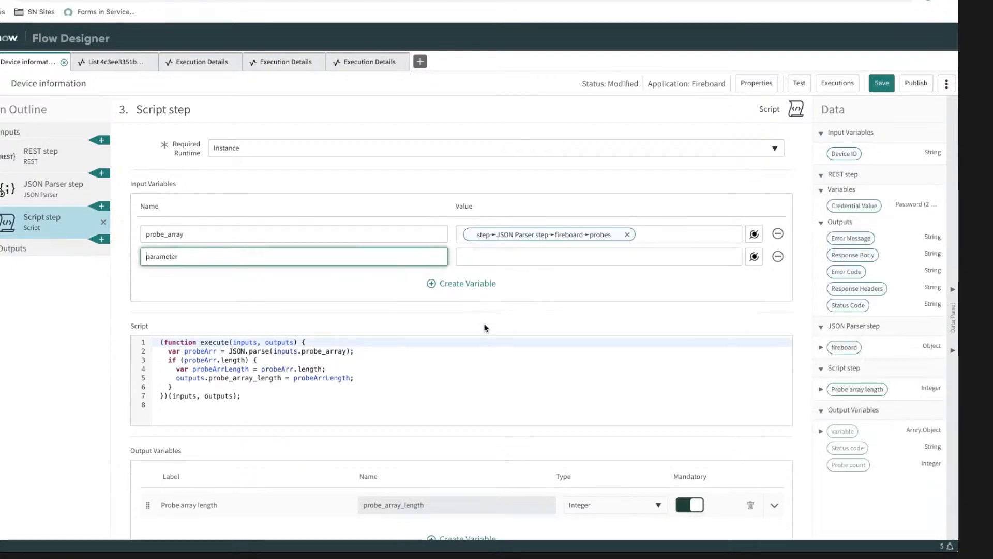
pyautogui.click(778, 256)
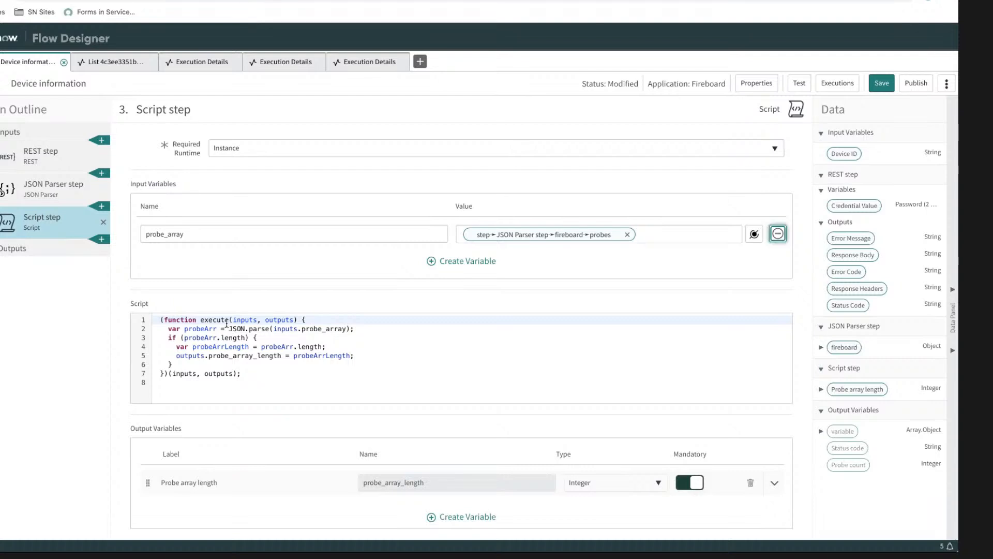
pyautogui.scroll(-1, 396, 359)
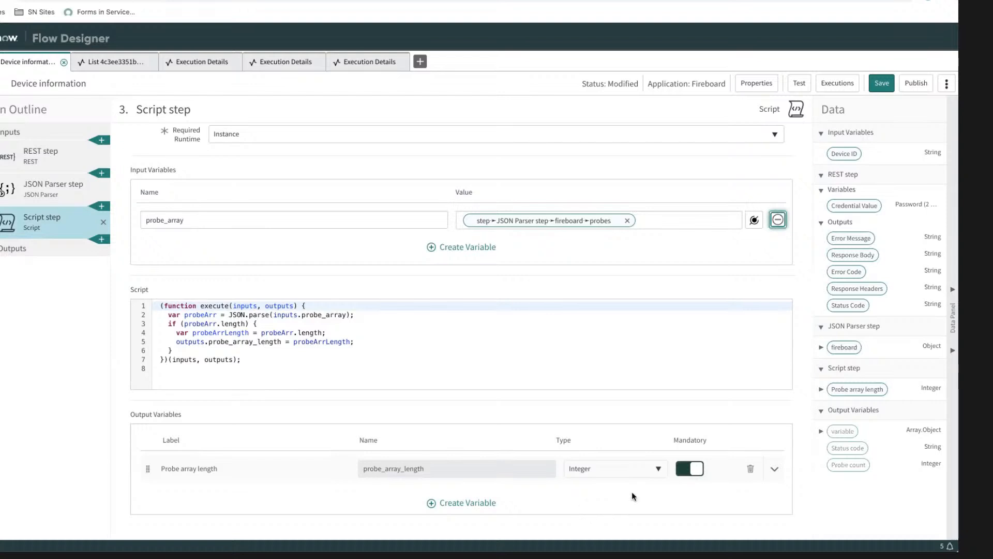
pyautogui.click(622, 475)
pyautogui.click(714, 429)
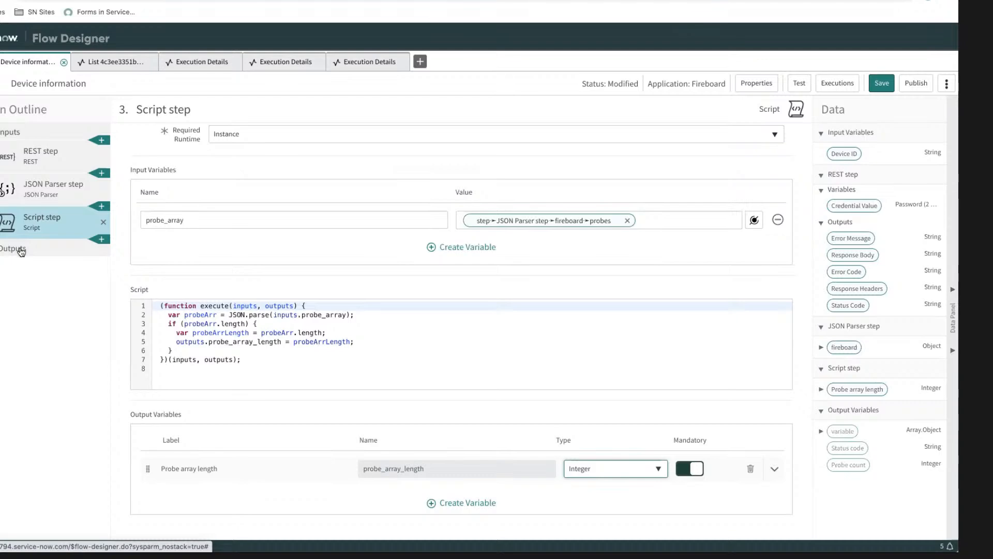
# Step: Review the Script step's error and configuration again in the execution details of the latest test run
pyautogui.click(369, 62)
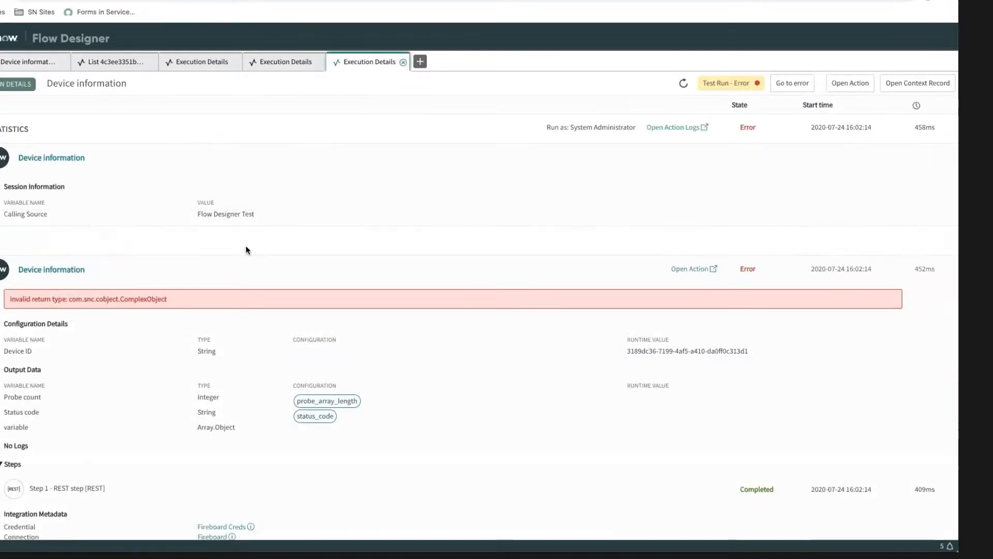
pyautogui.scroll(-15, 184, 336)
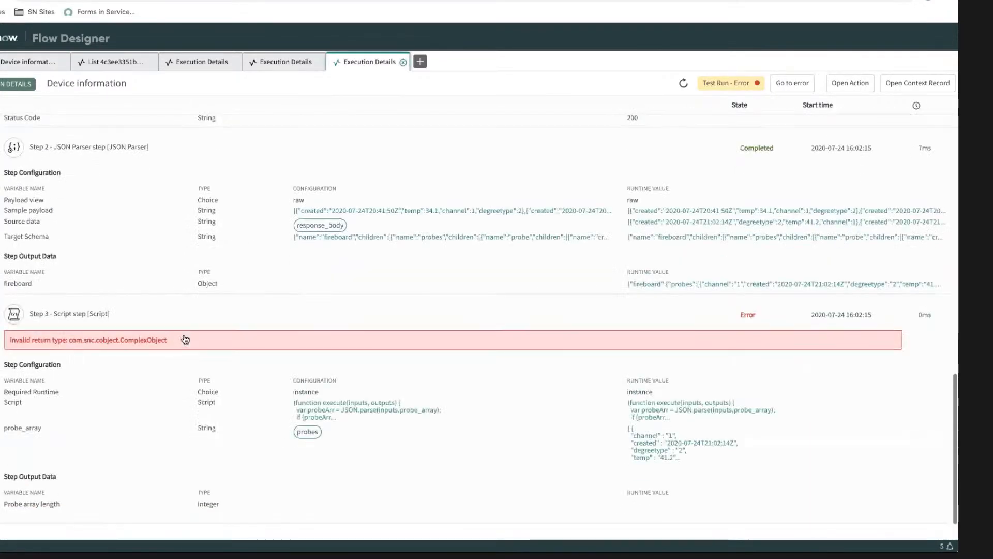
pyautogui.scroll(-1, 174, 325)
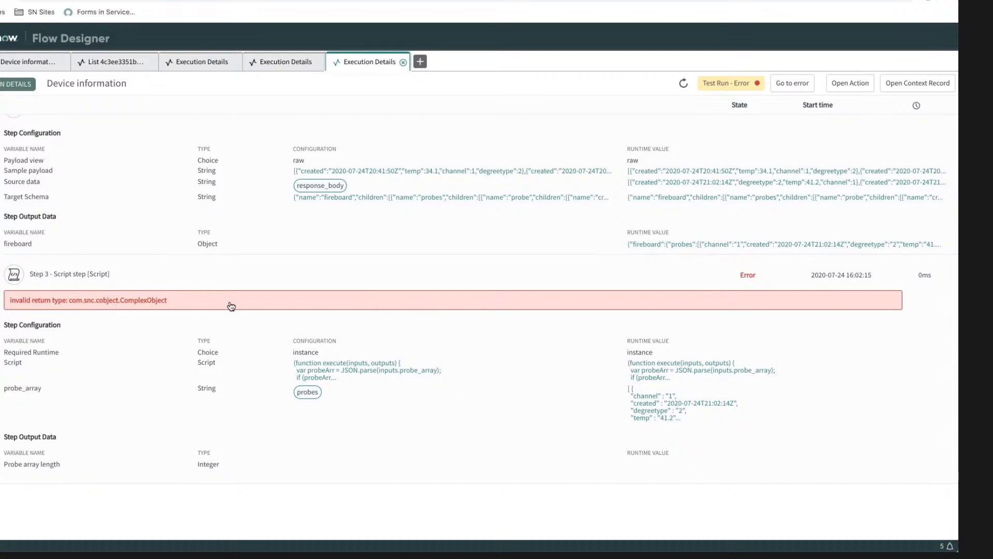
# Step: In the action's Script step, add an empty line after the probeArrLength declaration and comment out the outputs.probe_array_length assignment
pyautogui.click(24, 63)
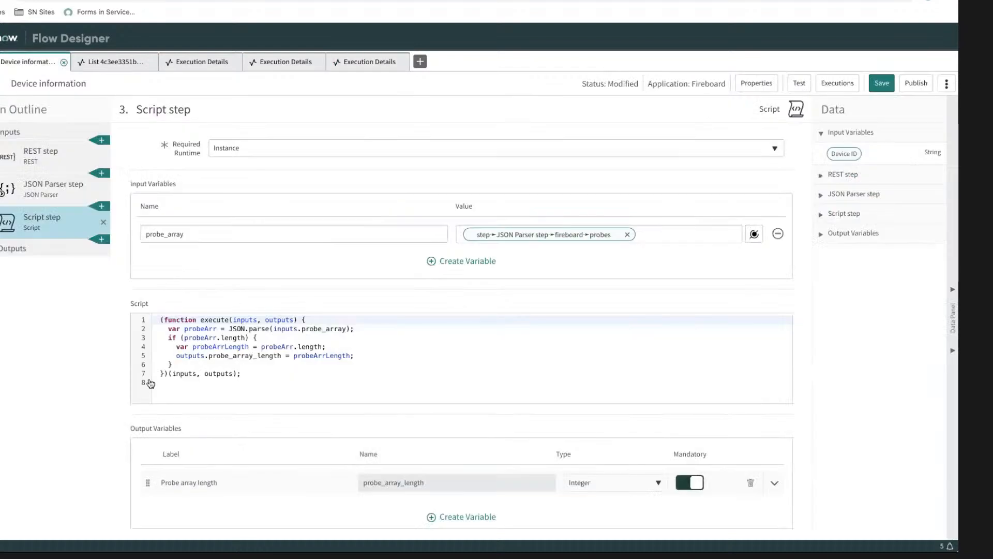
pyautogui.click(346, 348)
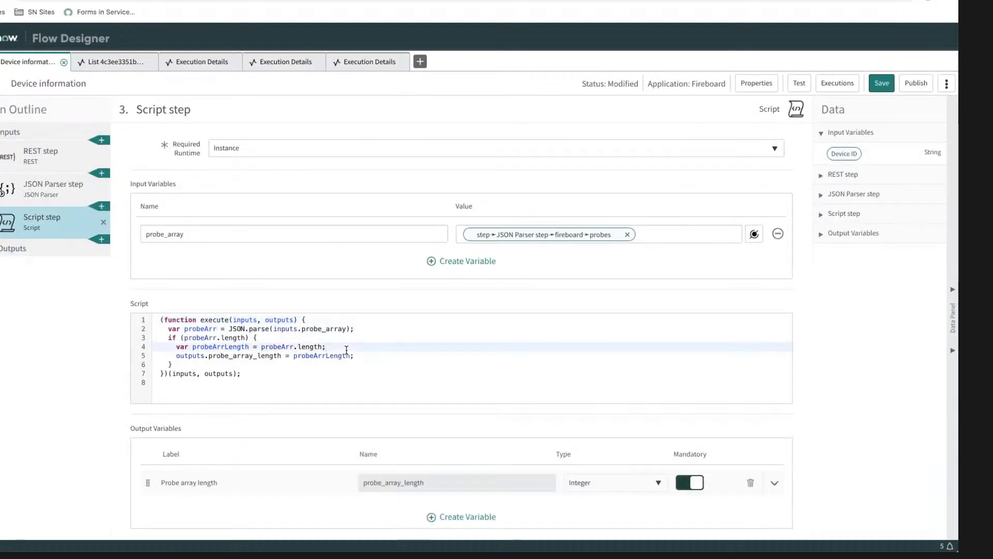
pyautogui.press('Return')
pyautogui.press('Down')
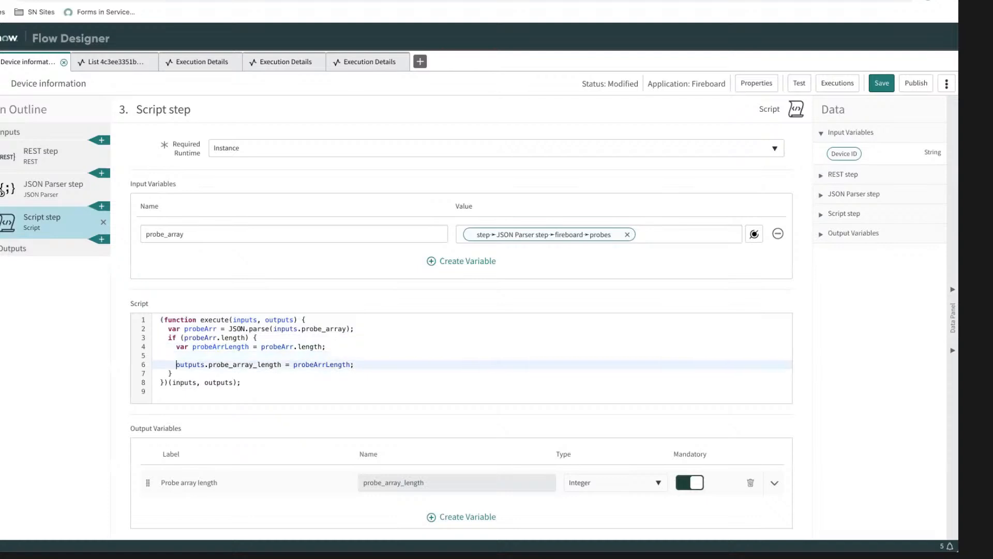
pyautogui.write('//')
pyautogui.press('Up')
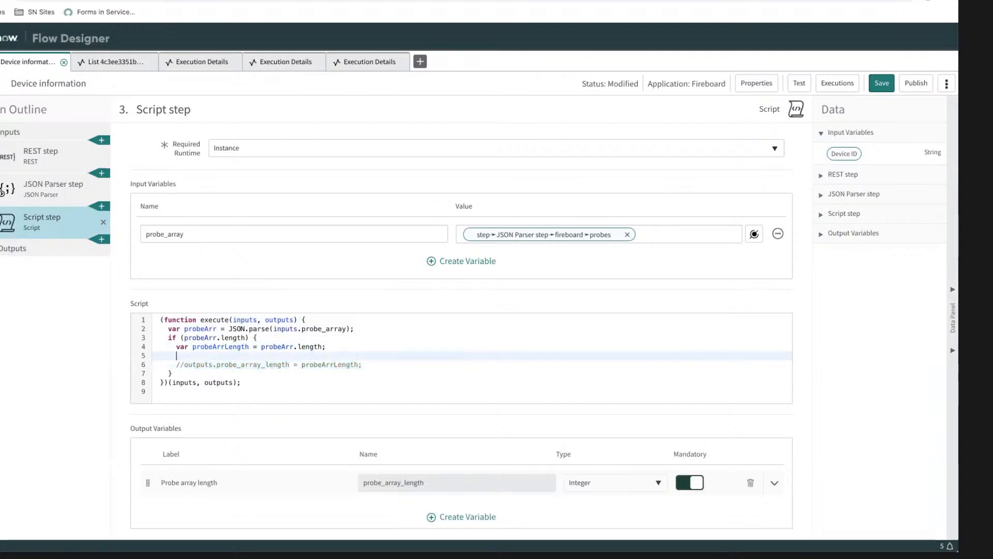
# Step: Add gs.info(probeArrLength); on the empty line above the commented-out assignment, and save the action
pyautogui.write('gs.')
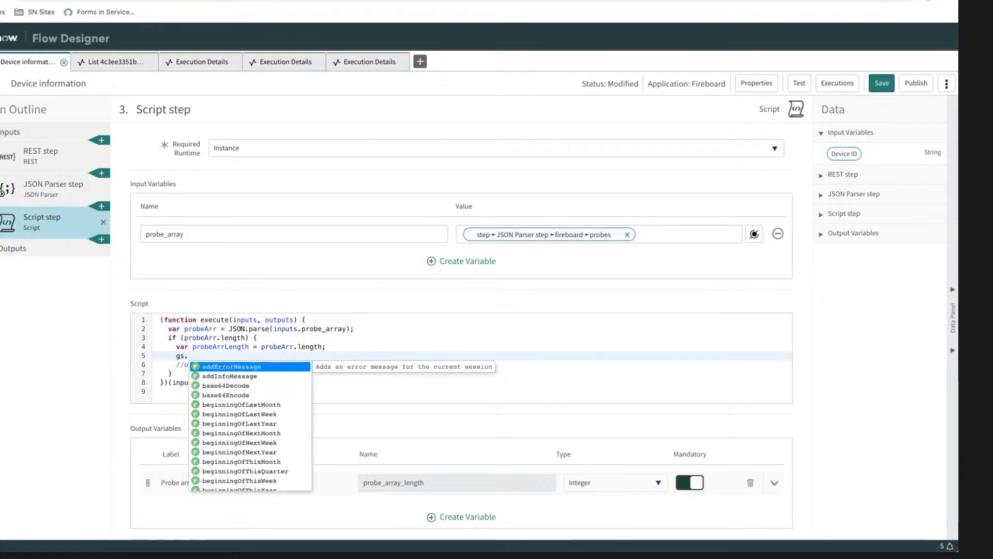
pyautogui.write('info(')
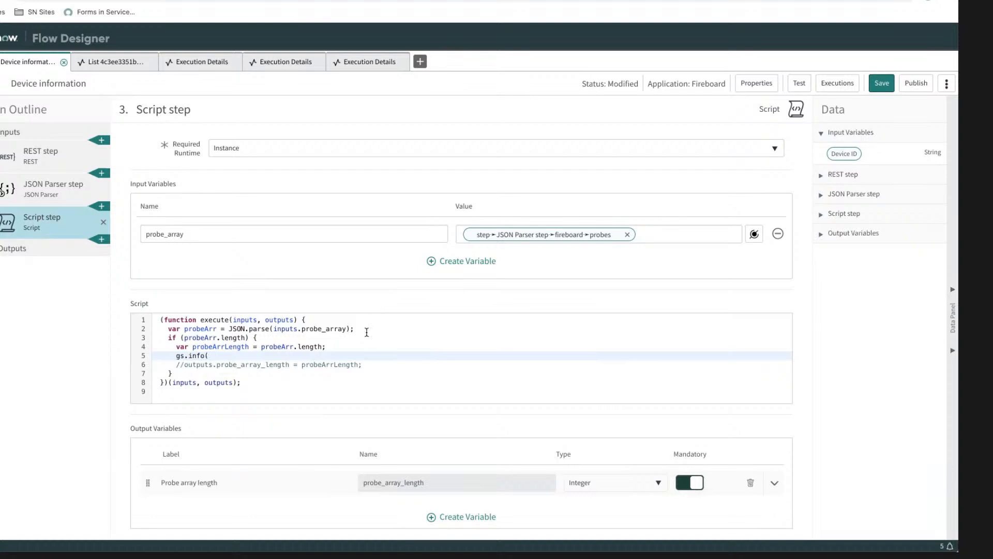
pyautogui.doubleClick(223, 346)
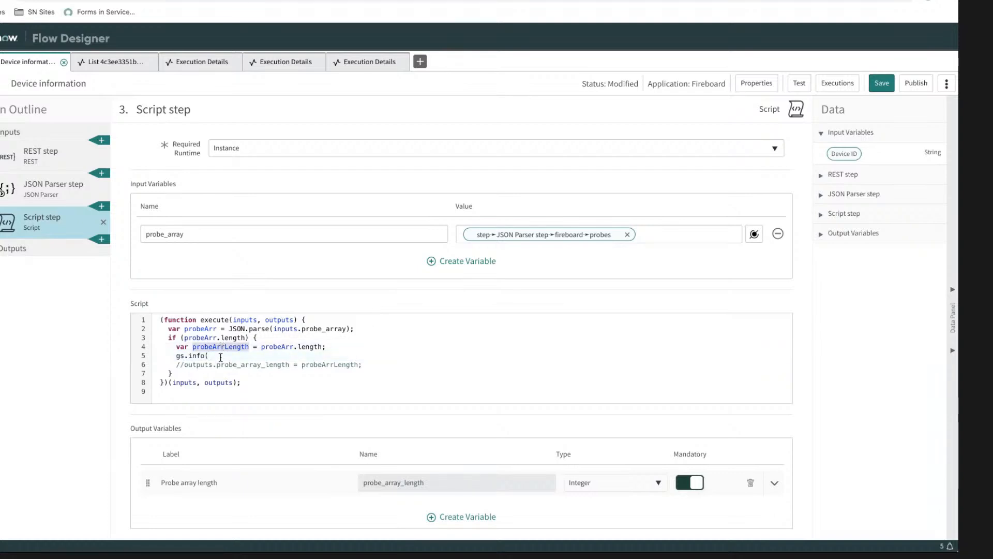
pyautogui.middleClick(220, 357)
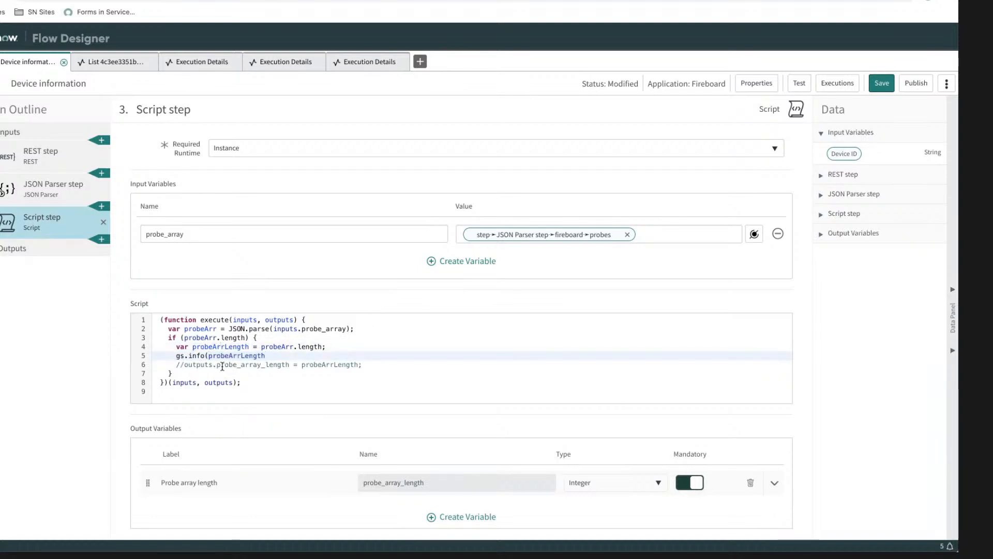
pyautogui.write(');')
pyautogui.click(879, 84)
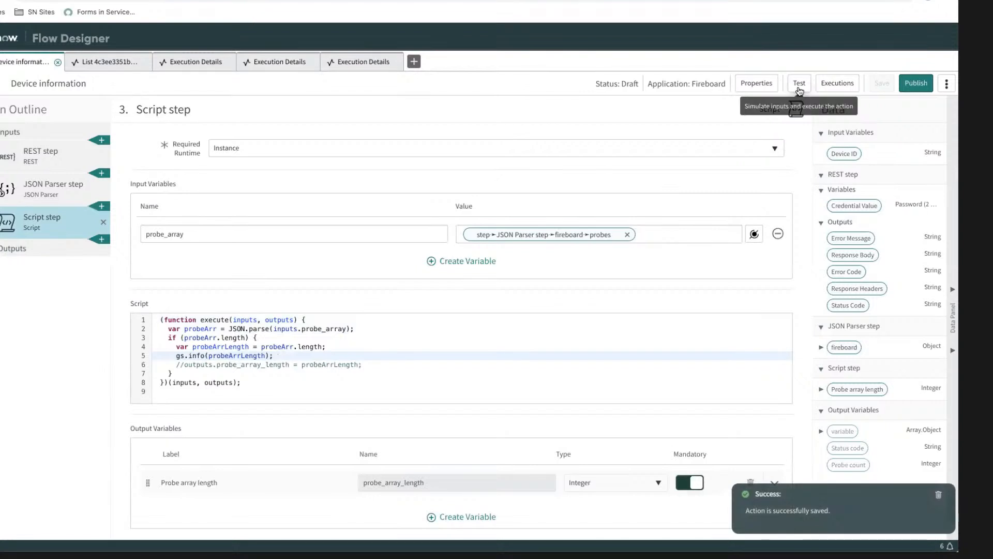
# Step: Dismiss the new test dialog, paste the FireBoard device ID as the default value of the Device ID action input, and save the action
pyautogui.click(799, 84)
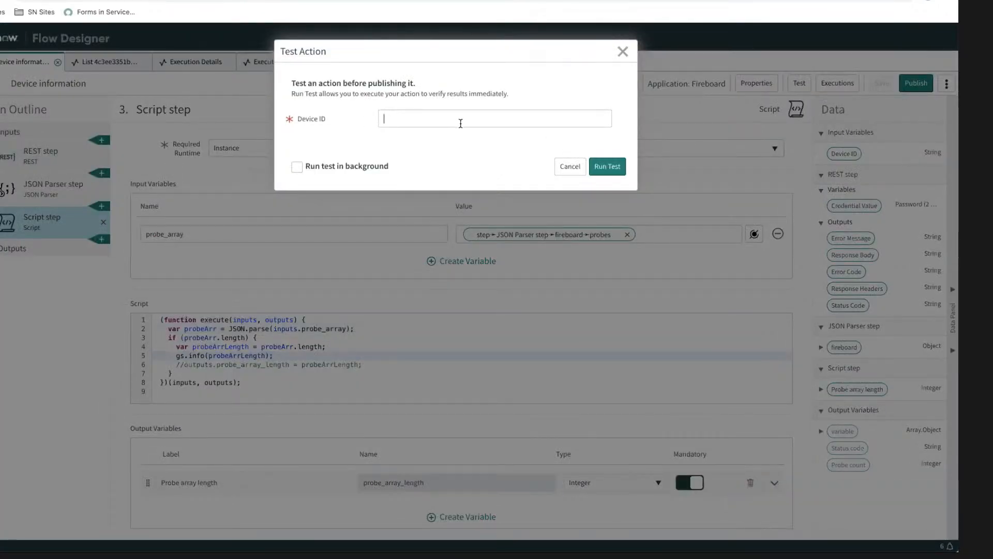
pyautogui.click(569, 166)
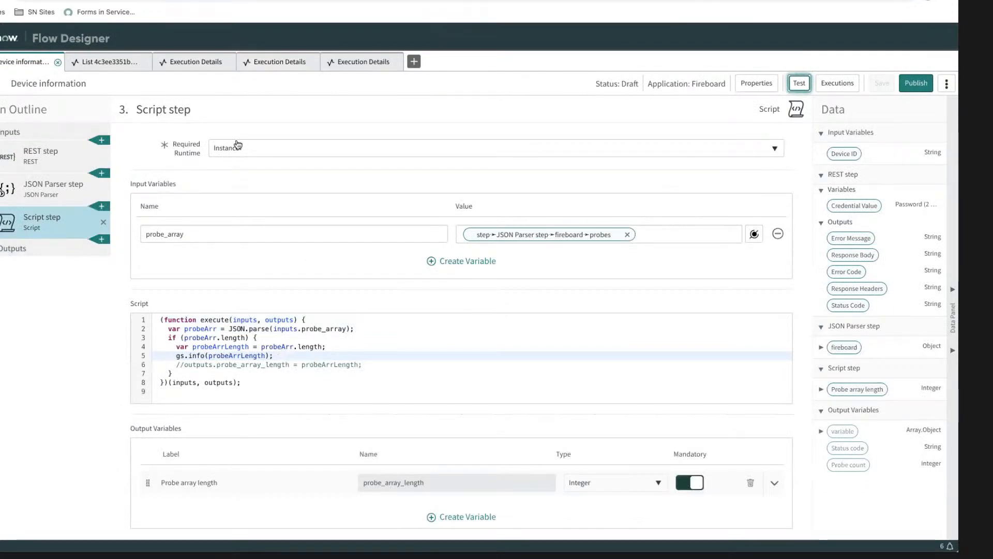
pyautogui.click(23, 134)
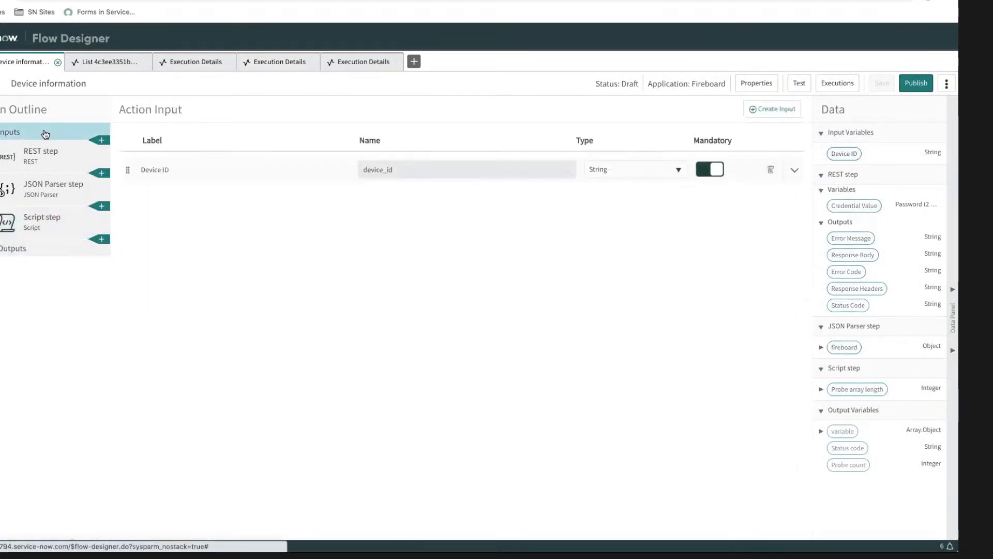
pyautogui.click(792, 174)
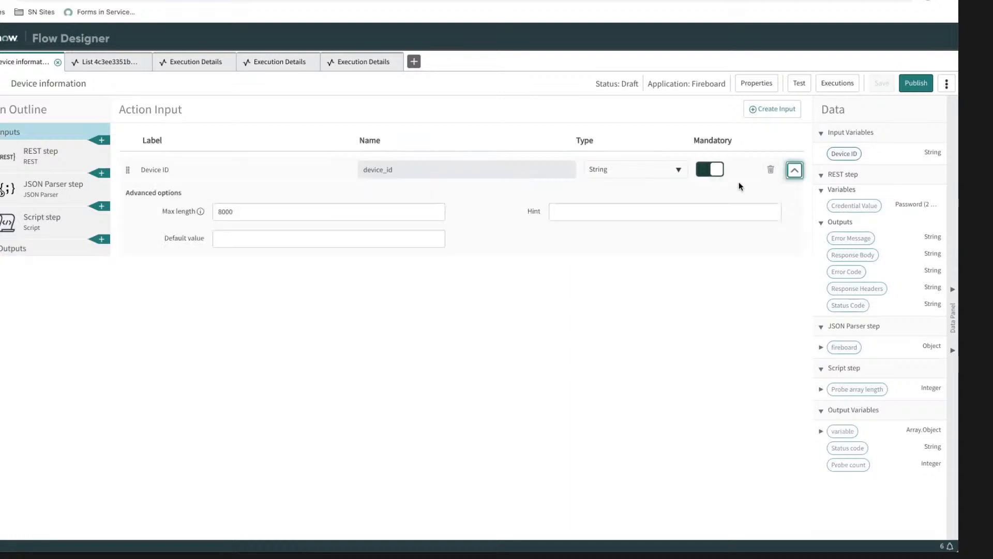
pyautogui.click(257, 238)
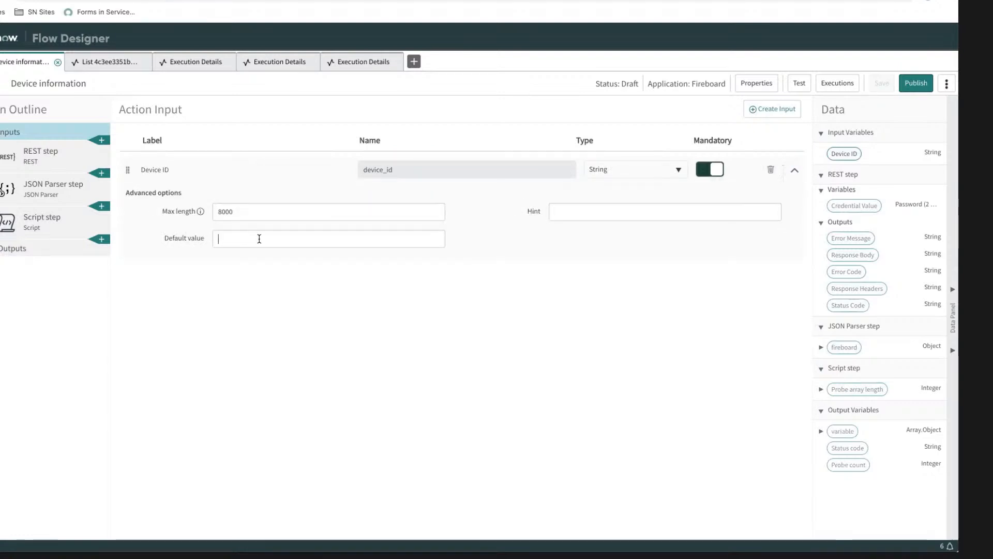
pyautogui.write('probeArrLength')
pyautogui.hotkey('ctrl', 'a')
pyautogui.press('BackSpace')
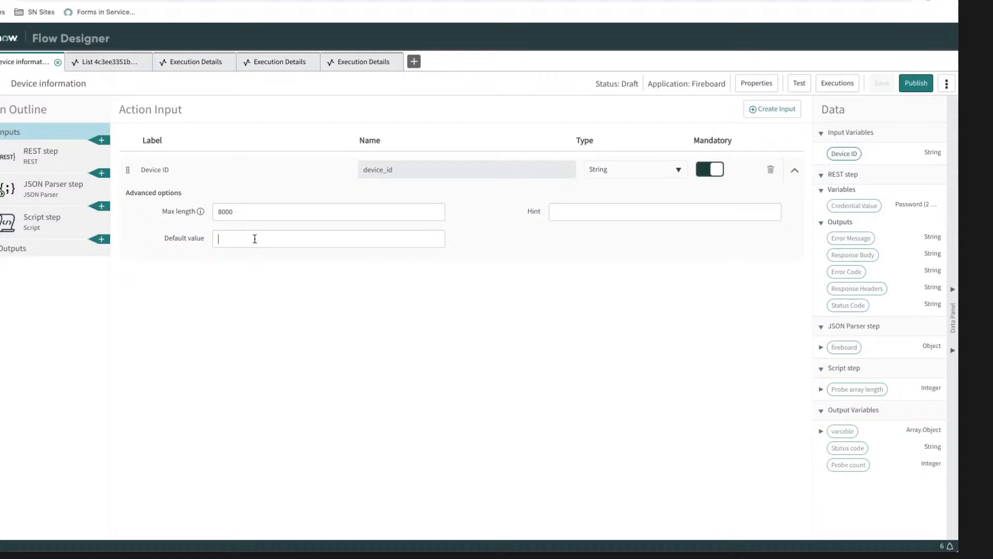
pyautogui.write('3189dc36-7199-4af5-a410-da0ff0c313d1')
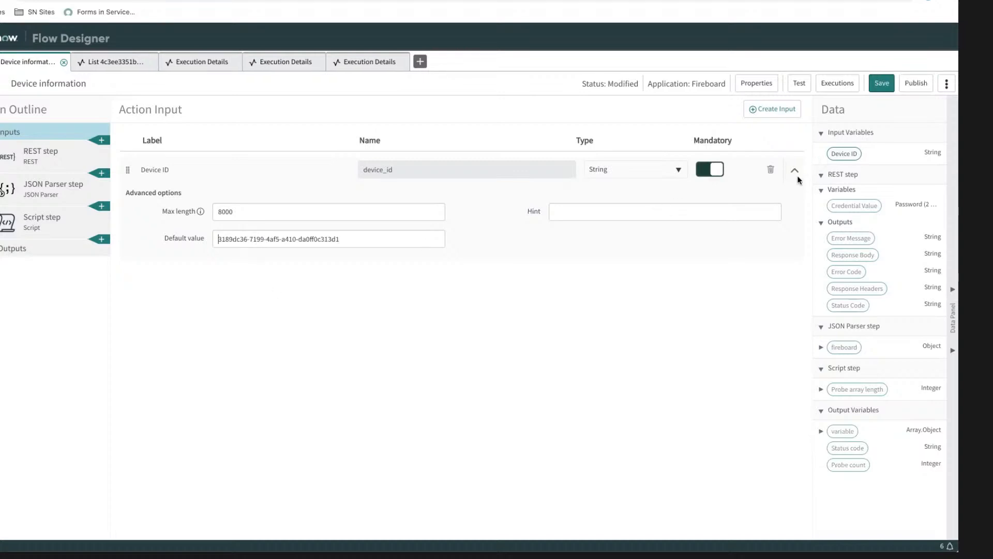
pyautogui.click(881, 84)
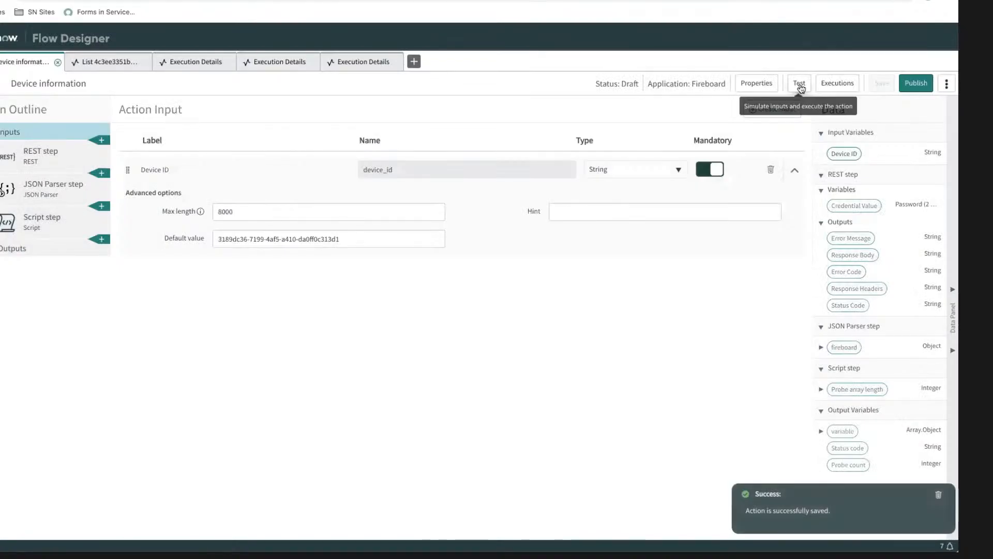
# Step: Test the saved Device information action with its default Device ID and open the run's execution details
pyautogui.click(799, 84)
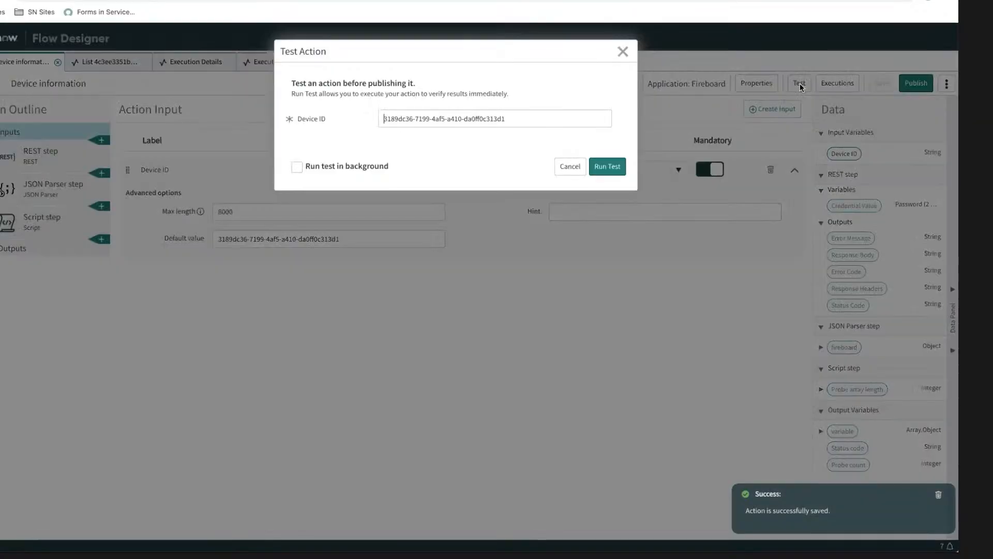
pyautogui.click(608, 166)
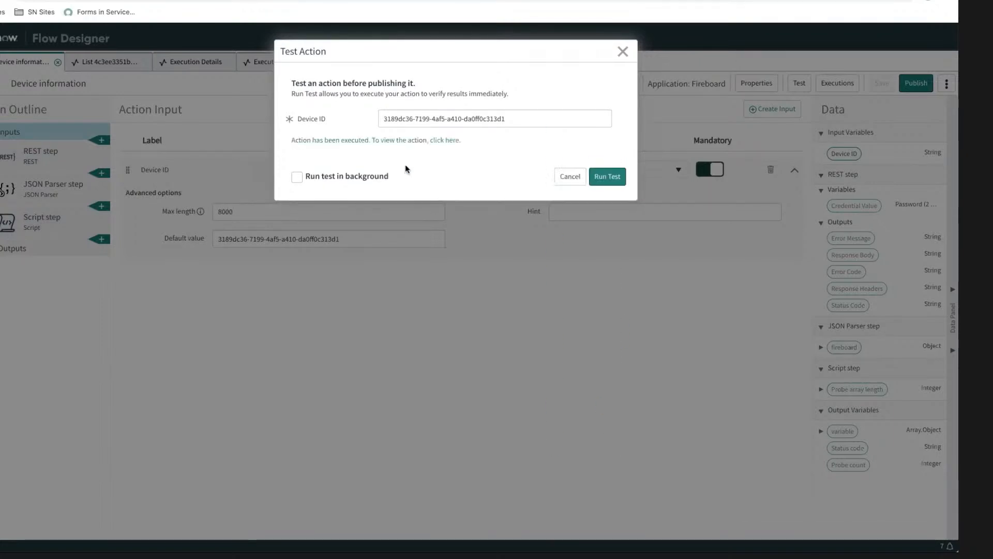
pyautogui.click(408, 138)
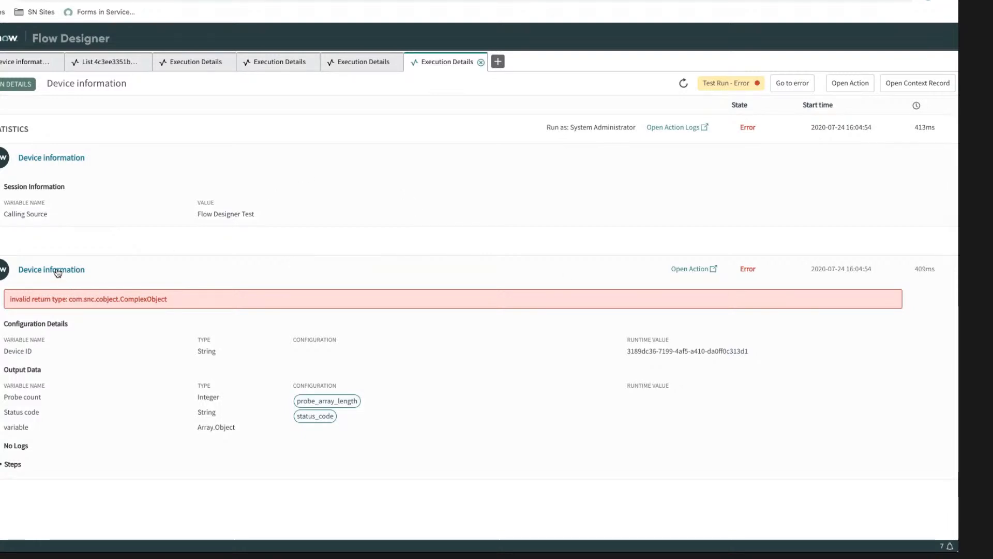
# Step: Expand the run's steps and examine the Script step's error together with its runtime script
pyautogui.click(16, 466)
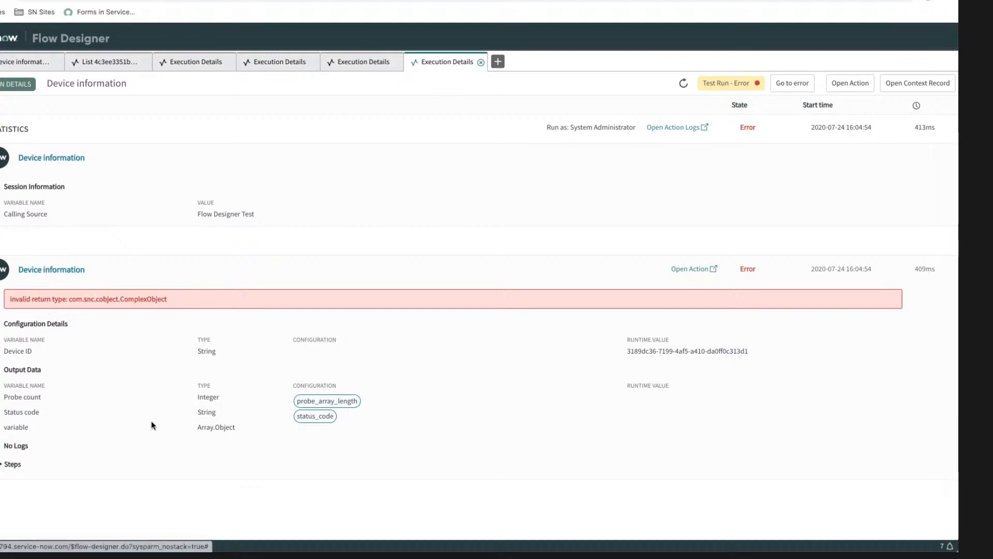
pyautogui.scroll(-15, 154, 411)
pyautogui.scroll(-1, 153, 416)
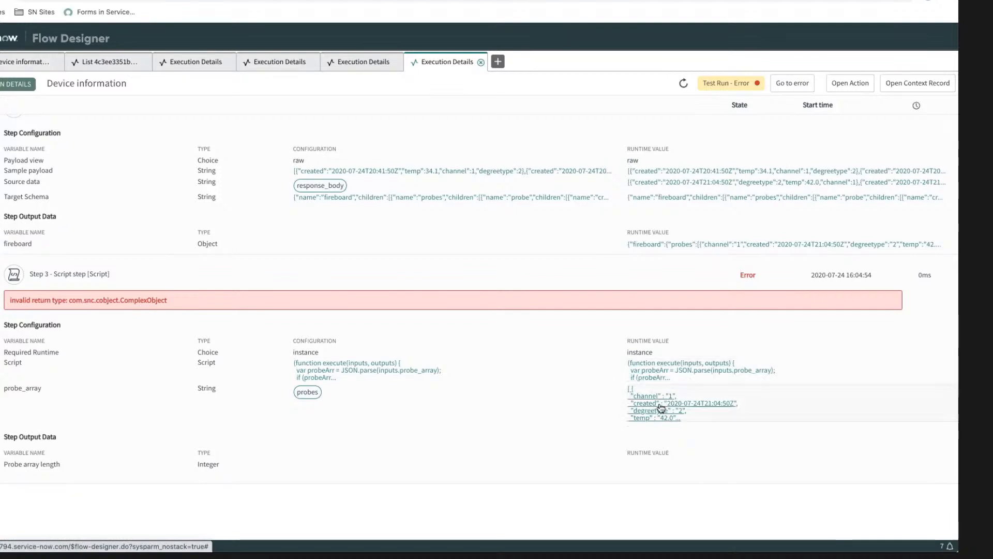
pyautogui.click(648, 376)
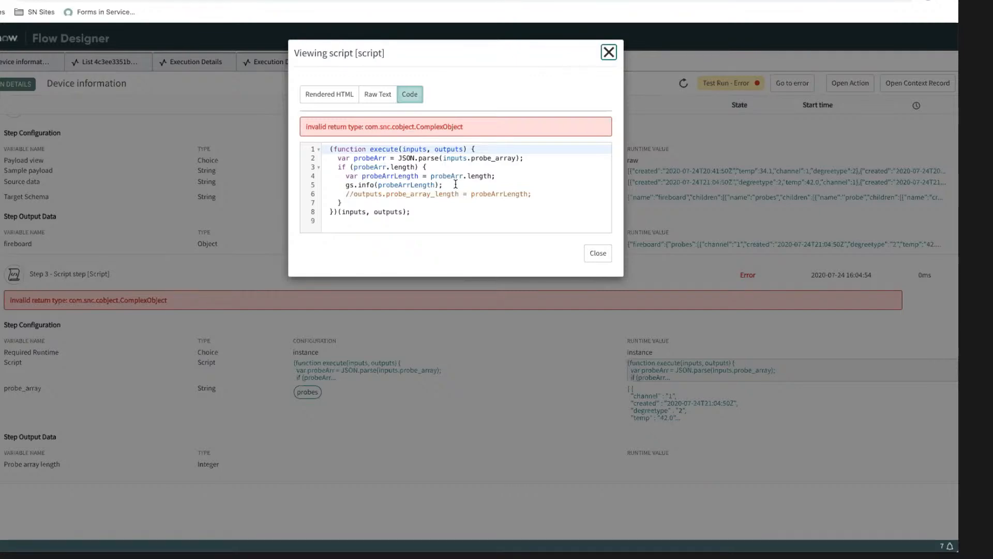
pyautogui.click(598, 253)
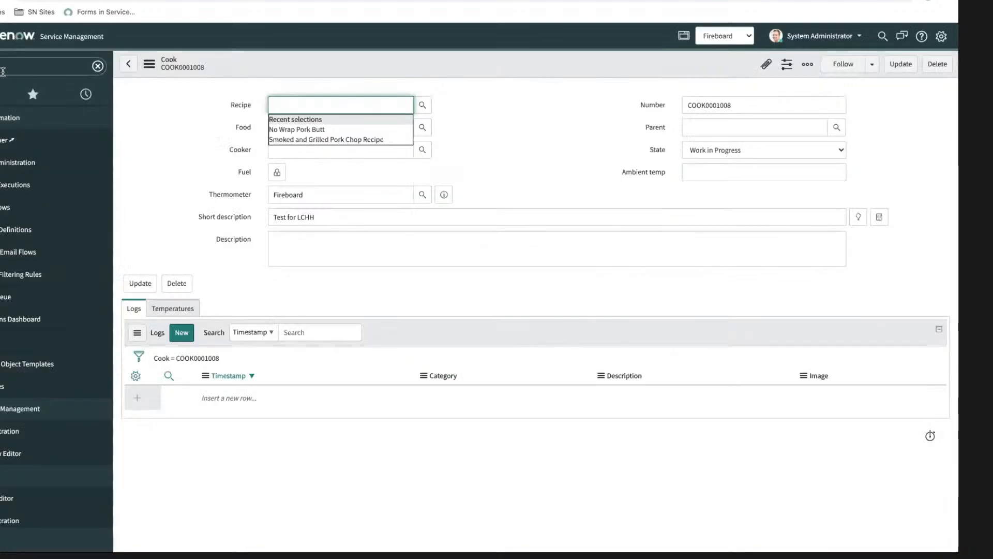
# Step: Switch to the Service Management window, filter the modules for the log entries, and open the list of all system logs
pyautogui.click(5, 68)
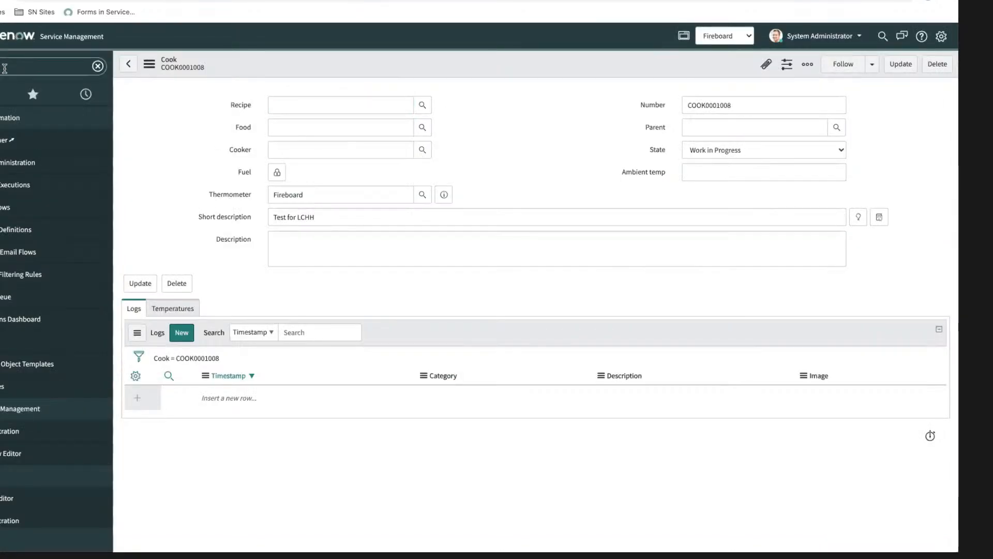
pyautogui.write('c')
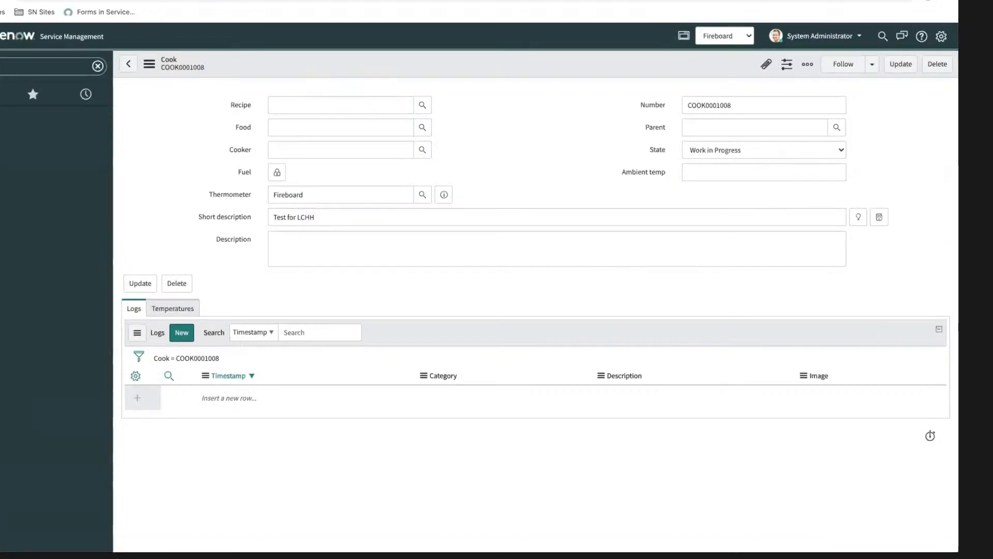
pyautogui.scroll(-3, 25, 274)
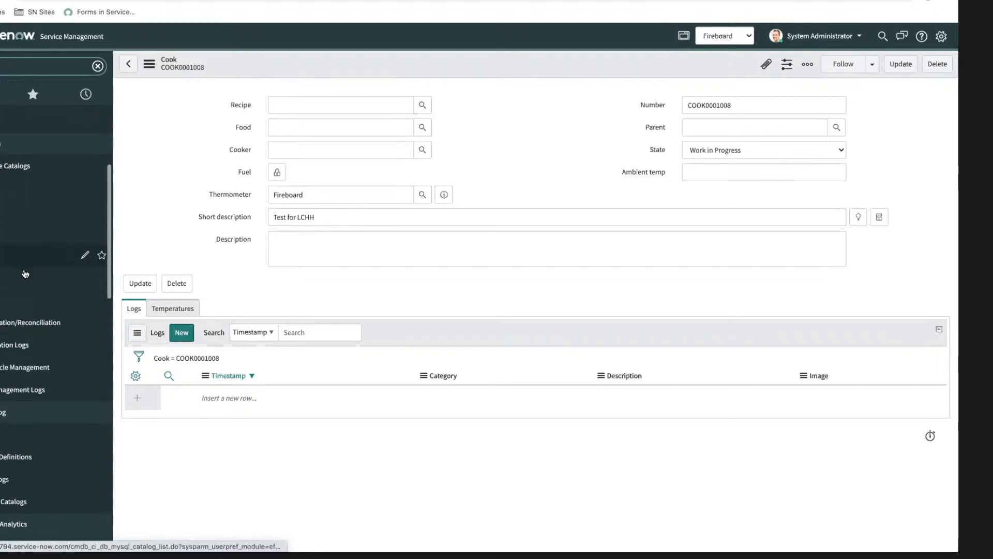
pyautogui.scroll(-1, 25, 273)
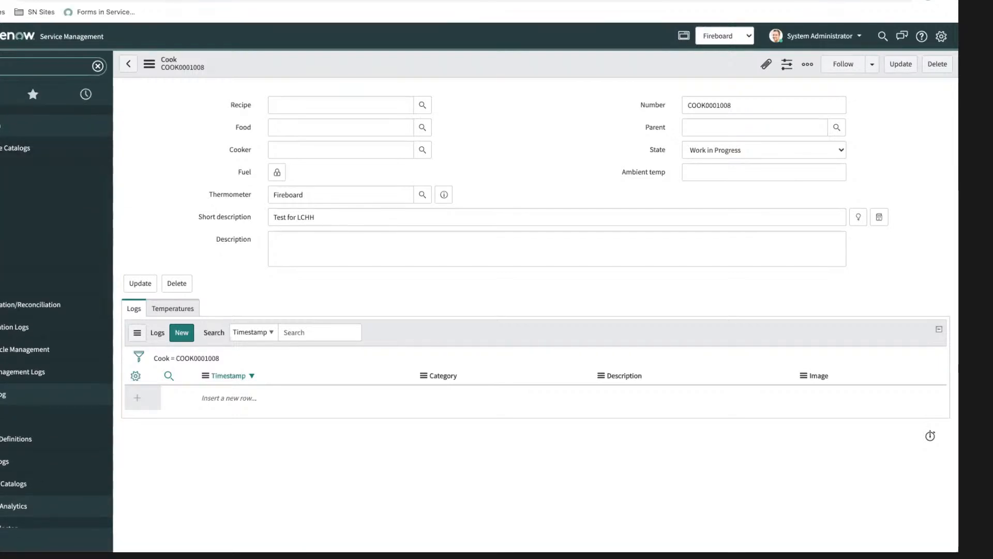
pyautogui.write('og')
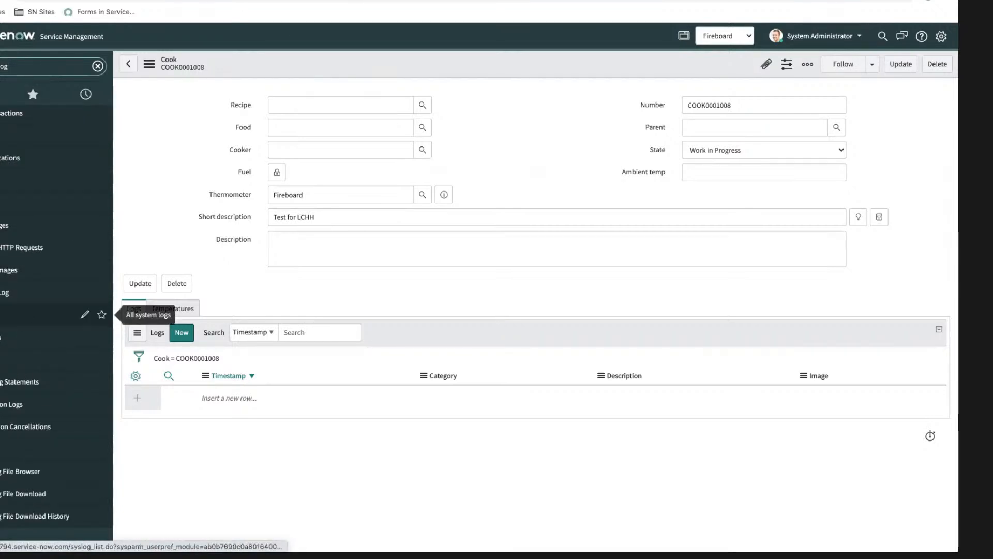
pyautogui.click(14, 348)
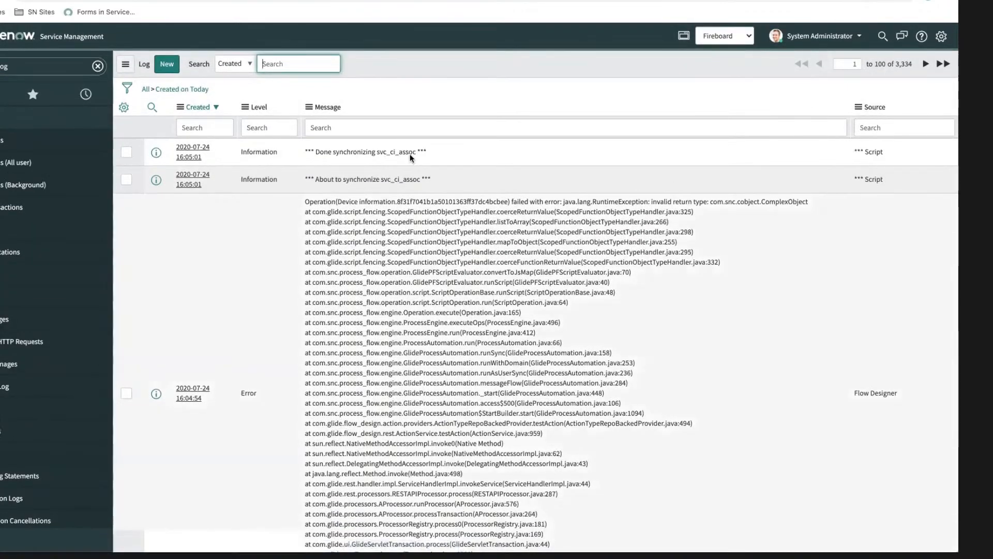
# Step: Filter today's system logs to Level = Information, sort them by Created with newest first, and check for the script's logged value
pyautogui.rightClick(272, 153)
pyautogui.click(275, 154)
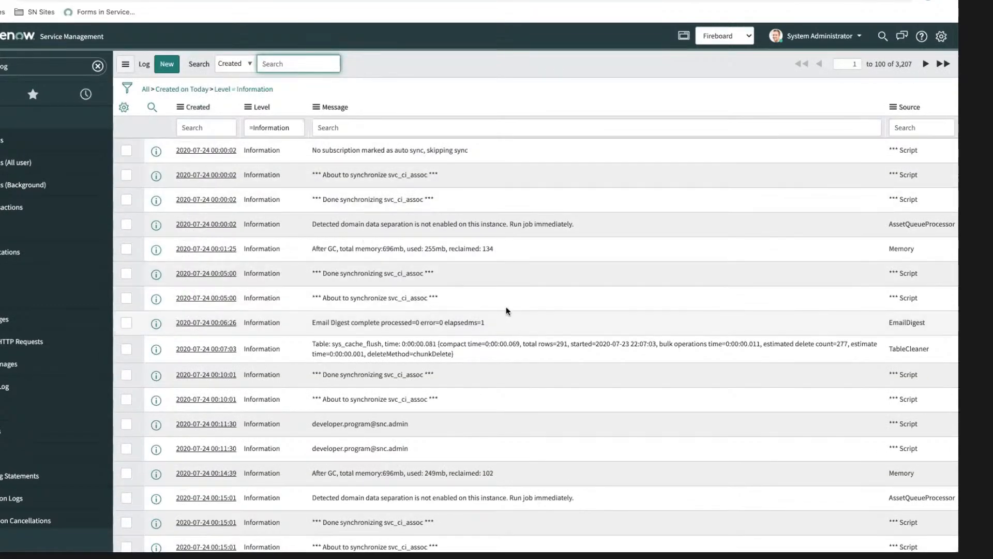
pyautogui.scroll(-1, 451, 299)
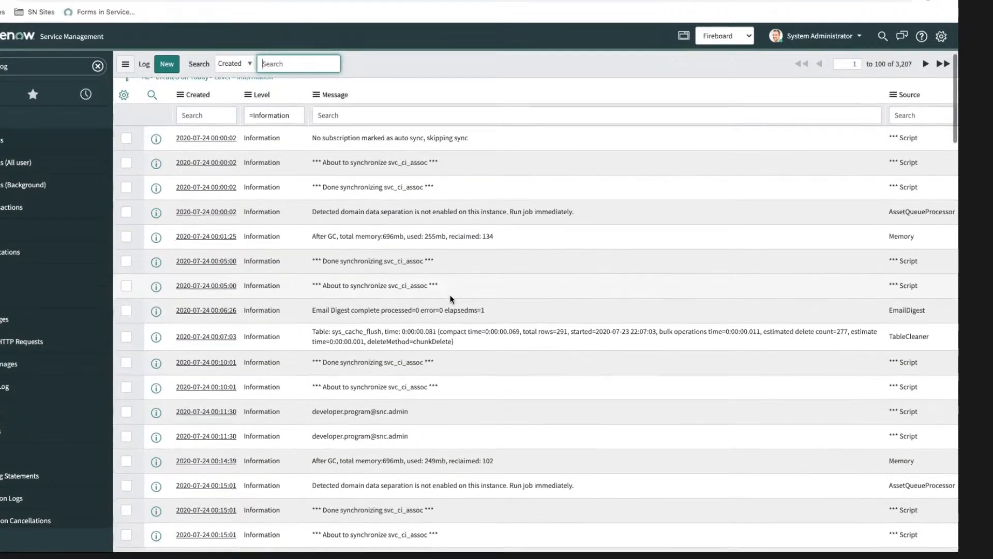
pyautogui.scroll(1, 451, 290)
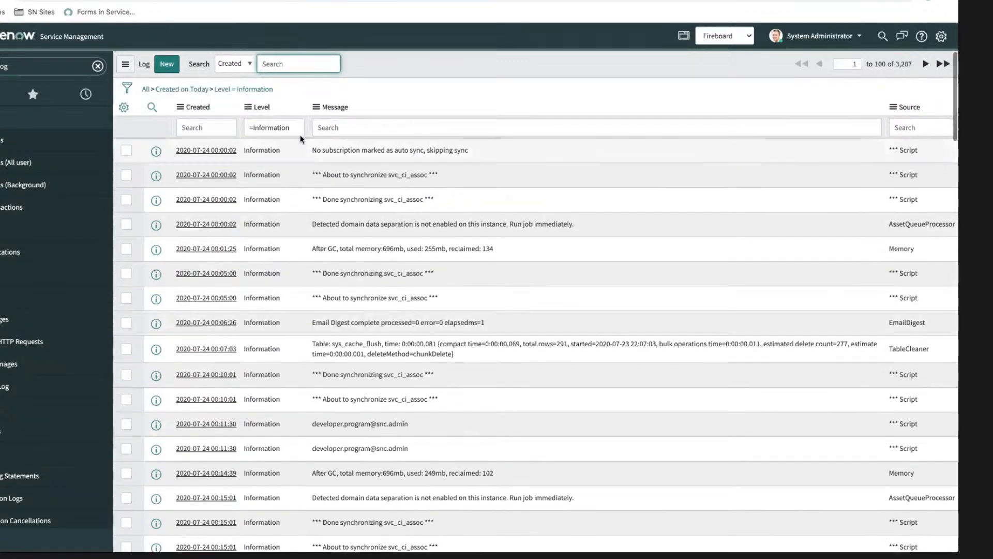
pyautogui.rightClick(200, 106)
pyautogui.click(221, 128)
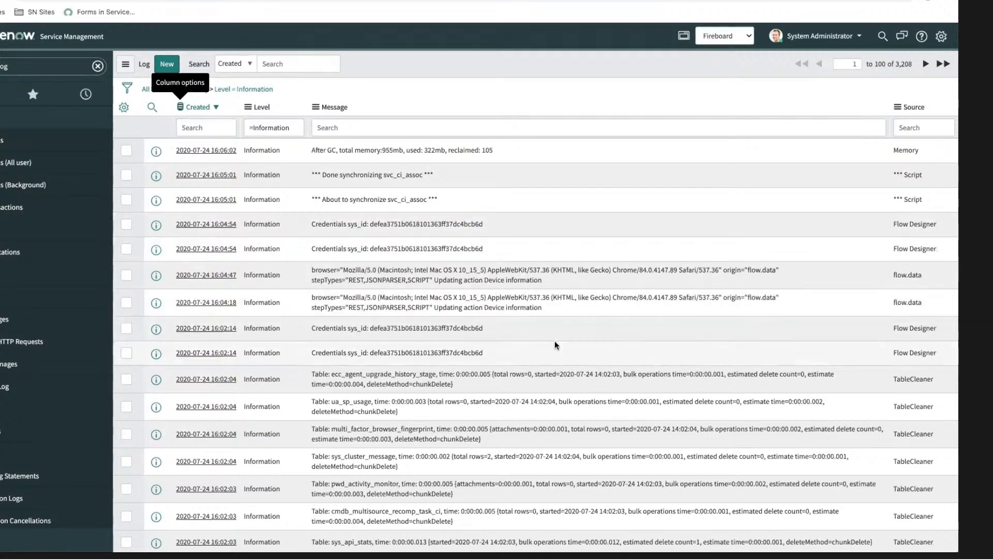
pyautogui.scroll(-2, 554, 340)
pyautogui.scroll(2, 554, 341)
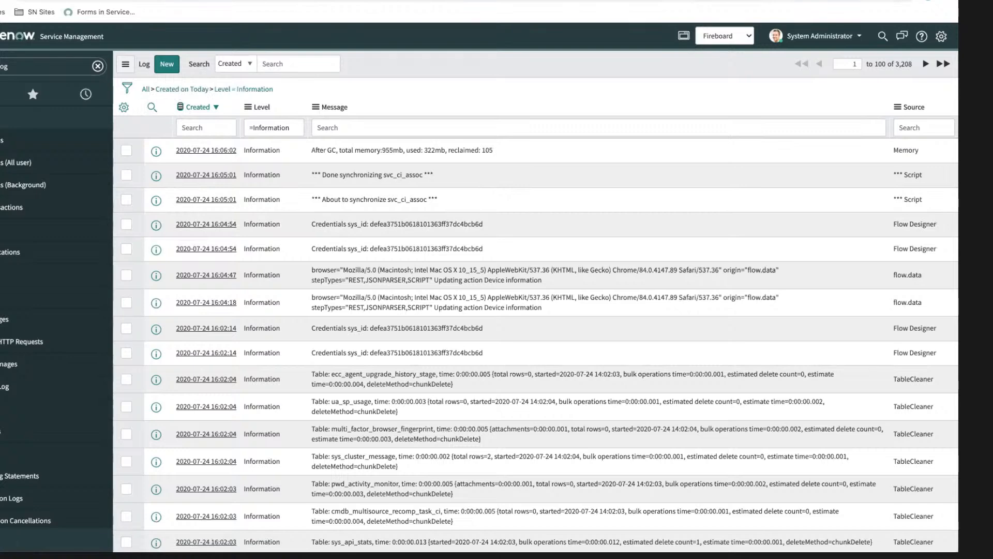
# Step: Return to the Device information action in Flow Designer, dismiss the test dialog, and open the Script step
pyautogui.hotkey('ctrl', 'Tab')
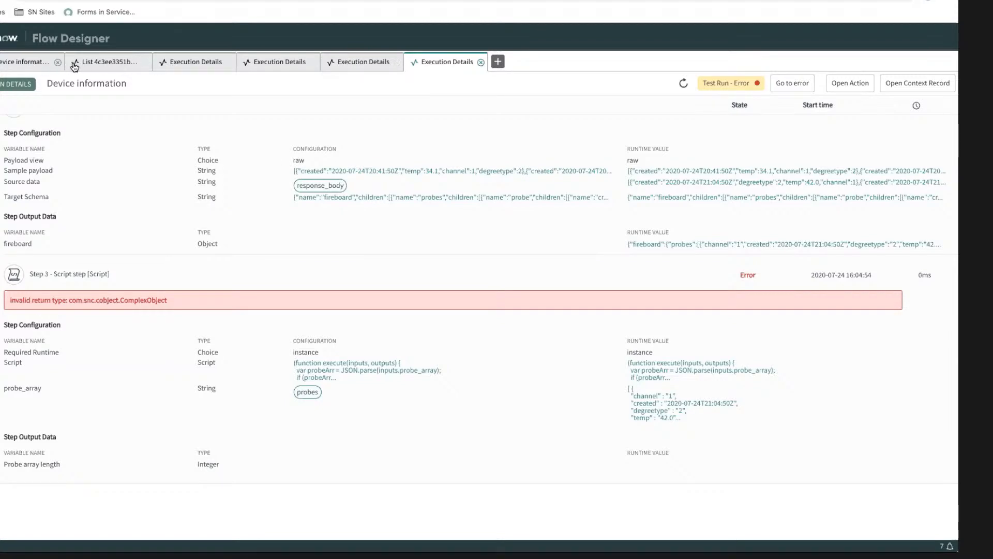
pyautogui.click(29, 61)
pyautogui.click(570, 177)
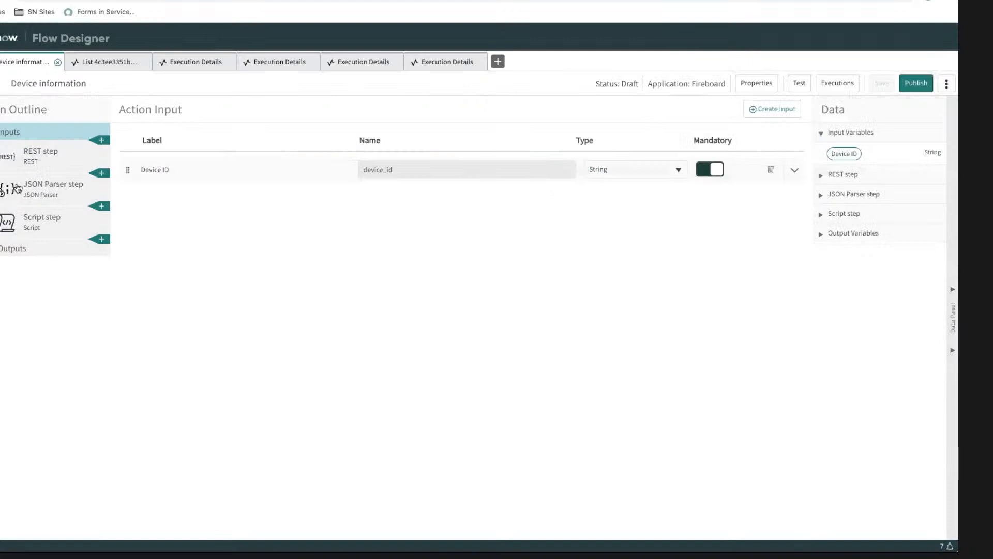
pyautogui.click(36, 223)
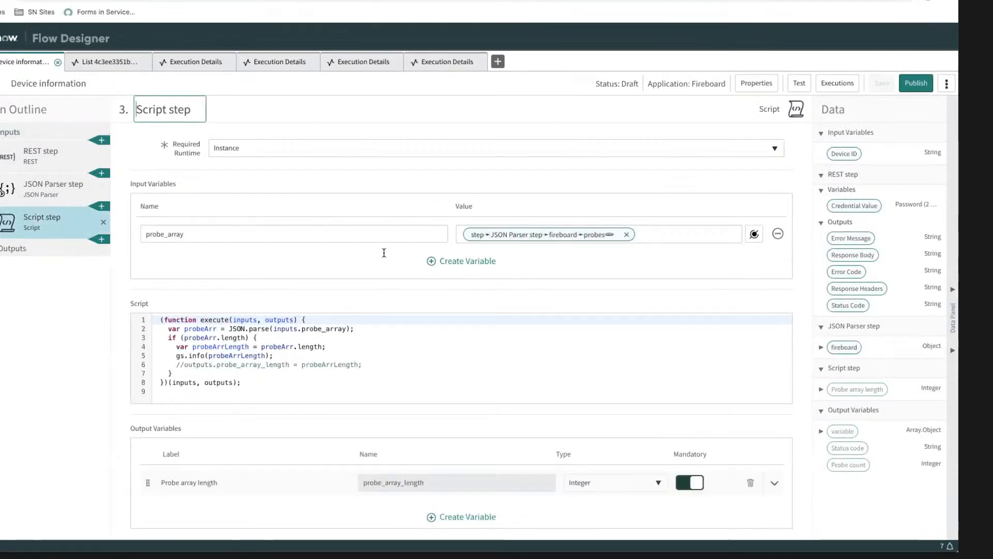
# Step: Comment out all remaining active lines inside the Script step's execute function, including the if block's closing brace, and save the action
pyautogui.click(166, 329)
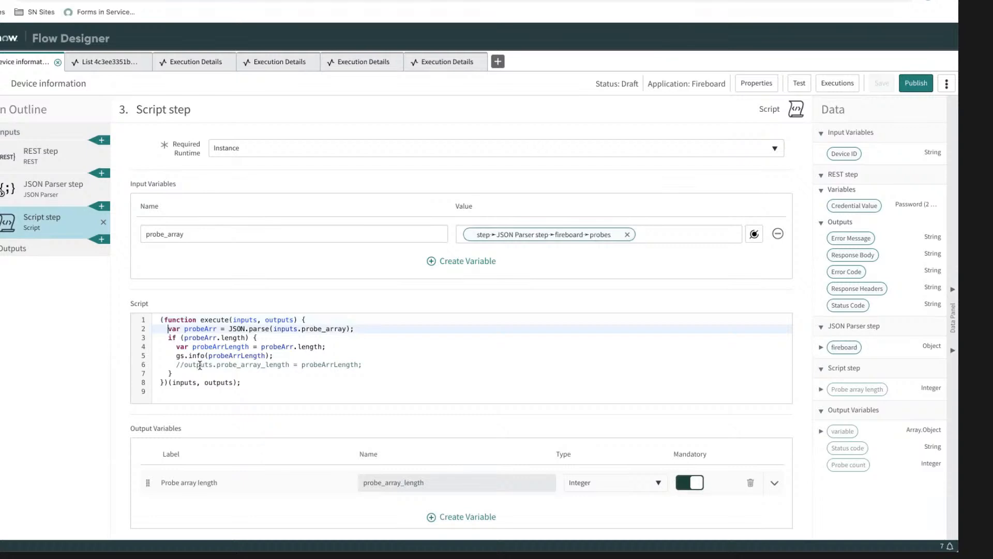
pyautogui.hotkey('ctrl', '/')
pyautogui.click(168, 337)
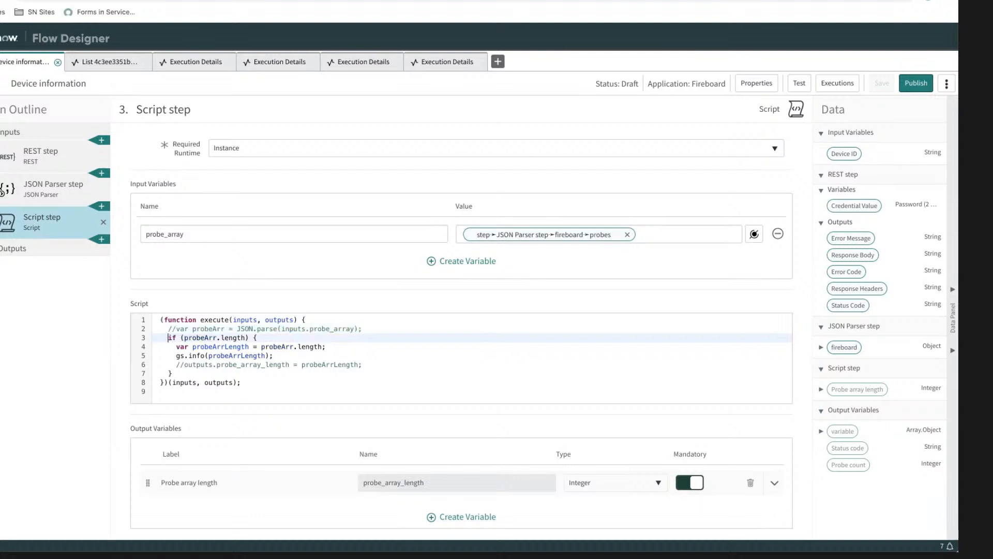
pyautogui.hotkey('ctrl', '/')
pyautogui.click(176, 346)
pyautogui.hotkey('ctrl', '/')
pyautogui.click(176, 355)
pyautogui.hotkey('ctrl', '/')
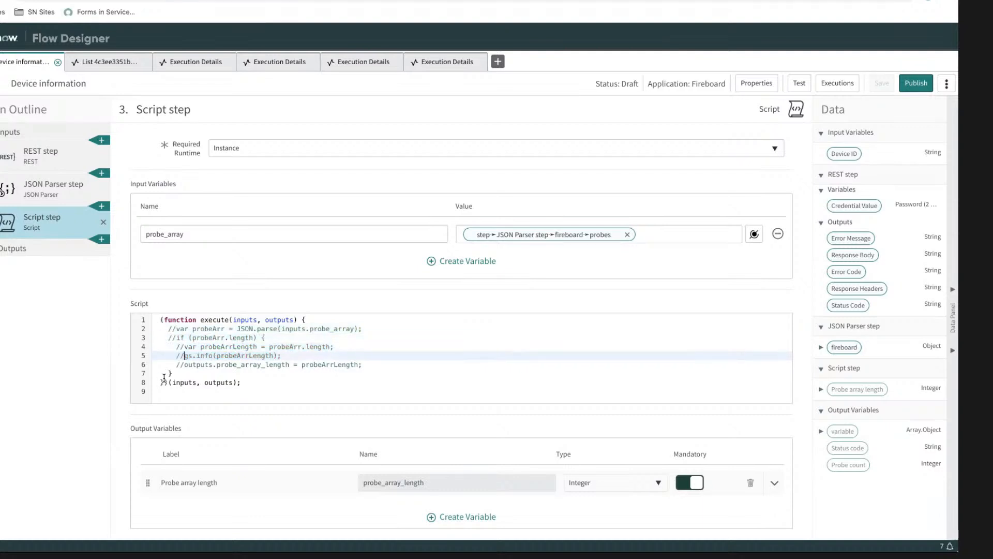
pyautogui.click(169, 372)
pyautogui.hotkey('ctrl', '/')
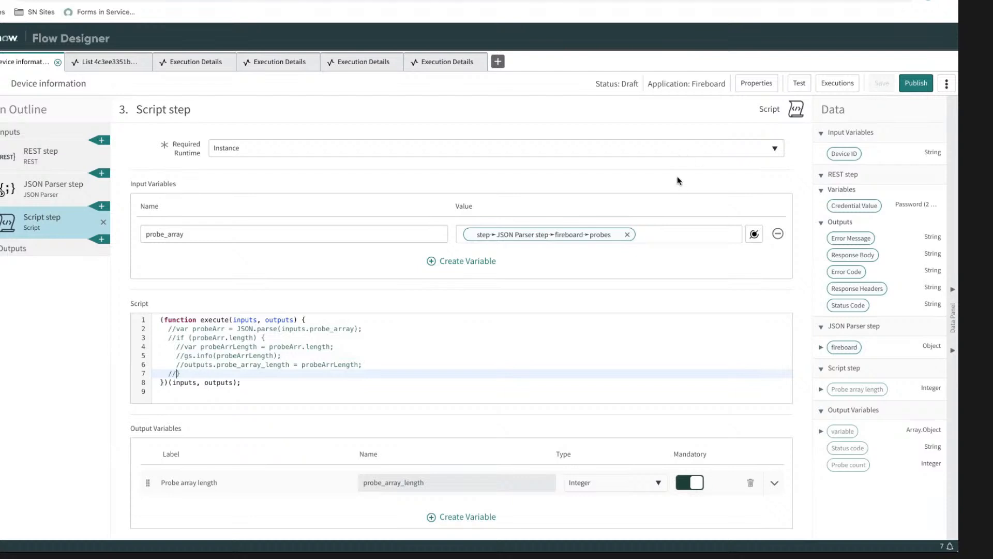
pyautogui.click(284, 379)
pyautogui.click(307, 371)
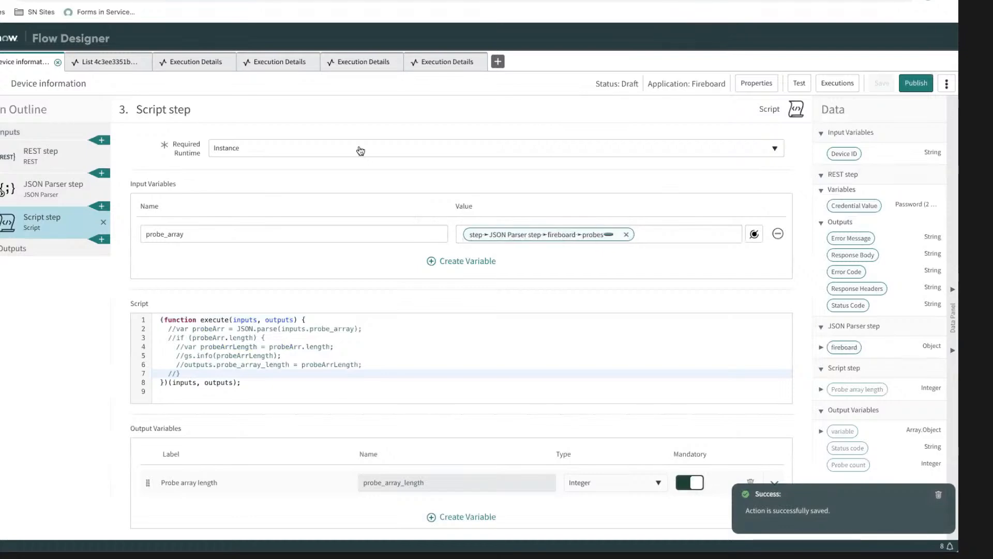
# Step: Test the action again with the default Device ID and examine the Script step's error in the new run's execution details
pyautogui.click(797, 86)
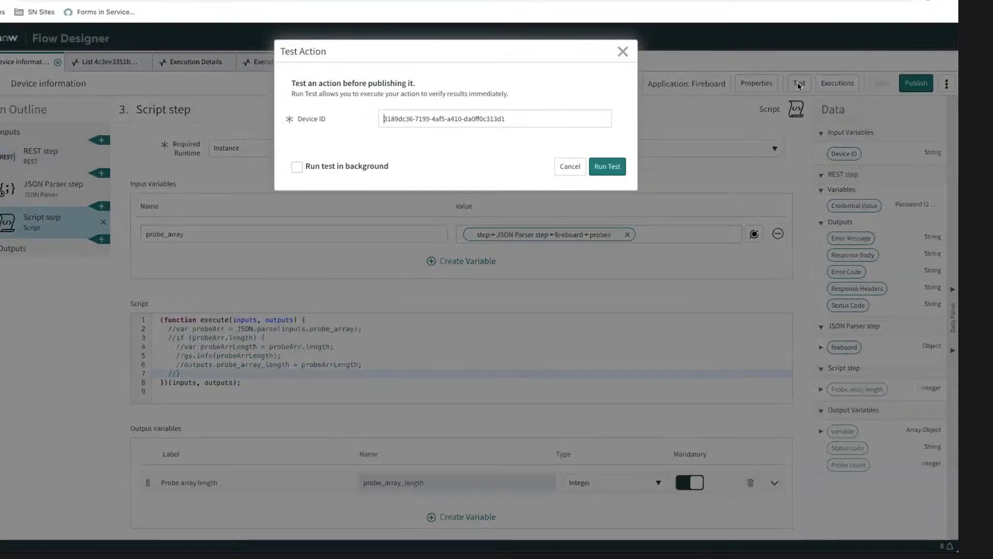
pyautogui.click(608, 166)
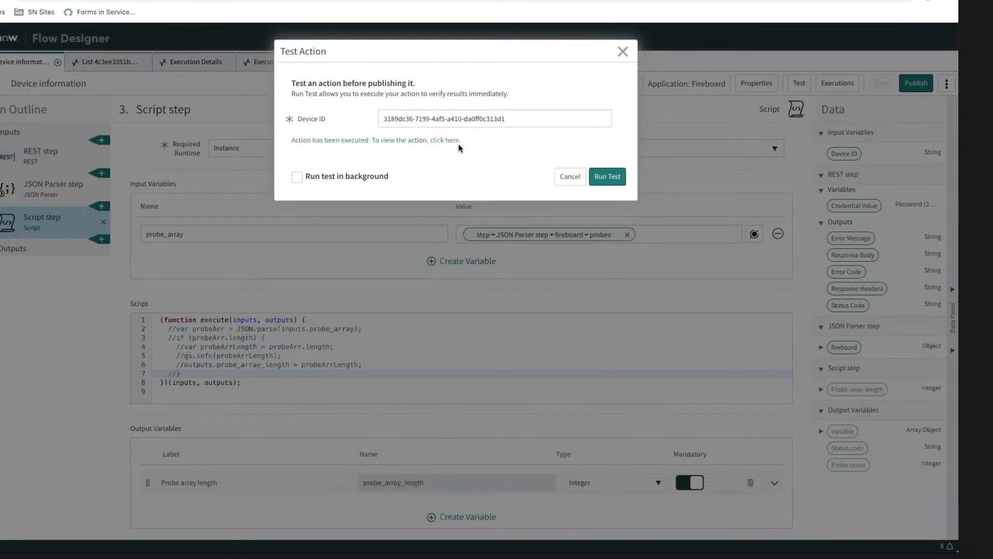
pyautogui.click(446, 139)
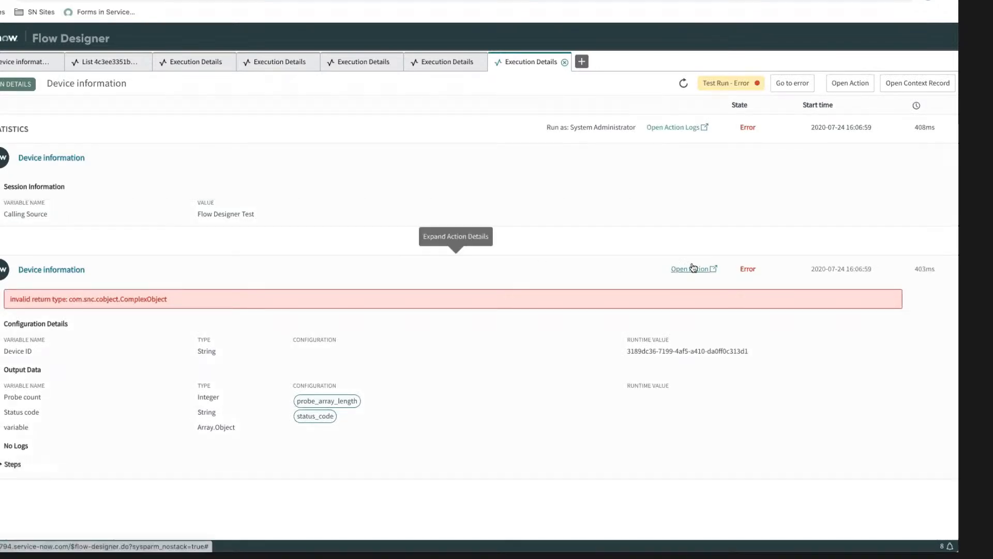
pyautogui.click(18, 465)
pyautogui.scroll(-5, 213, 364)
pyautogui.scroll(-5, 213, 364)
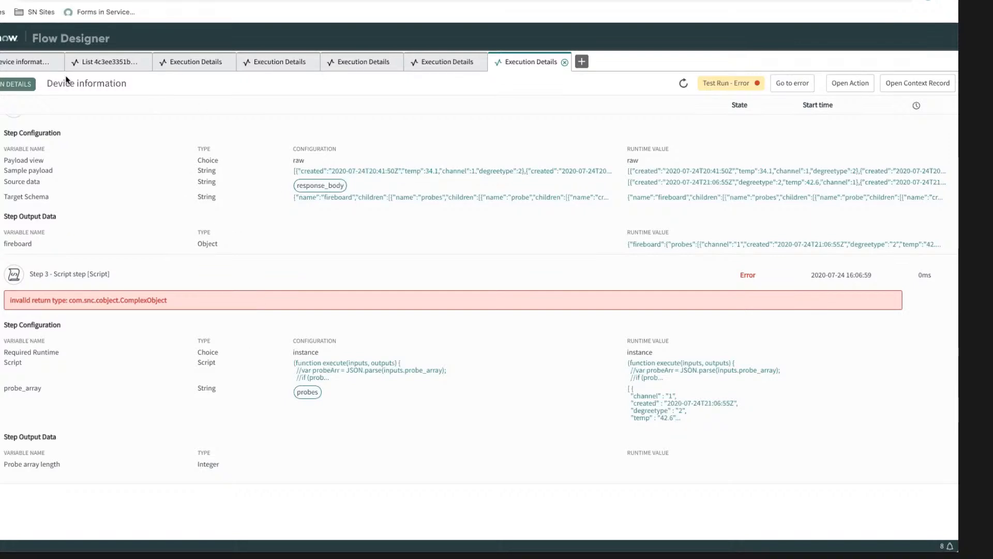
# Step: Go back to the action's Script step, dismiss the test dialog, and expand the JSON Parser step's fireboard object to inspect its contents
pyautogui.click(36, 64)
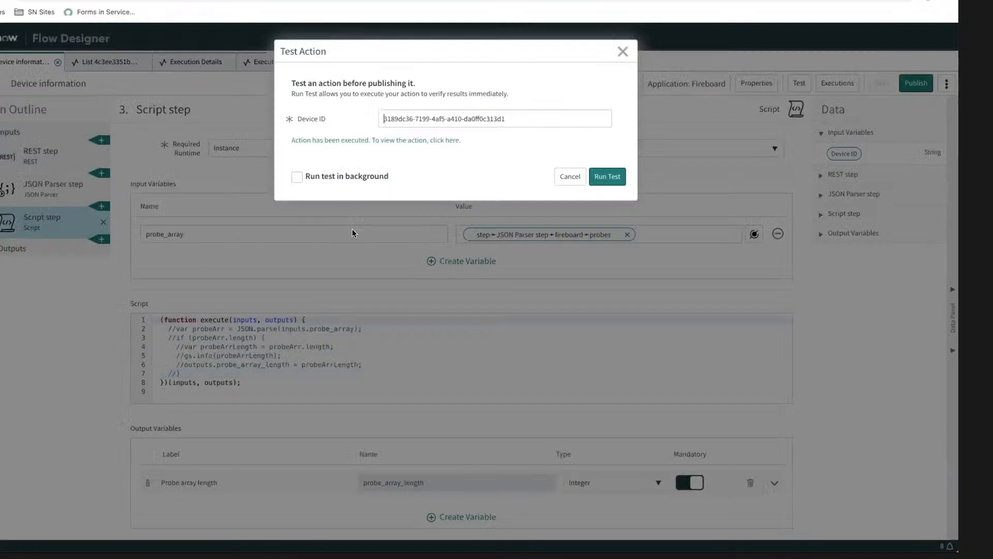
pyautogui.click(570, 178)
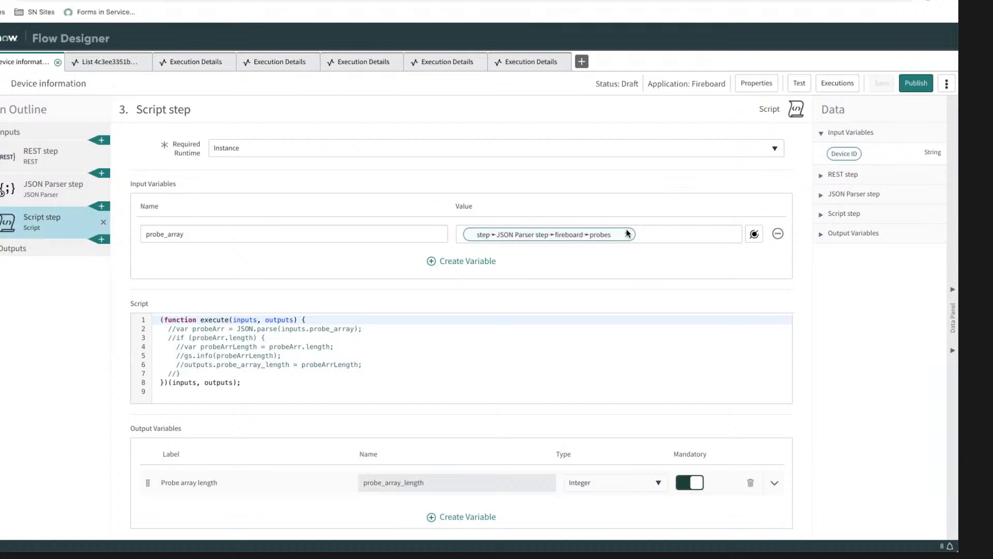
pyautogui.click(267, 239)
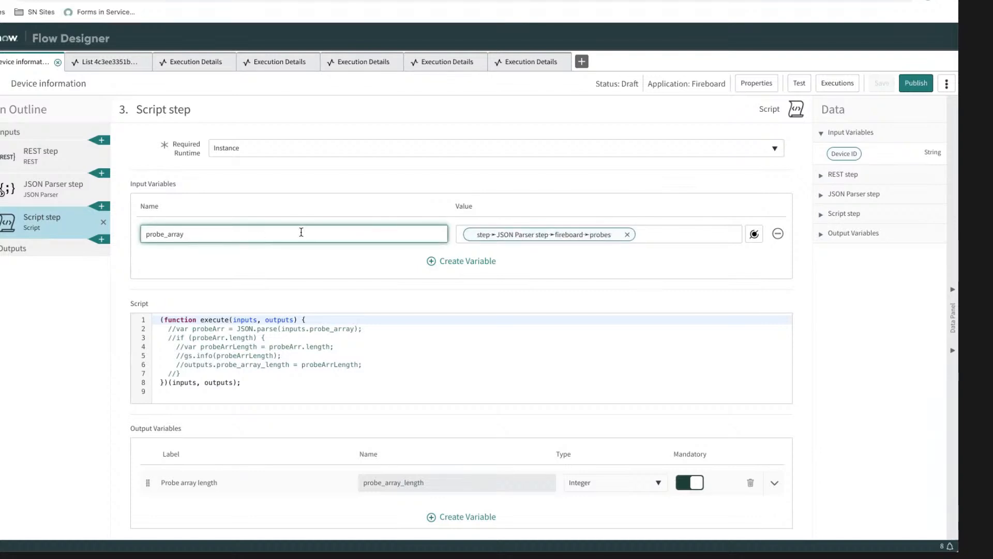
pyautogui.click(821, 195)
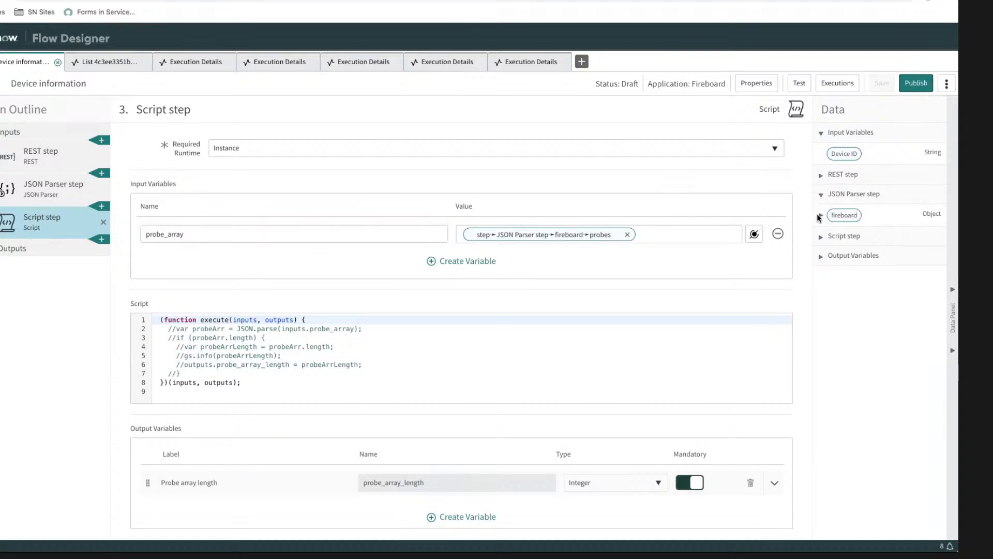
pyautogui.click(820, 217)
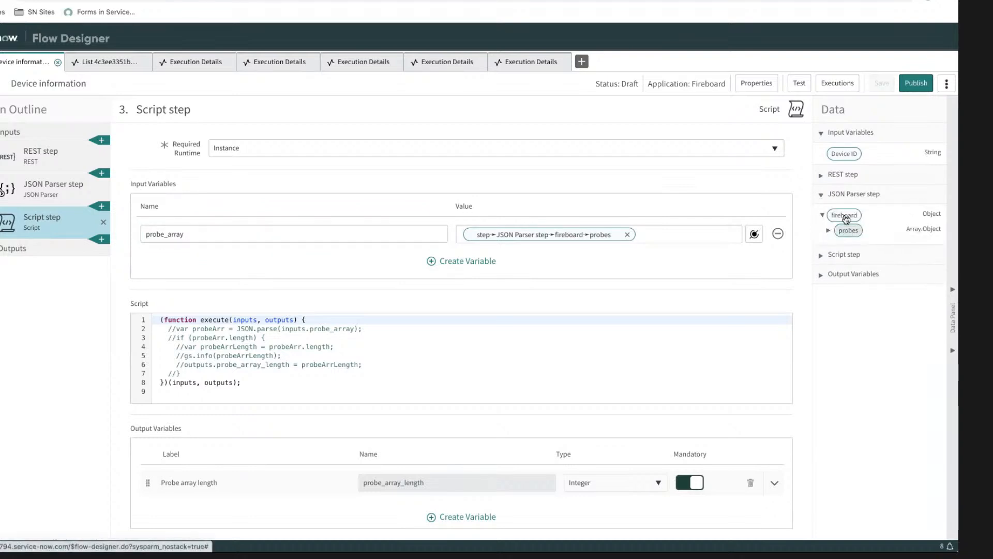
# Step: Replace the probe_array input's value with the JSON Parser step's whole fireboard object and save the action
pyautogui.click(627, 235)
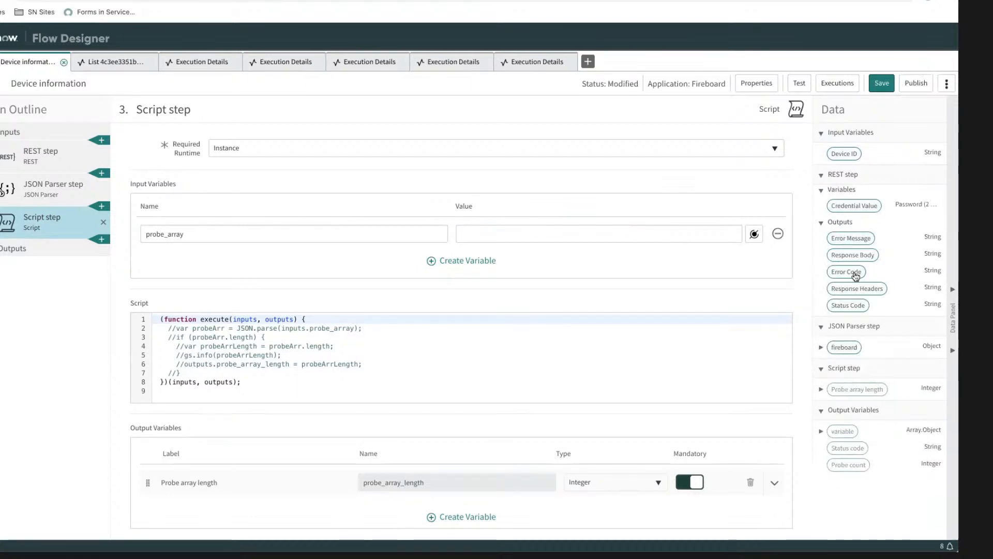
pyautogui.moveTo(854, 346); pyautogui.dragTo(519, 236)
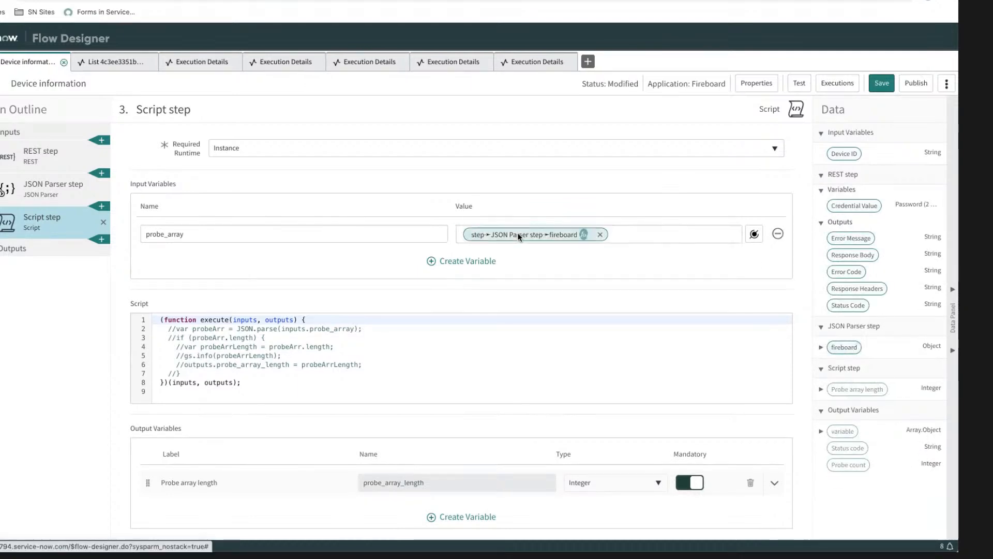
pyautogui.click(885, 89)
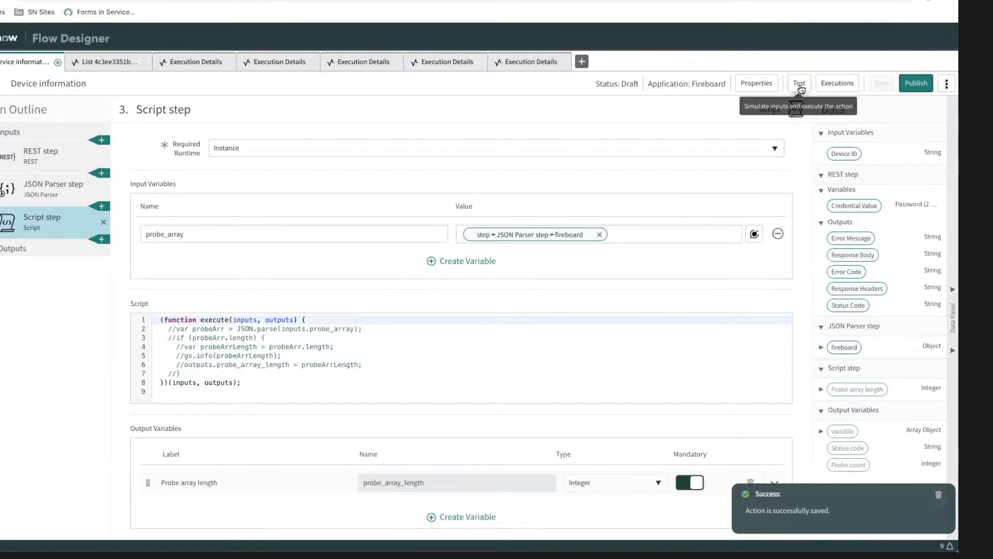
# Step: Test the action with the default Device ID and inspect the Script step's probe_array runtime value in the execution details
pyautogui.click(799, 86)
pyautogui.click(608, 165)
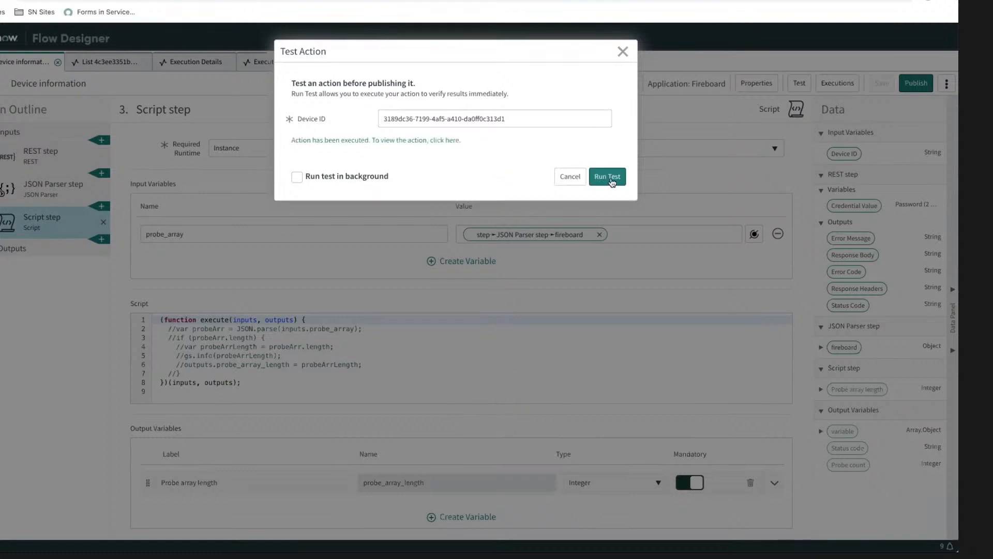
pyautogui.click(440, 139)
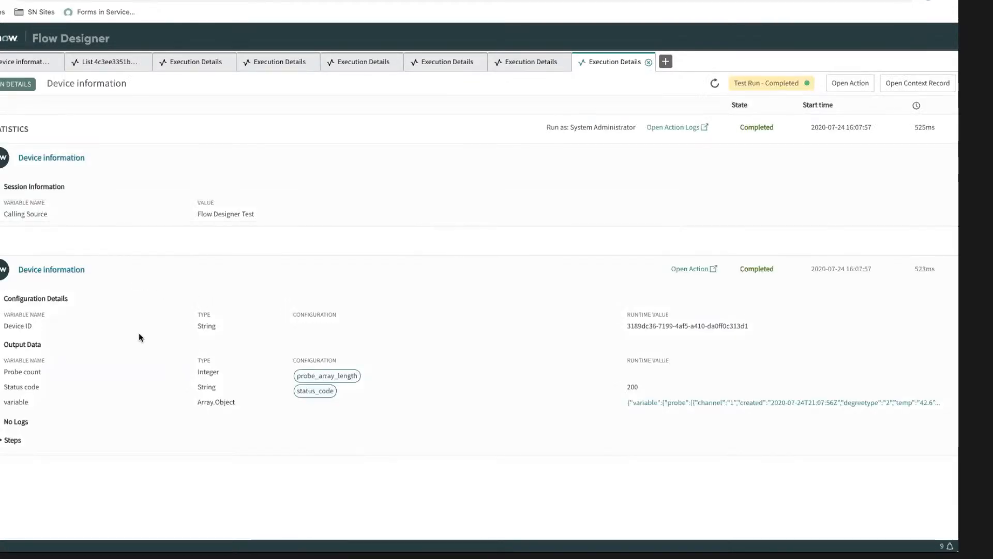
pyautogui.click(8, 440)
pyautogui.scroll(-15, 131, 401)
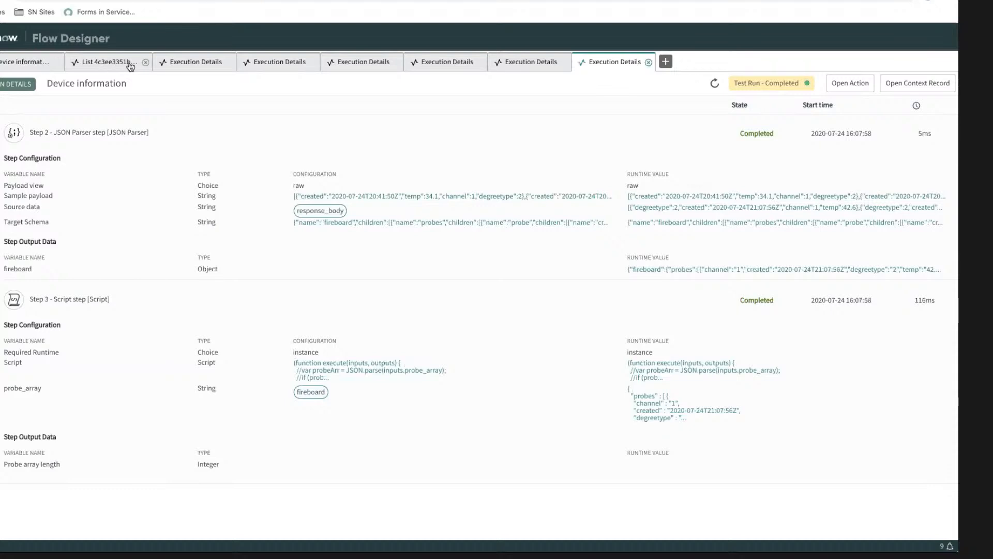
pyautogui.click(662, 406)
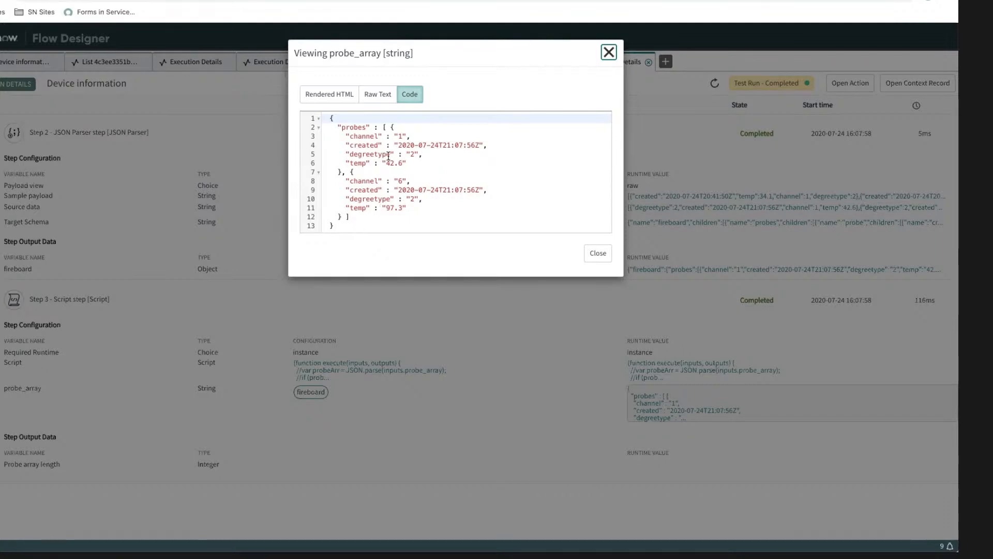
pyautogui.click(382, 128)
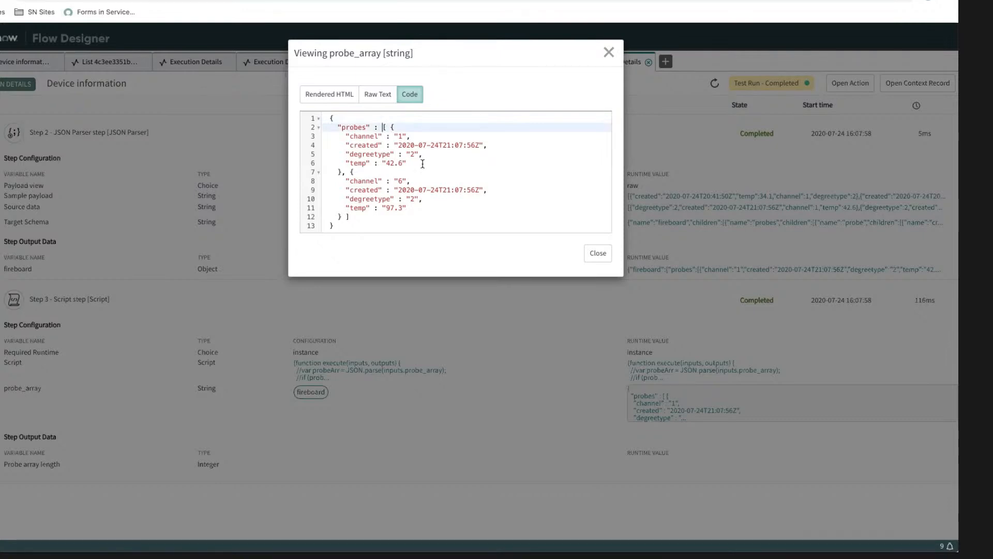
pyautogui.click(597, 253)
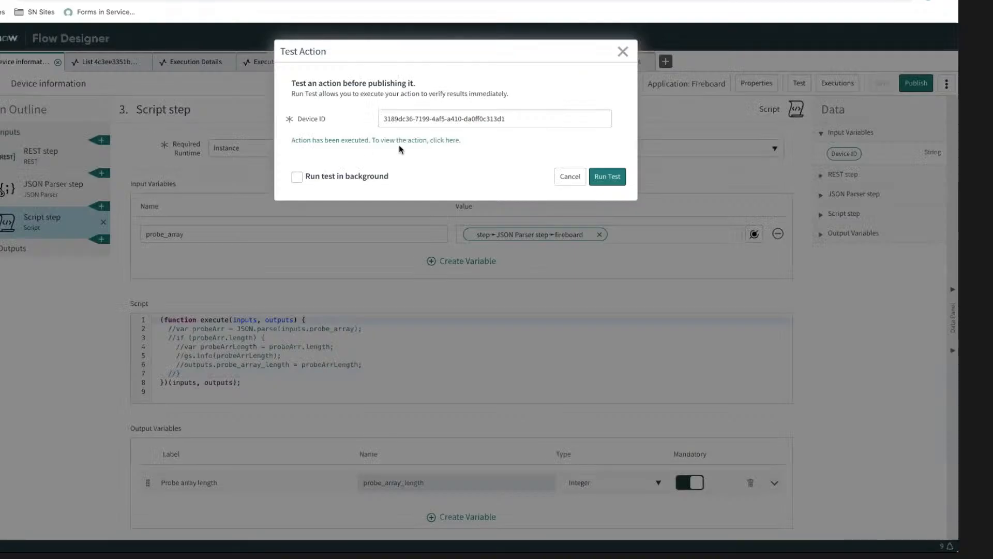
# Step: Back in the action's Script step, uncomment the probeArr declaration and make it parse inputs.probe_array.probes
pyautogui.click(569, 177)
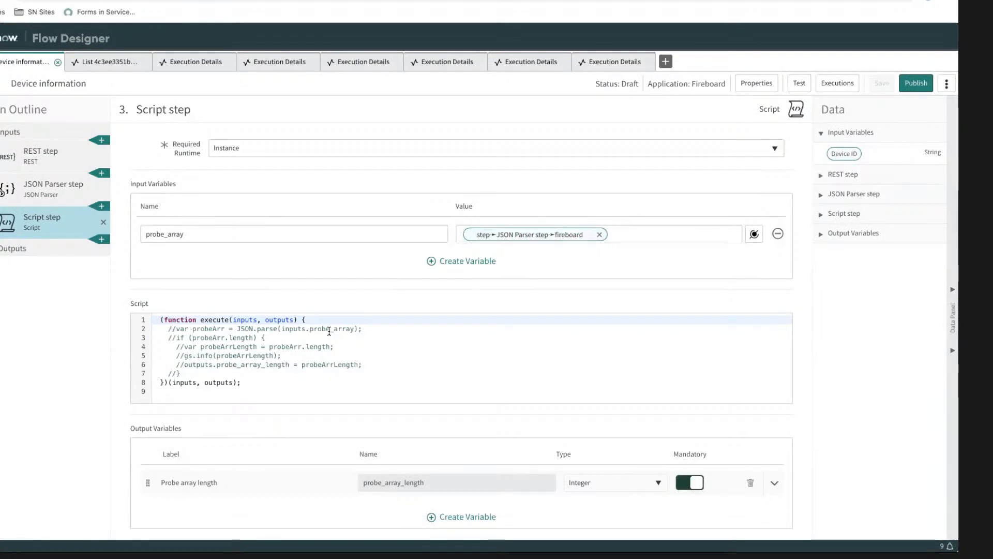
pyautogui.click(188, 328)
pyautogui.click(175, 329)
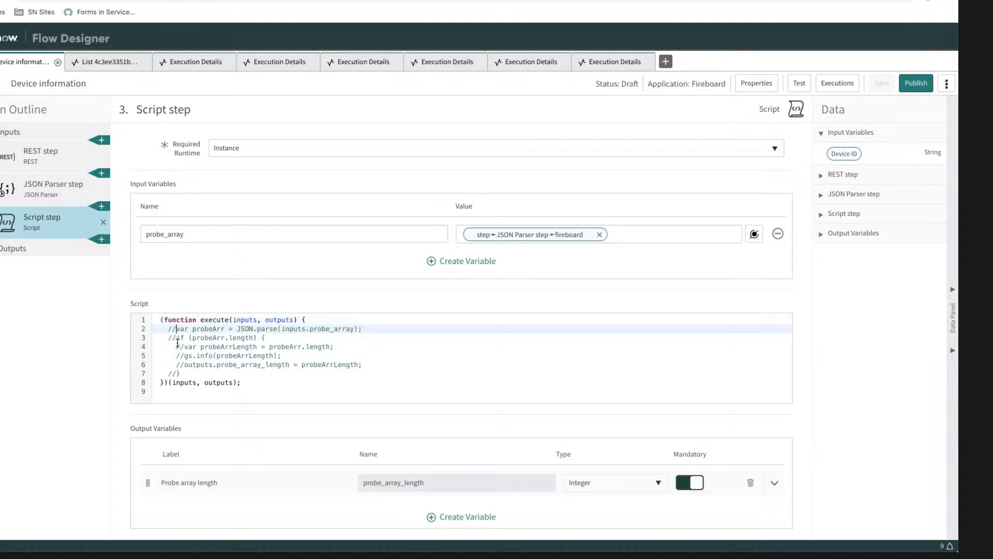
pyautogui.press('BackSpace')
pyautogui.press('BackSpace')
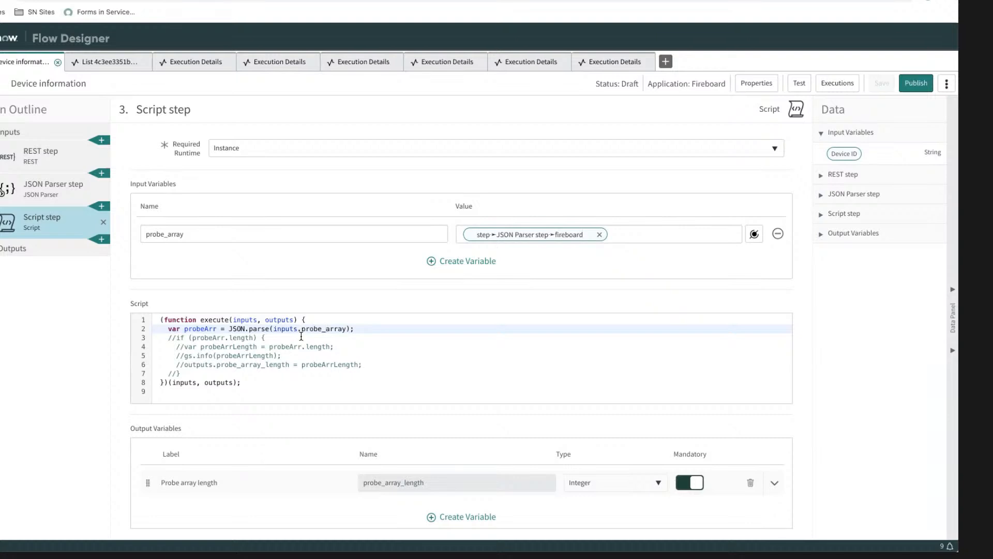
pyautogui.write('fireboard.')
pyautogui.press('BackSpace')
pyautogui.press('BackSpace')
pyautogui.press('BackSpace')
pyautogui.press('BackSpace')
pyautogui.press('BackSpace')
pyautogui.press('BackSpace')
pyautogui.press('BackSpace')
pyautogui.press('BackSpace')
pyautogui.press('BackSpace')
pyautogui.press('BackSpace')
pyautogui.write('.probe')
# Step: Uncomment the if block, its probeArrLength declaration, output assignment and closing brace, leaving the gs.info line commented, and save the action
pyautogui.click(177, 337)
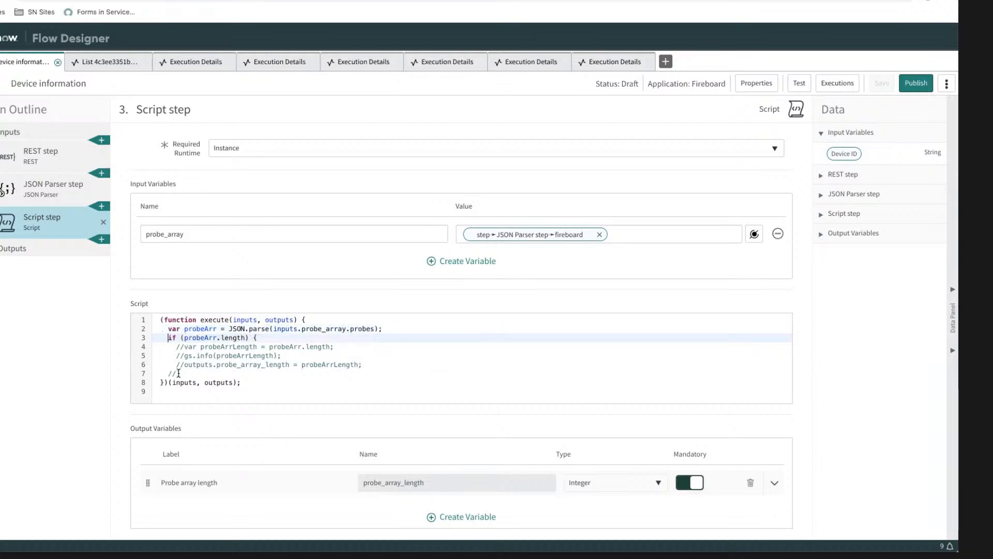
pyautogui.press('BackSpace')
pyautogui.press('BackSpace')
pyautogui.click(184, 346)
pyautogui.press('BackSpace')
pyautogui.press('BackSpace')
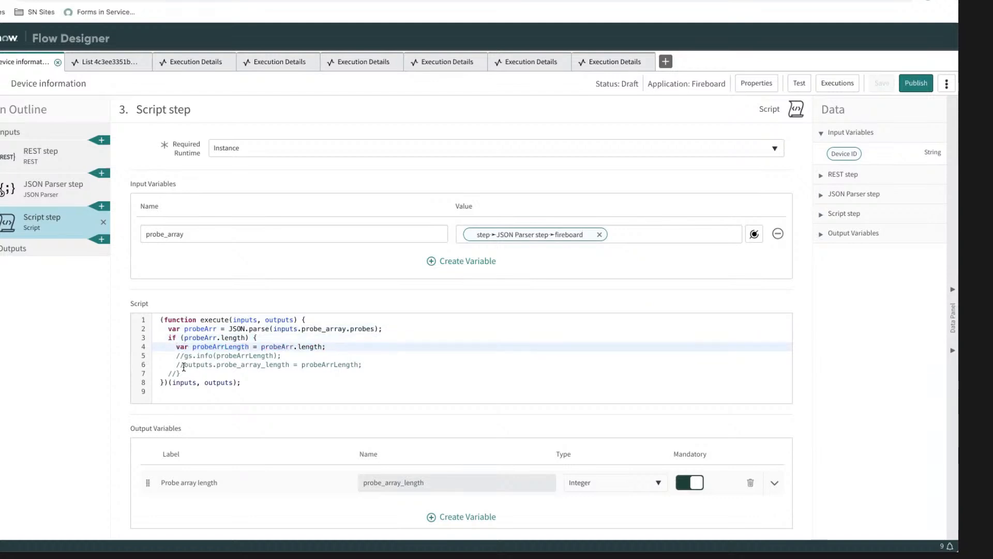
pyautogui.click(183, 364)
pyautogui.press('BackSpace')
pyautogui.press('BackSpace')
pyautogui.click(181, 373)
pyautogui.press('BackSpace')
pyautogui.press('BackSpace')
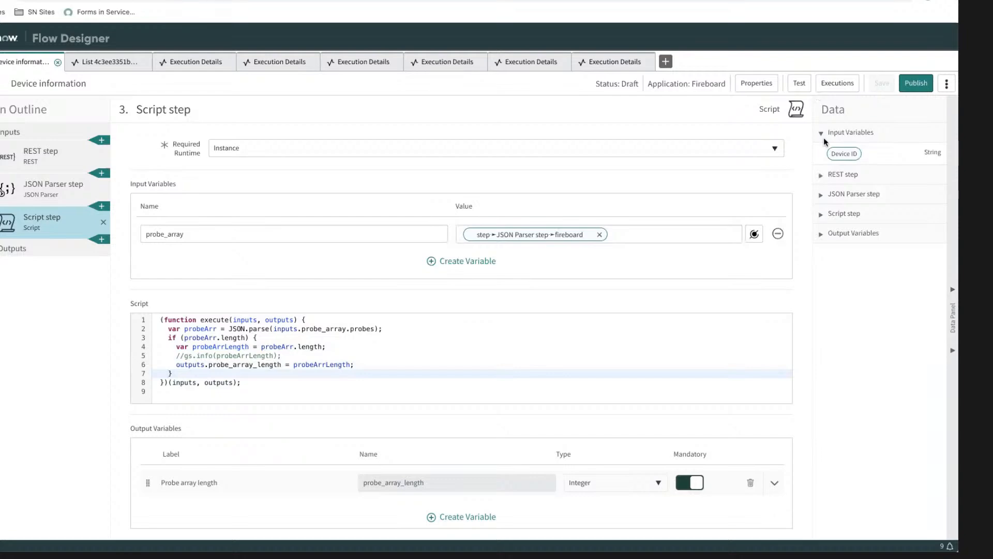
pyautogui.click(844, 319)
pyautogui.click(880, 83)
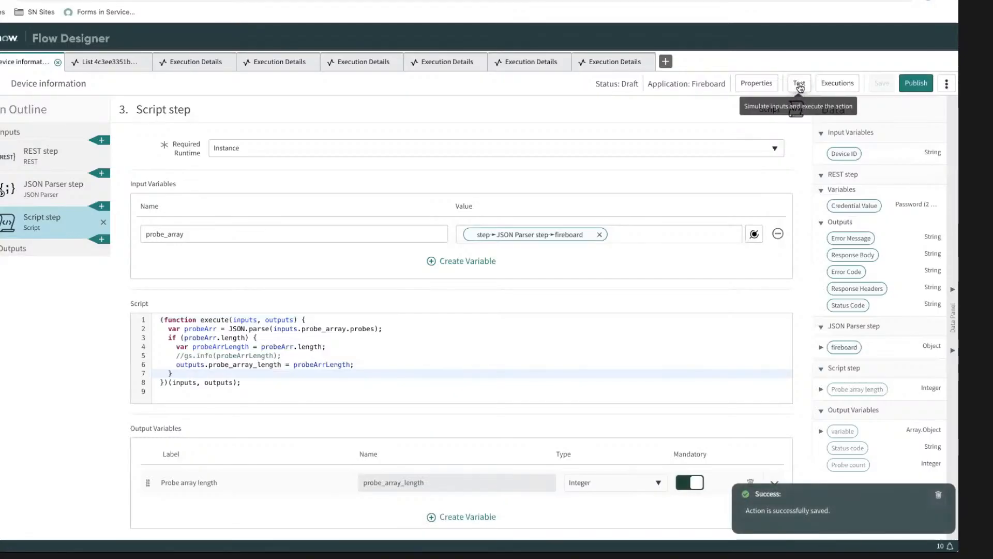
# Step: Run the action test with the default Device ID and examine the Script step's status in the new execution details
pyautogui.click(798, 83)
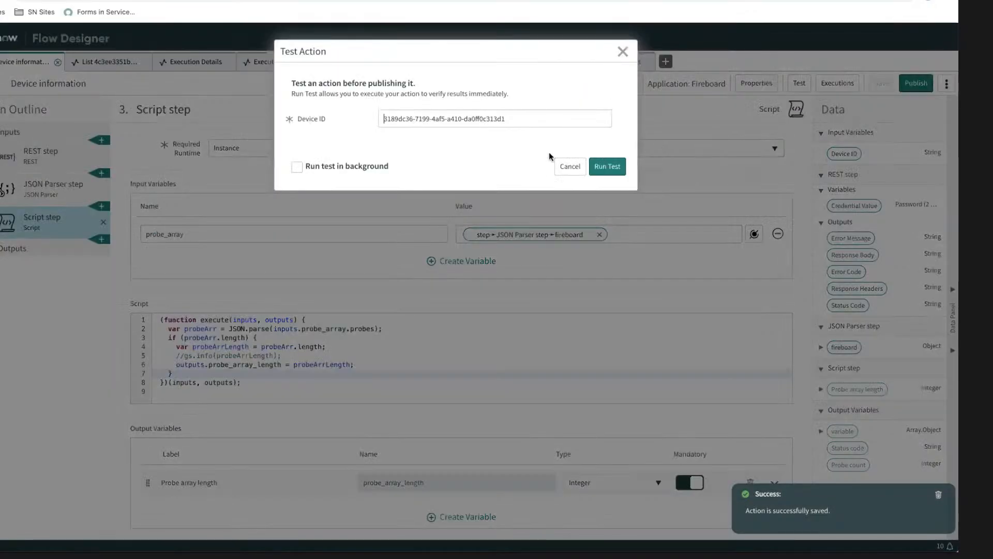
pyautogui.click(607, 166)
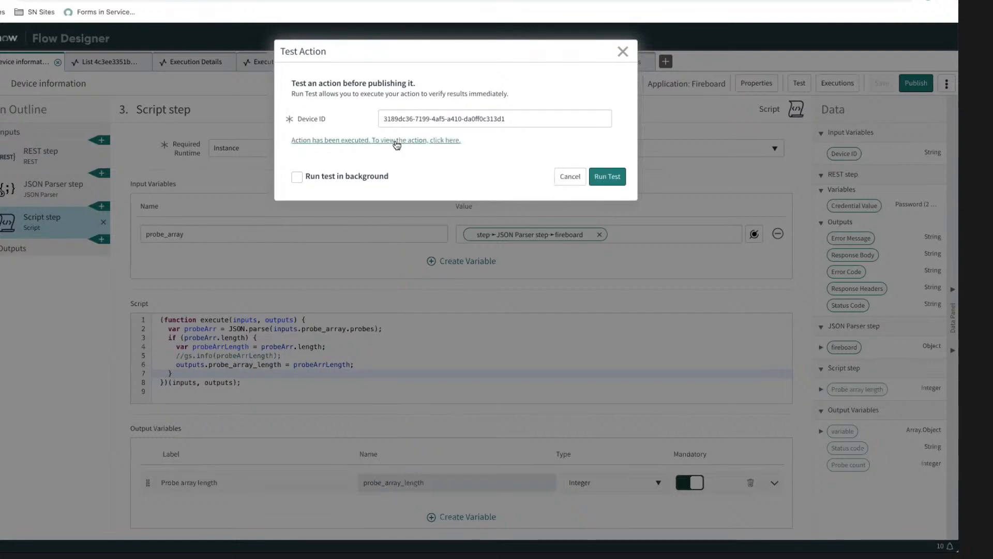
pyautogui.click(395, 142)
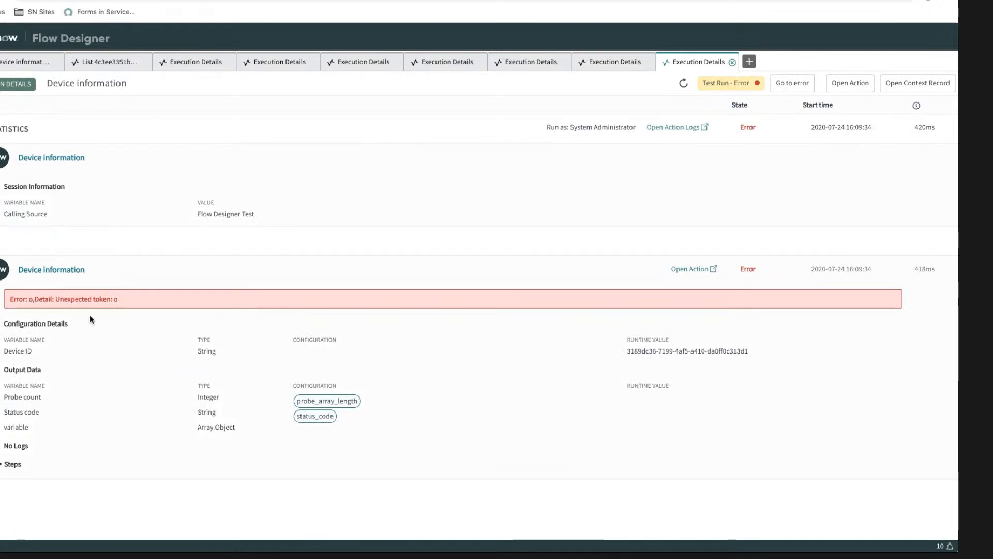
pyautogui.click(13, 464)
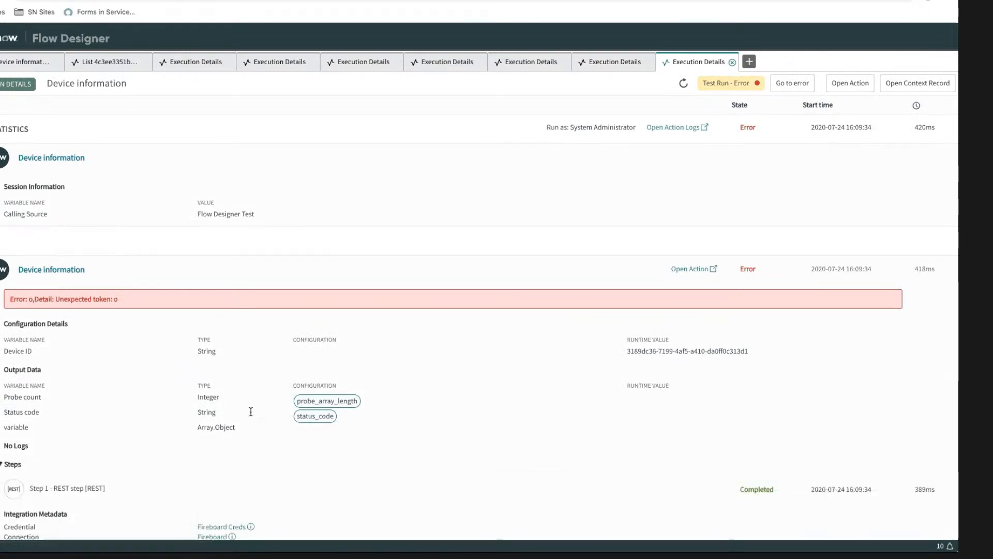
pyautogui.scroll(-5, 167, 407)
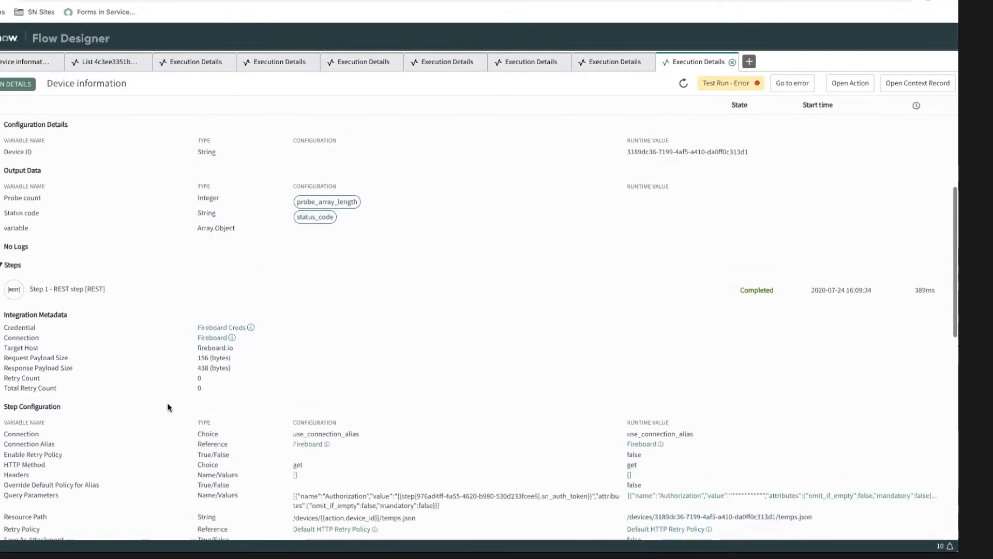
pyautogui.scroll(-15, 167, 407)
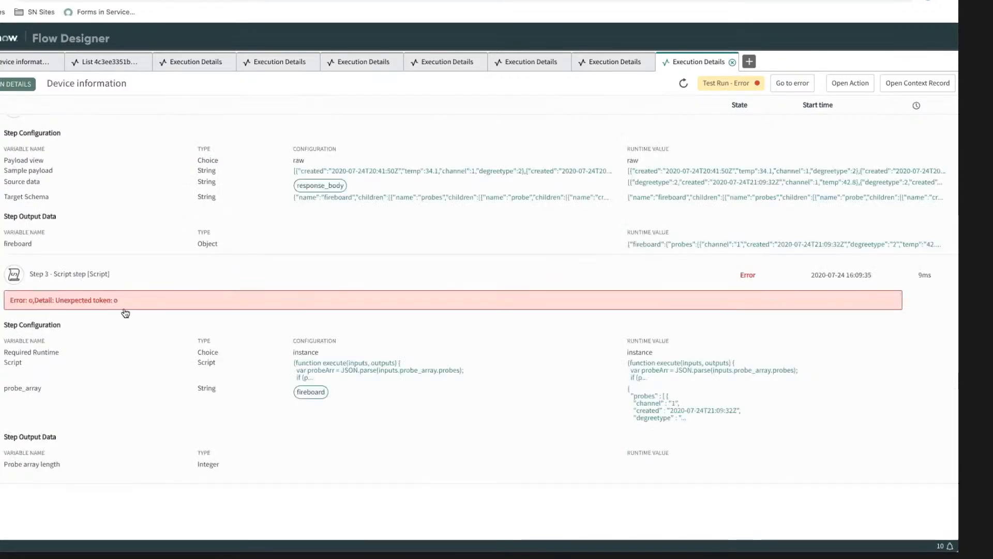
# Step: Inspect the runtime values of the Script step's probe_array input and of its script
pyautogui.click(655, 403)
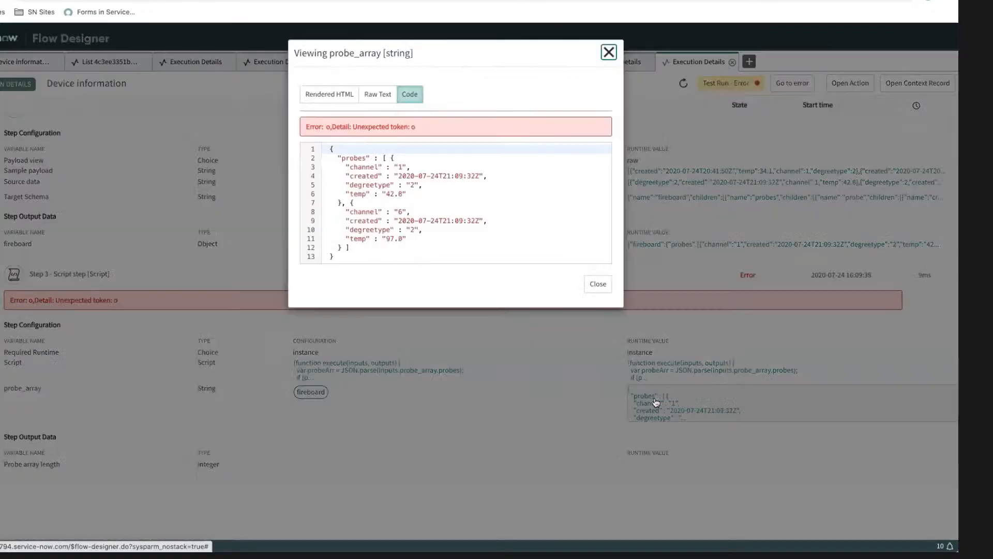
pyautogui.click(598, 286)
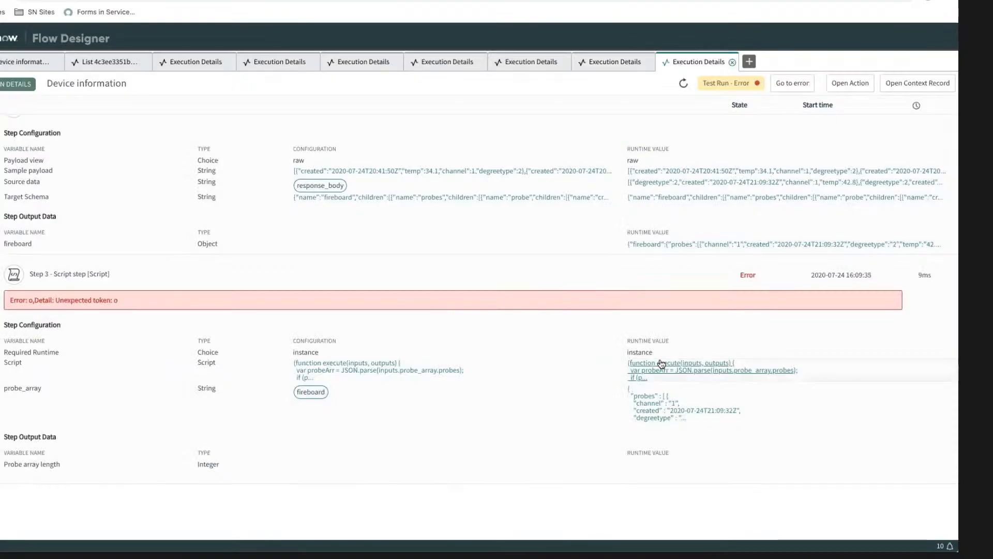
pyautogui.click(662, 363)
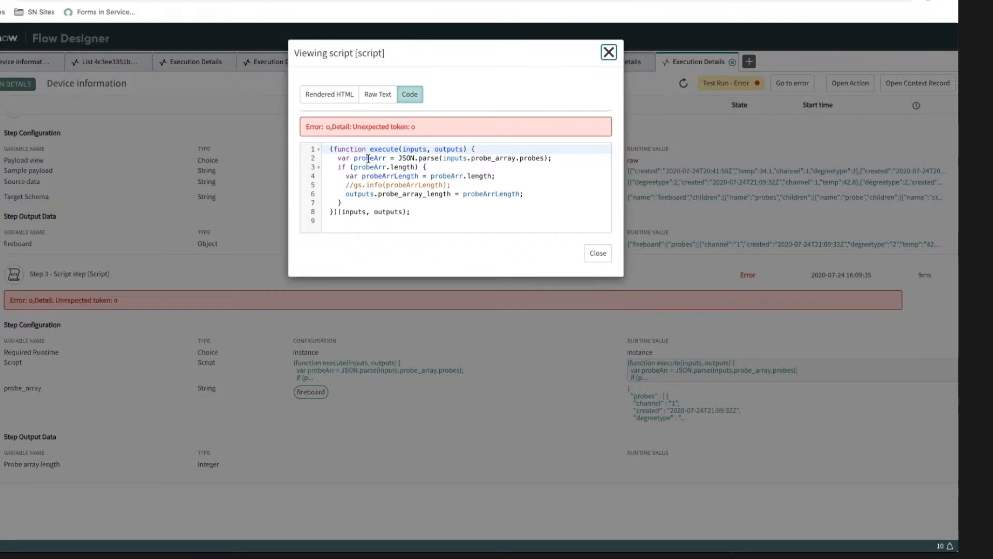
pyautogui.click(608, 52)
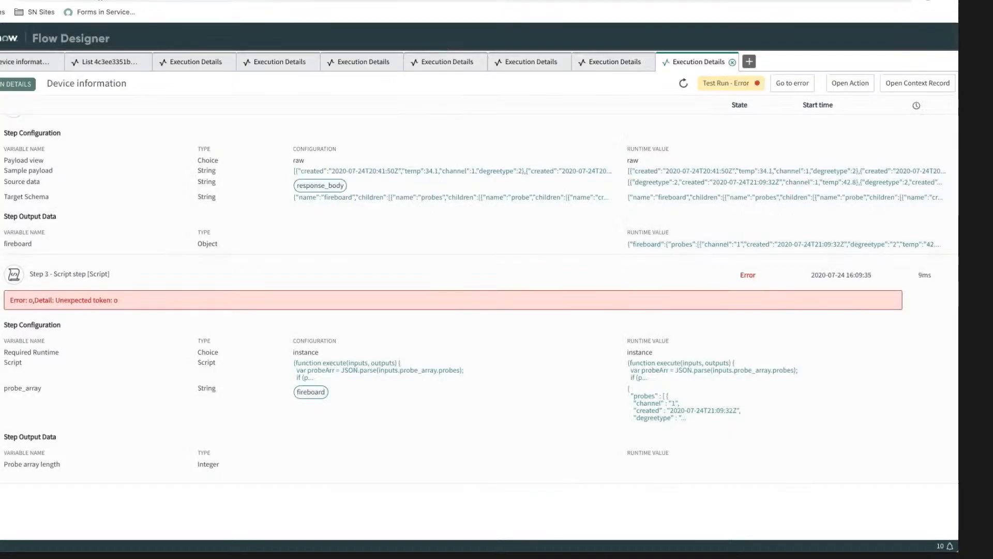
# Step: Back in the action's Script step, remove the JSON.parse call so probeArr equals inputs.probe_array.probes, and save the action
pyautogui.click(12, 63)
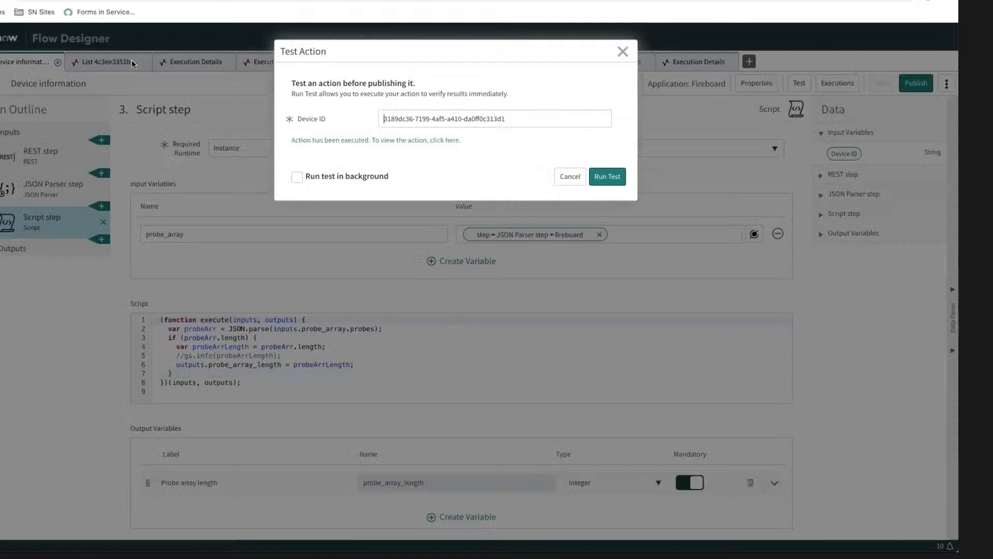
pyautogui.click(569, 176)
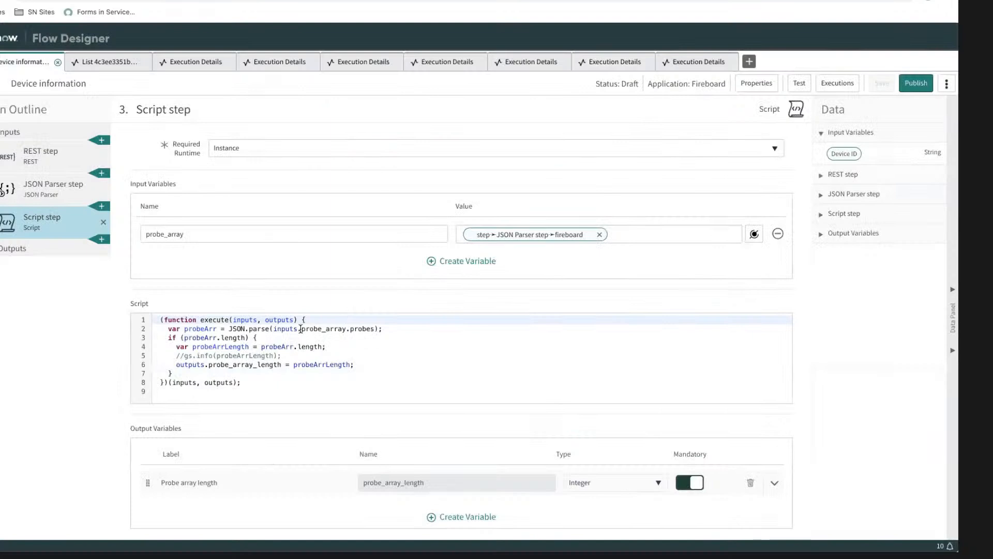
pyautogui.click(273, 328)
pyautogui.press('BackSpace')
pyautogui.press('BackSpace')
pyautogui.press('BackSpace')
pyautogui.press('BackSpace')
pyautogui.press('BackSpace')
pyautogui.press('BackSpace')
pyautogui.press('BackSpace')
pyautogui.press('BackSpace')
pyautogui.press('BackSpace')
pyautogui.press('BackSpace')
pyautogui.press('BackSpace')
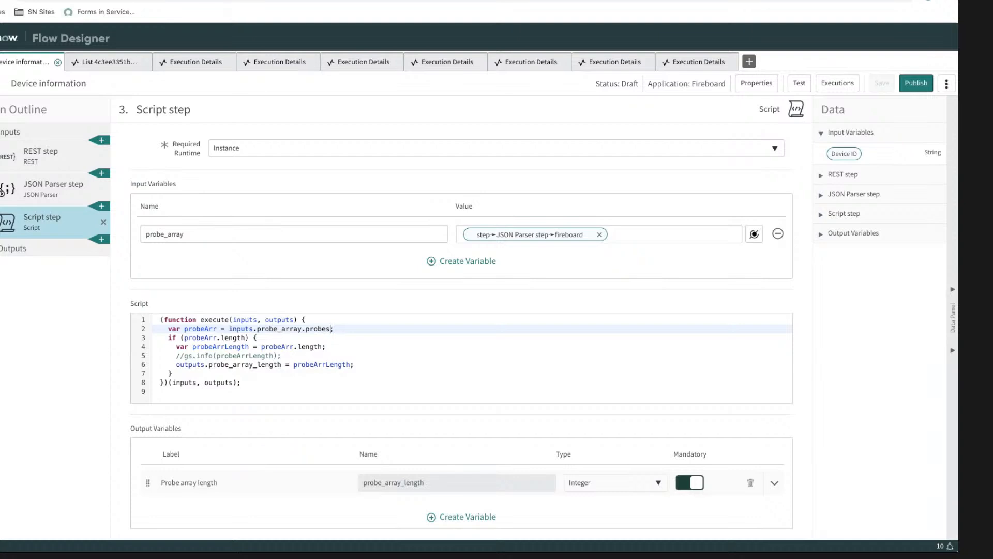
pyautogui.click(831, 348)
pyautogui.click(882, 83)
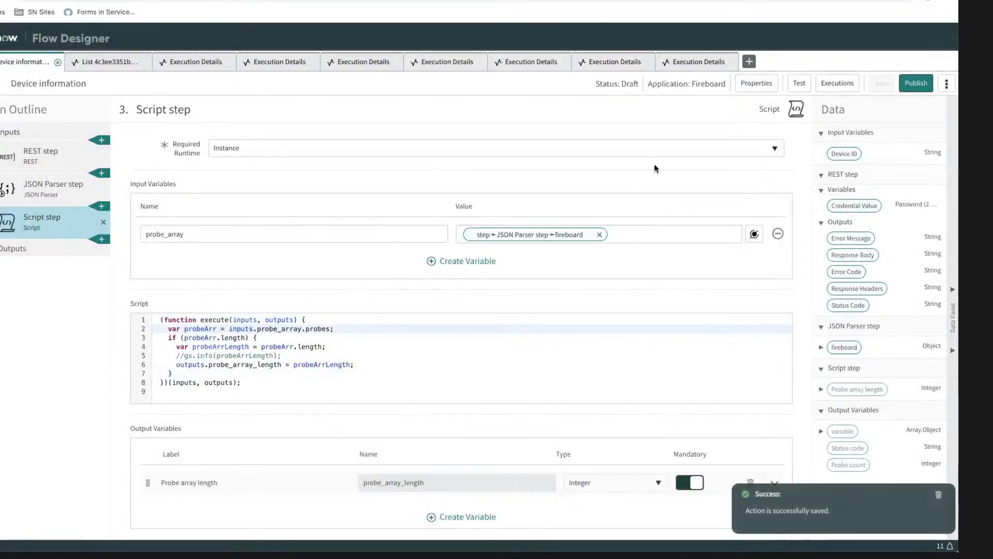
# Step: Retest the action with the default Device ID and check the Script step's Probe array length output and the action's output data
pyautogui.click(799, 83)
pyautogui.click(607, 166)
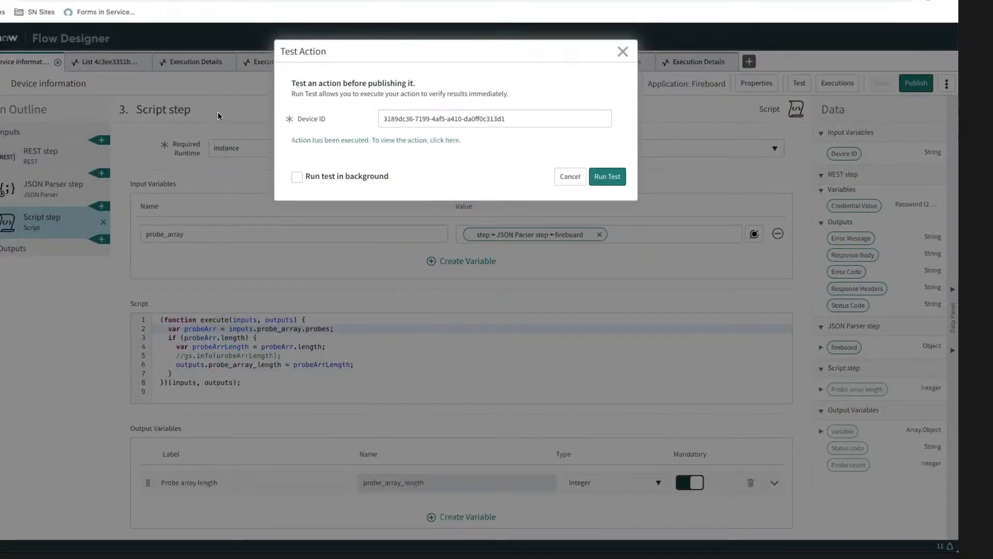
pyautogui.click(331, 142)
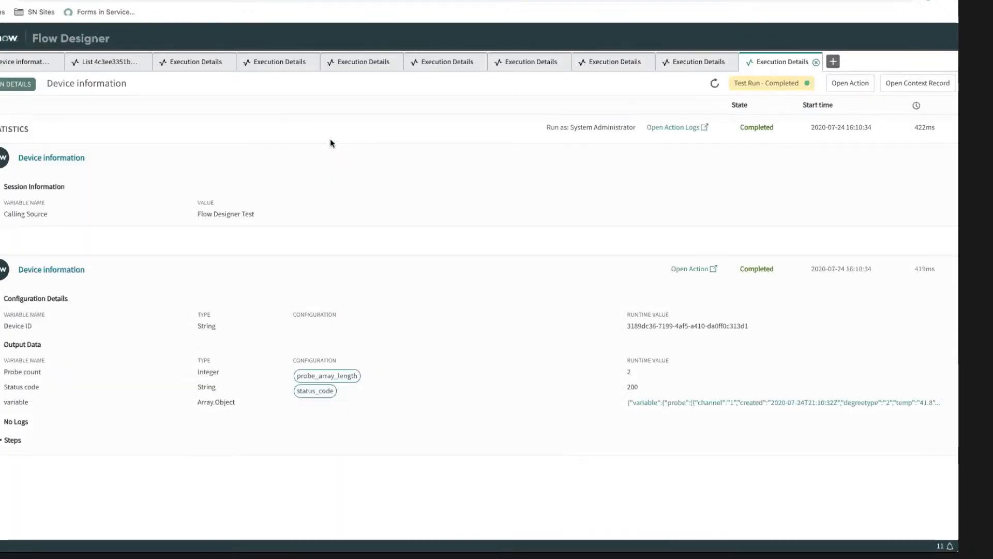
pyautogui.click(11, 440)
pyautogui.scroll(-6, 145, 406)
pyautogui.scroll(-8, 145, 404)
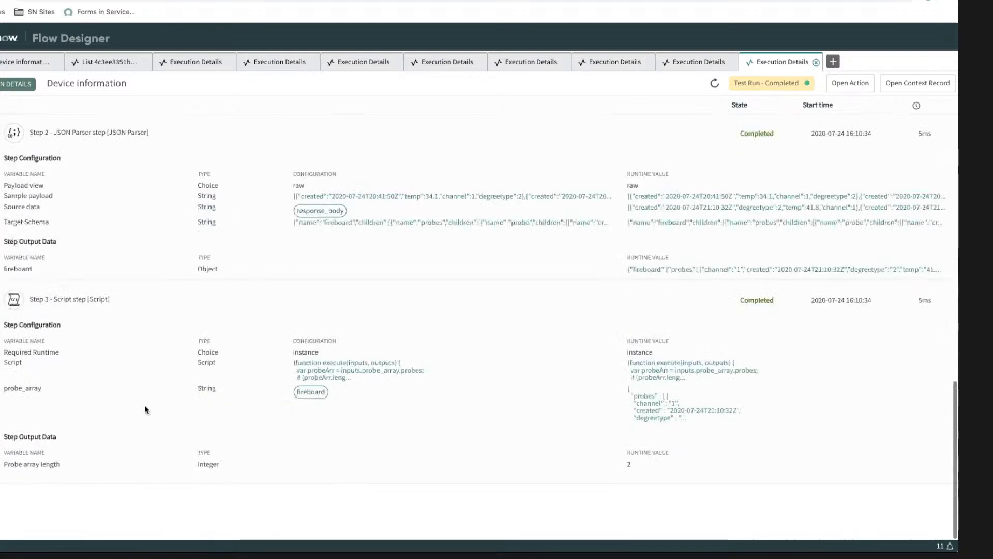
pyautogui.click(622, 468)
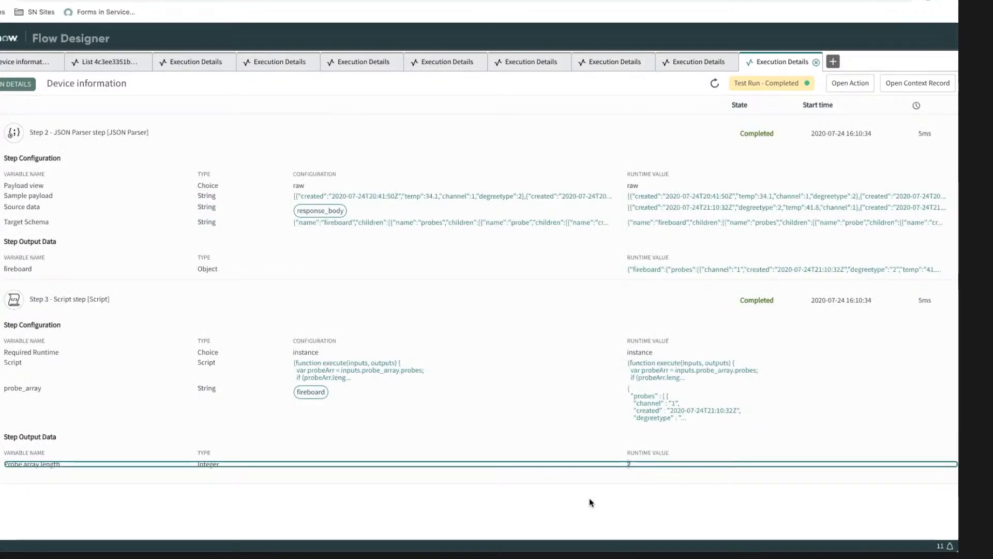
pyautogui.click(584, 512)
pyautogui.scroll(15, 568, 488)
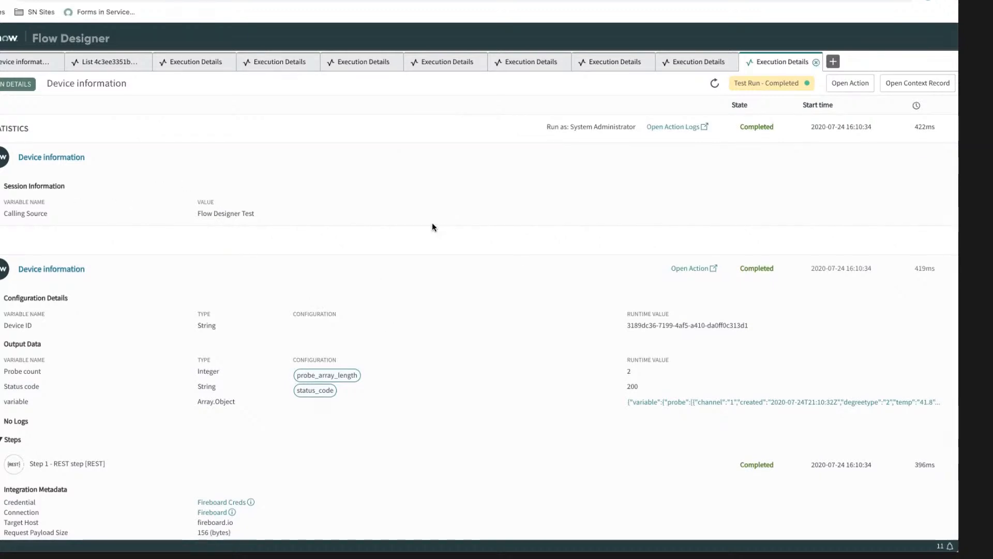
# Step: Check the Probe count, Status code and variable runtime values in the test run's output data
pyautogui.scroll(-4, 433, 224)
pyautogui.scroll(1, 430, 224)
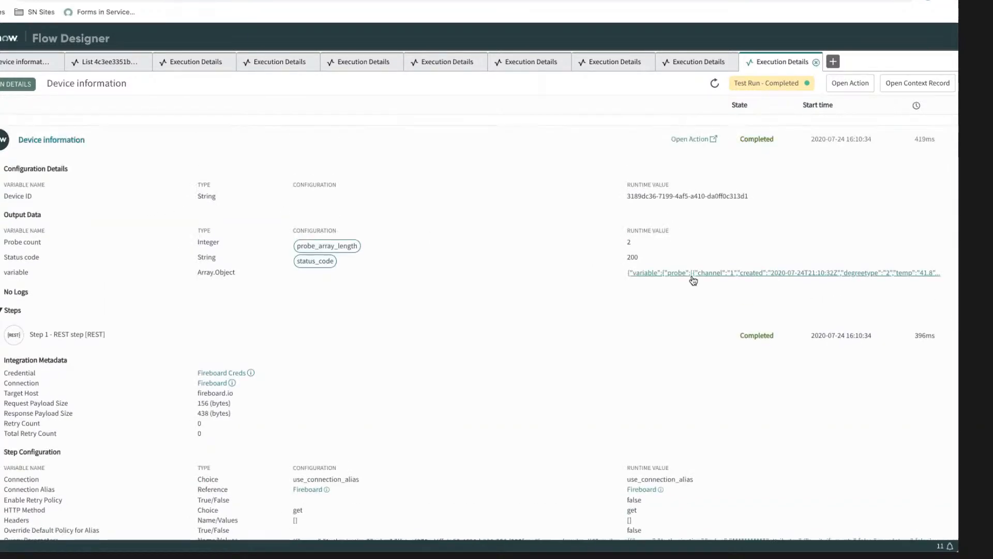
pyautogui.click(627, 244)
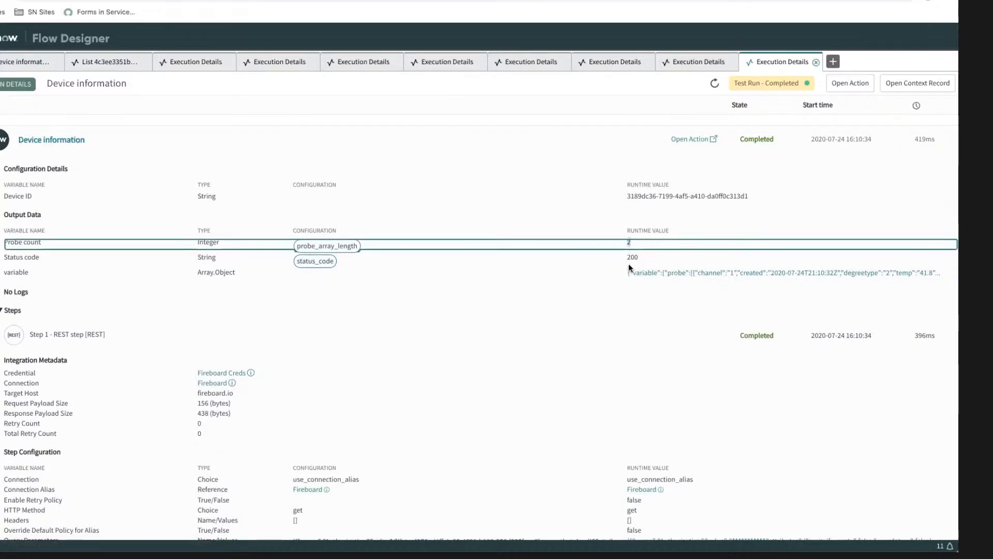
pyautogui.click(631, 256)
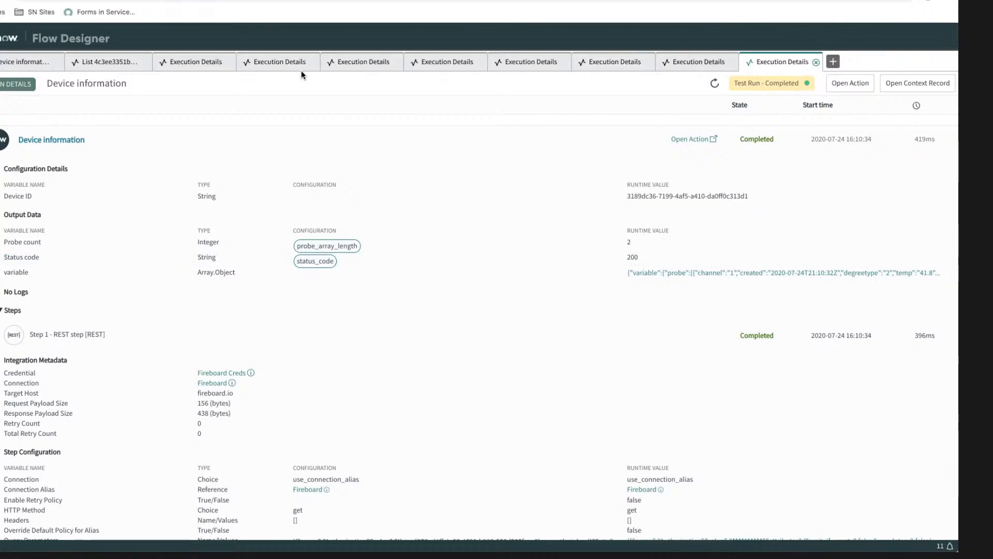
# Step: Dismiss the Test Action dialog of the Device information action and publish the action
pyautogui.click(21, 63)
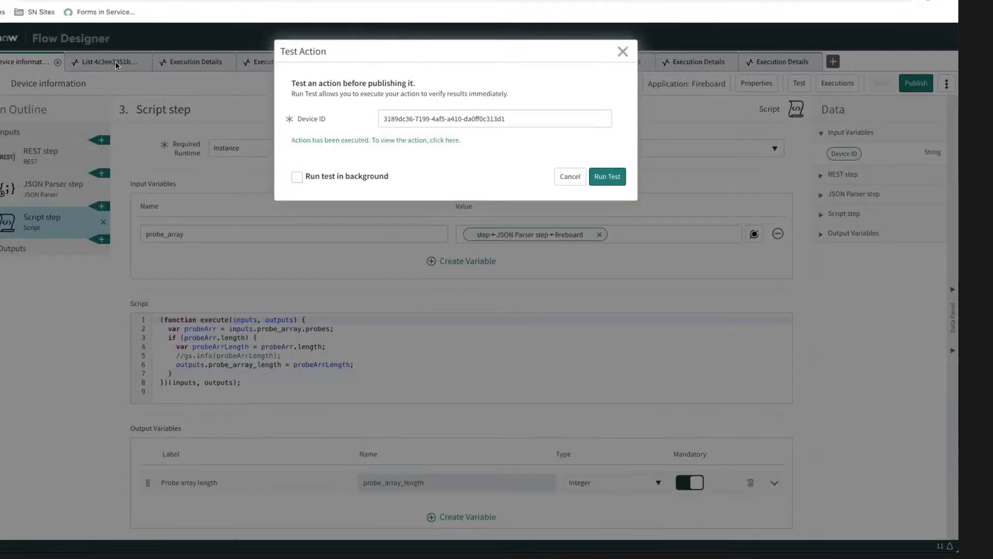
pyautogui.click(566, 177)
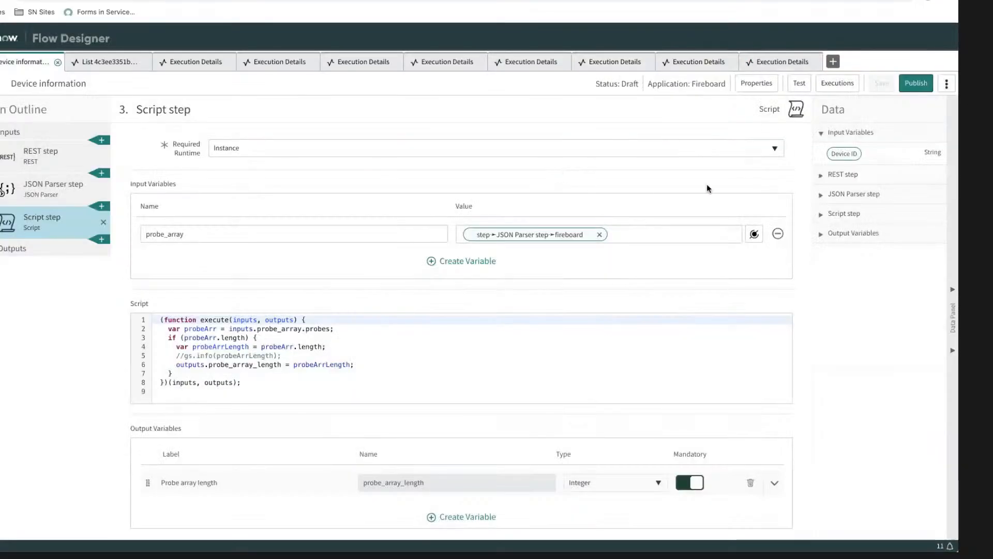
pyautogui.click(915, 84)
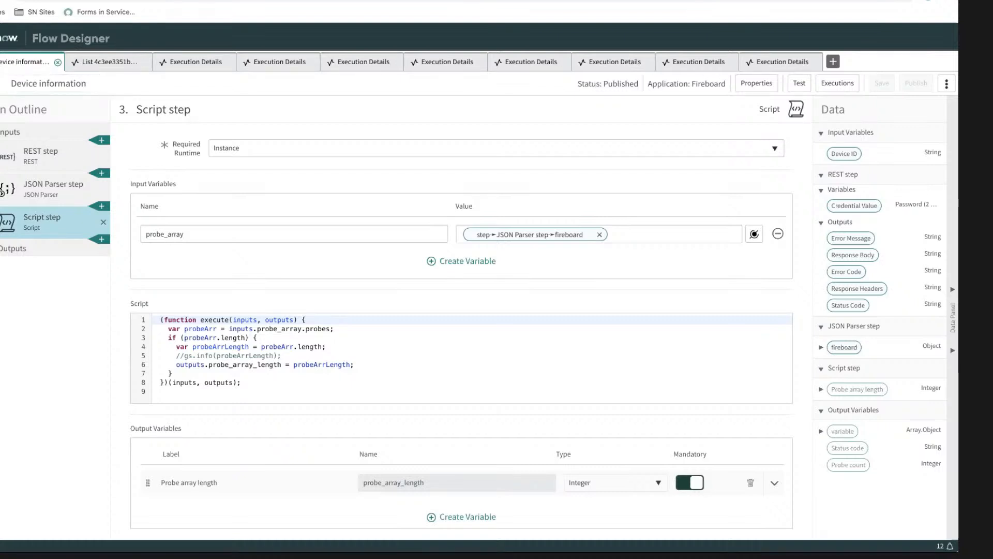
# Step: Return to the actions list and close the List and all Execution Details tabs, keeping the Device information action open
pyautogui.click(2, 62)
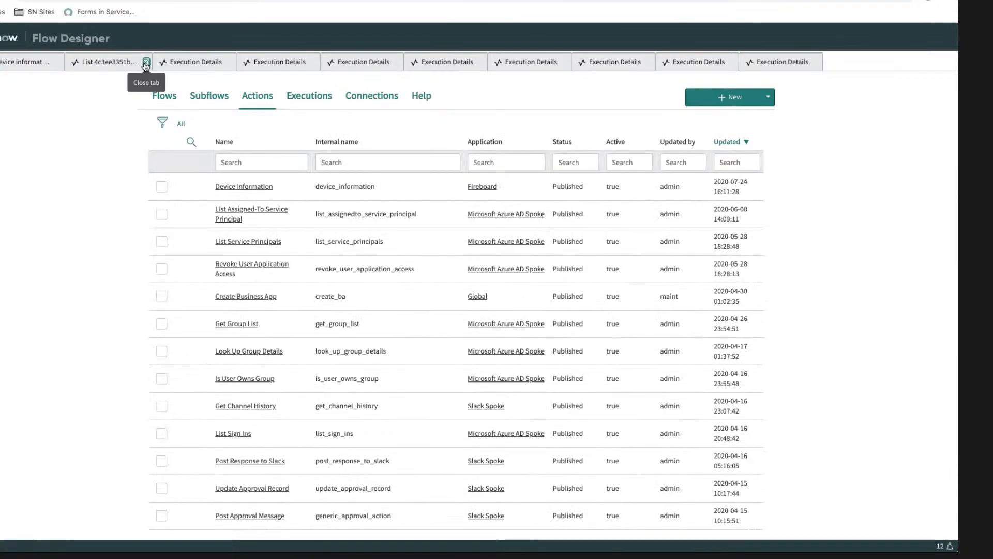
pyautogui.click(141, 63)
pyautogui.click(142, 62)
pyautogui.click(142, 63)
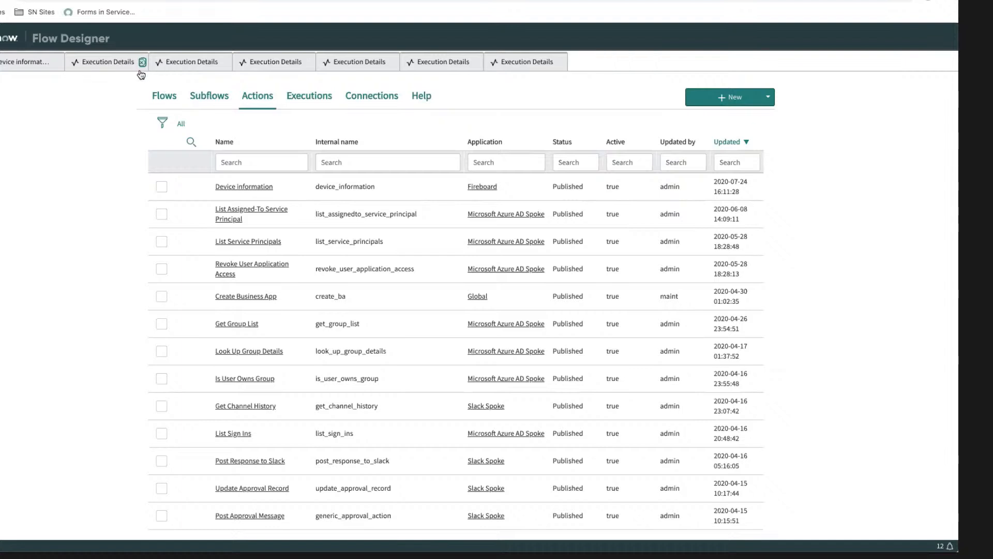
pyautogui.click(142, 63)
pyautogui.click(142, 62)
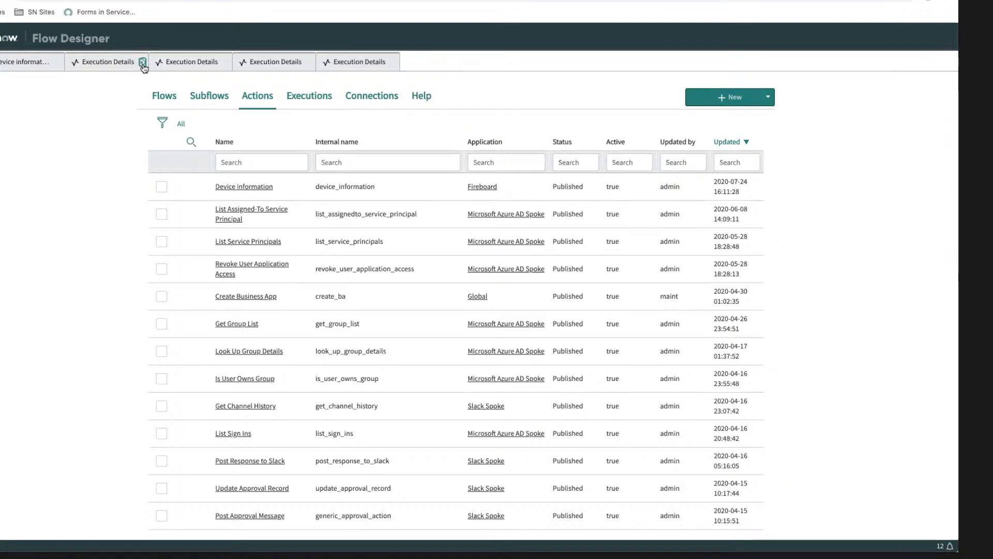
pyautogui.click(142, 63)
pyautogui.click(142, 63)
pyautogui.click(142, 62)
pyautogui.click(142, 62)
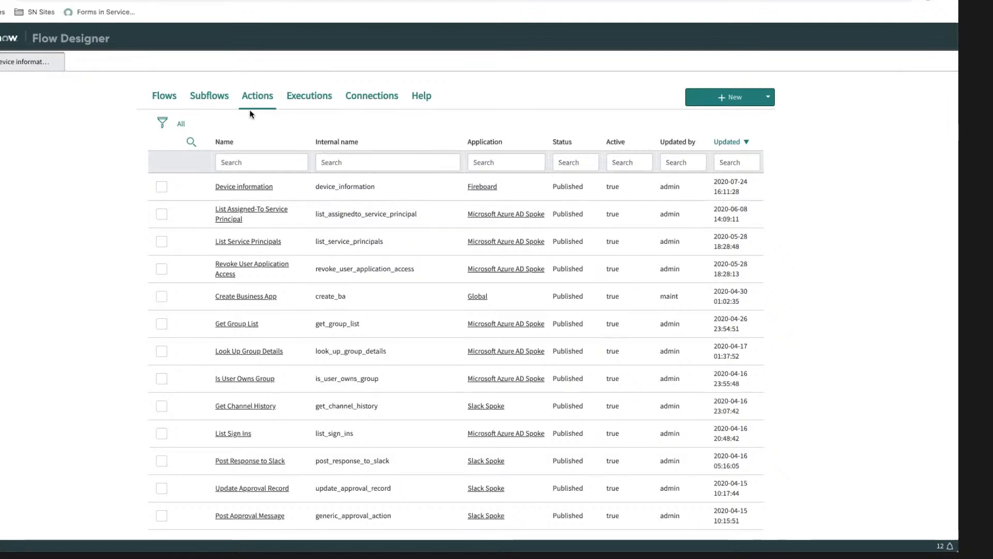
# Step: Start a new flow from the flows list and name it "Populate temps"
pyautogui.click(170, 99)
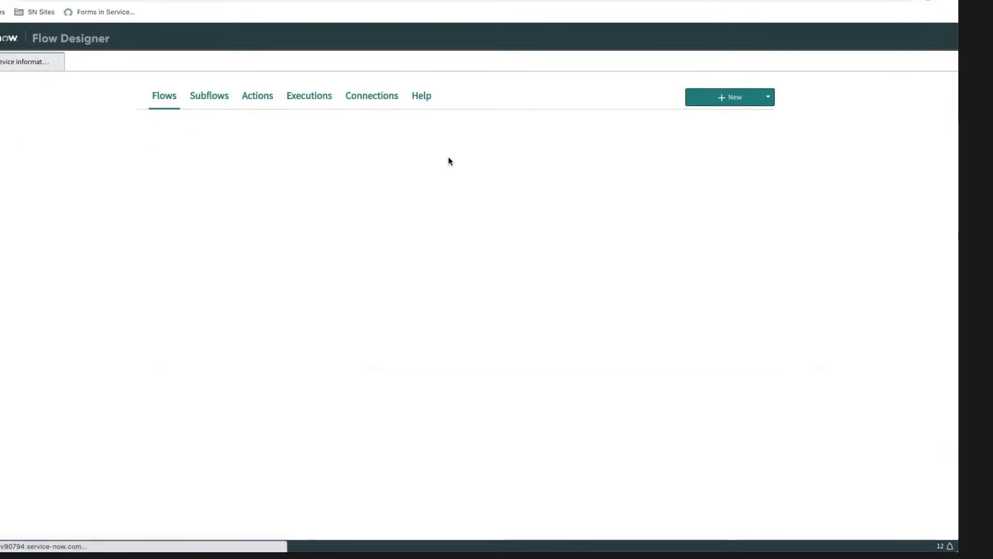
pyautogui.click(733, 97)
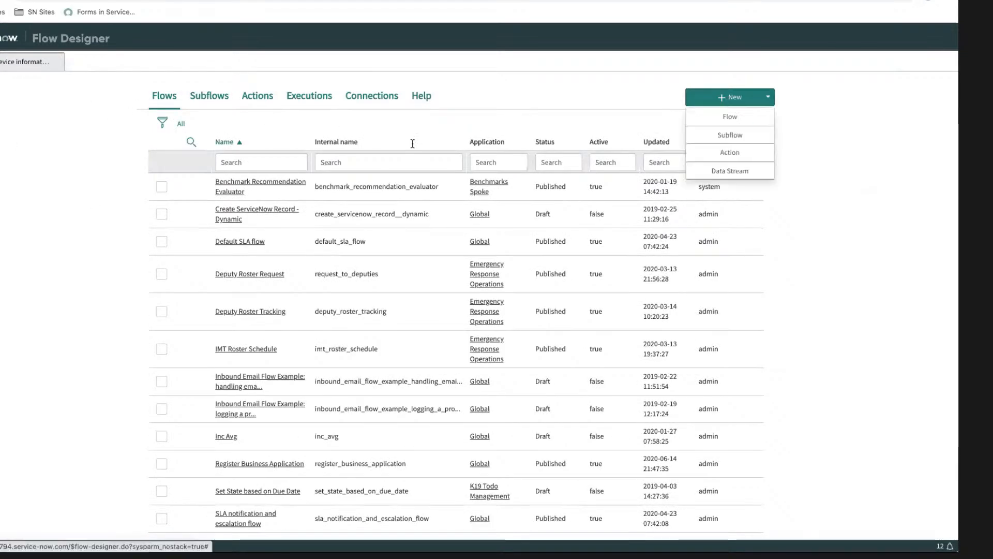
pyautogui.click(726, 117)
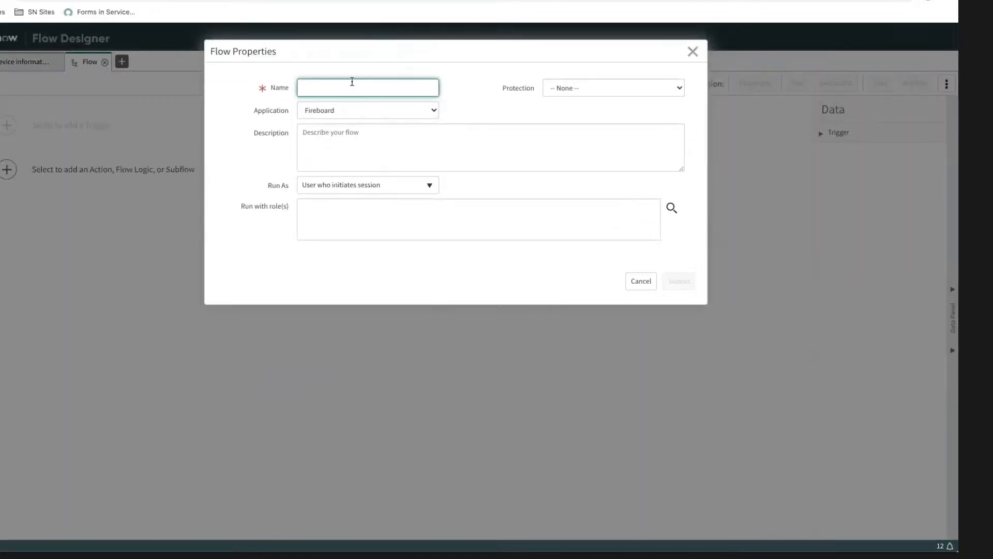
pyautogui.write('36')
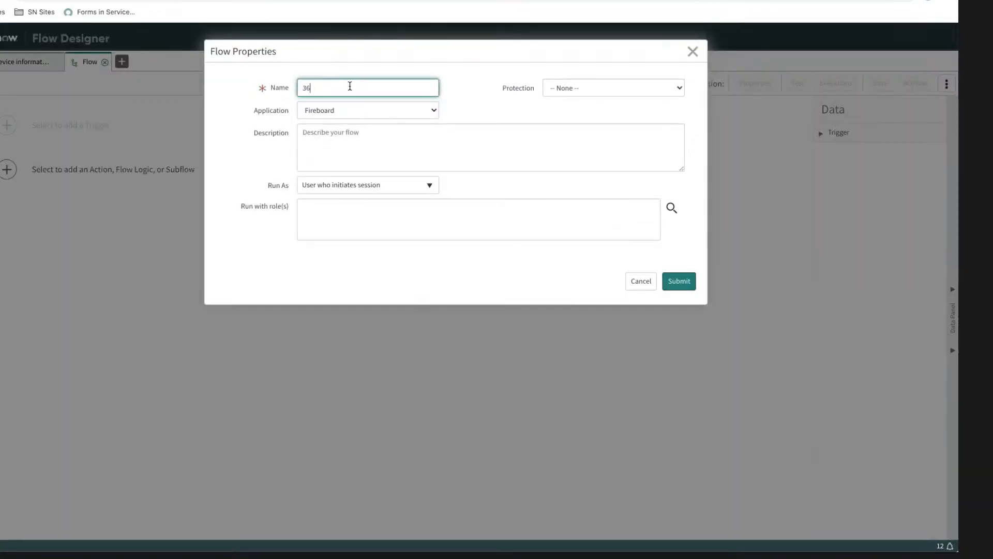
pyautogui.press('BackSpace')
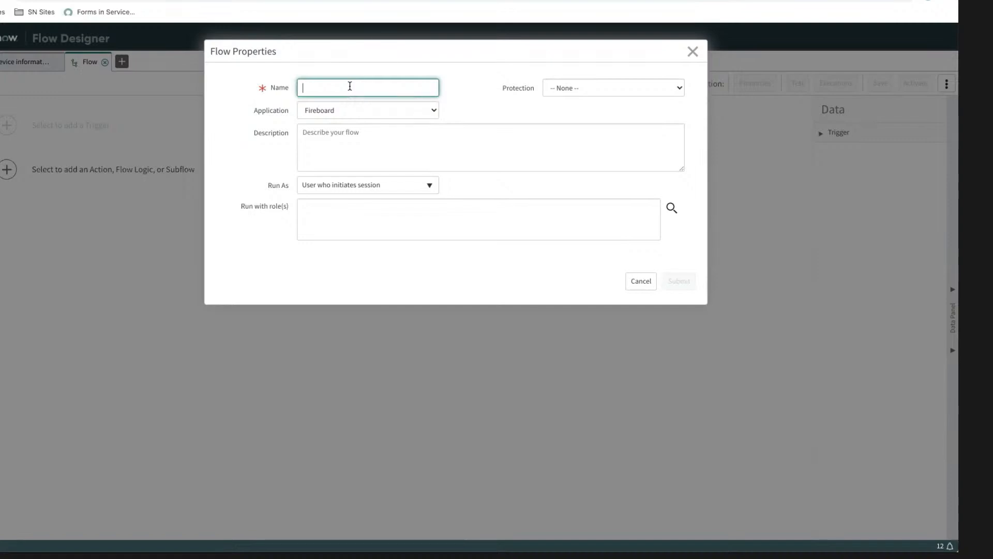
pyautogui.write('Populate temps')
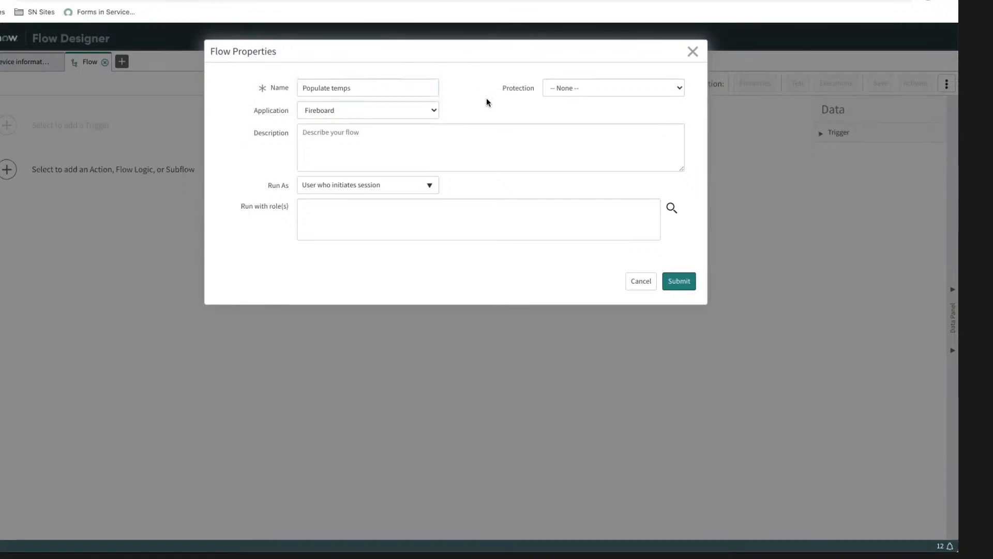
# Step: Set the new flow's application to Cooking Management and submit the flow properties
pyautogui.click(429, 110)
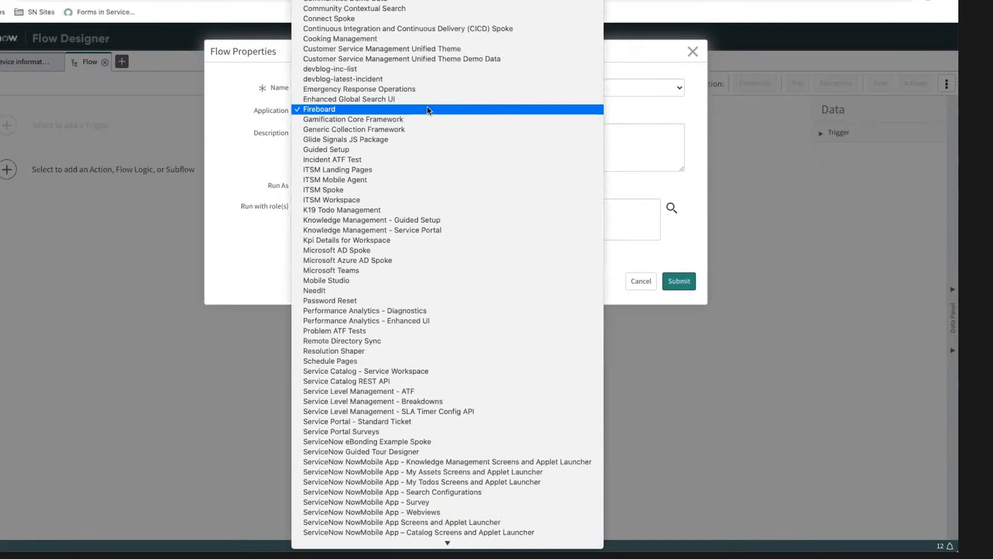
pyautogui.scroll(-1, 411, 119)
pyautogui.scroll(3, 412, 119)
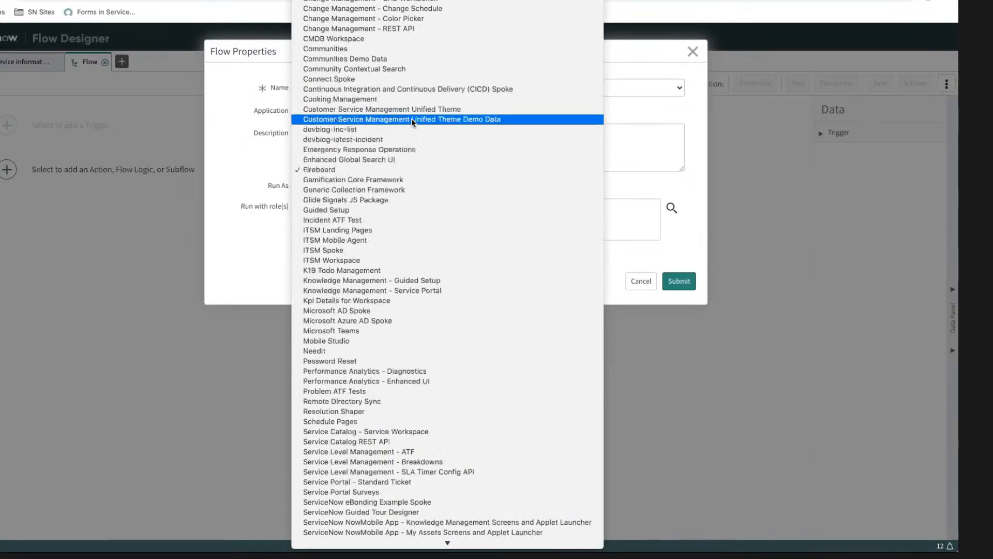
pyautogui.scroll(2, 412, 119)
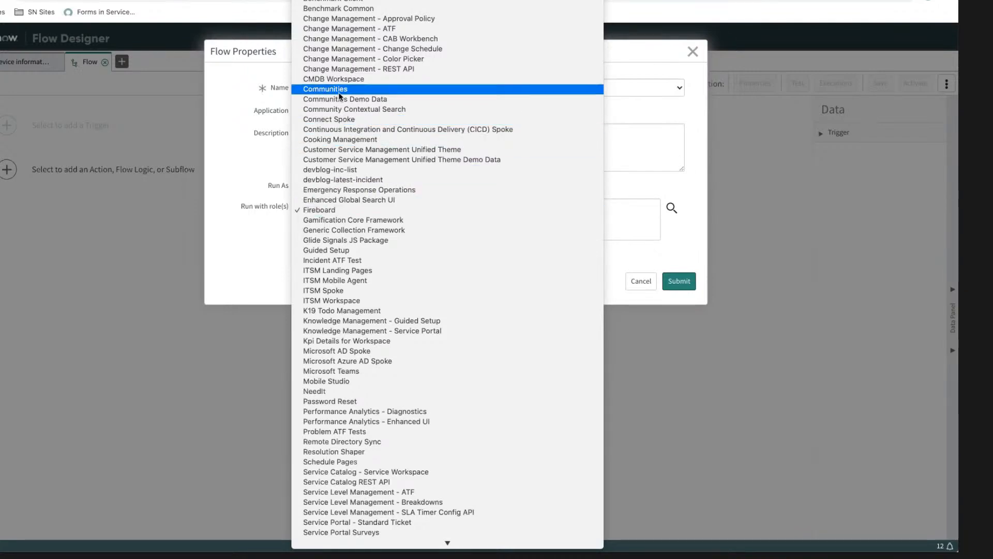
pyautogui.click(351, 137)
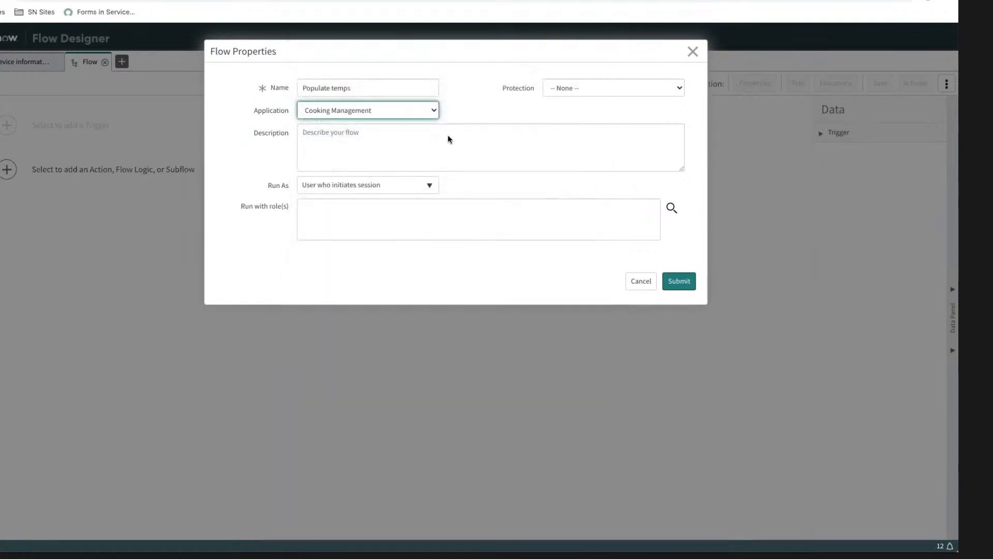
pyautogui.click(461, 105)
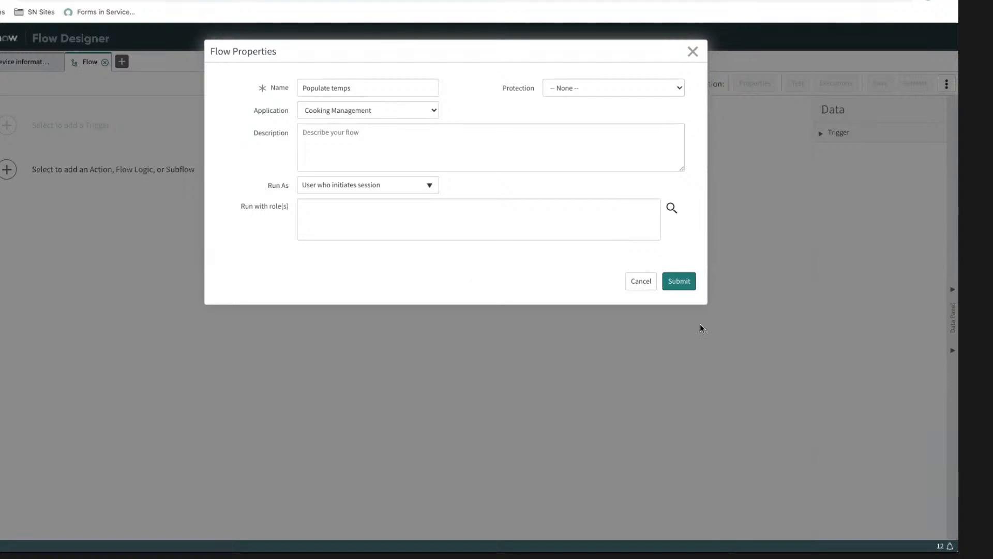
pyautogui.click(679, 285)
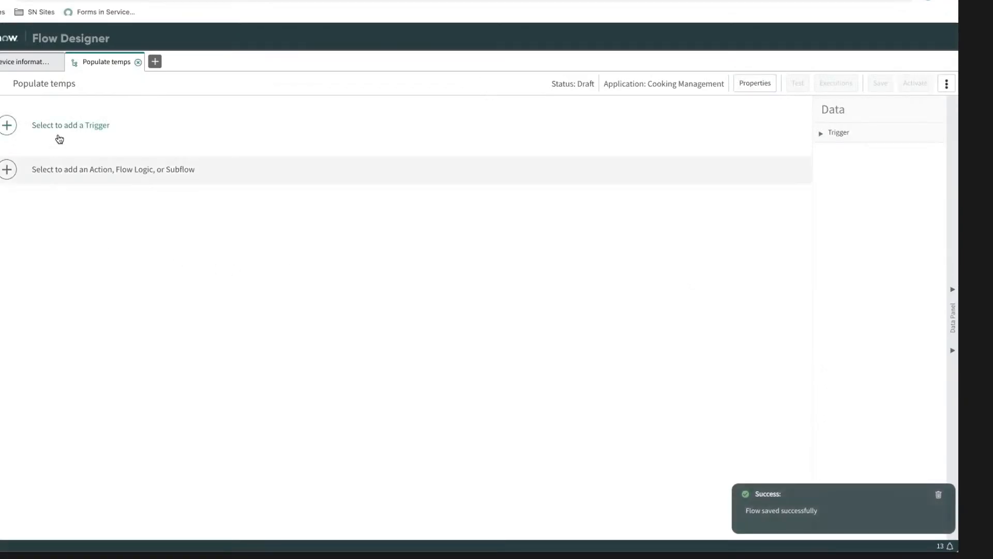
# Step: Add a record Created trigger to the flow on the Log [x_snc_cook_mgmt_log] table
pyautogui.click(52, 127)
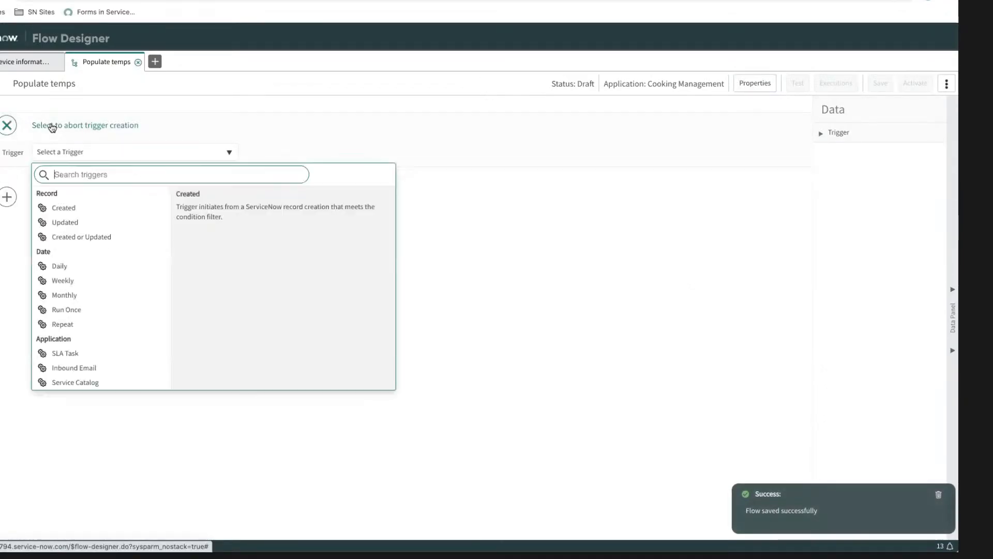
pyautogui.click(76, 209)
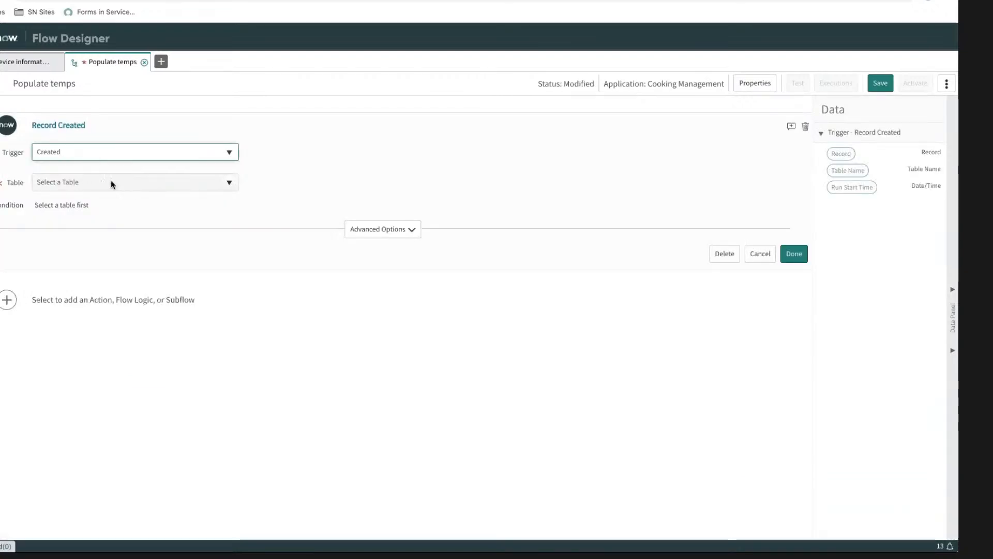
pyautogui.click(229, 184)
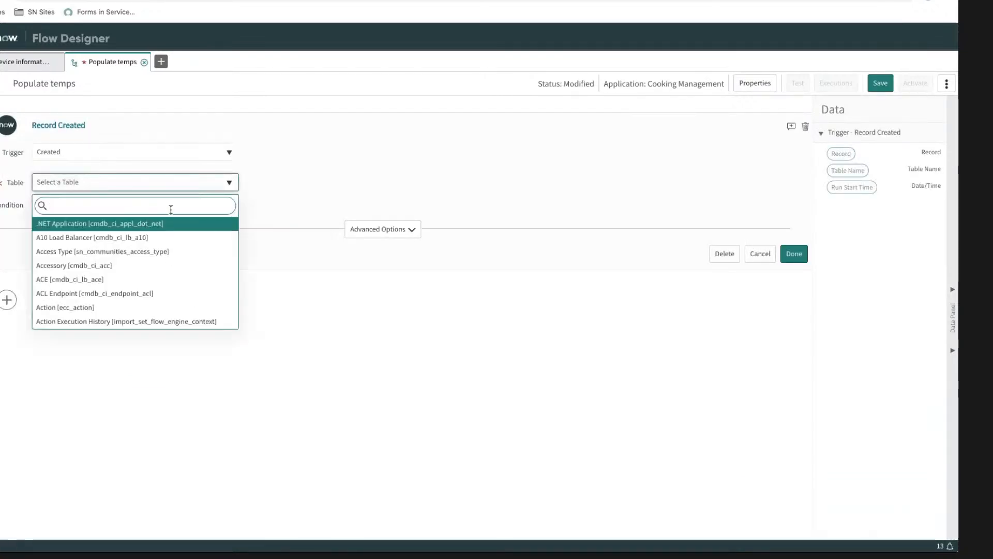
pyautogui.write('log')
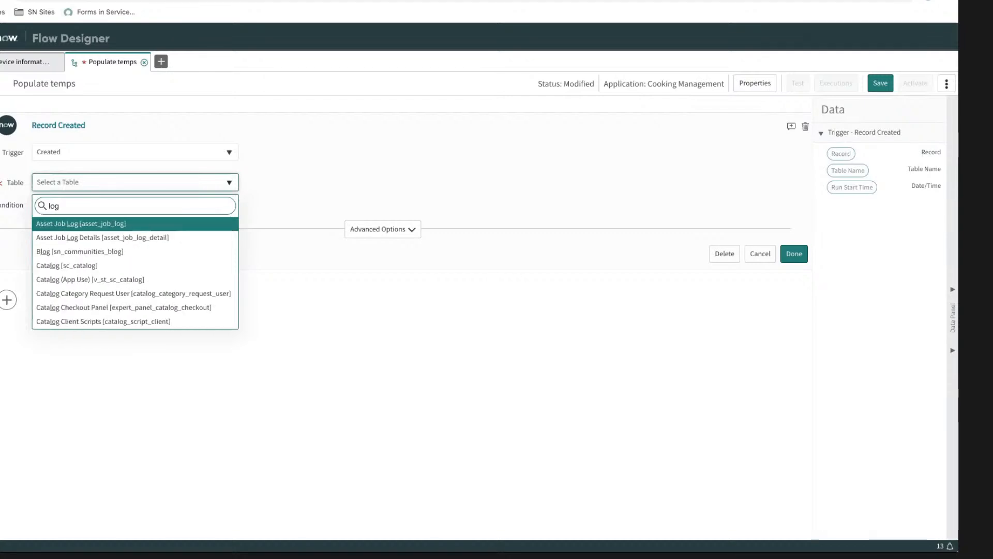
pyautogui.press('Down')
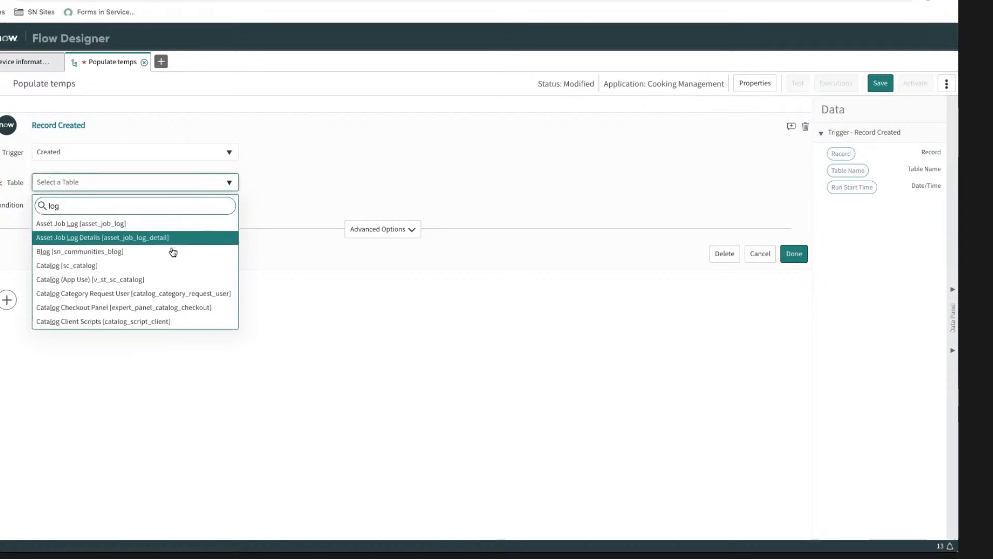
pyautogui.scroll(-3, 173, 252)
pyautogui.scroll(3, 171, 255)
pyautogui.doubleClick(84, 205)
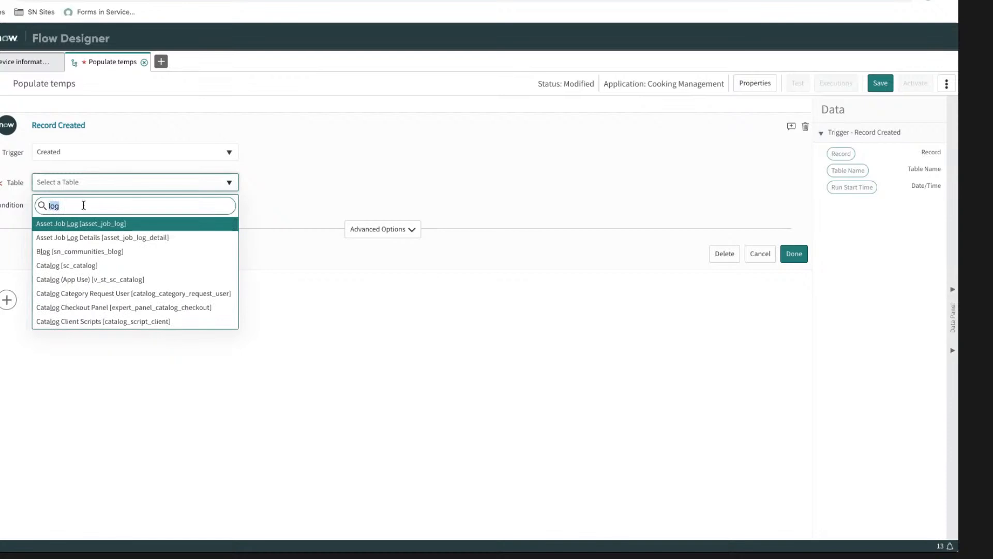
pyautogui.write('x_')
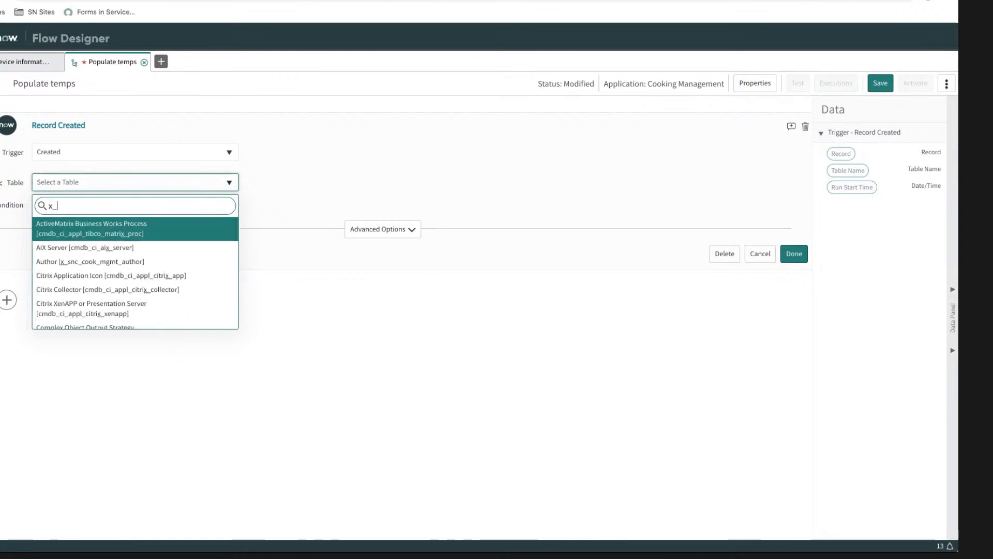
pyautogui.write('snc_')
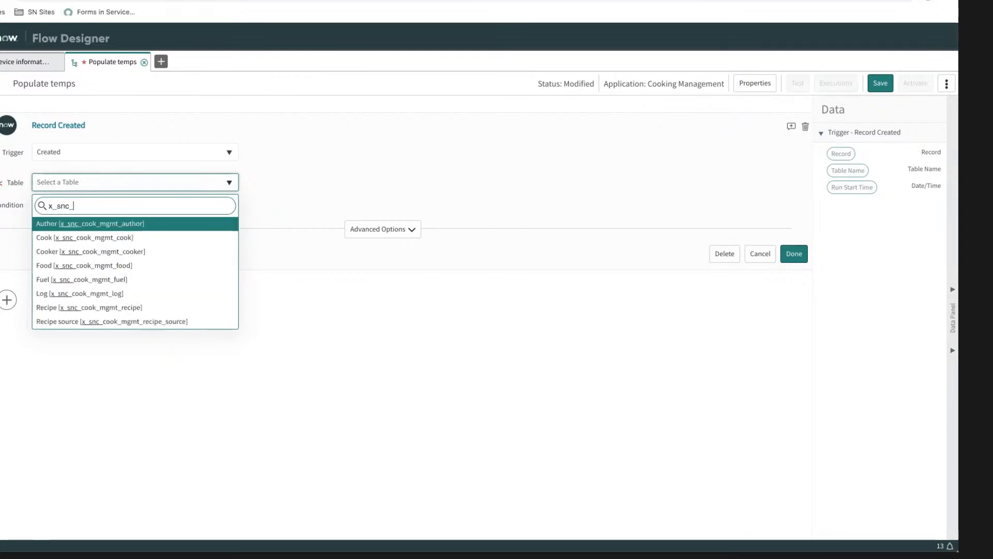
pyautogui.click(79, 293)
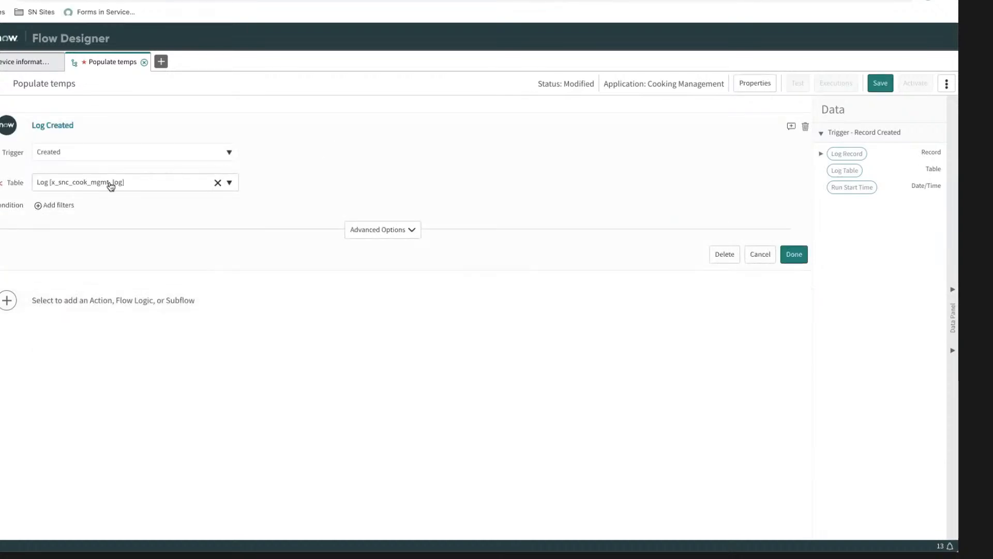
# Step: Add a filter to the Log Created trigger on the Cook record's Thermometer field
pyautogui.click(55, 204)
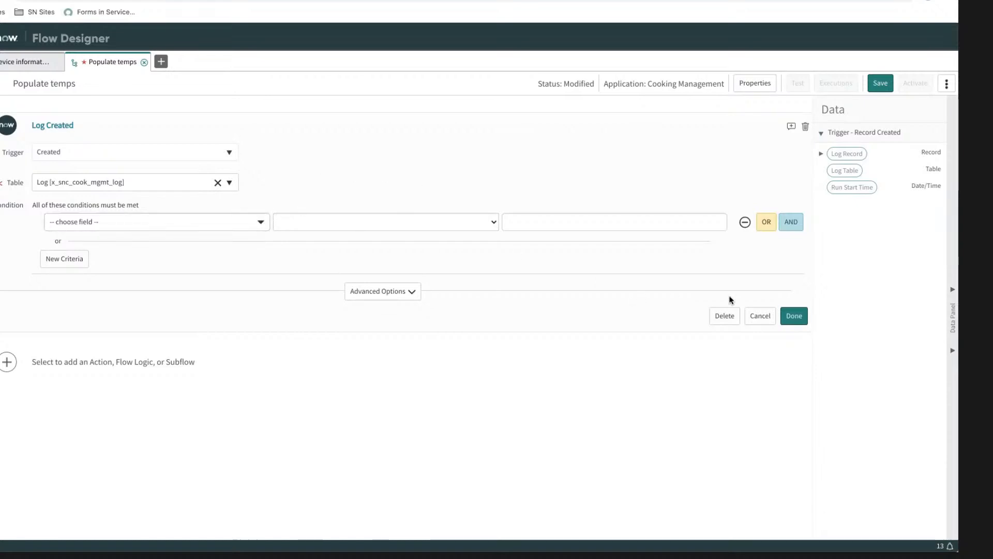
pyautogui.click(259, 226)
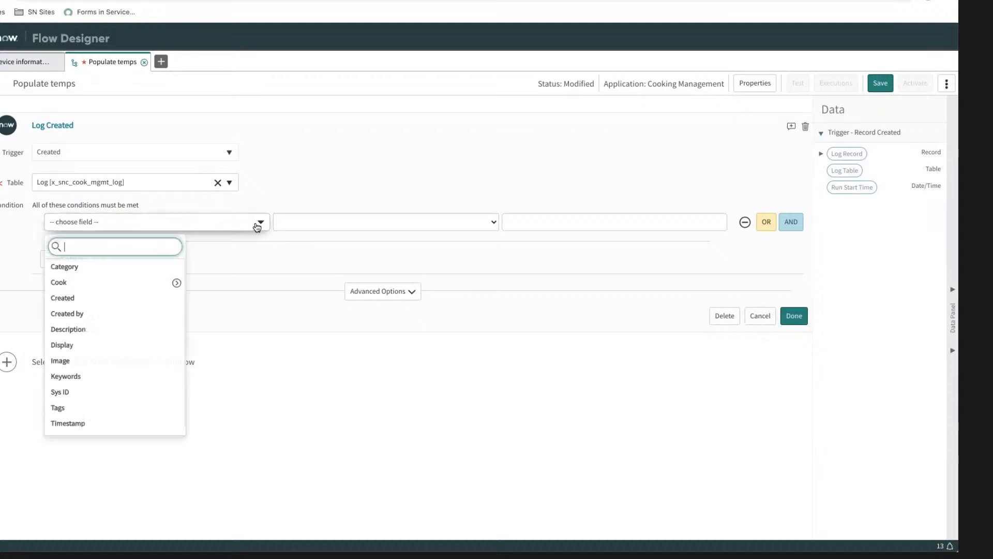
pyautogui.click(176, 283)
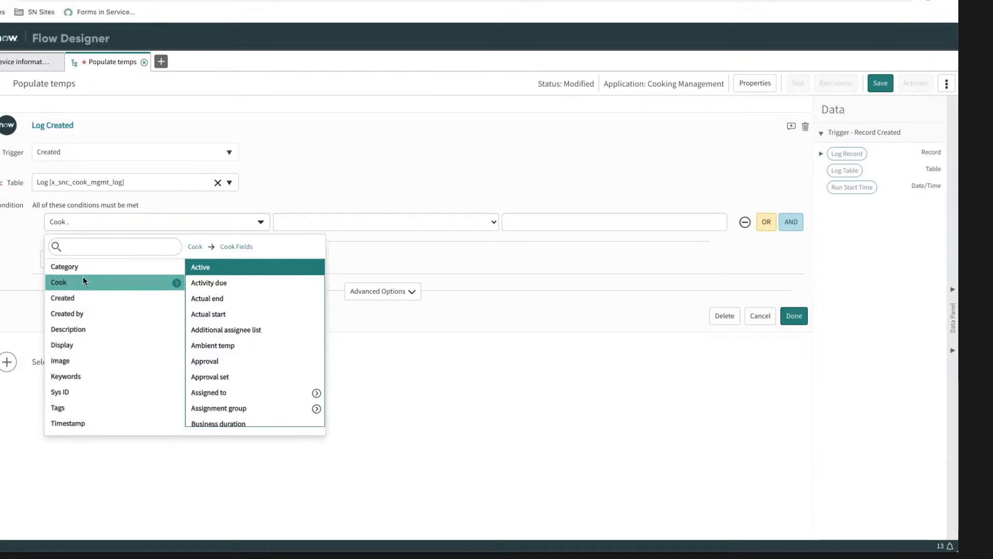
pyautogui.scroll(-2, 217, 332)
pyautogui.scroll(-5, 216, 333)
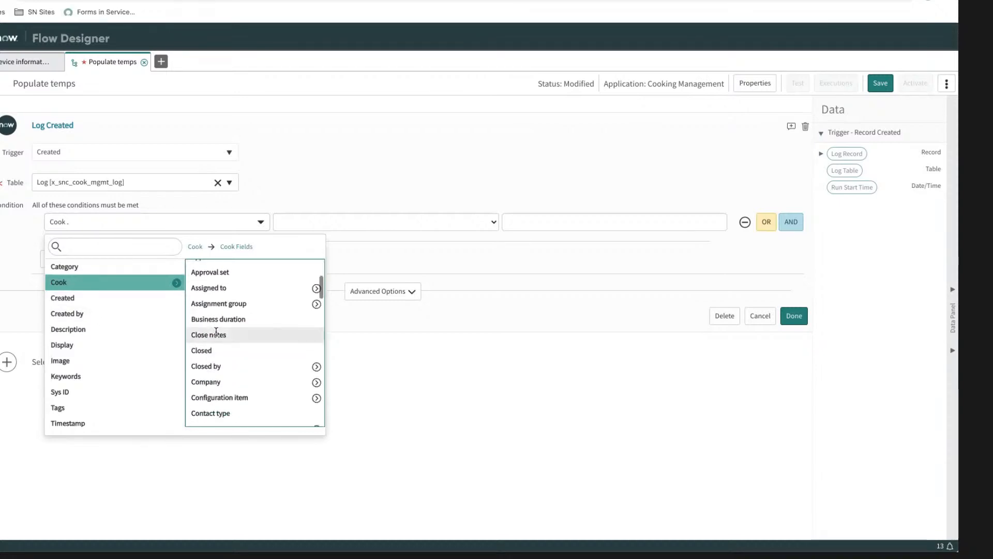
pyautogui.scroll(-10, 225, 347)
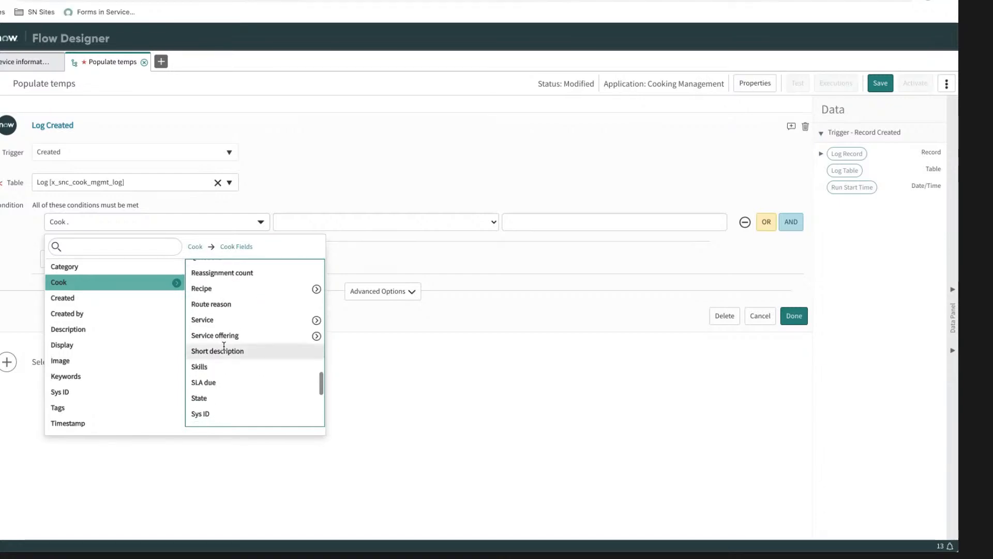
pyautogui.scroll(-3, 225, 347)
pyautogui.click(225, 337)
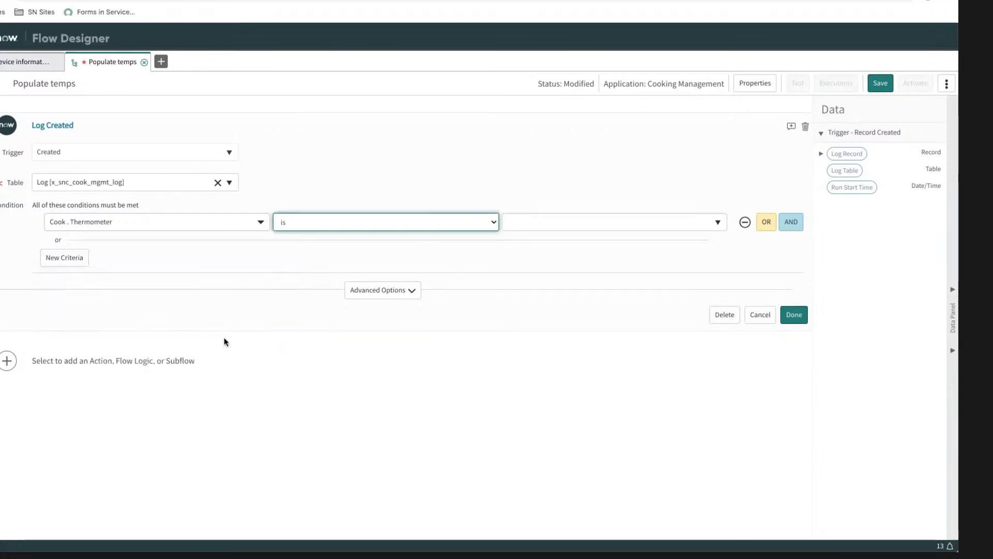
# Step: Set the Cook.Thermometer filter's operator to "is not empty" and finish the trigger
pyautogui.click(678, 222)
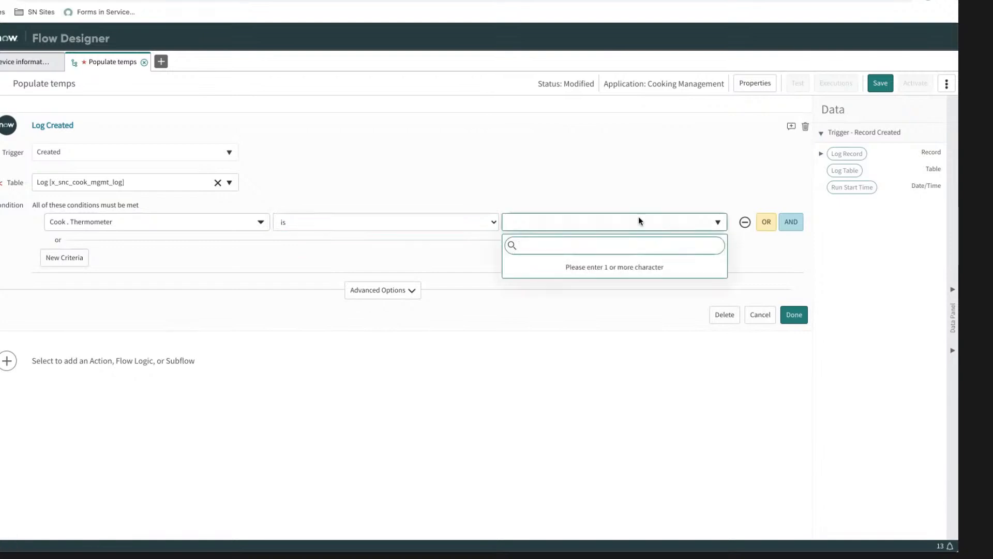
pyautogui.click(468, 211)
pyautogui.click(444, 221)
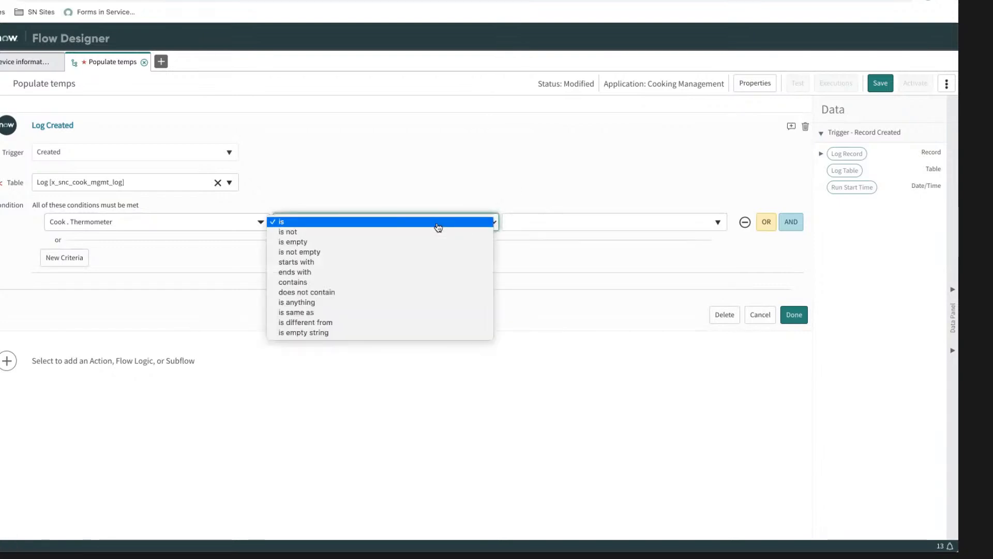
pyautogui.click(344, 253)
pyautogui.click(555, 319)
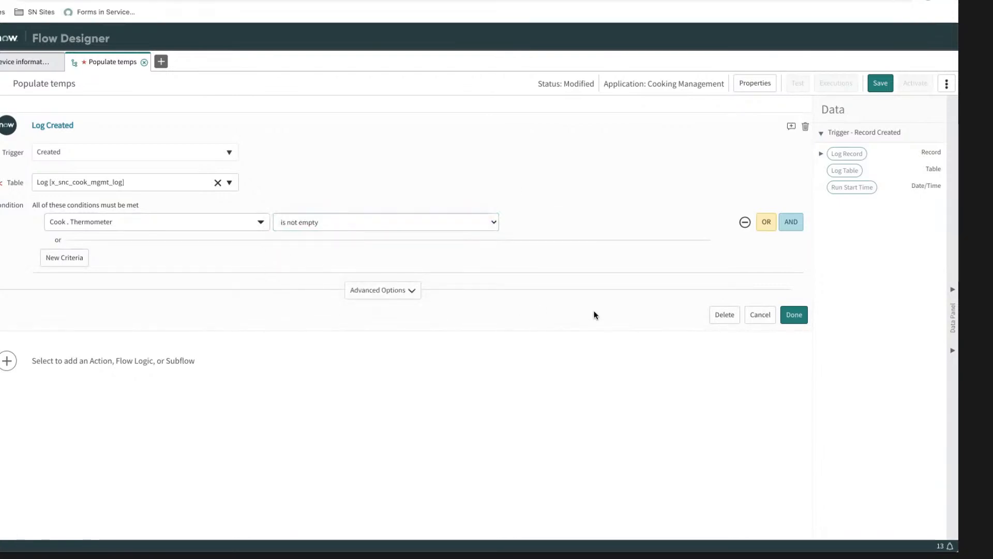
pyautogui.click(798, 316)
pyautogui.click(144, 275)
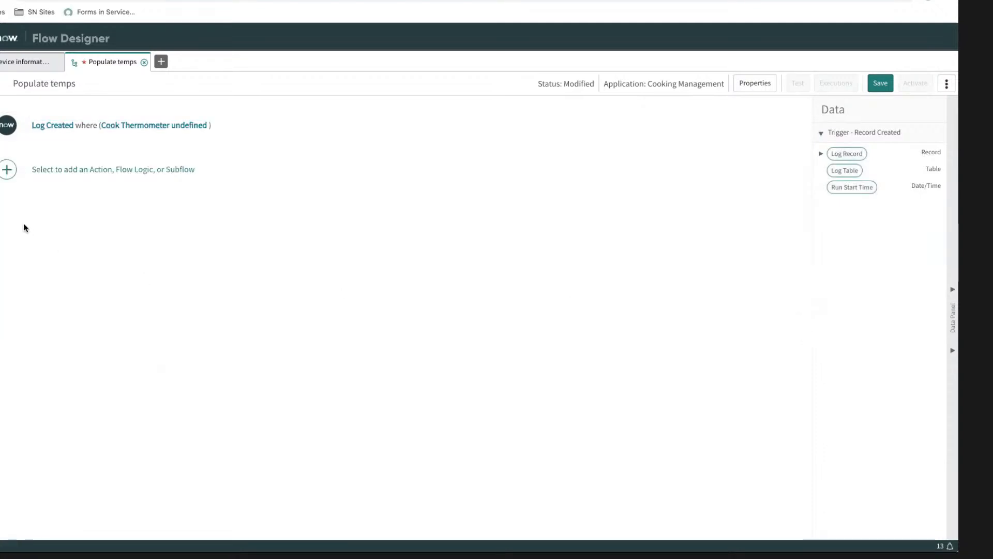
# Step: Add the Device information action from the Fireboard spoke as the flow's first action
pyautogui.click(8, 170)
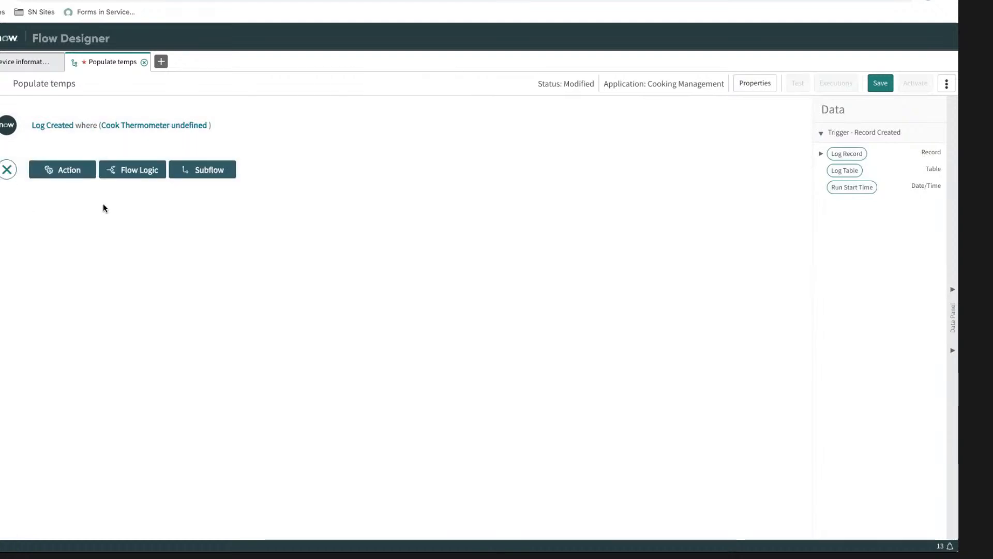
pyautogui.click(143, 171)
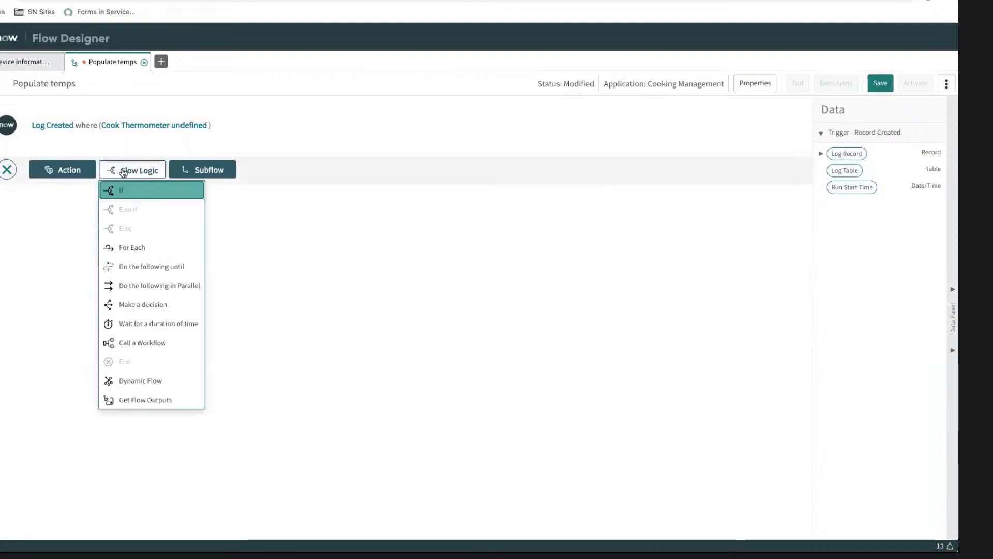
pyautogui.click(64, 170)
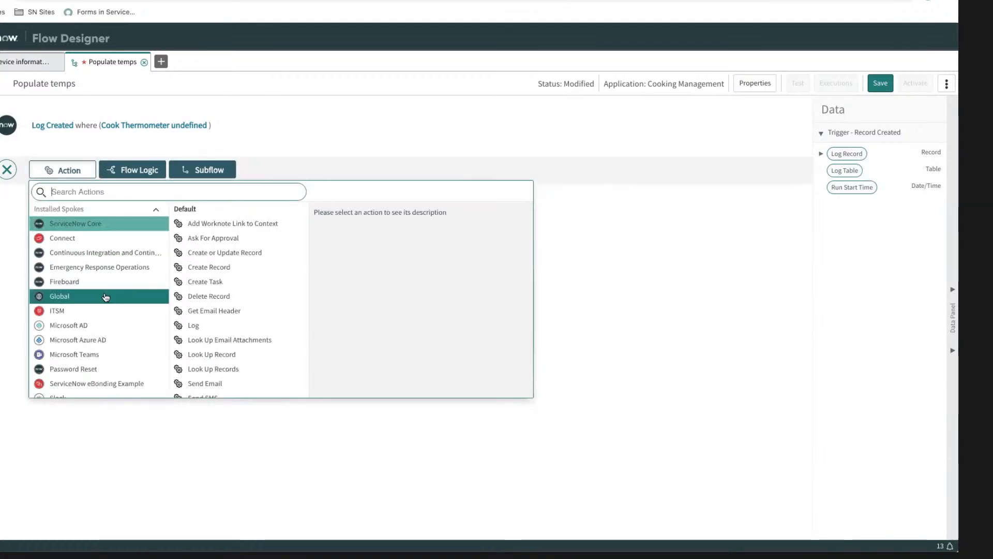
pyautogui.scroll(-3, 104, 295)
pyautogui.scroll(3, 105, 296)
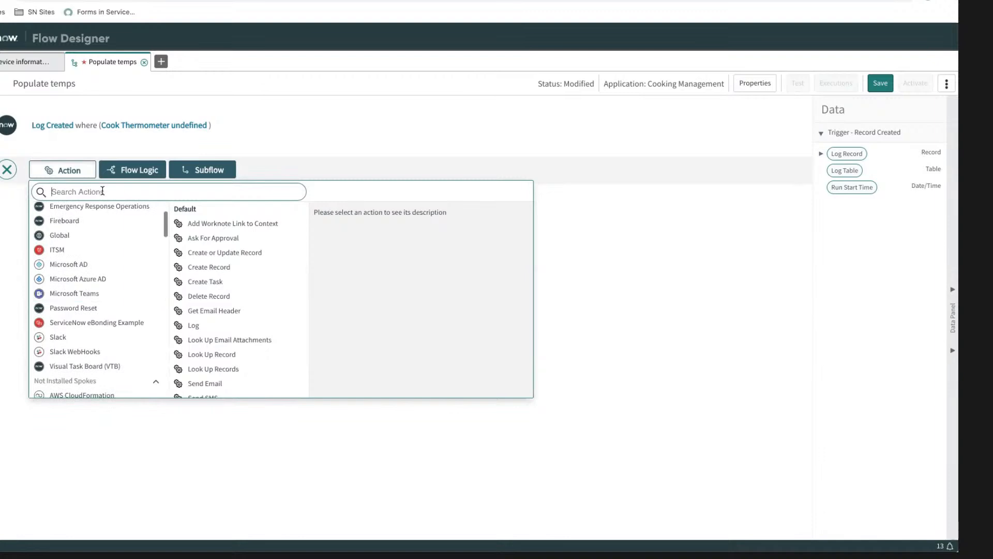
pyautogui.click(97, 222)
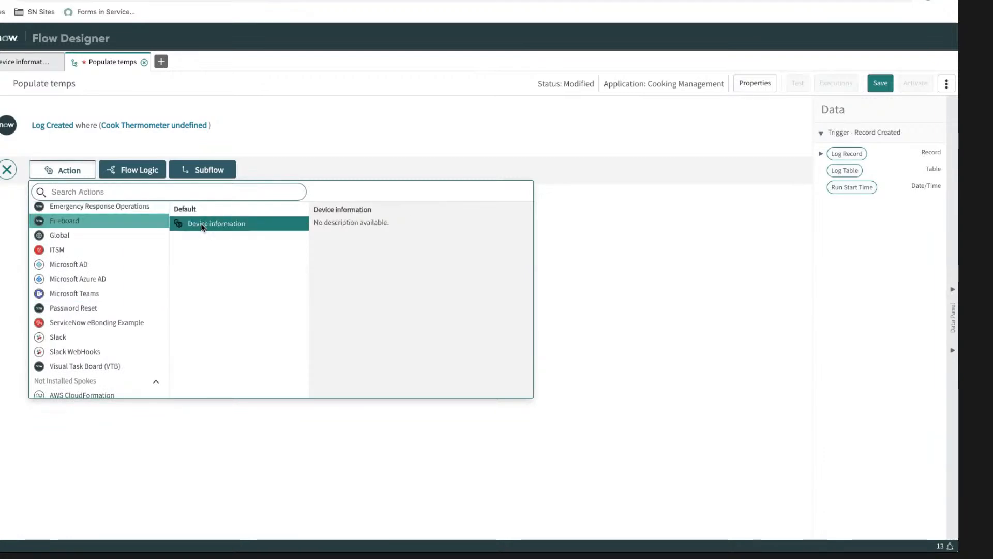
pyautogui.click(202, 222)
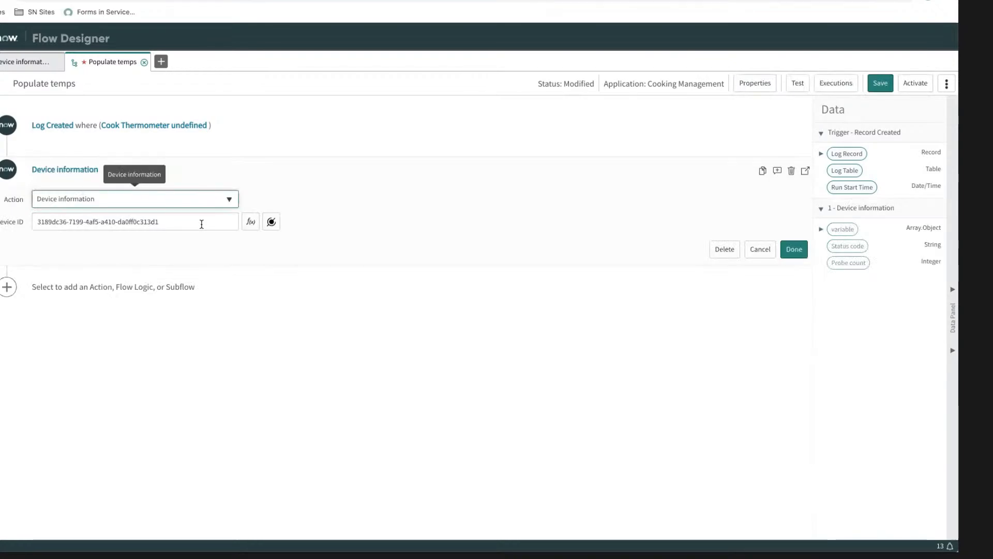
# Step: Replace the action's default Device ID with the Trigger > Log Record > Cook > Thermometer > ID data pill and finish the action
pyautogui.tripleClick(148, 222)
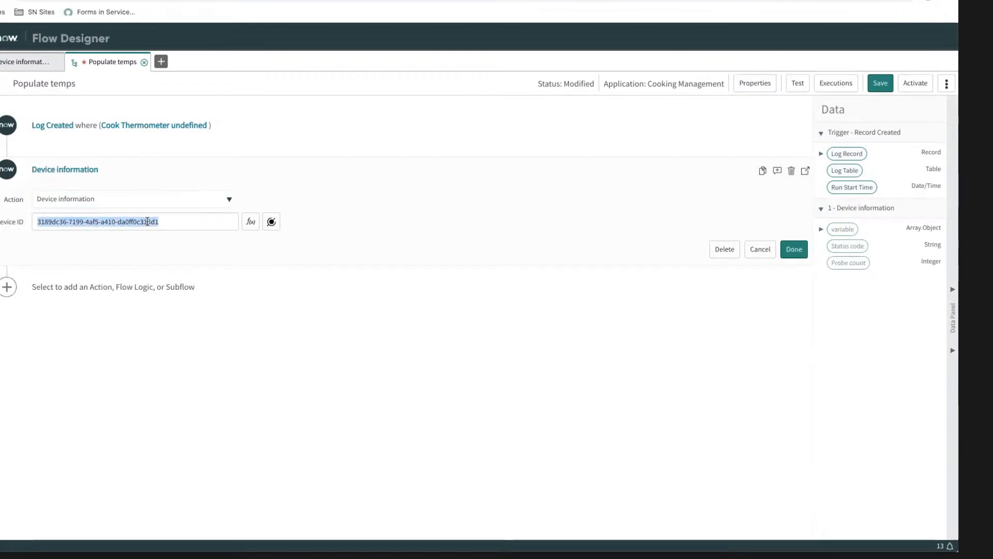
pyautogui.press('BackSpace')
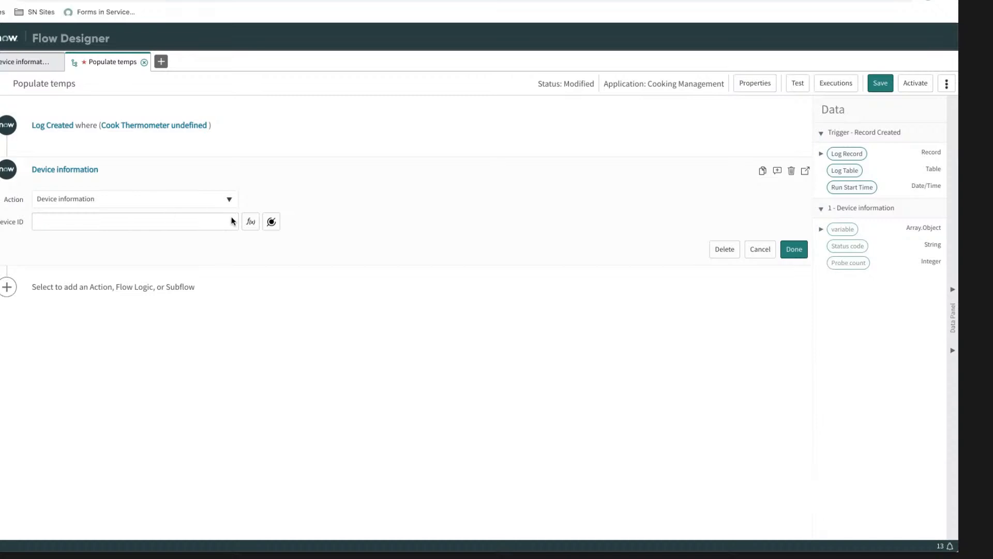
pyautogui.click(822, 154)
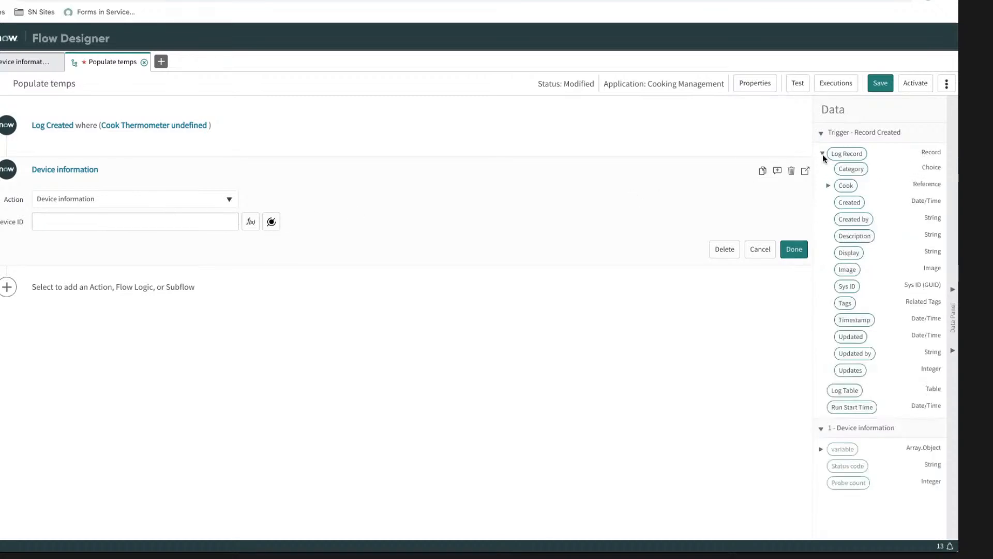
pyautogui.click(828, 186)
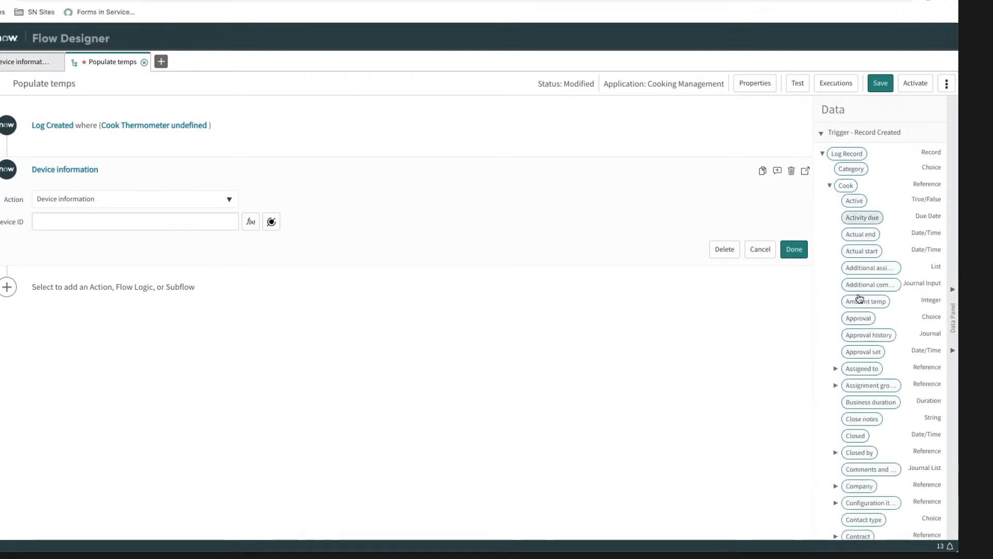
pyautogui.scroll(-5, 862, 326)
pyautogui.scroll(-7, 863, 336)
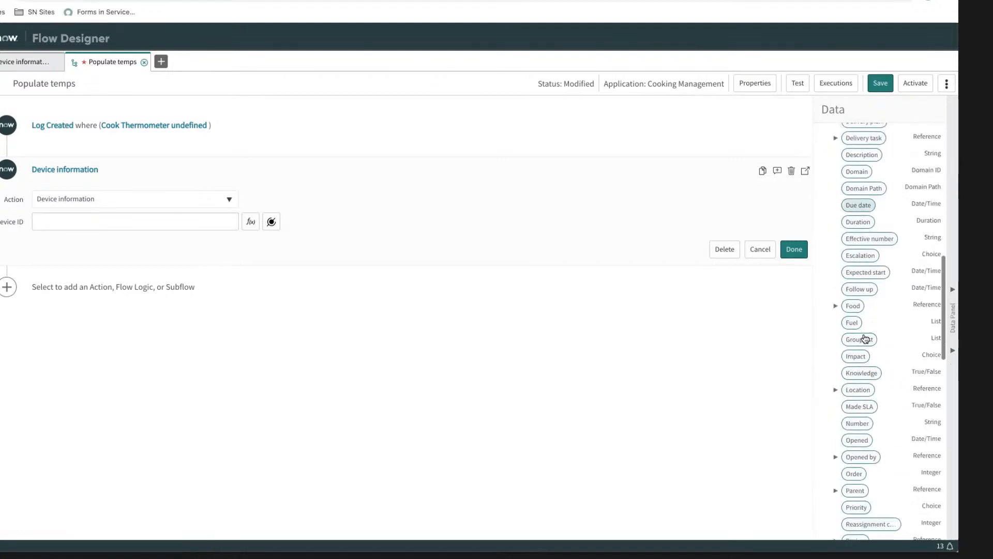
pyautogui.scroll(-3, 856, 391)
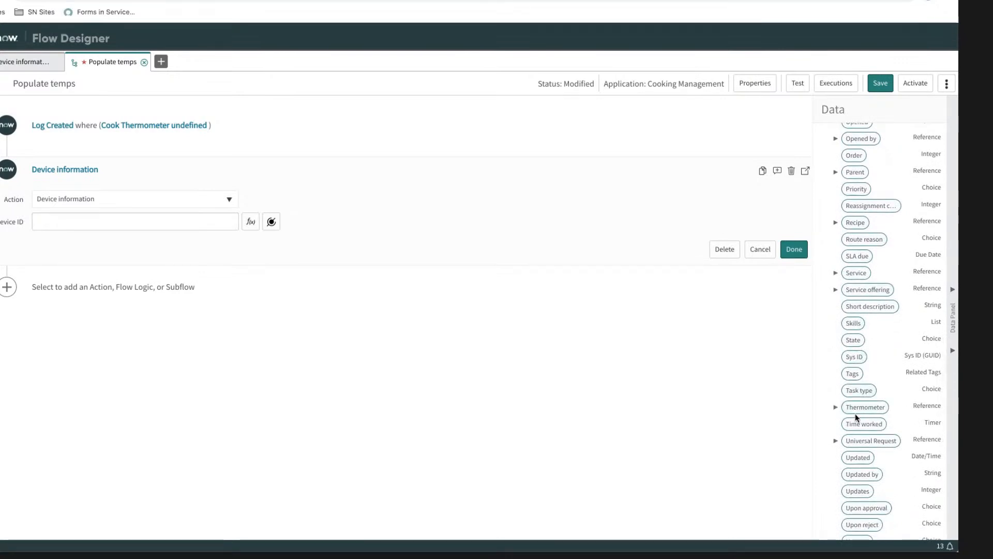
pyautogui.click(835, 407)
pyautogui.scroll(-3, 859, 414)
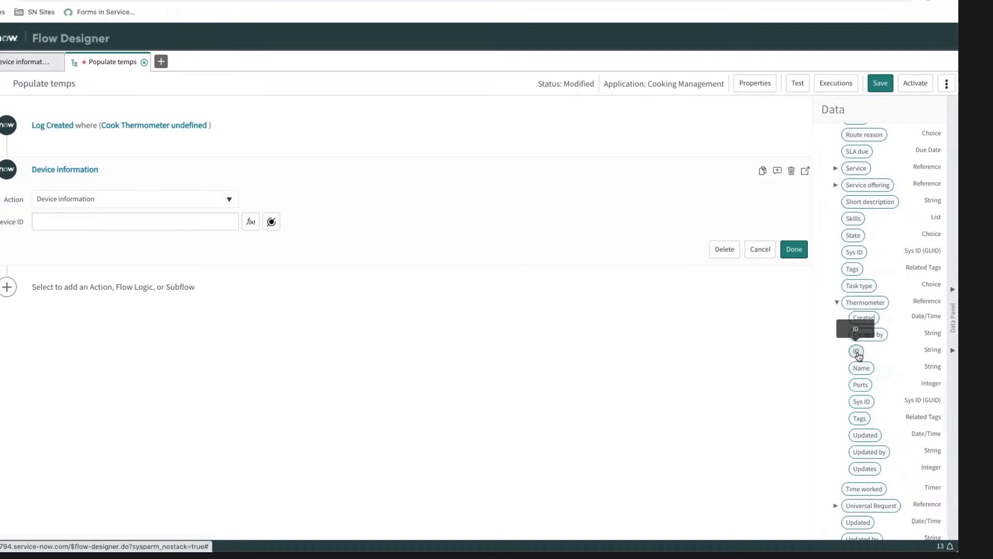
pyautogui.moveTo(856, 351); pyautogui.dragTo(63, 219)
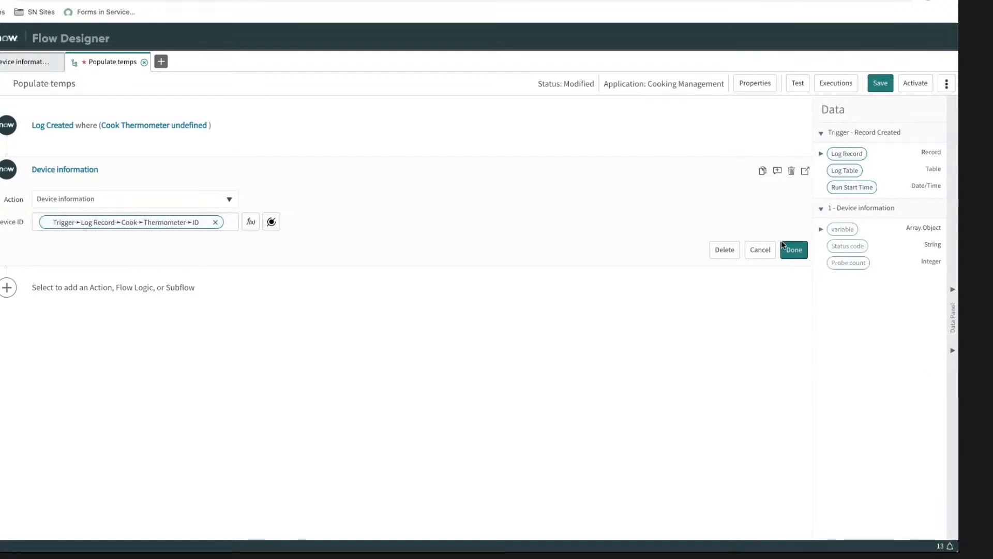
pyautogui.click(794, 250)
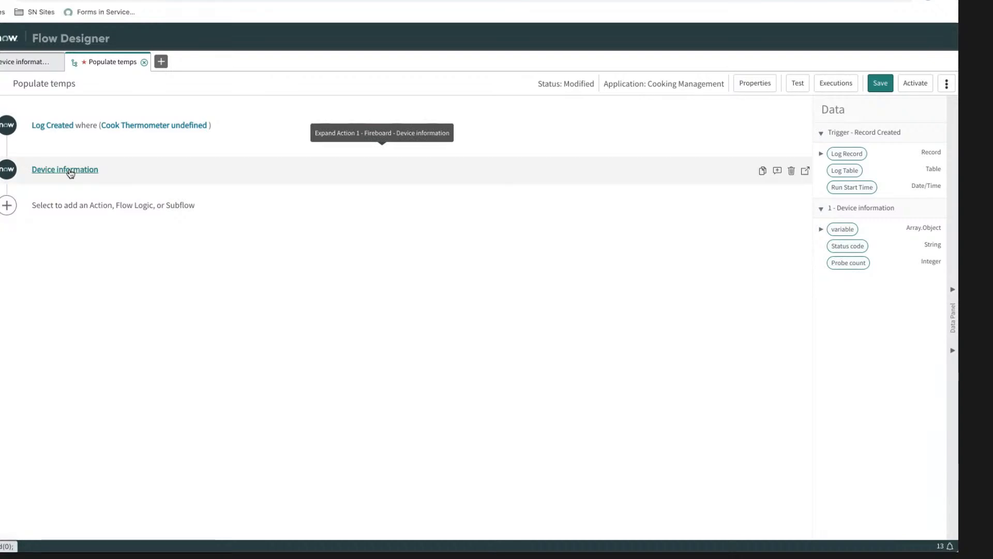
# Step: Add an If flow logic after Device information with the condition Probe count greater than 0
pyautogui.click(7, 205)
pyautogui.click(140, 207)
pyautogui.click(139, 226)
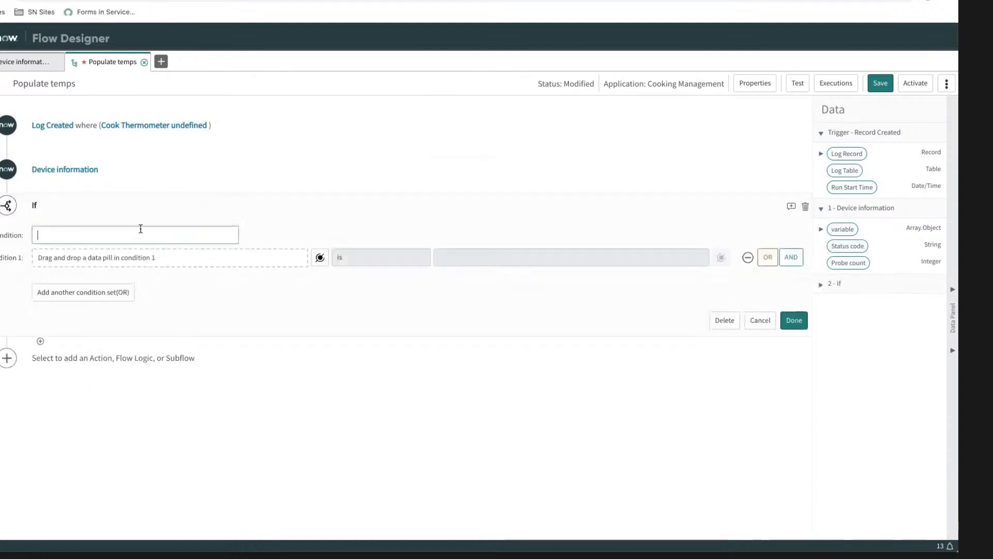
pyautogui.click(85, 237)
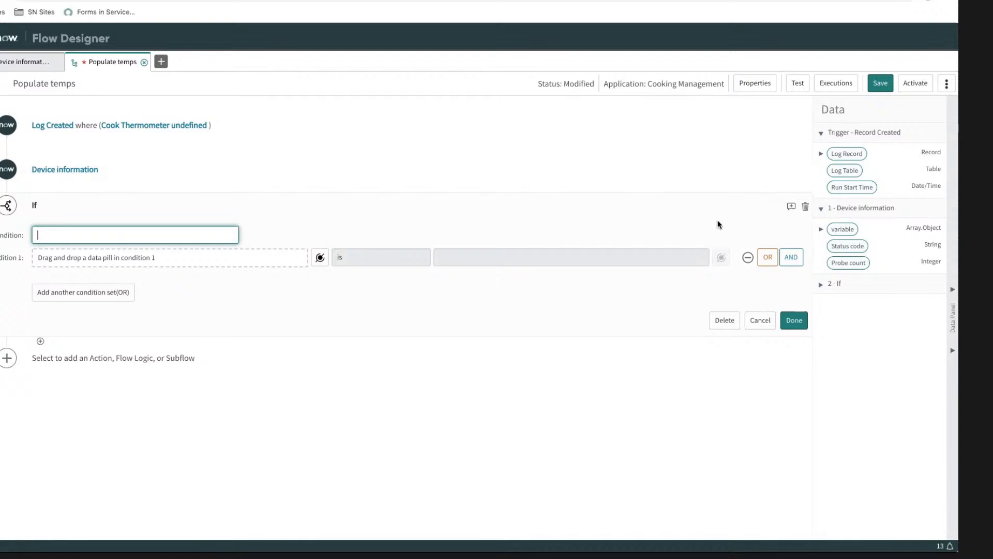
pyautogui.click(822, 230)
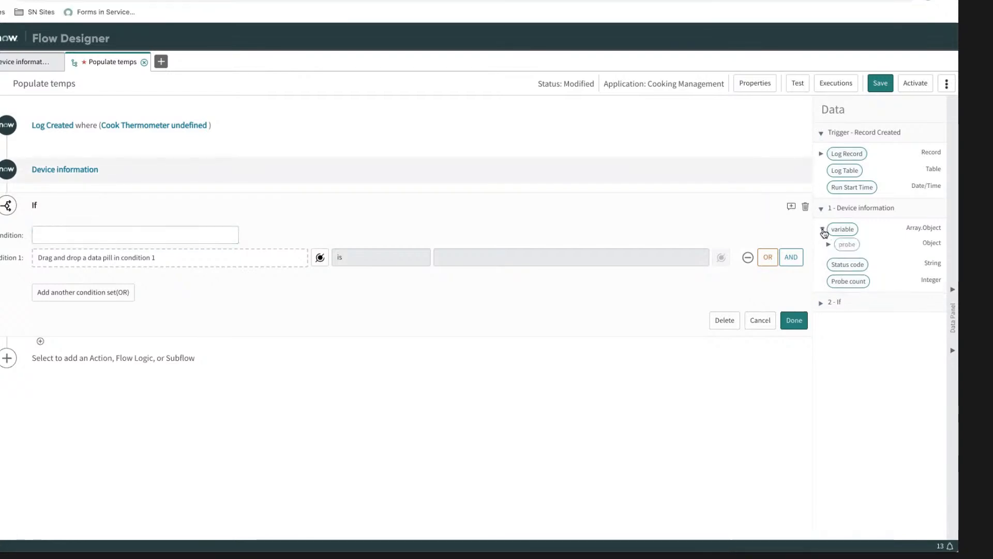
pyautogui.moveTo(842, 264); pyautogui.dragTo(76, 260)
pyautogui.click(401, 257)
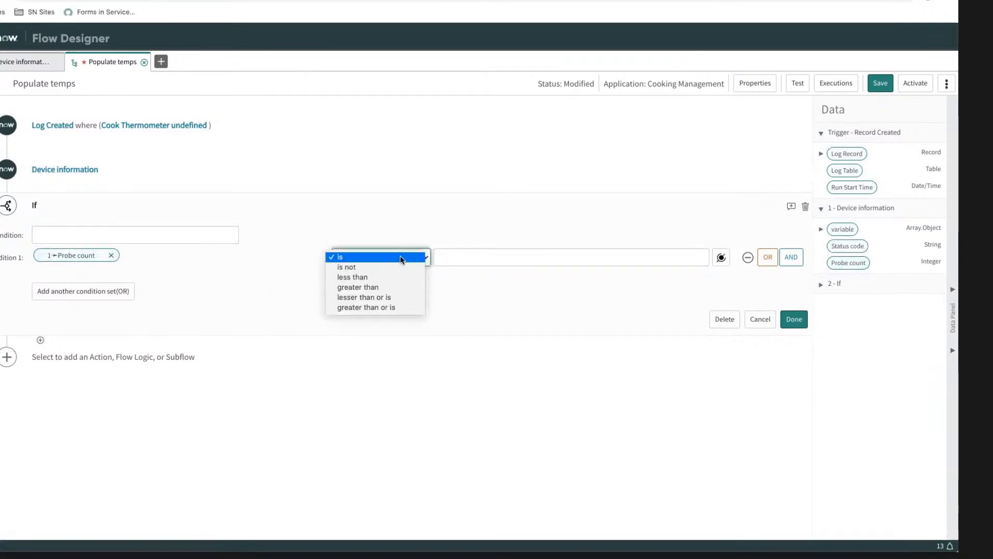
pyautogui.press('Return')
pyautogui.click(454, 257)
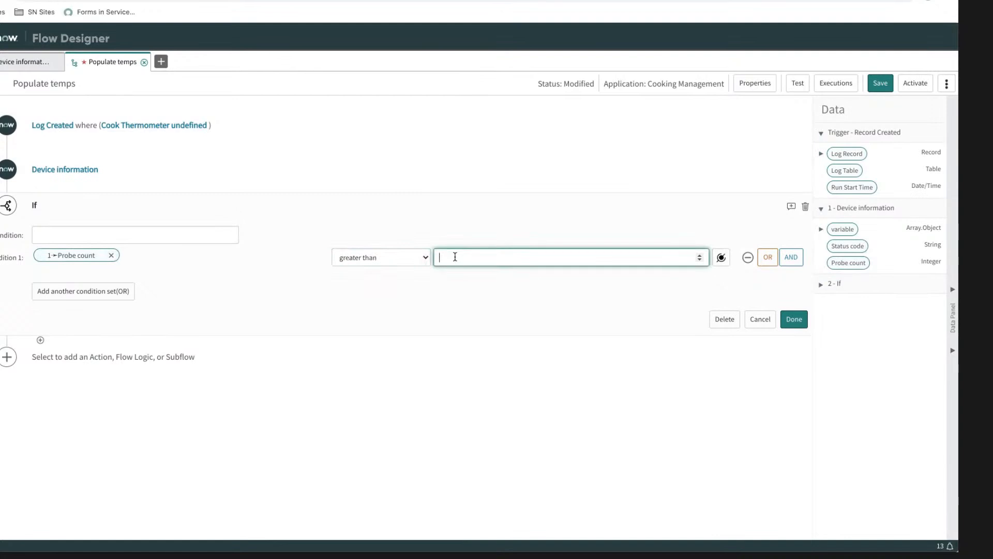
pyautogui.click(507, 284)
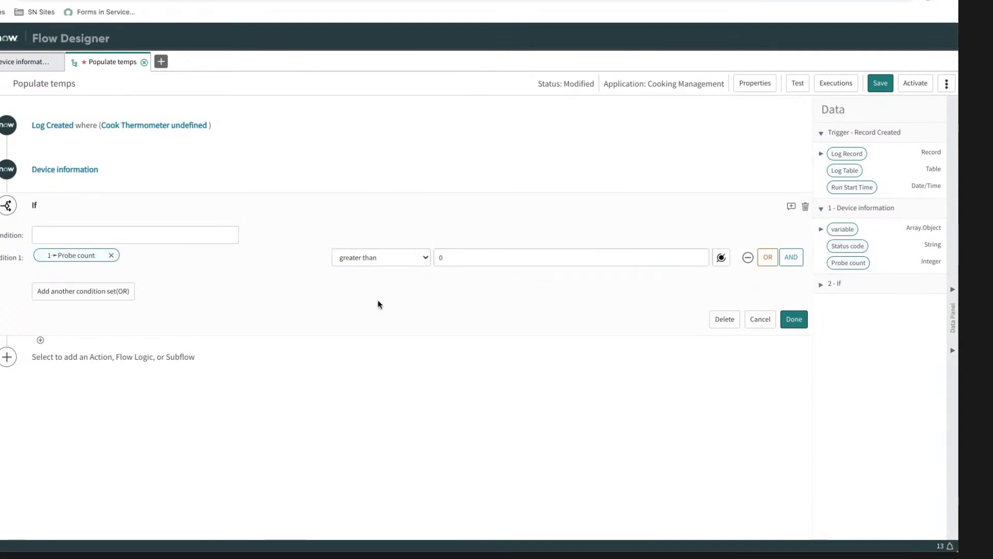
# Step: Label the If condition "Are there be probes?" and finish it
pyautogui.click(141, 237)
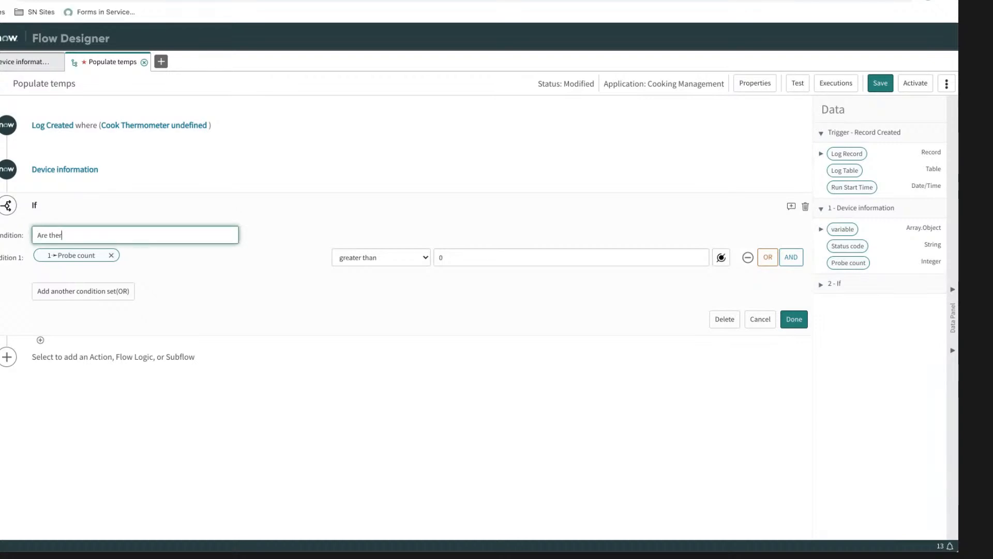
pyautogui.write('Are there be probes?')
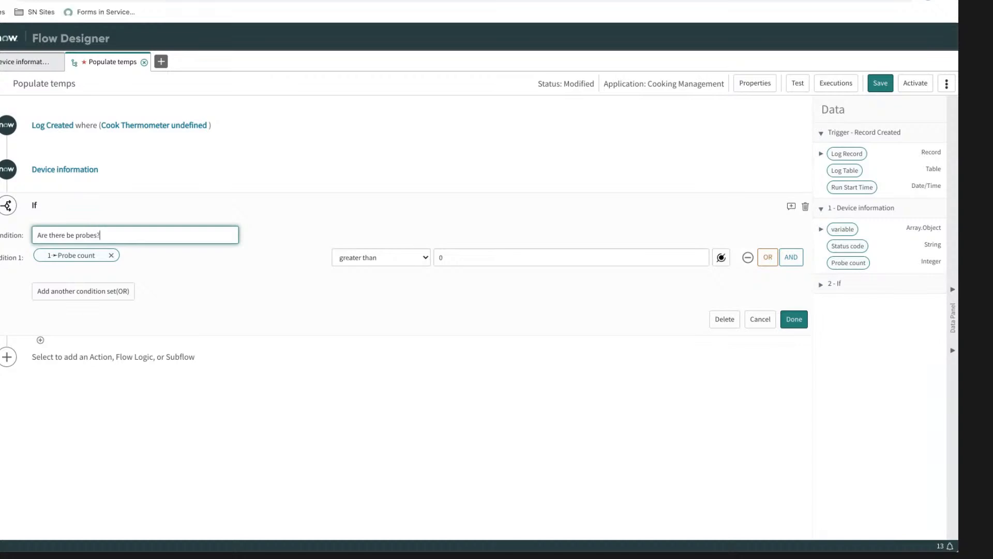
pyautogui.click(788, 320)
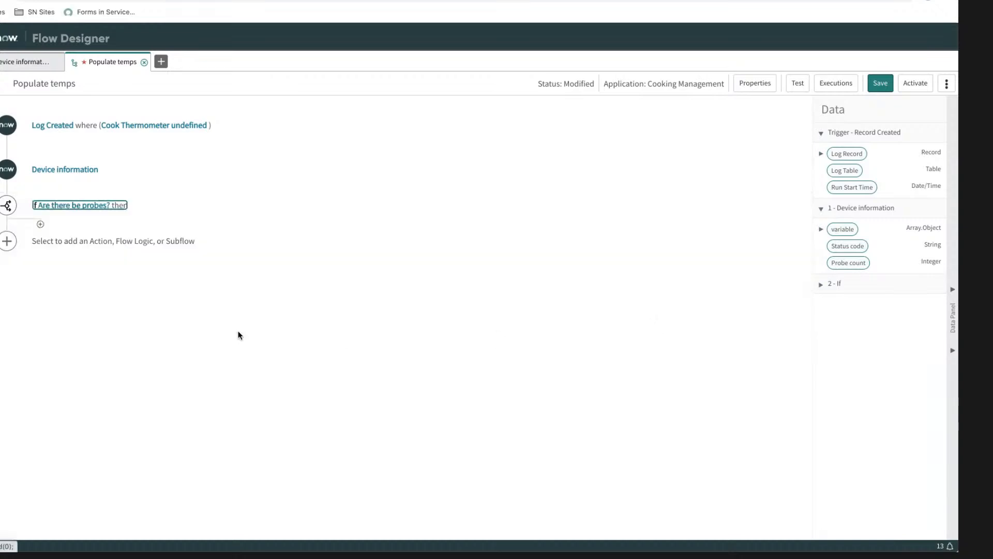
# Step: Add a For Each flow logic inside the If branch that iterates over the Device information variable data pill
pyautogui.click(41, 225)
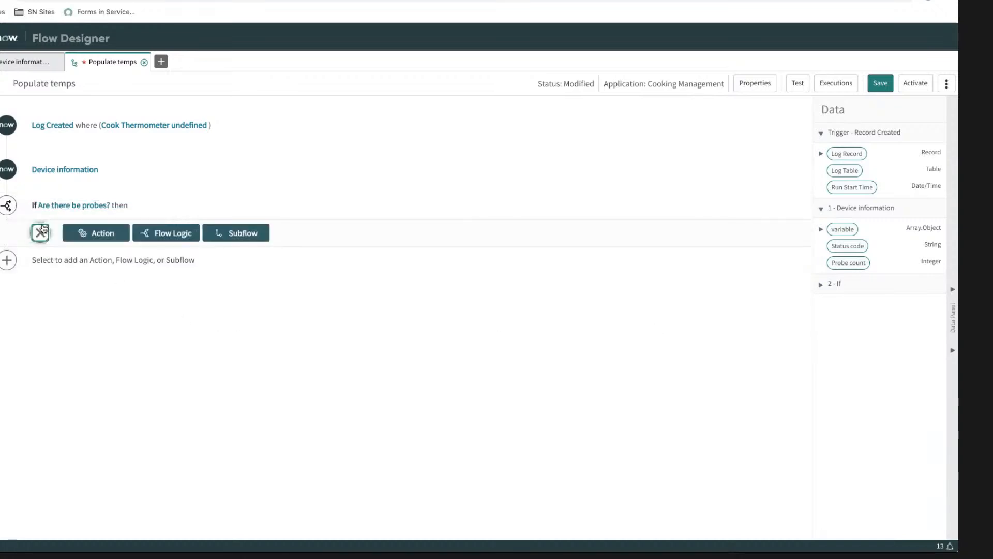
pyautogui.click(157, 235)
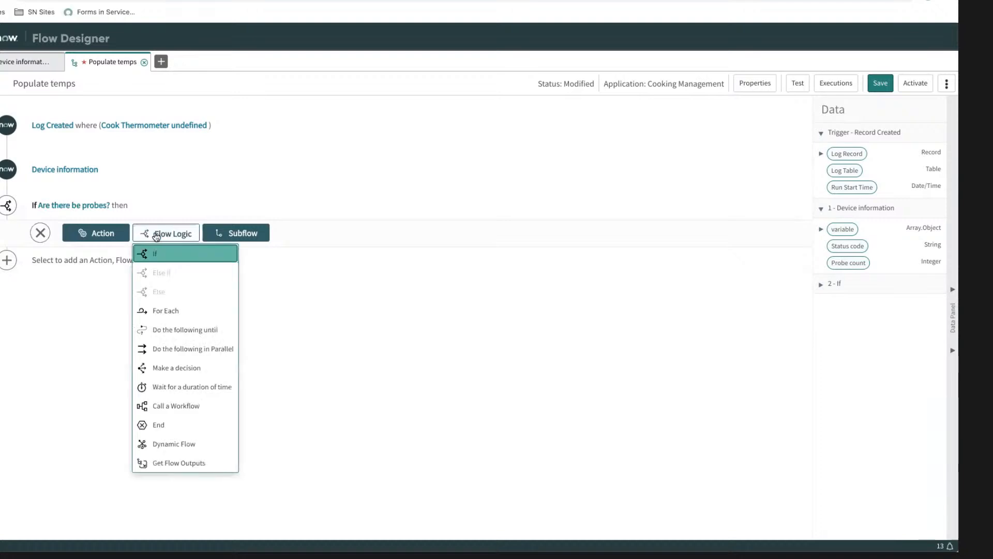
pyautogui.click(157, 309)
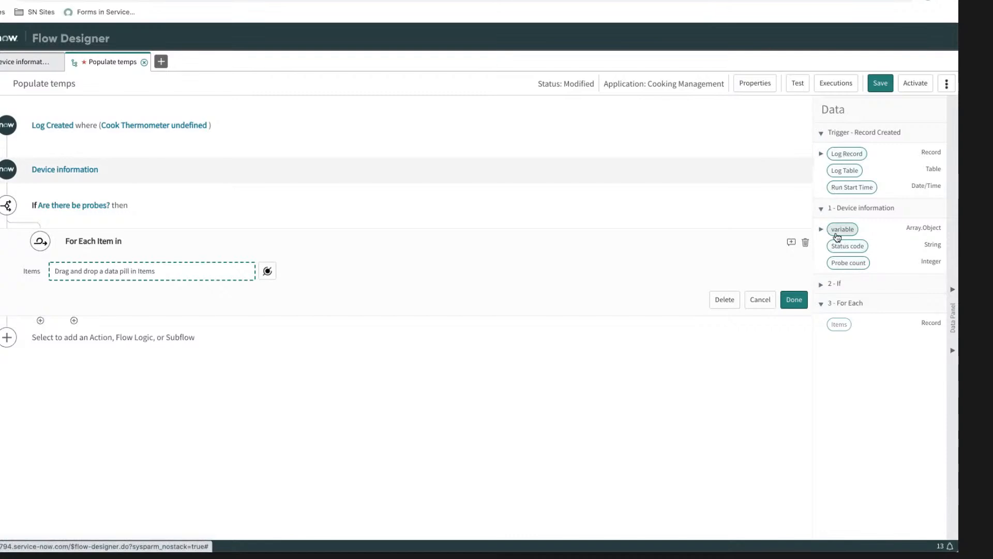
pyautogui.click(822, 230)
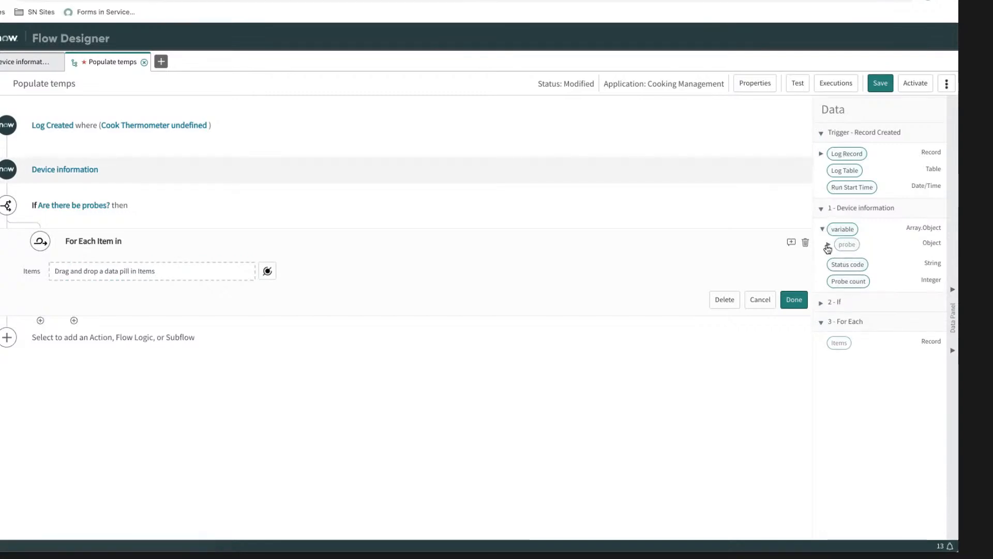
pyautogui.click(828, 244)
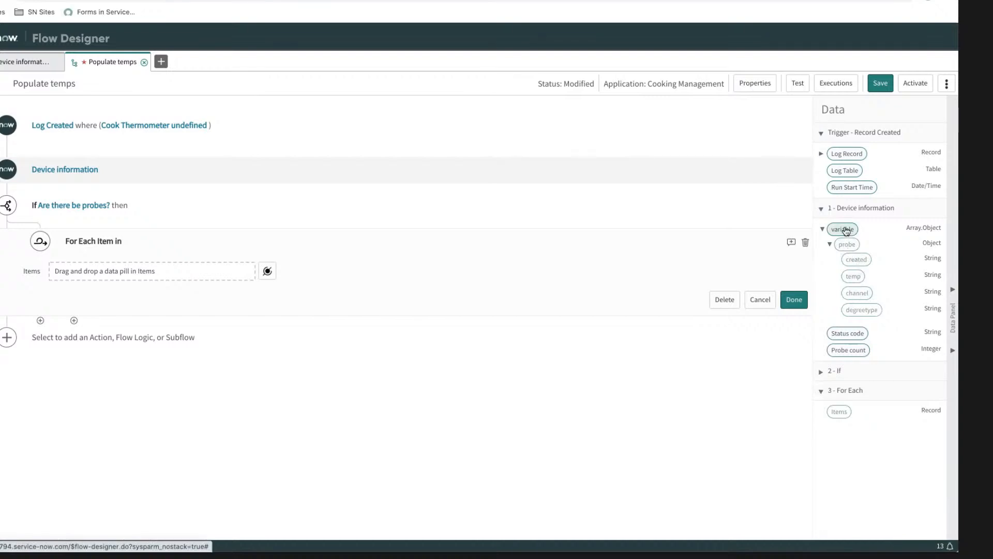
pyautogui.moveTo(845, 231); pyautogui.dragTo(125, 270)
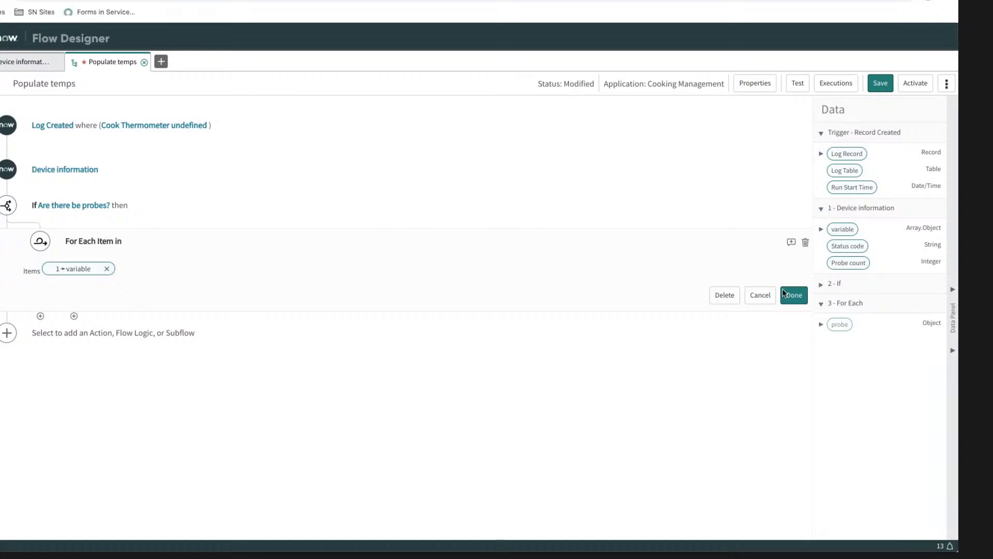
pyautogui.click(794, 296)
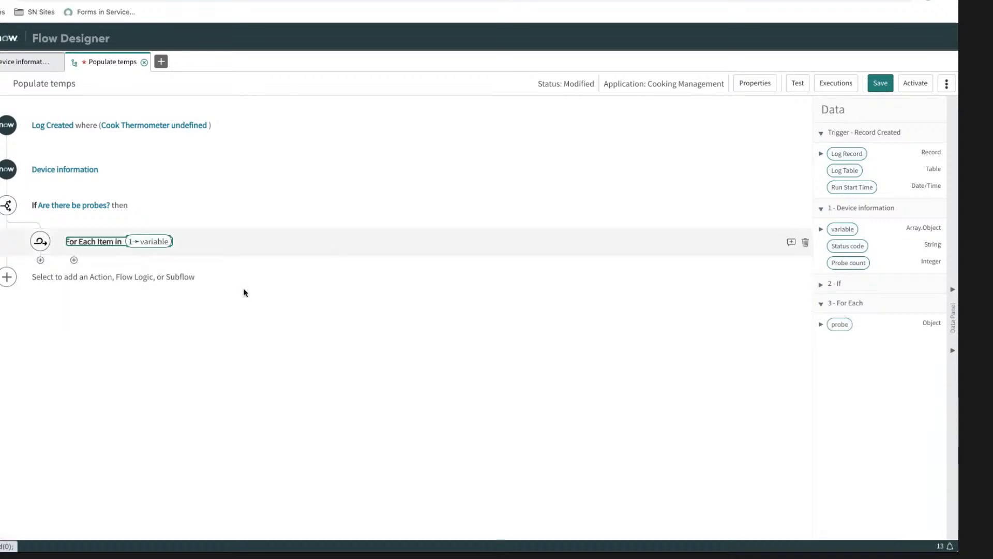
# Step: Add a Create Record action inside the For Each loop with Temperature [x_snc_cook_mgmt_temperature] as its table
pyautogui.click(74, 261)
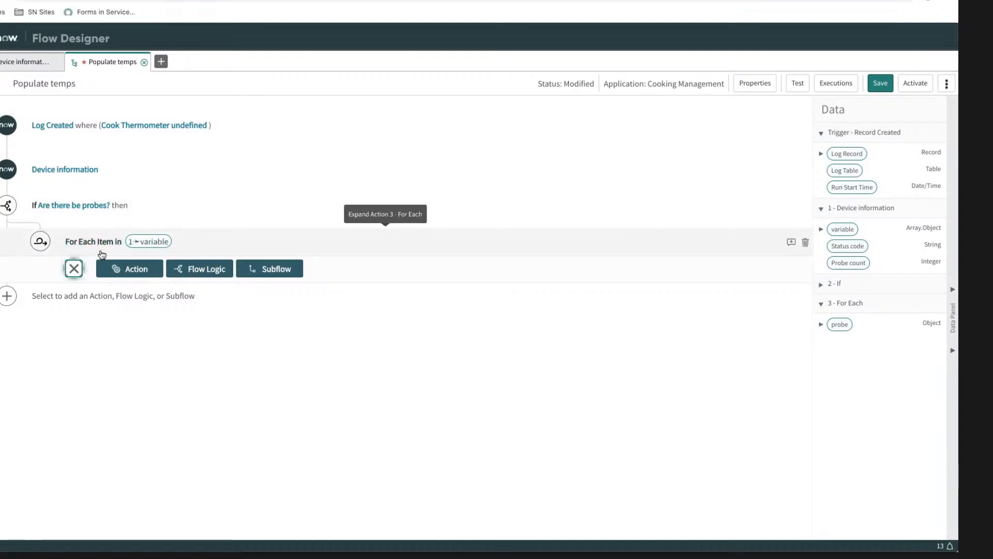
pyautogui.click(137, 271)
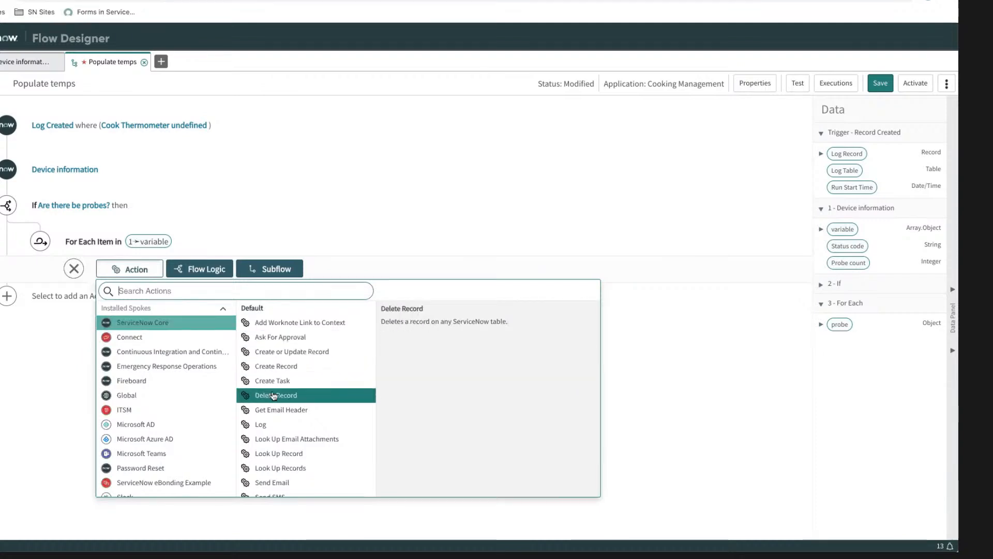
pyautogui.click(276, 366)
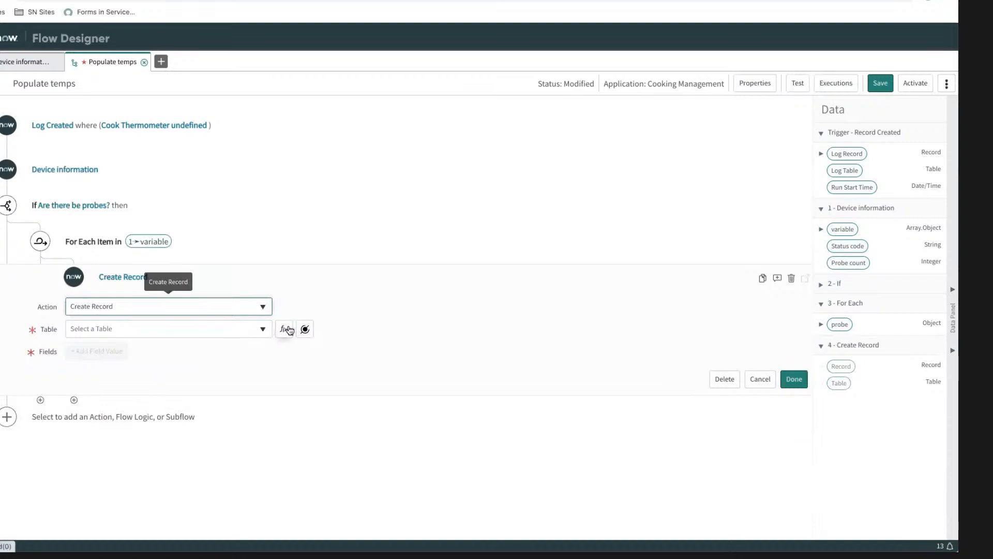
pyautogui.click(260, 328)
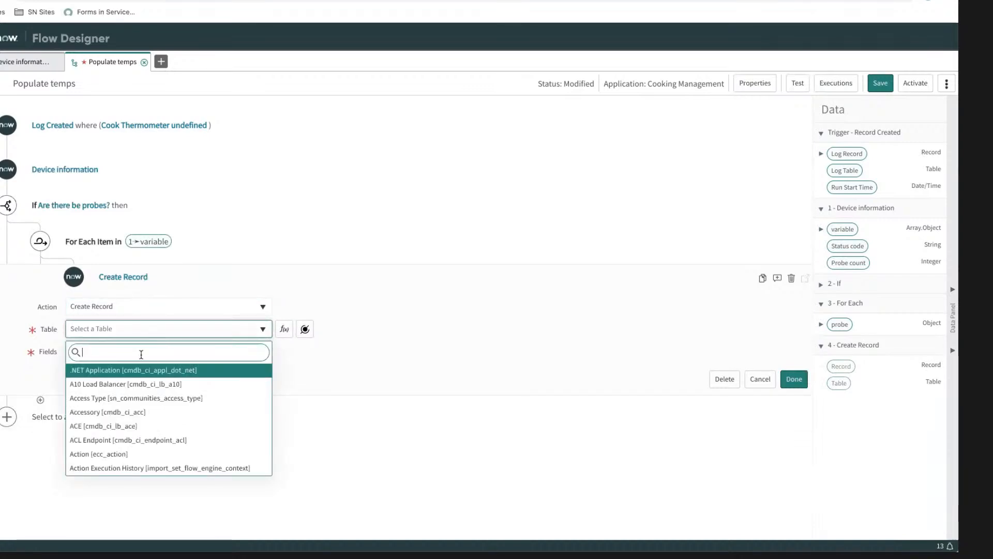
pyautogui.write('temperat')
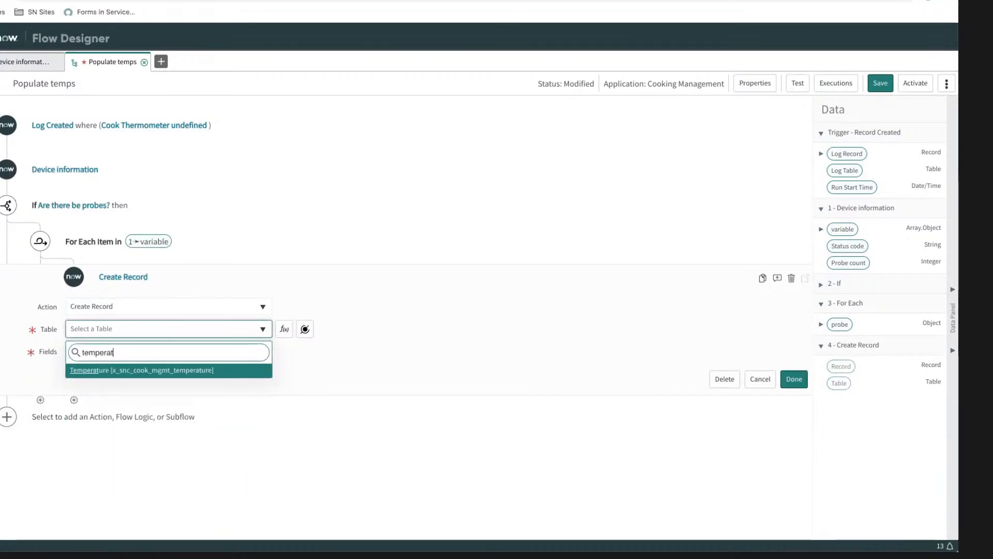
pyautogui.click(151, 370)
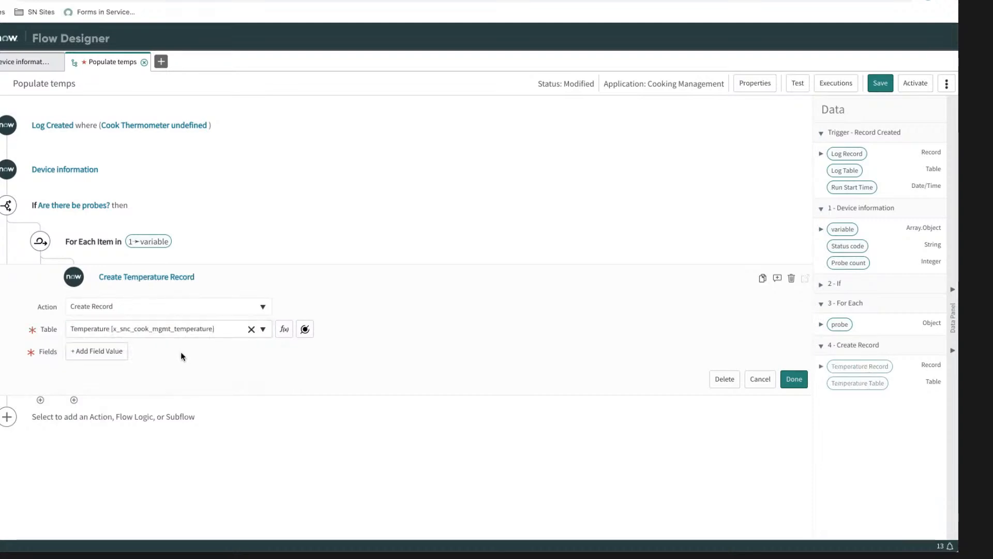
# Step: Add a Cook field value to the Temperature record and fill it with the Trigger > Log Record > Cook data pill
pyautogui.click(114, 353)
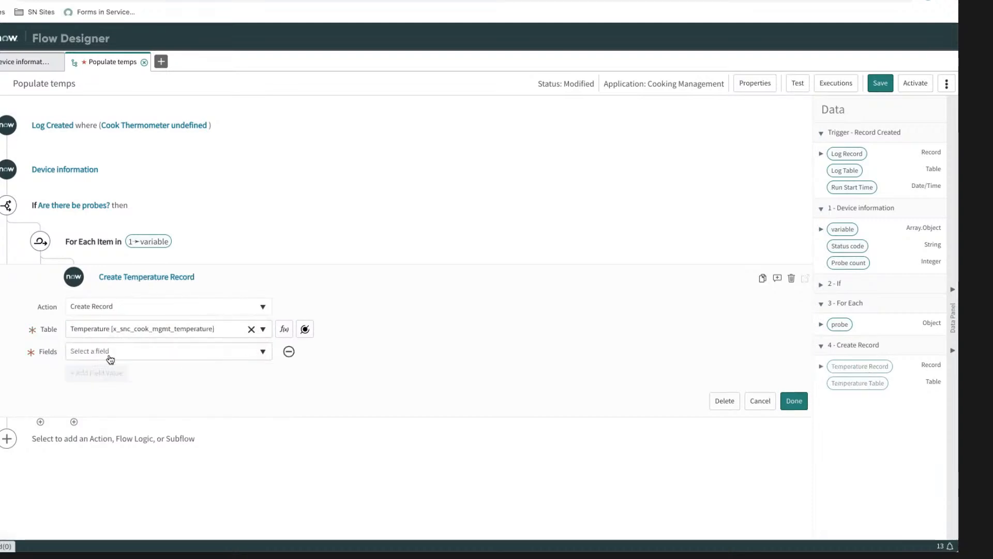
pyautogui.click(148, 353)
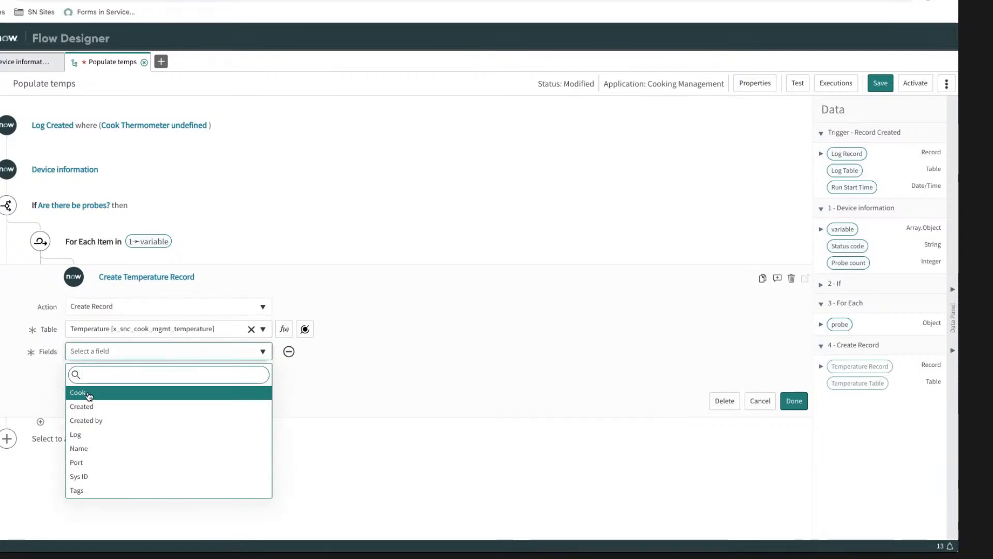
pyautogui.click(121, 398)
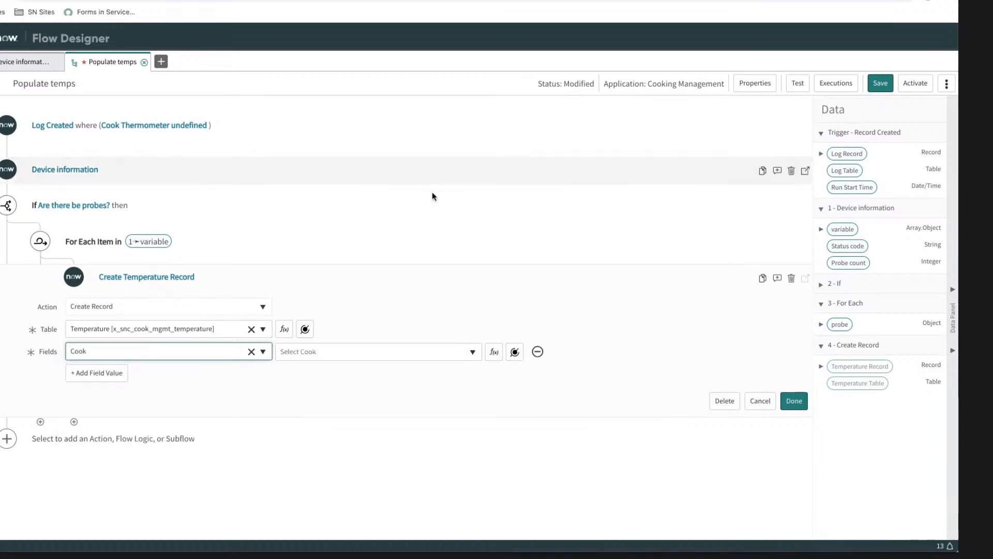
pyautogui.click(823, 157)
pyautogui.moveTo(846, 187); pyautogui.dragTo(586, 293)
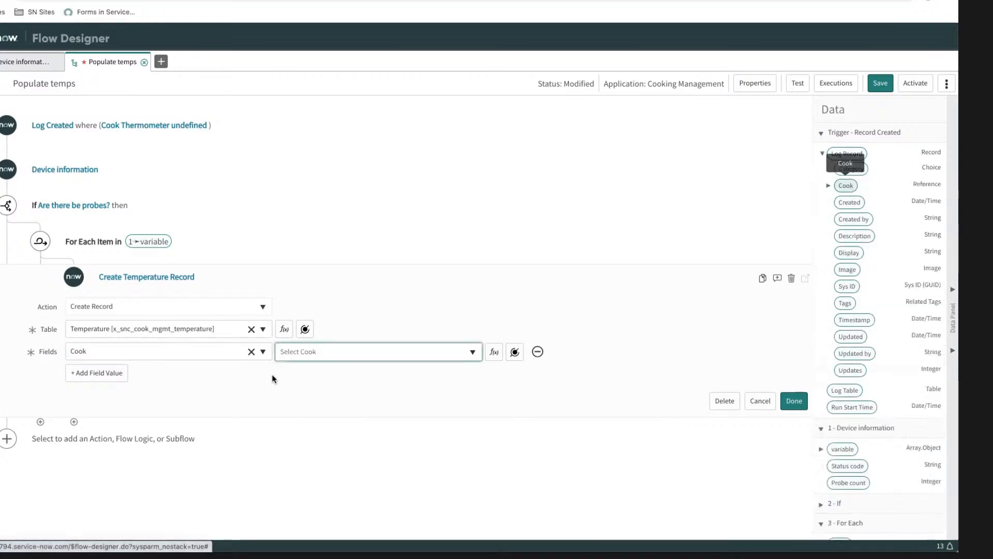
pyautogui.moveTo(273, 379); pyautogui.dragTo(332, 354)
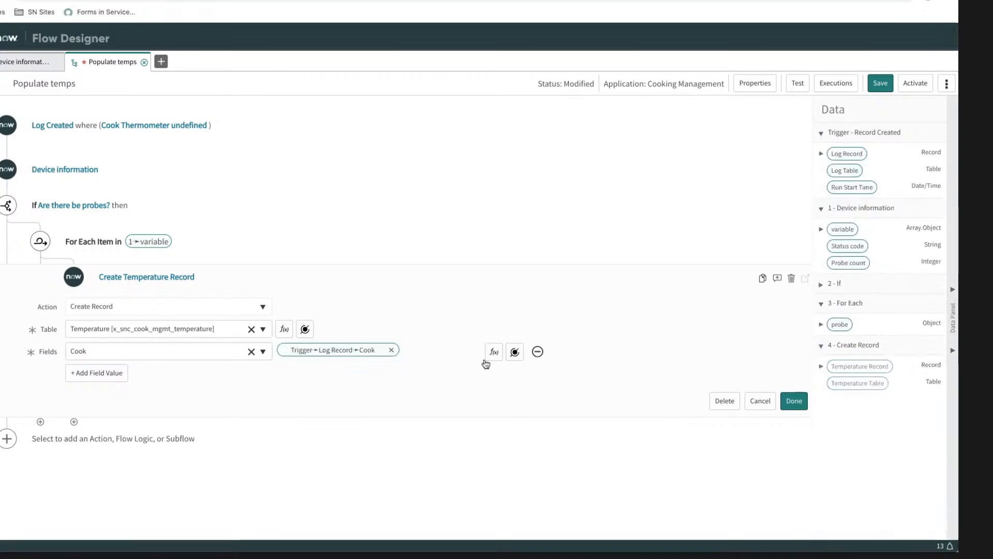
# Step: Add a Log field value to the Temperature record and fill it with the Trigger > Log Record data pill
pyautogui.click(91, 374)
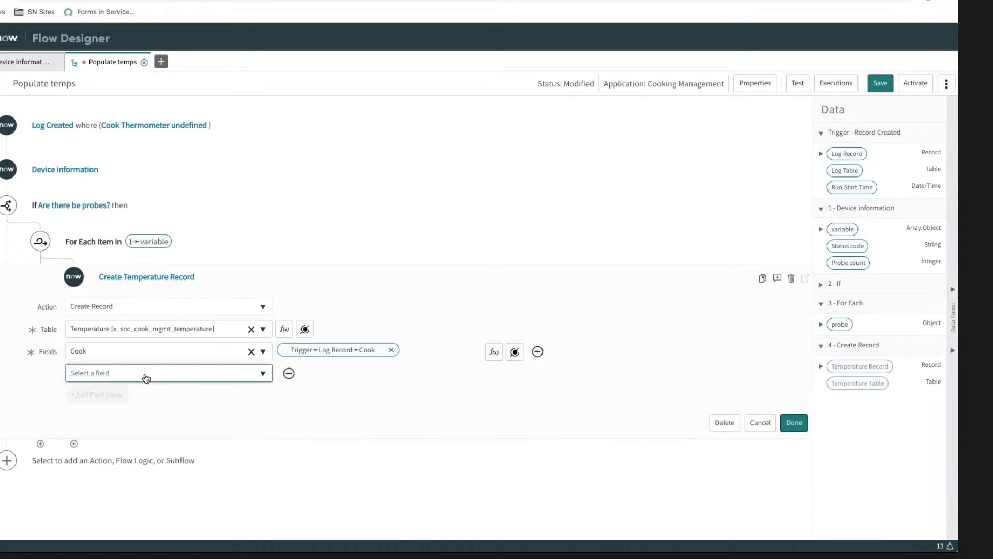
pyautogui.click(144, 373)
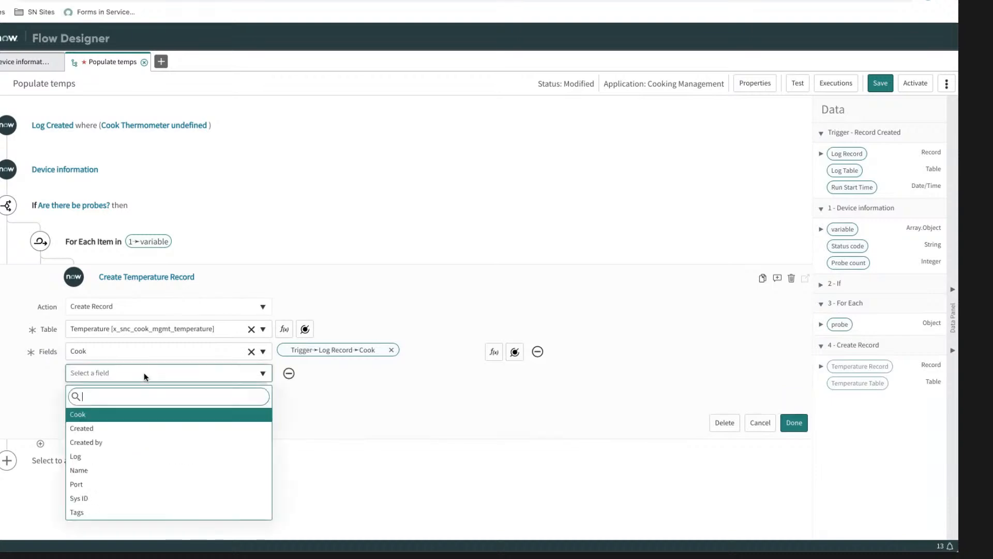
pyautogui.click(111, 458)
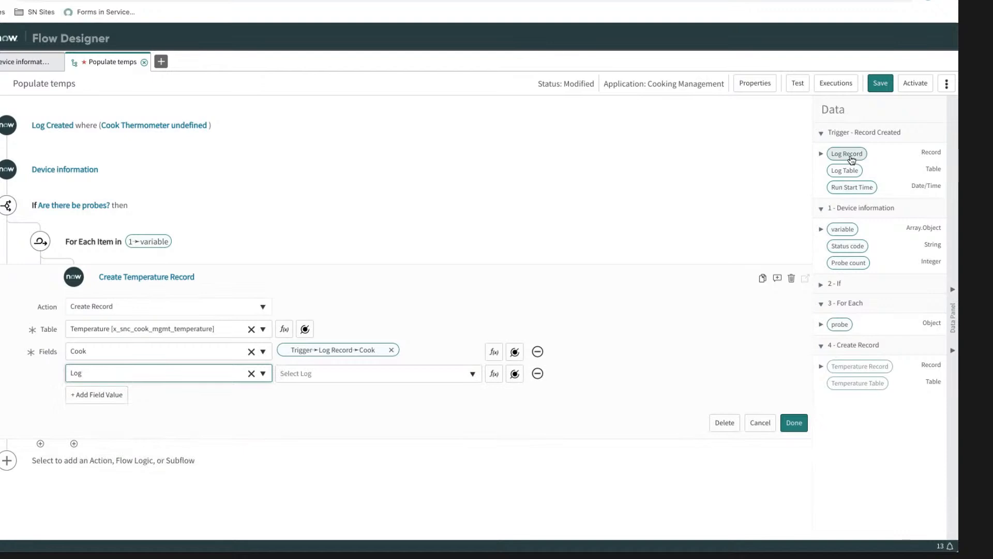
pyautogui.moveTo(434, 329); pyautogui.dragTo(318, 378)
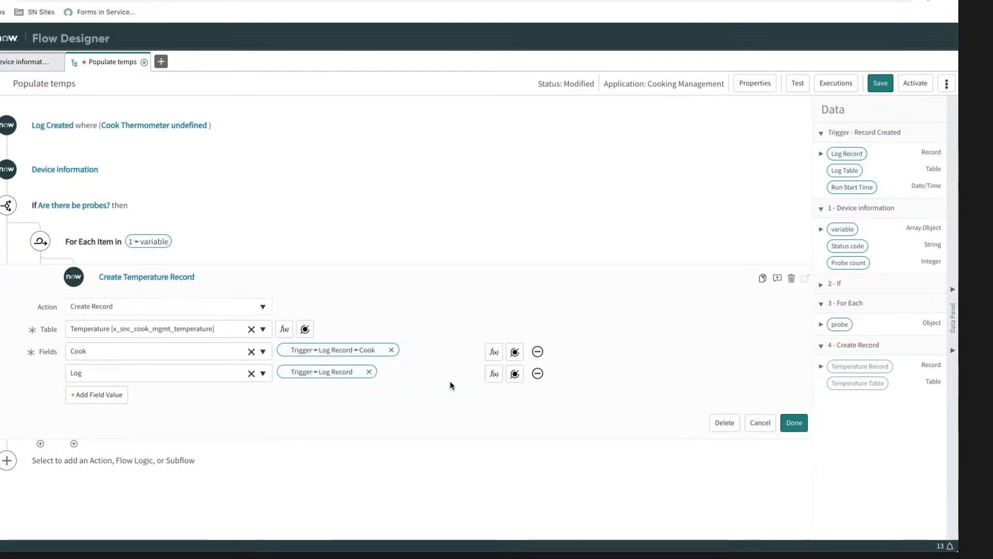
# Step: Add a Temperature field value to the record and fill it with the For Each probe > temp data pill
pyautogui.click(106, 395)
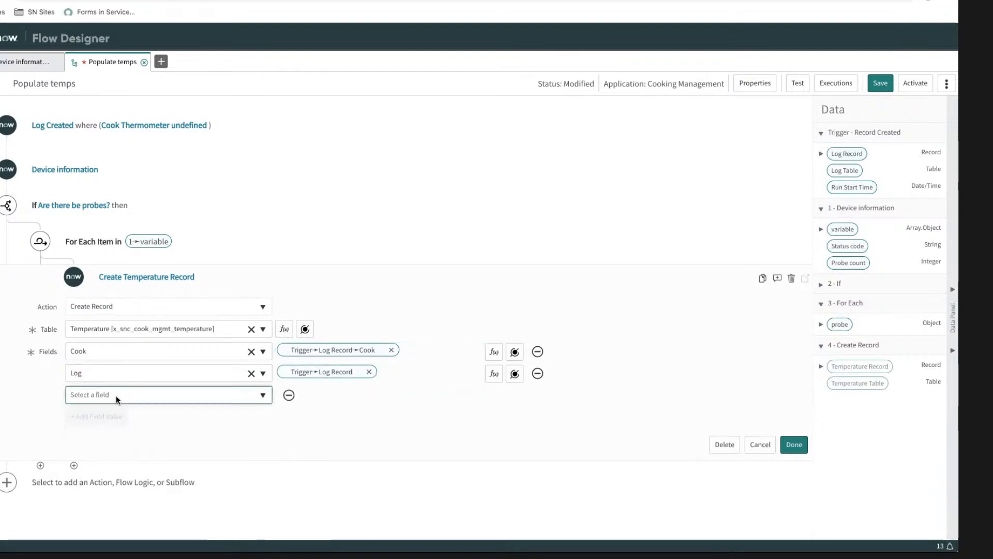
pyautogui.click(116, 396)
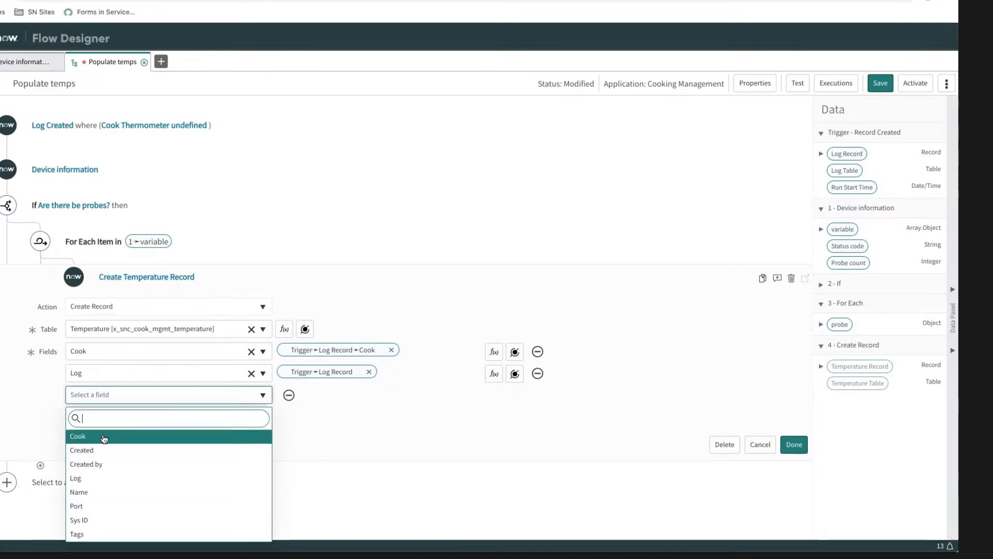
pyautogui.scroll(-2, 96, 502)
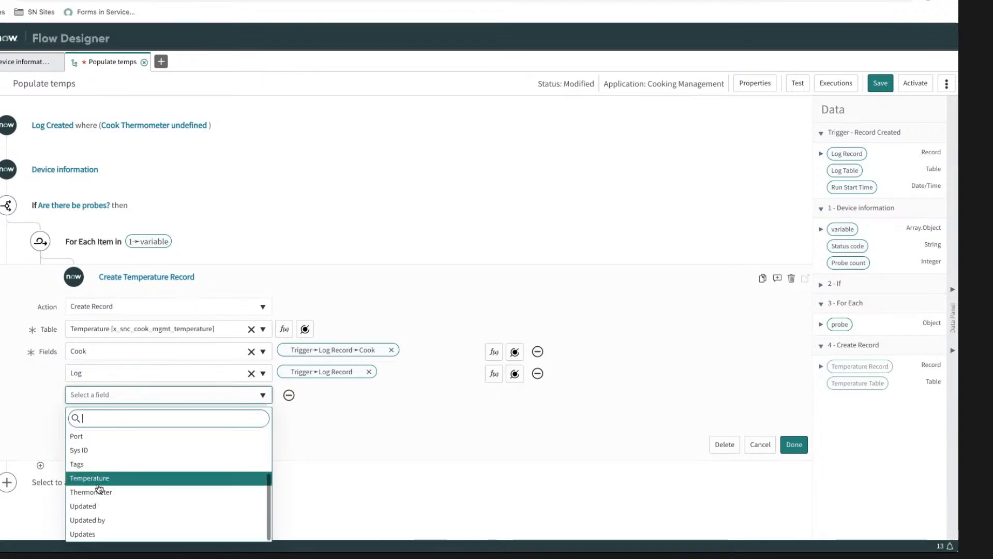
pyautogui.click(103, 482)
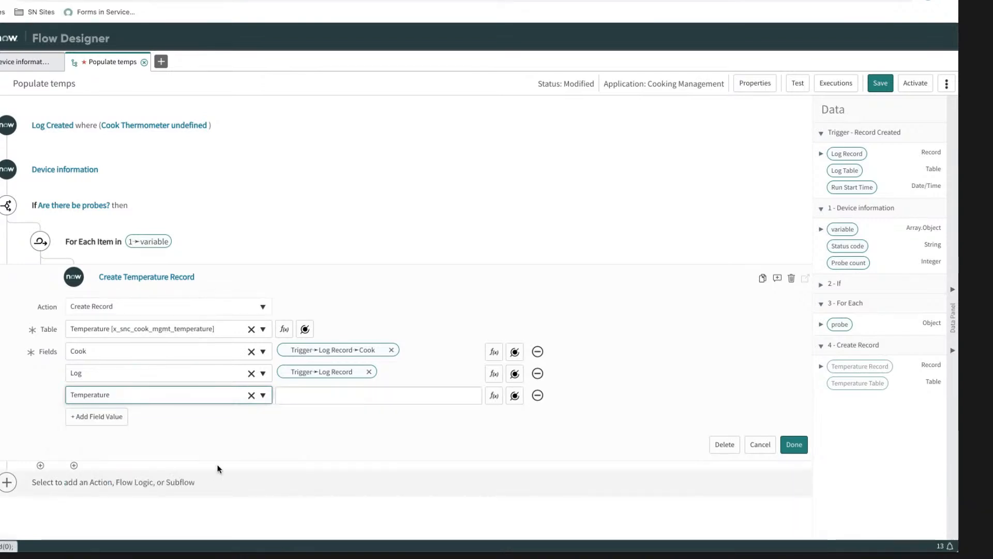
pyautogui.click(821, 325)
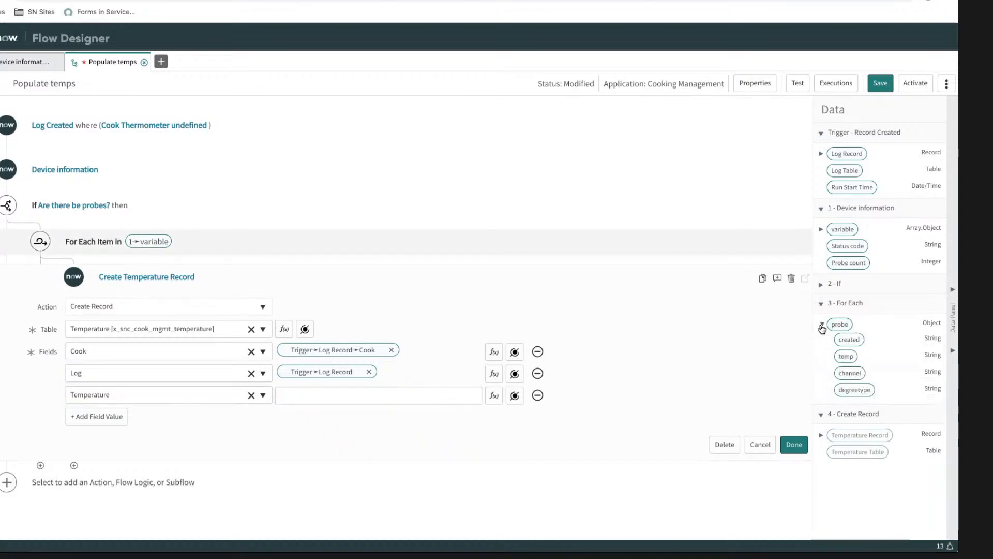
pyautogui.moveTo(846, 356); pyautogui.dragTo(400, 395)
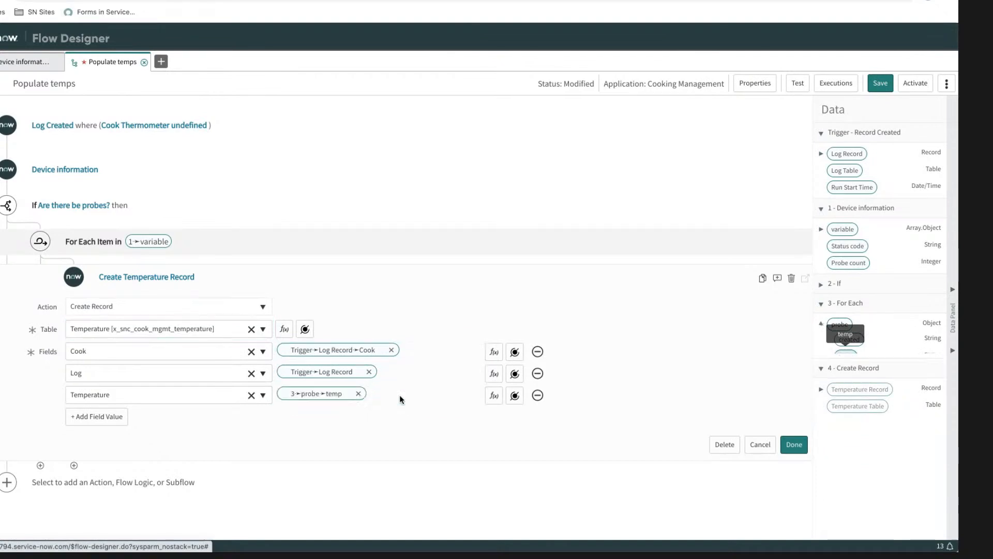
# Step: Add a Thermometer field value to the Temperature record and fill it with the Trigger > Log Record > Cook > Thermometer data pill
pyautogui.click(105, 417)
pyautogui.click(106, 416)
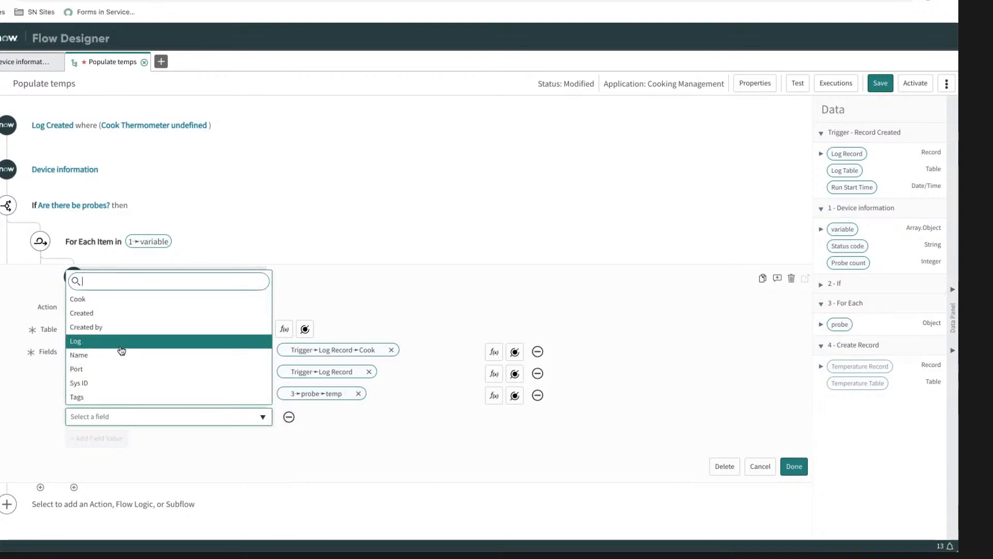
pyautogui.scroll(-2, 122, 351)
pyautogui.click(104, 370)
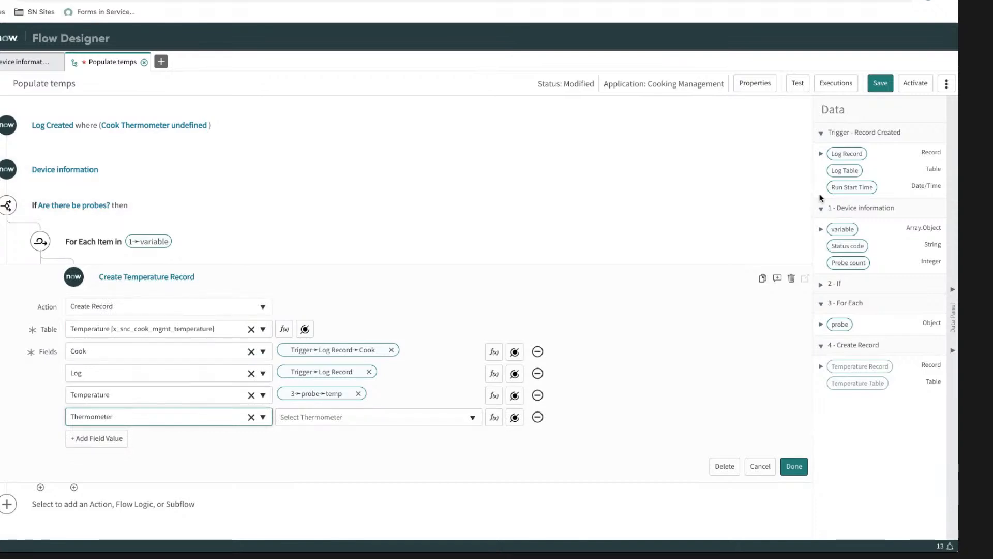
pyautogui.click(515, 417)
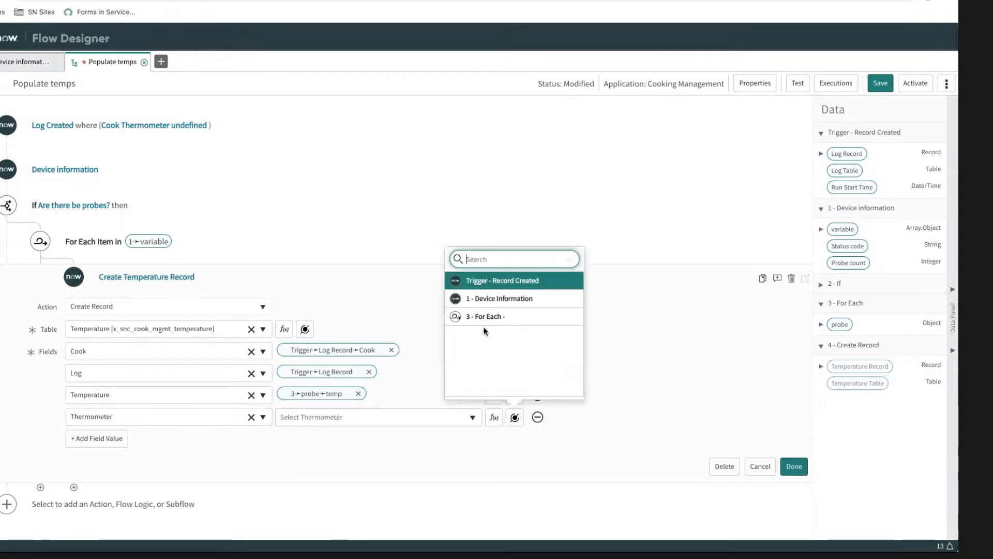
pyautogui.click(473, 281)
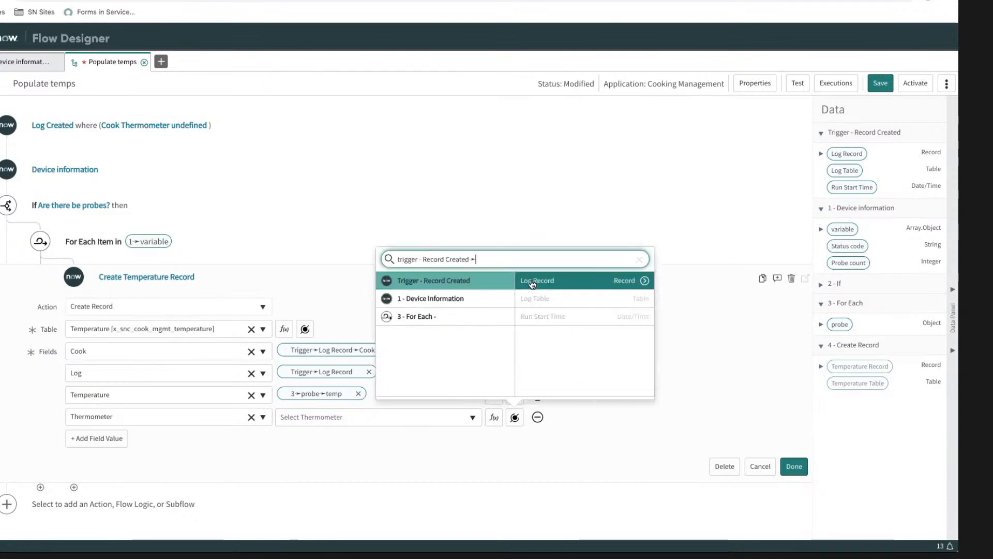
pyautogui.click(645, 280)
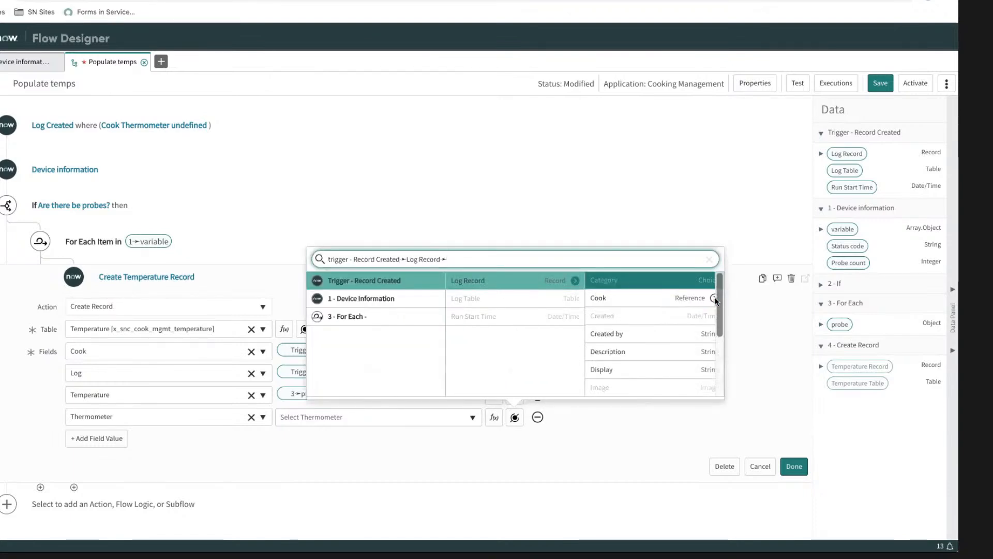
pyautogui.click(713, 299)
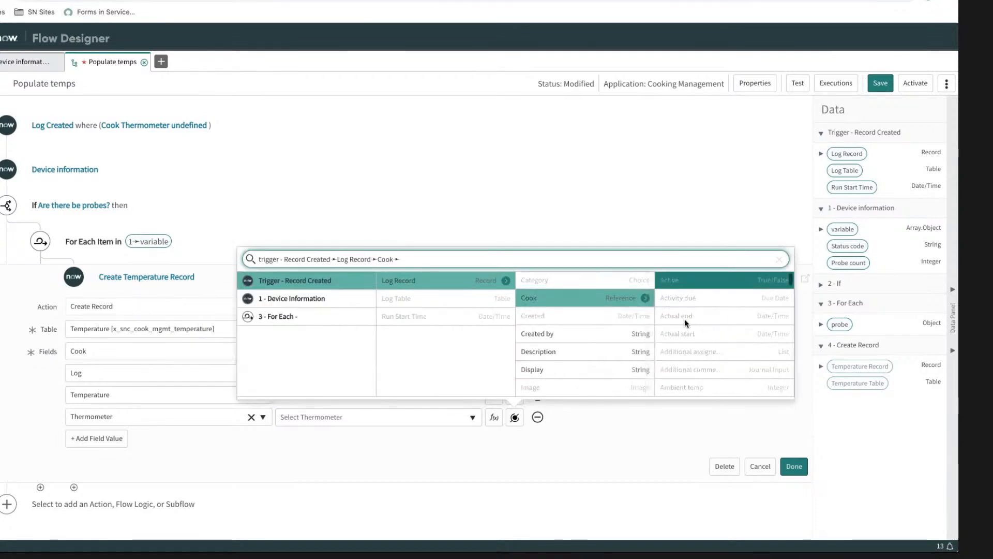
pyautogui.scroll(-3, 684, 319)
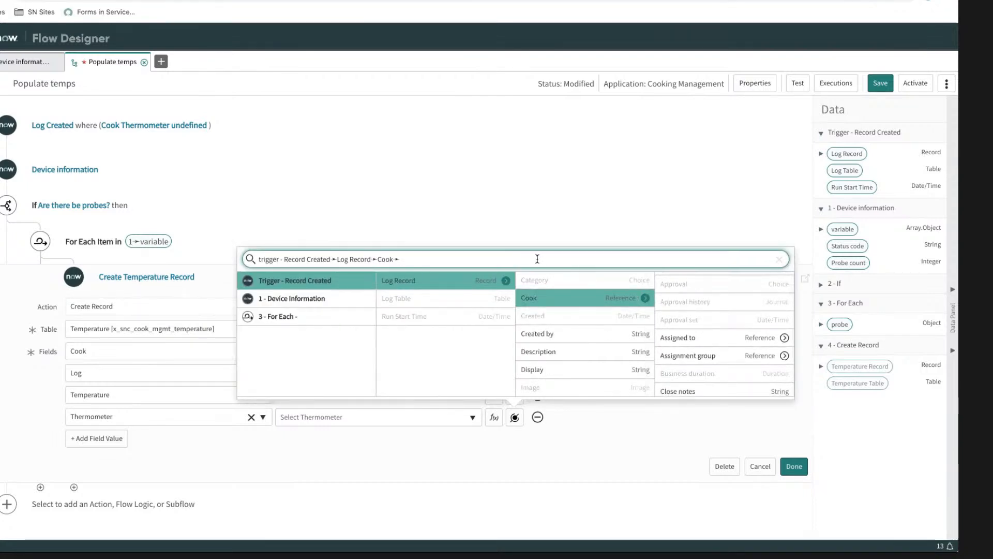
pyautogui.write('therm')
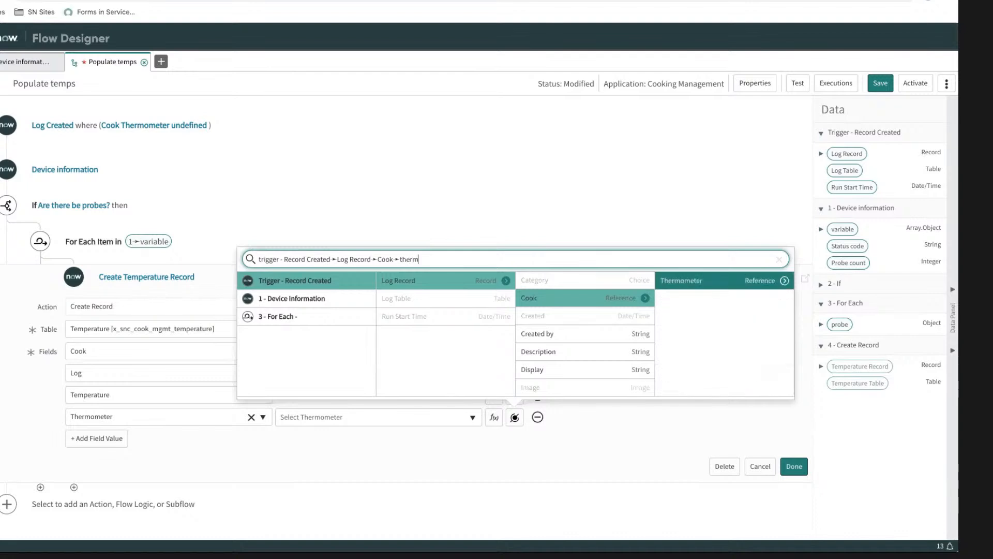
pyautogui.click(675, 284)
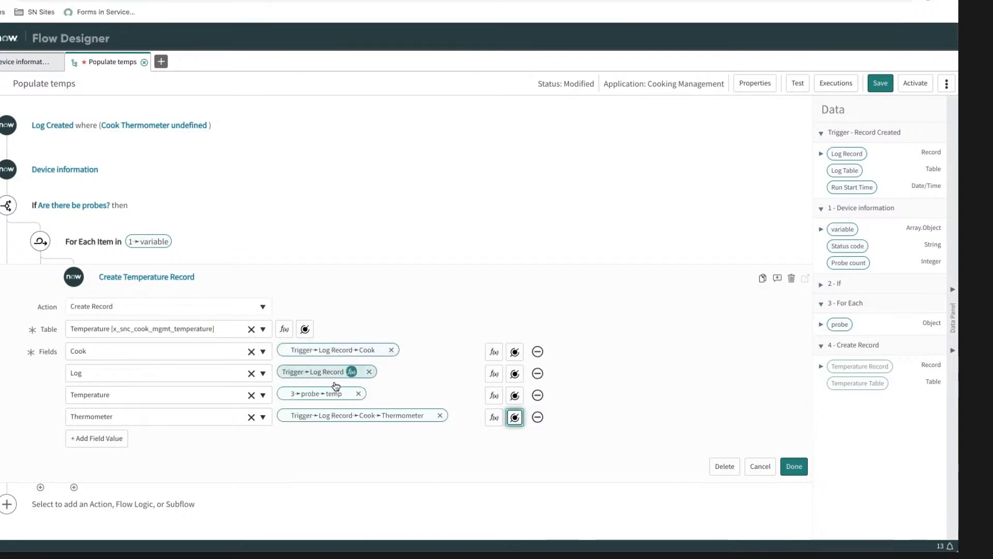
# Step: Add a Port field value to the Temperature record and fill it with the For Each probe > channel data pill
pyautogui.click(104, 439)
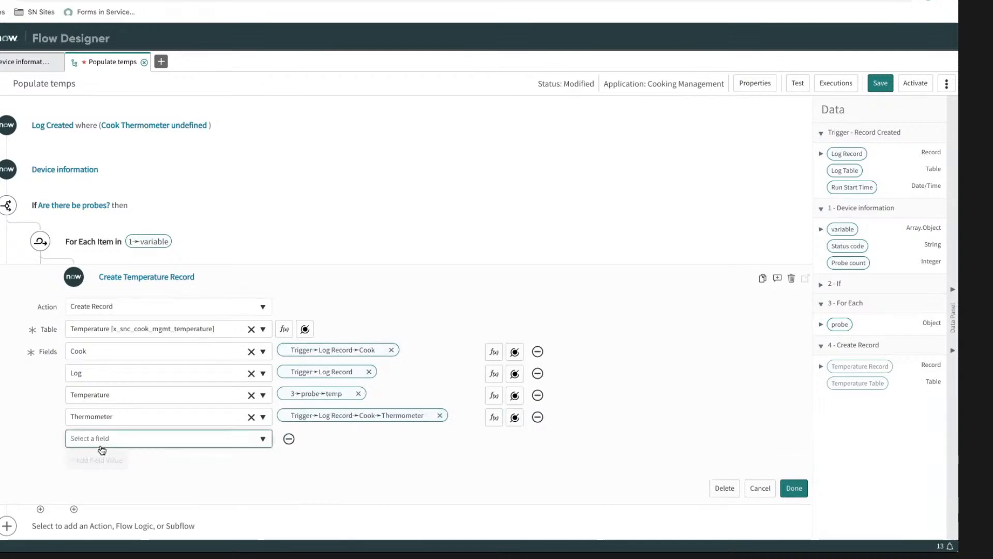
pyautogui.click(105, 438)
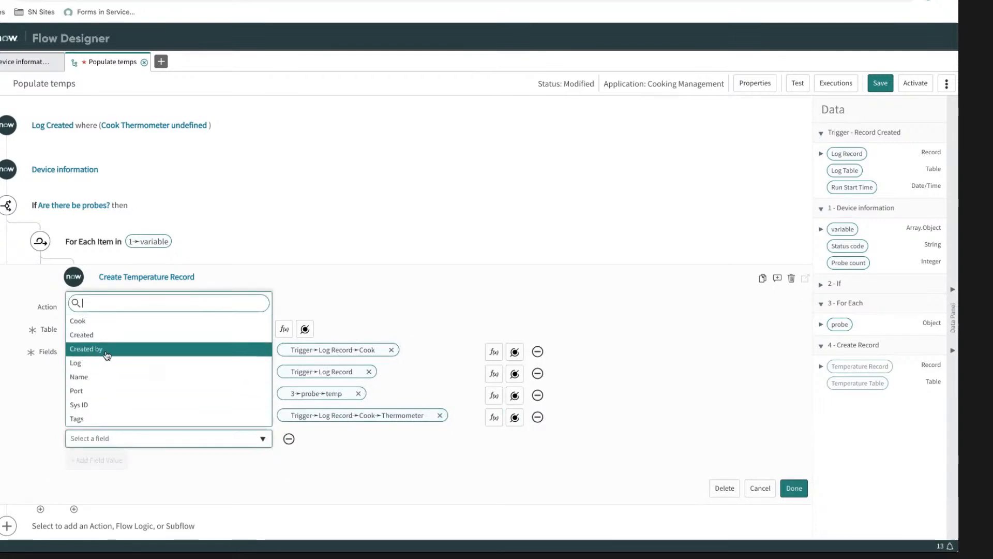
pyautogui.click(88, 391)
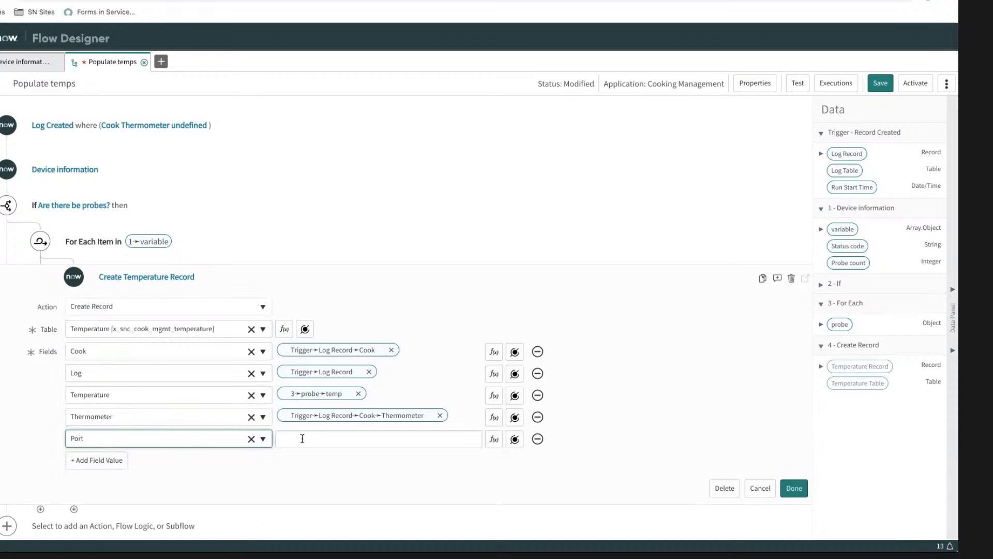
pyautogui.click(821, 324)
pyautogui.moveTo(848, 373); pyautogui.dragTo(297, 453)
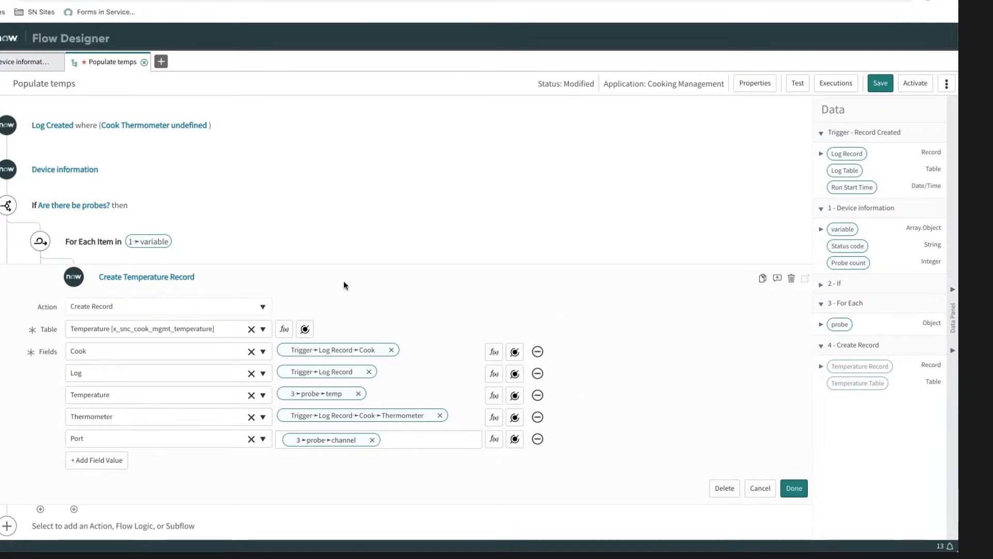
pyautogui.click(321, 287)
pyautogui.click(321, 287)
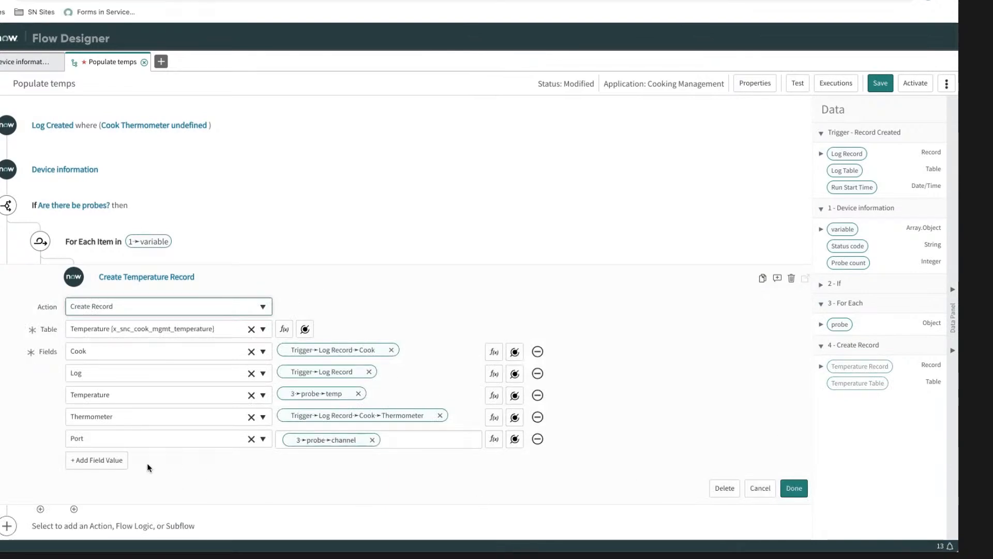
pyautogui.click(117, 461)
pyautogui.click(125, 460)
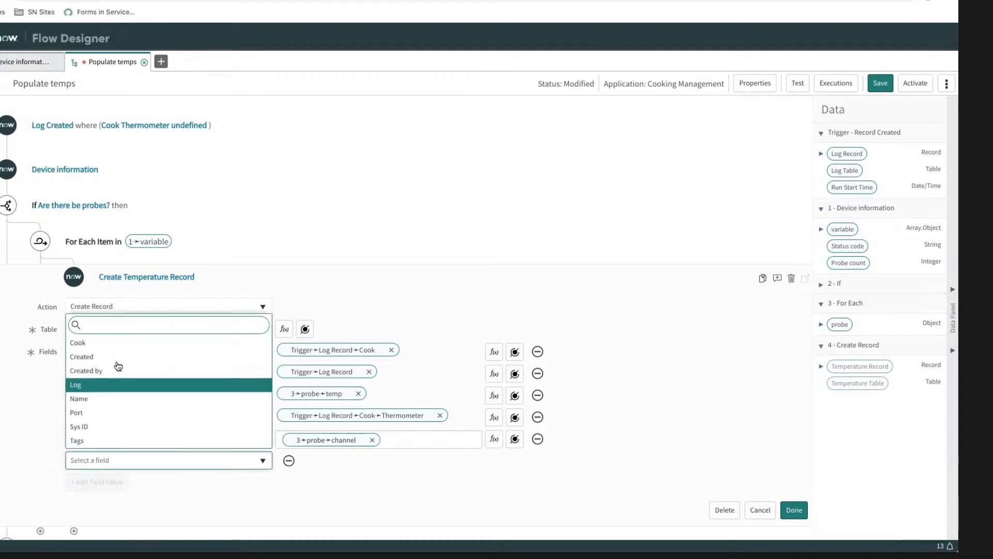
pyautogui.scroll(-3, 115, 398)
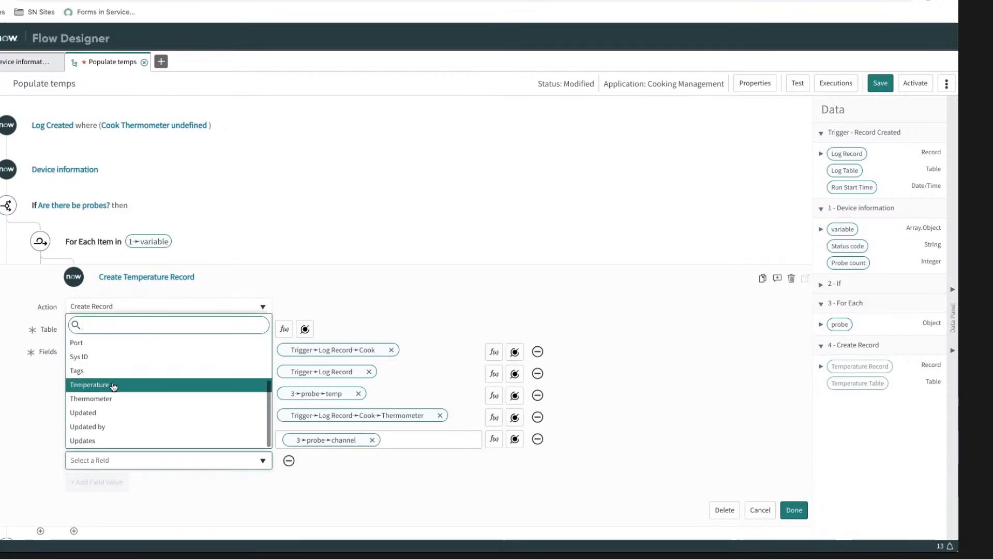
pyautogui.scroll(3, 111, 385)
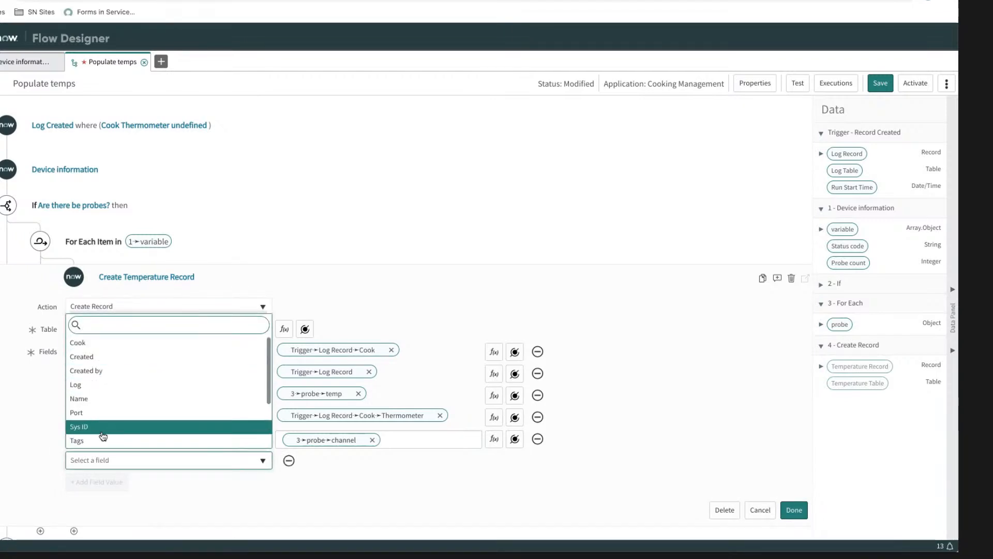
pyautogui.click(274, 494)
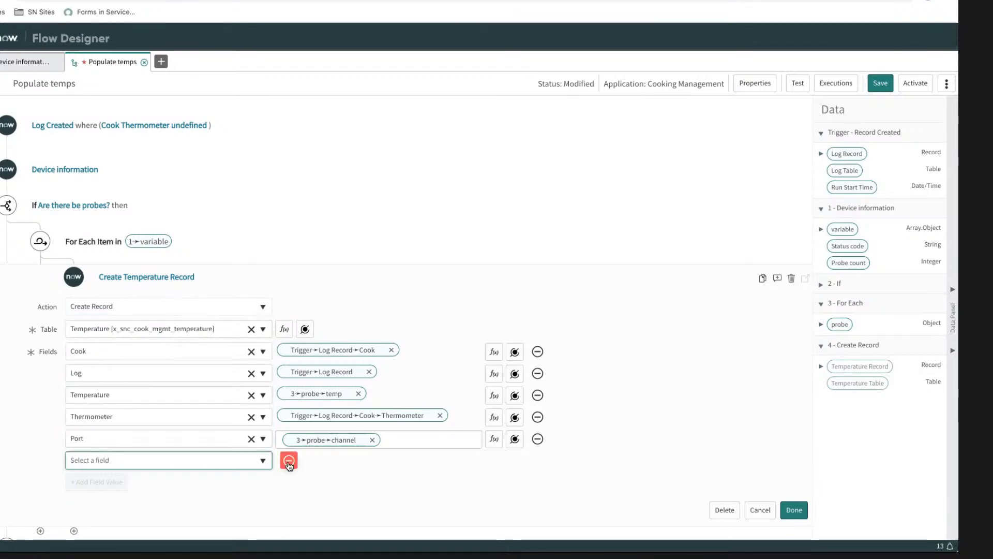
pyautogui.click(289, 460)
# Step: Finish the Create Temperature Record action, and save and activate the Populate temps flow
pyautogui.click(797, 489)
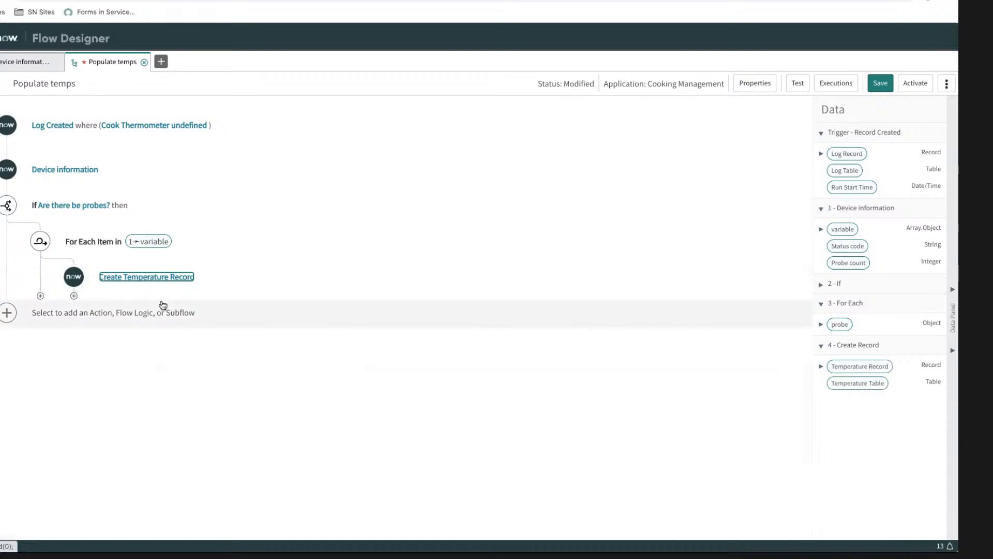
pyautogui.click(74, 295)
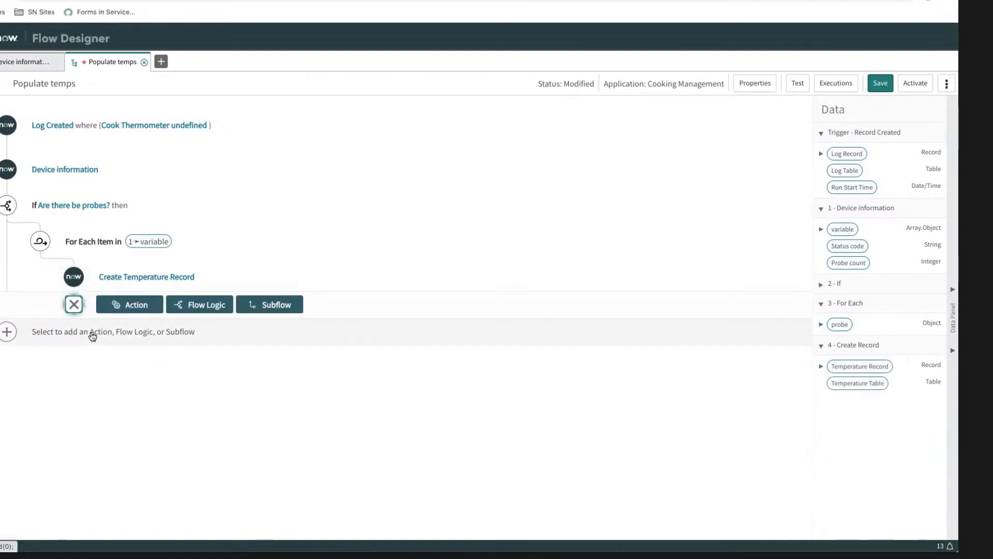
pyautogui.click(74, 305)
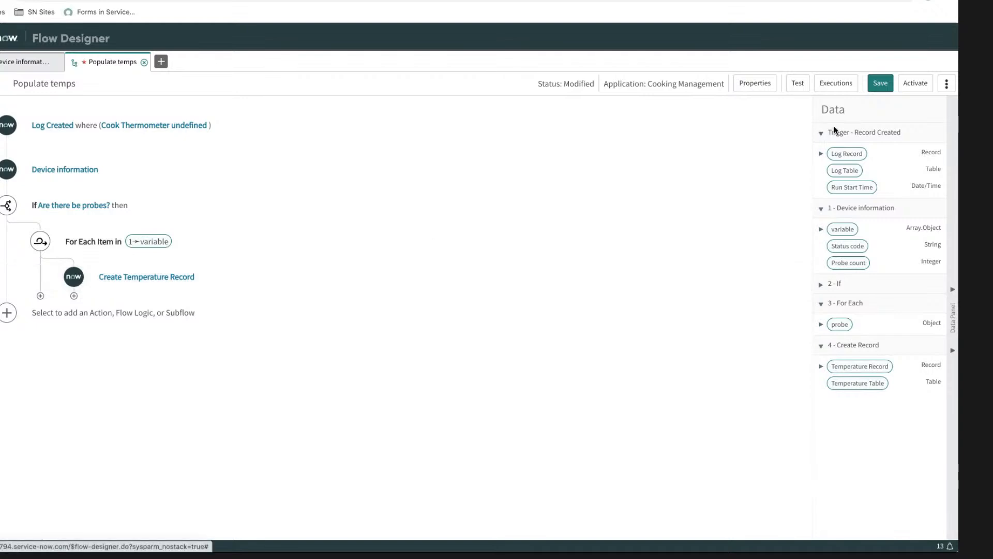
pyautogui.click(880, 84)
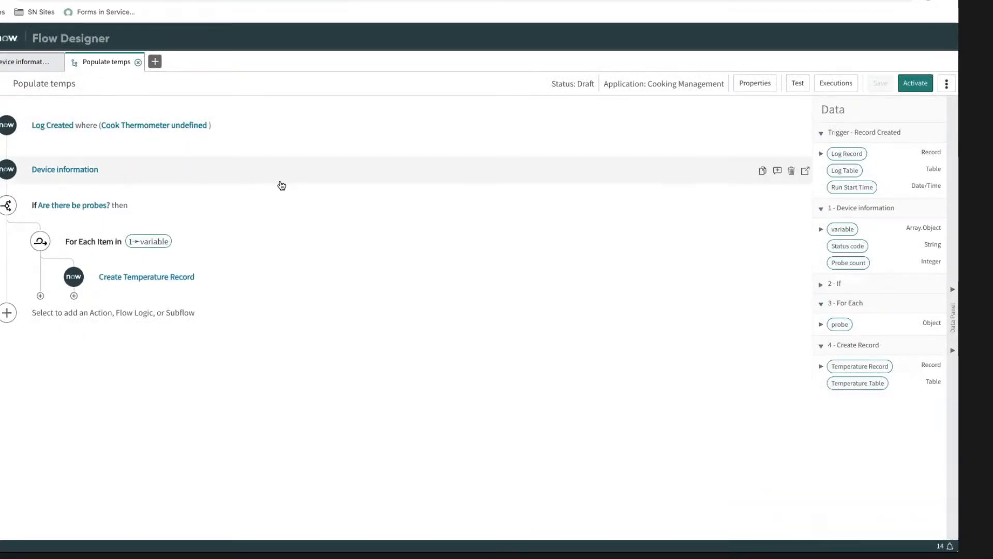
pyautogui.click(914, 86)
pyautogui.click(488, 131)
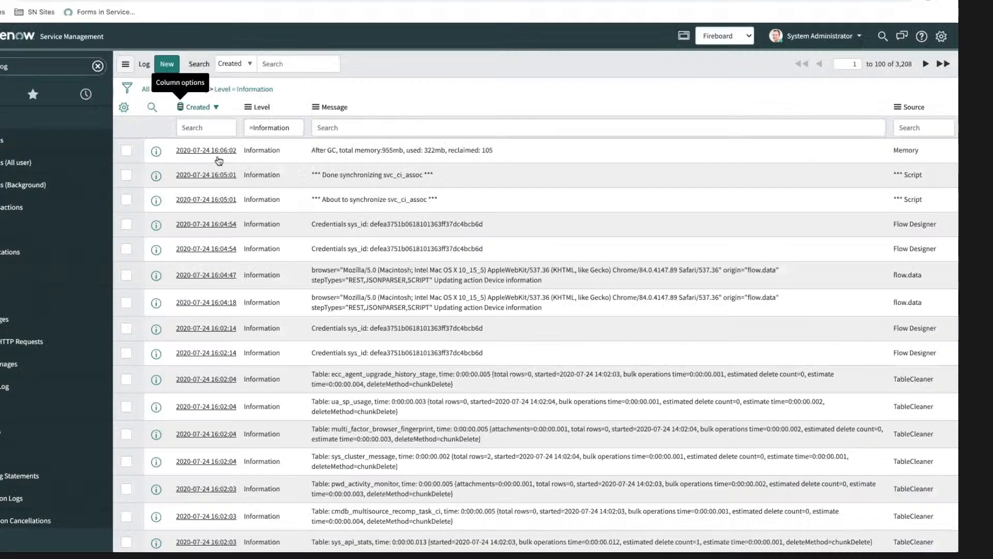
# Step: Open the Test for LCHH cook record from the Cooks list among the favorites
pyautogui.click(33, 104)
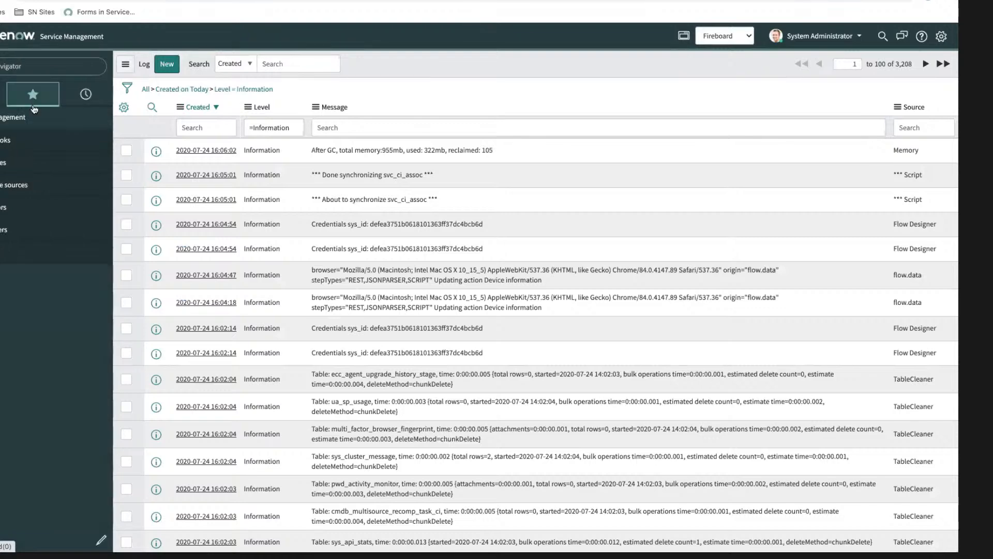
pyautogui.click(8, 139)
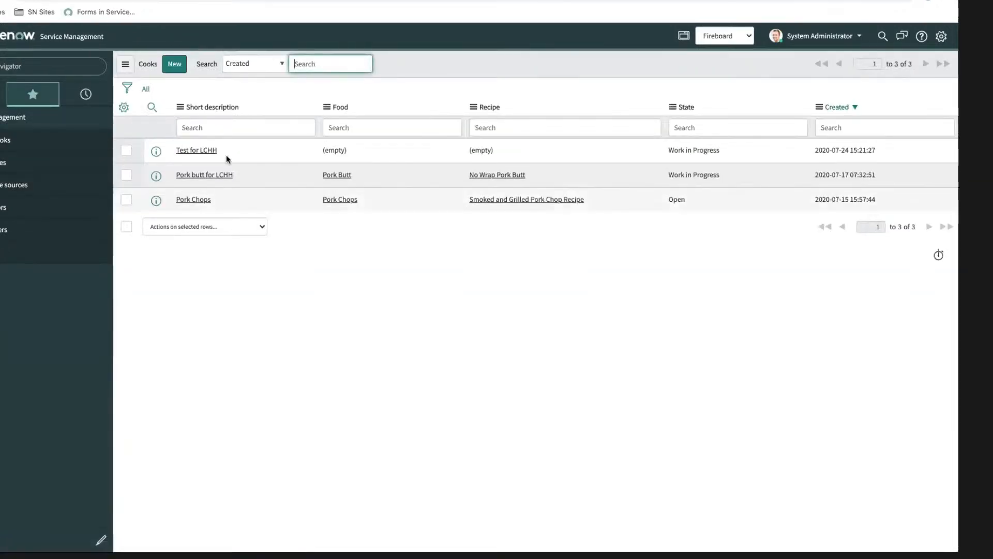
pyautogui.click(206, 151)
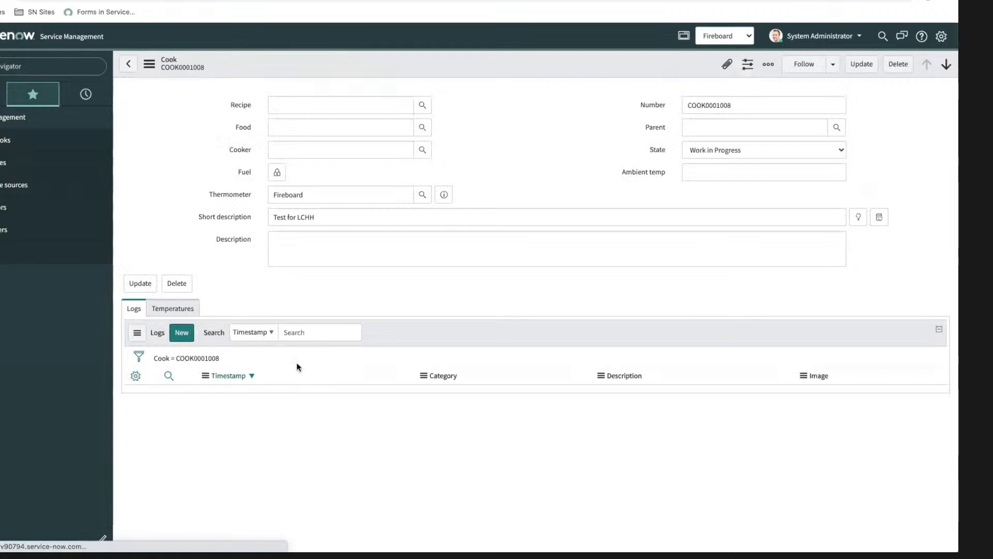
# Step: Create a log on the Test for LCHH cook with category Other and description "Here's our test", and submit it
pyautogui.click(182, 336)
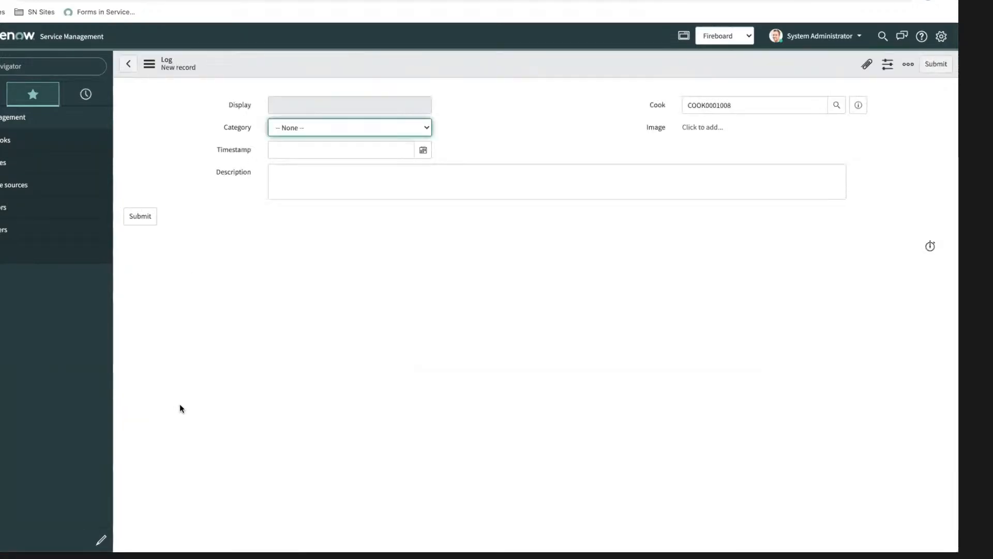
pyautogui.click(297, 125)
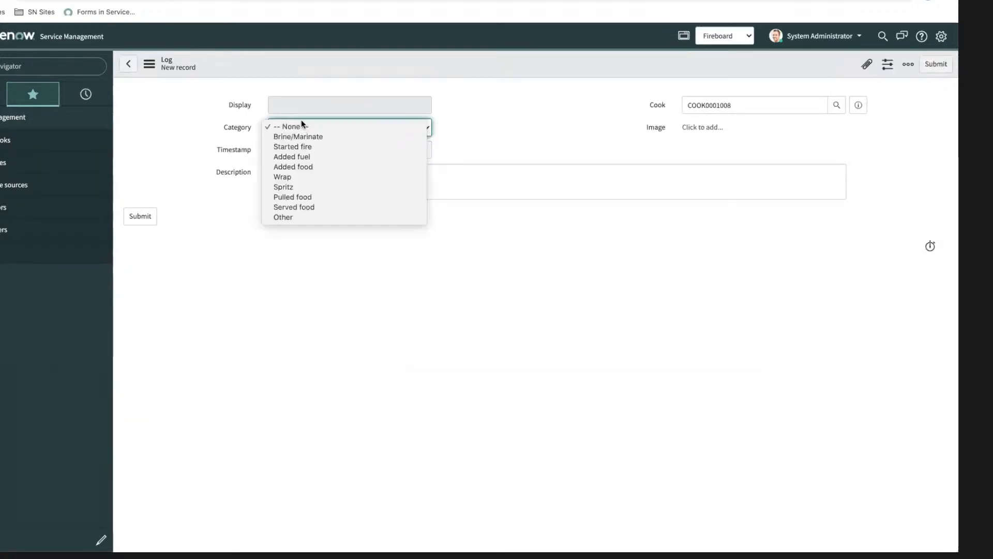
pyautogui.click(308, 220)
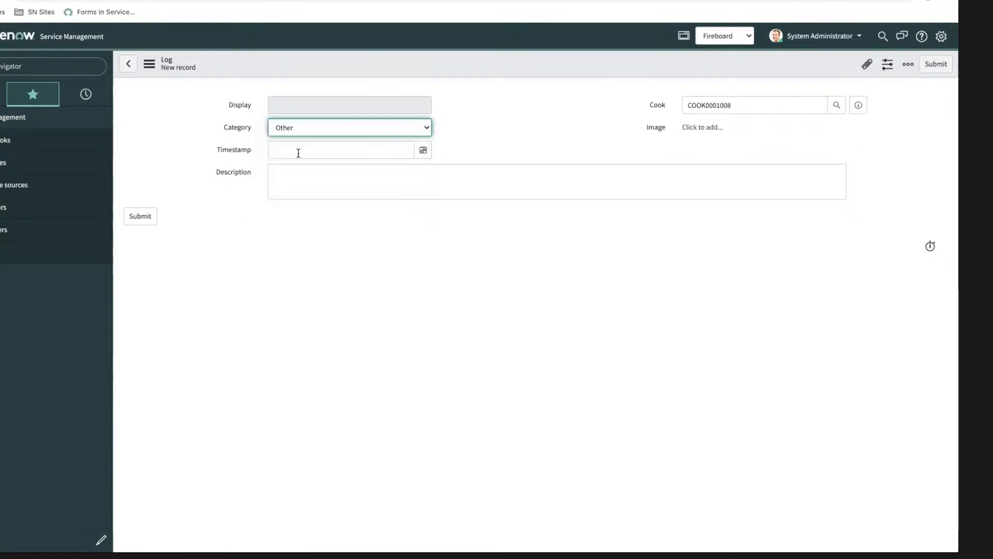
pyautogui.click(291, 182)
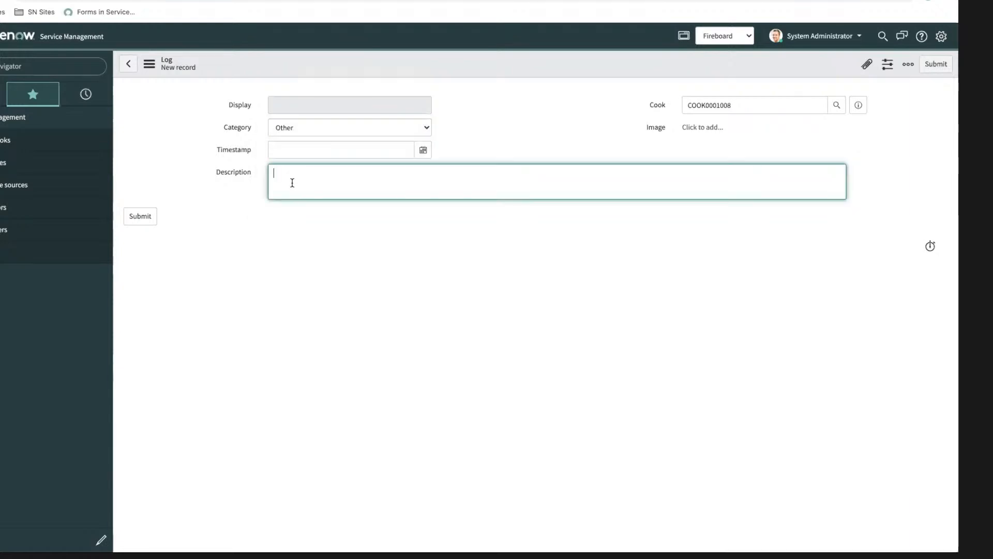
pyautogui.write("Here's our test")
pyautogui.click(137, 218)
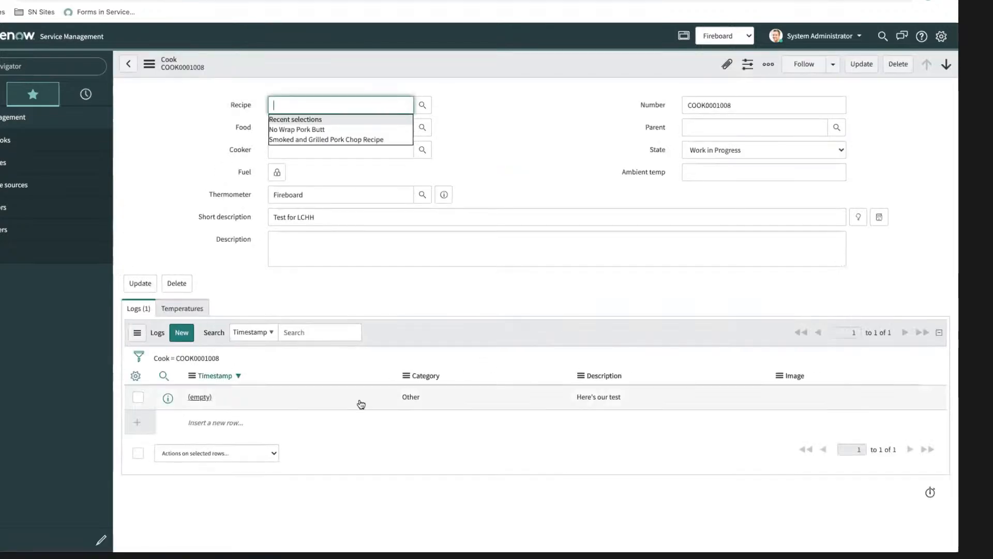
# Step: Check the new log and the cook's Temperatures related list for temperature records, and return to the Populate temps flow in Flow Designer
pyautogui.click(201, 398)
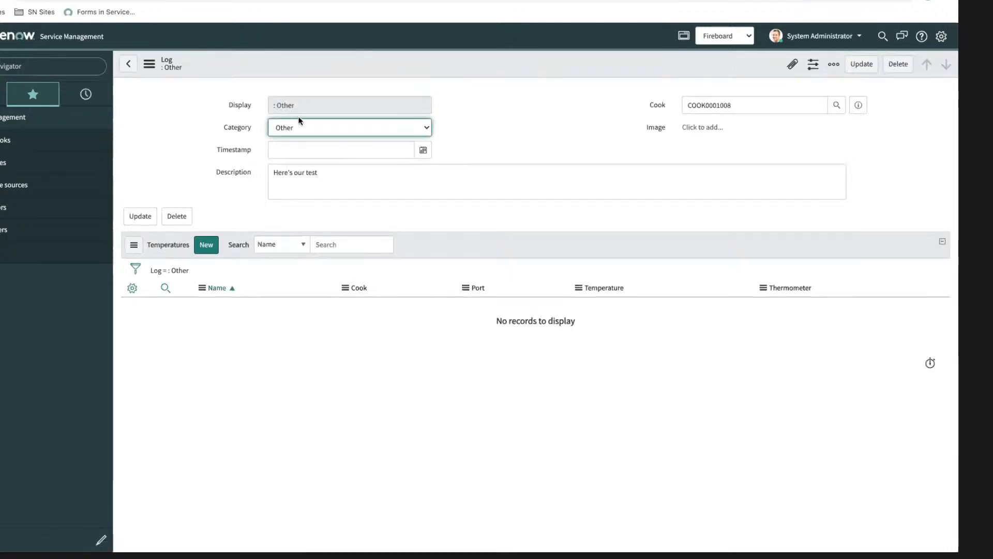
pyautogui.click(128, 64)
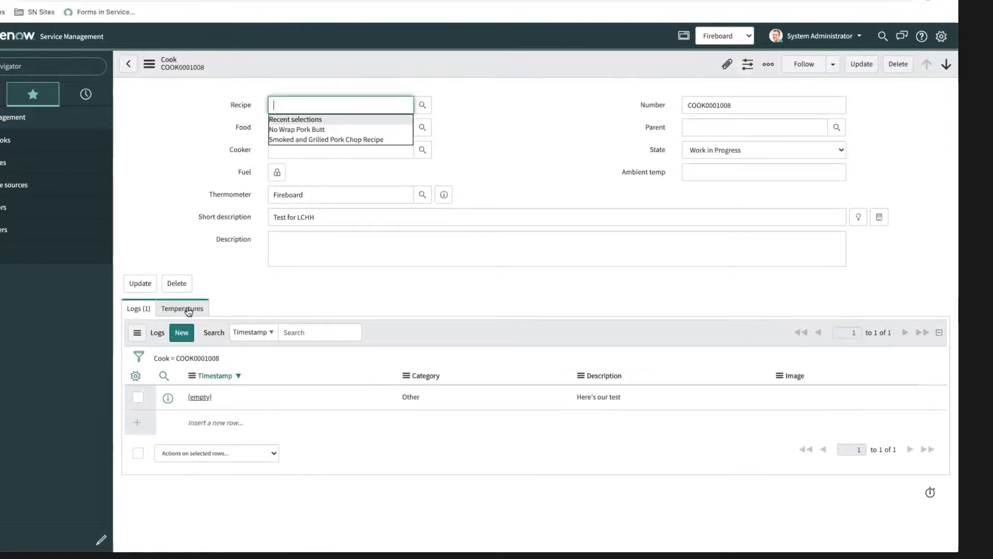
pyautogui.click(185, 308)
pyautogui.click(143, 309)
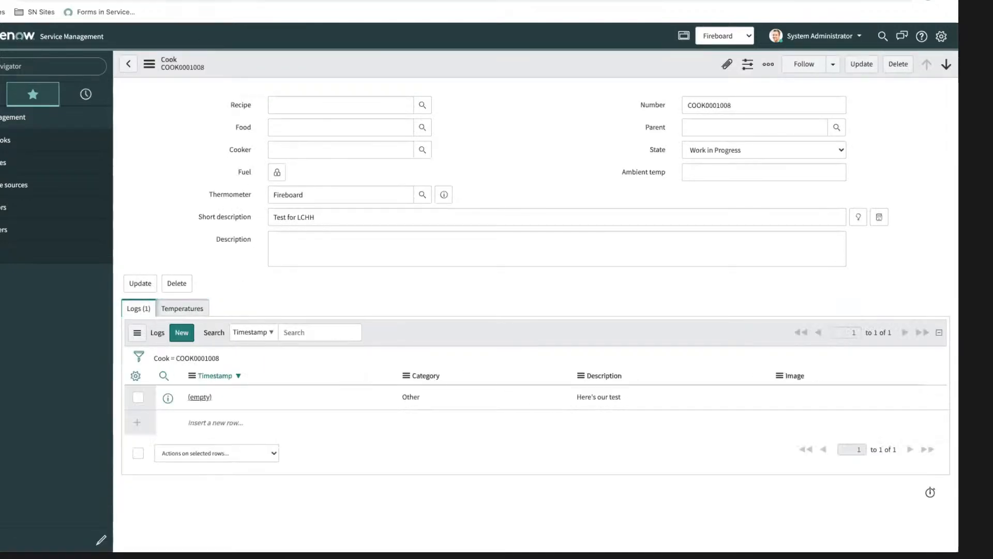
pyautogui.hotkey('ctrl', 'Tab')
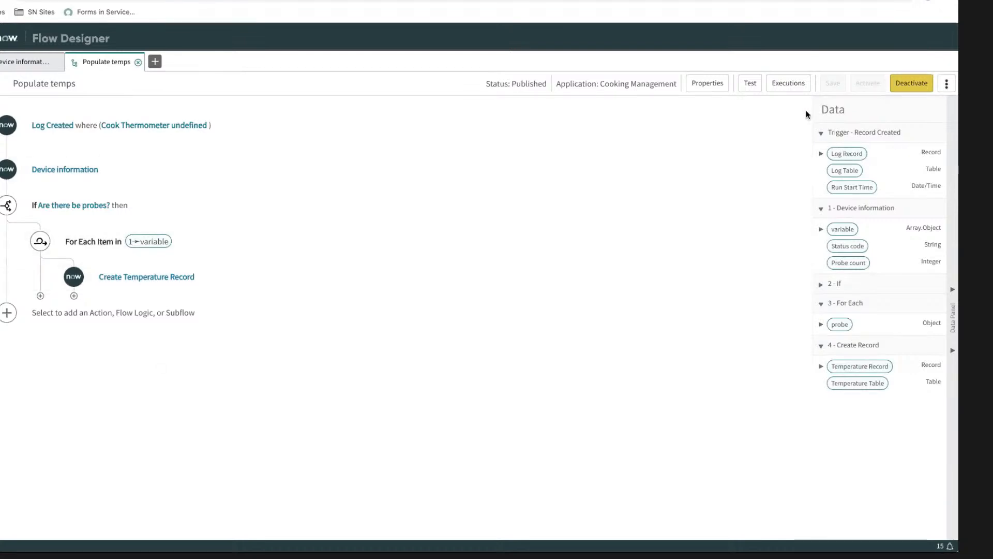
# Step: Return to the Test for LCHH cook, reload the form and check its Temperatures related list for new records
pyautogui.hotkey('ctrl', 'shift', 'Tab')
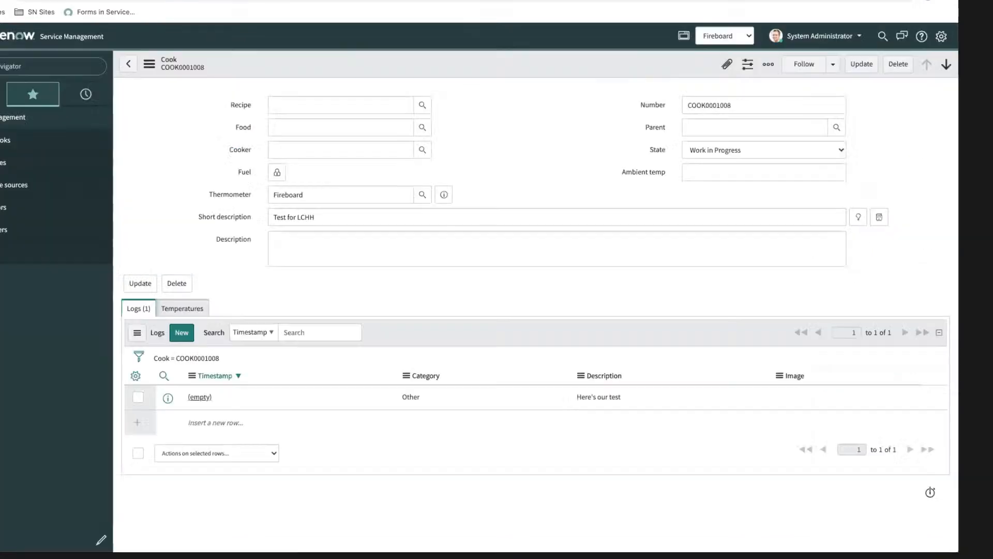
pyautogui.rightClick(368, 67)
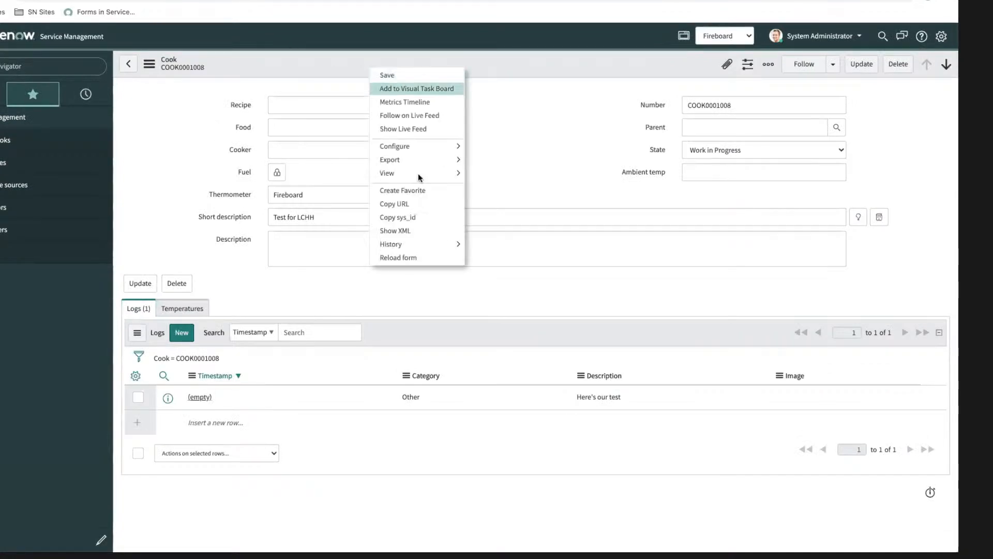
pyautogui.click(404, 257)
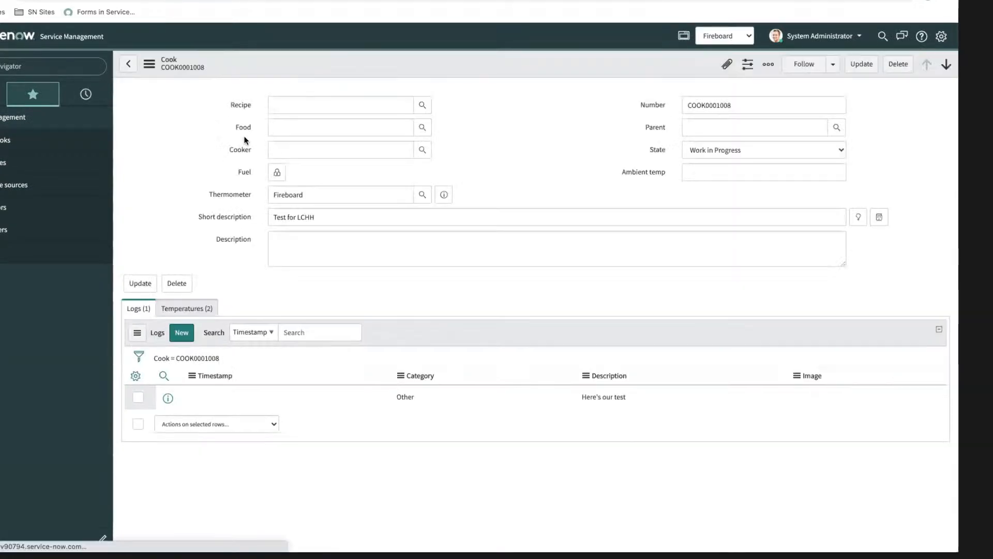
pyautogui.click(202, 309)
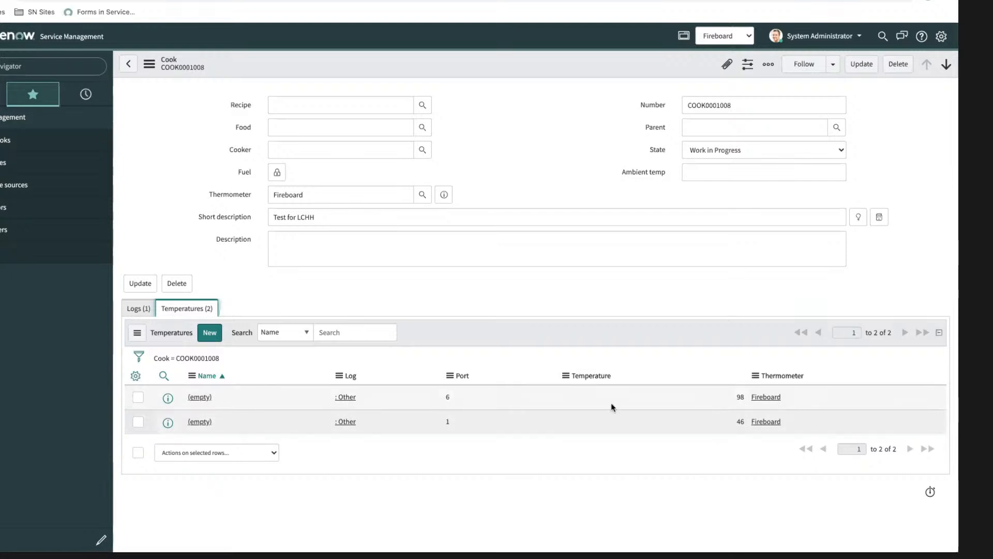
# Step: Open the cook's "Here's our test" log and examine the temperature records related to it
pyautogui.click(138, 308)
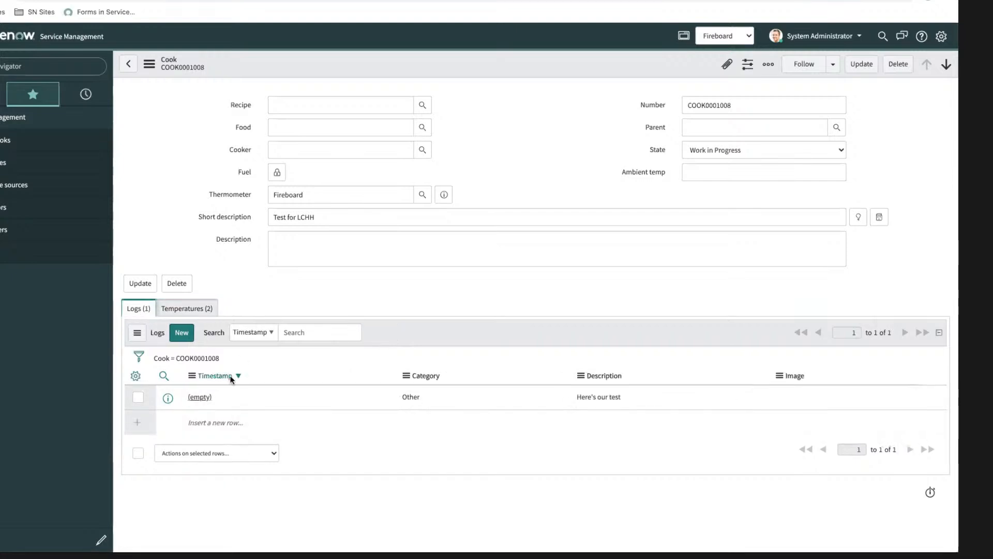
pyautogui.click(203, 397)
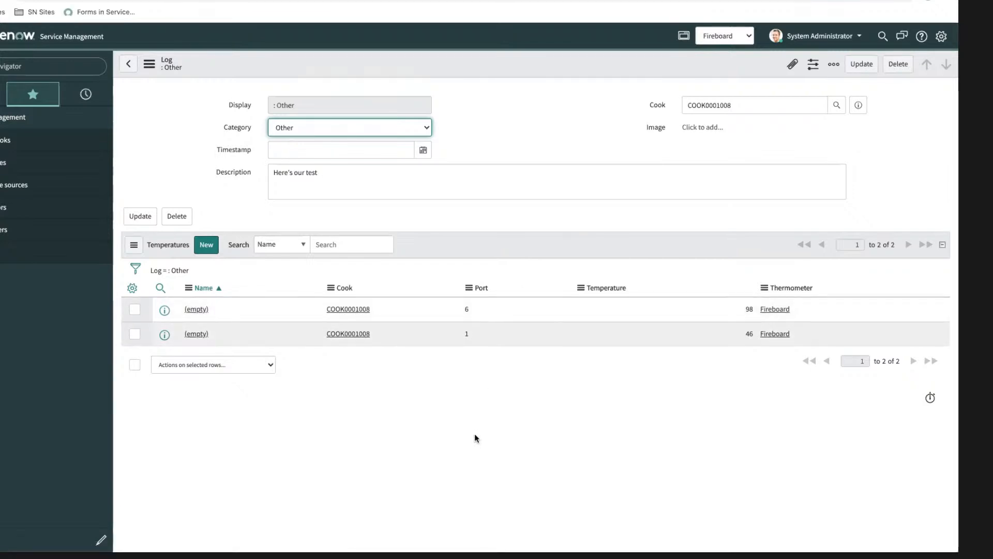
pyautogui.click(412, 392)
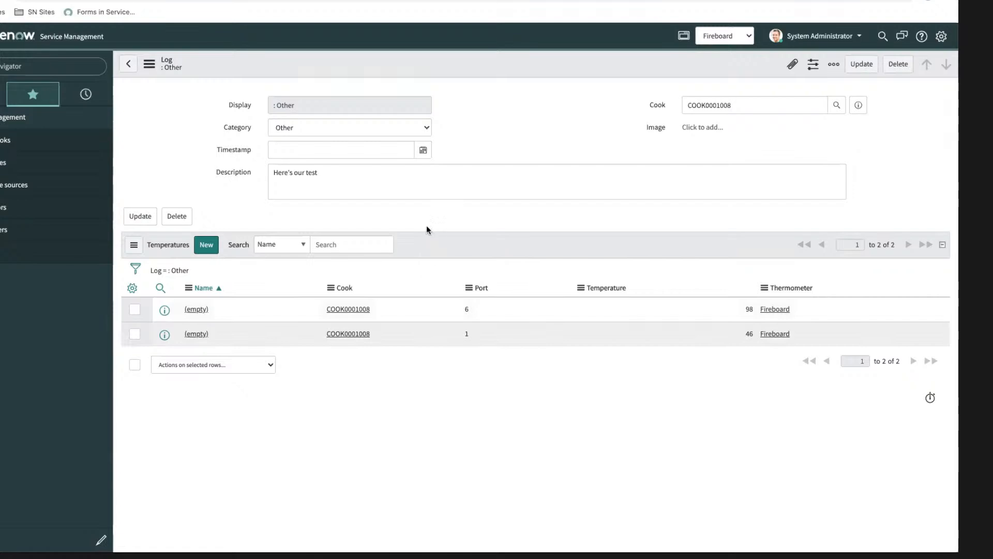
pyautogui.click(138, 104)
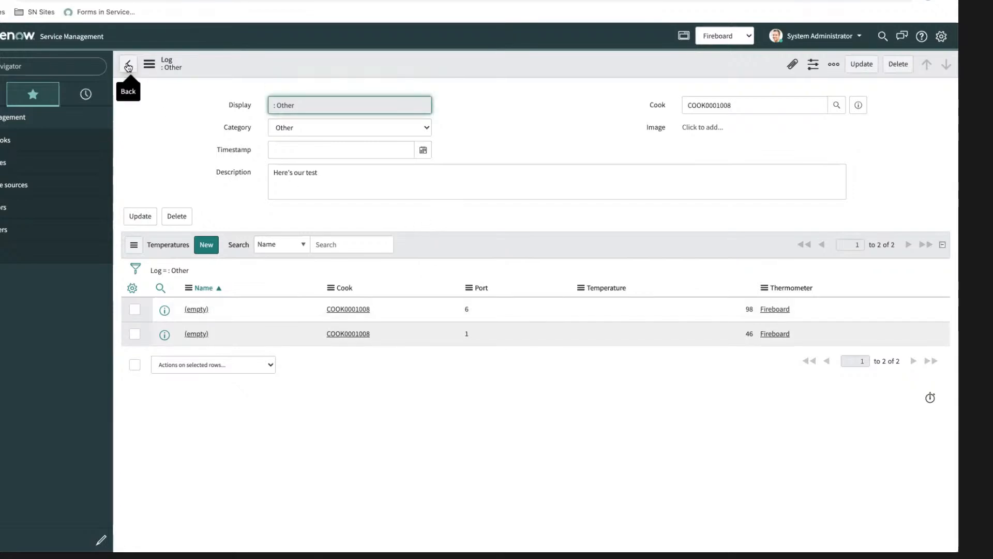
pyautogui.click(517, 137)
# Step: Return to Flow Designer and open the outputs of the Device information action for editing
pyautogui.click(440, 1)
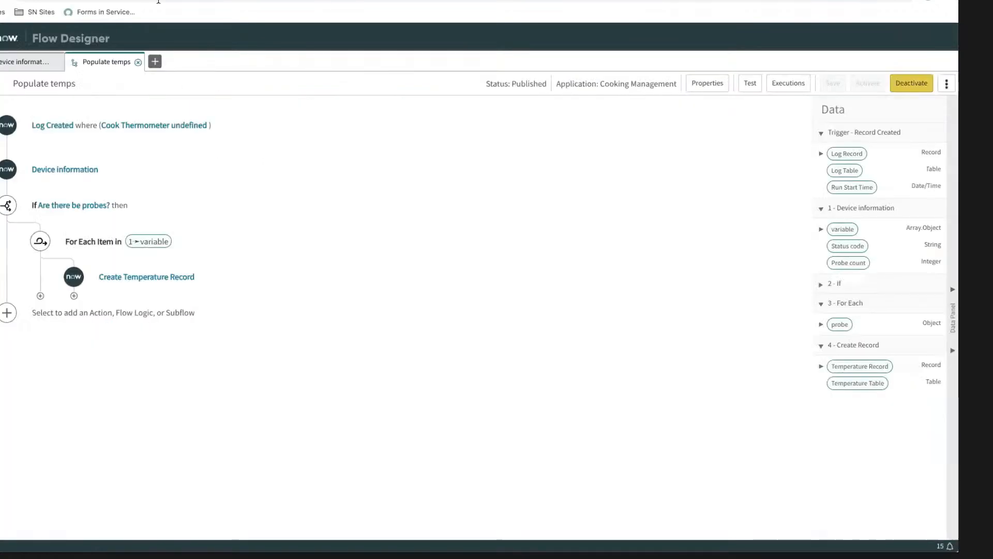
pyautogui.click(27, 62)
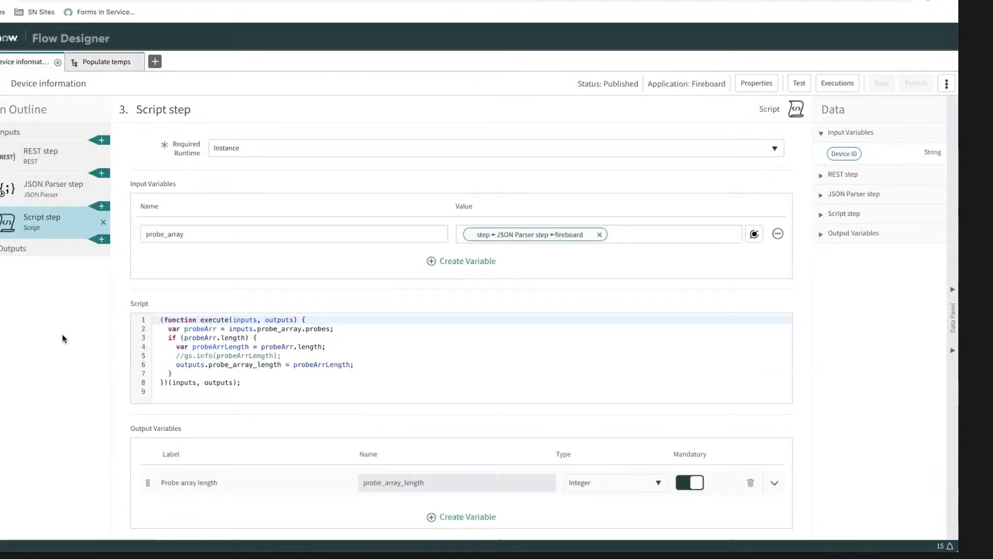
pyautogui.click(839, 233)
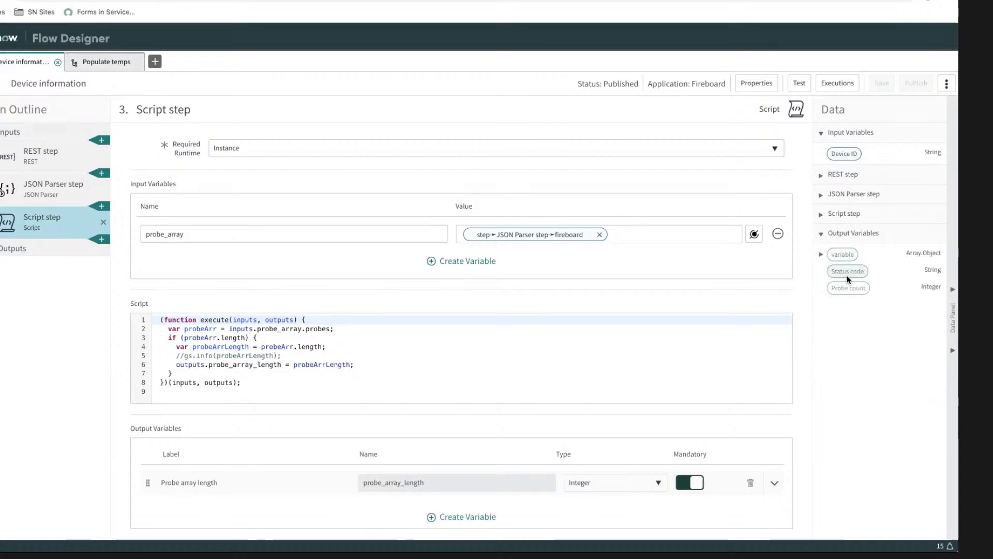
pyautogui.click(36, 249)
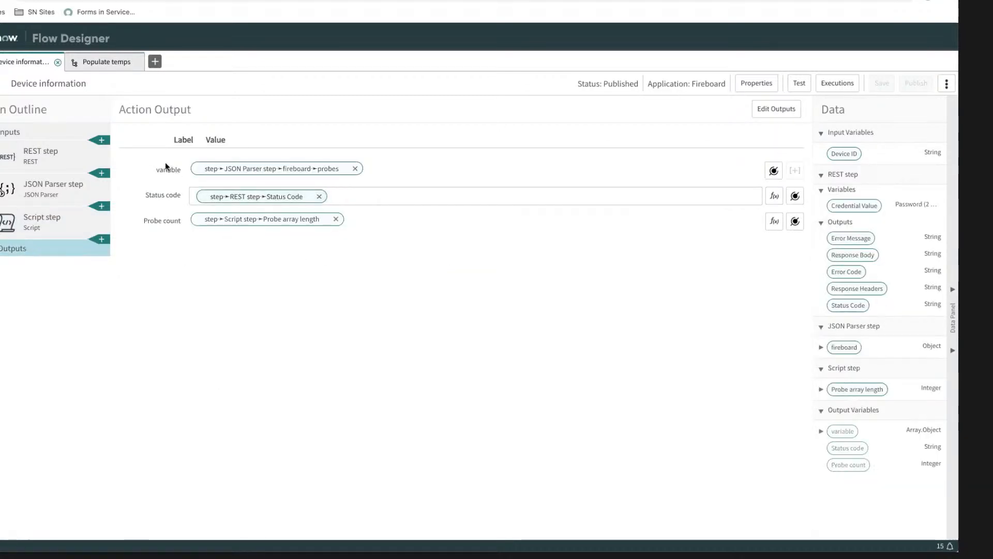
pyautogui.click(776, 108)
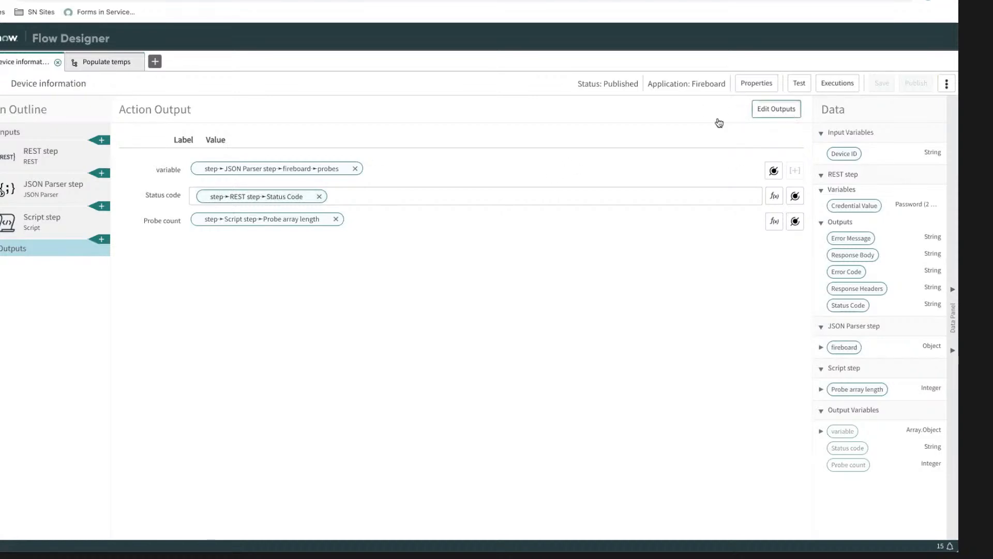
# Step: Relabel the action output "variable" as "Probe array" and try to change its internal name
pyautogui.doubleClick(179, 168)
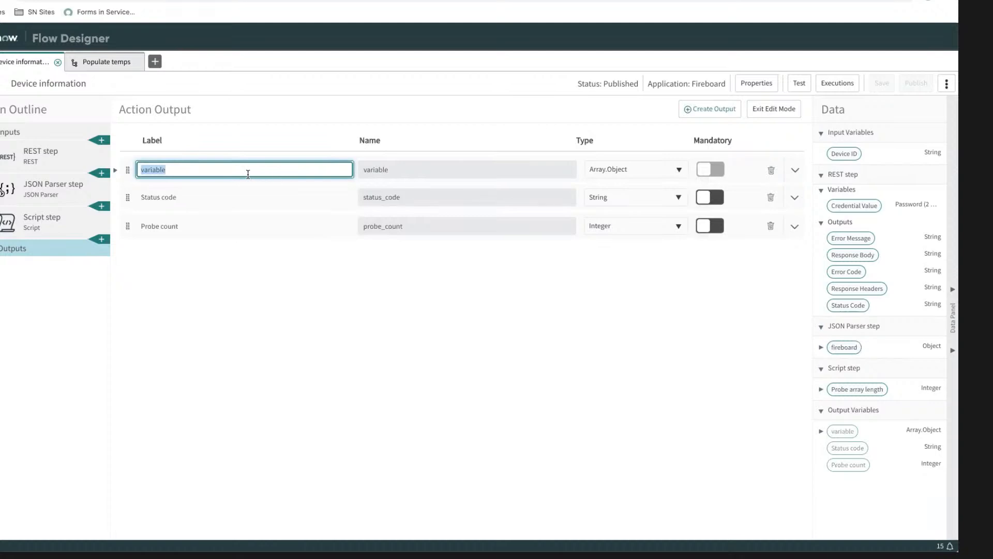
pyautogui.write('Probe array')
pyautogui.click(372, 168)
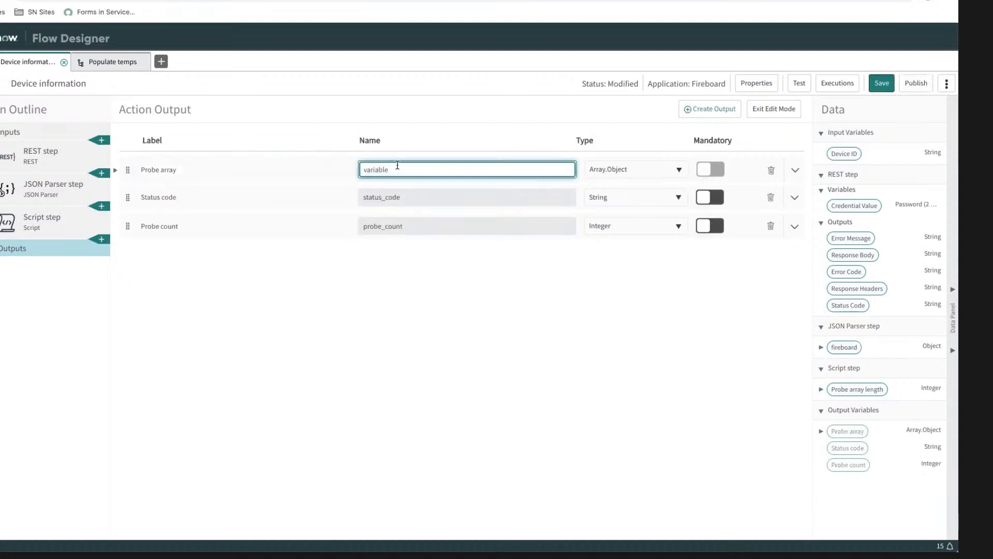
pyautogui.doubleClick(397, 164)
pyautogui.click(398, 171)
pyautogui.doubleClick(371, 168)
pyautogui.click(378, 271)
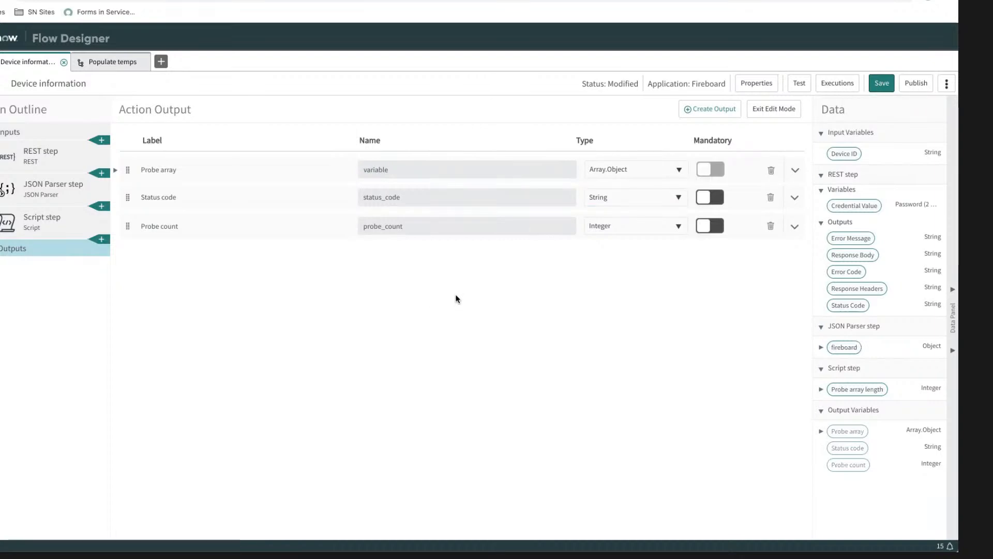
# Step: Delete the existing Array.Object output and create a new output labelled "Probe array" with the name probe_array
pyautogui.click(771, 170)
pyautogui.click(491, 95)
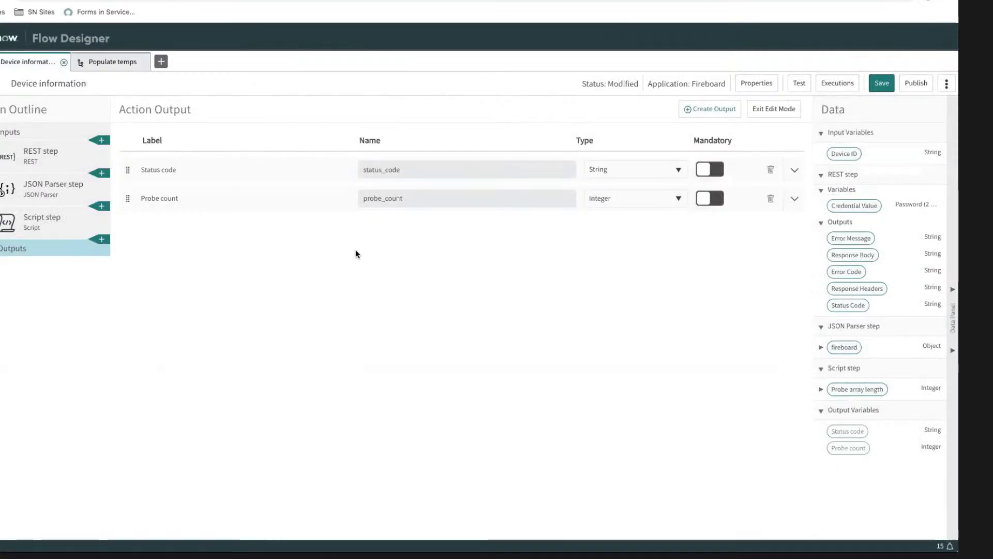
pyautogui.click(712, 110)
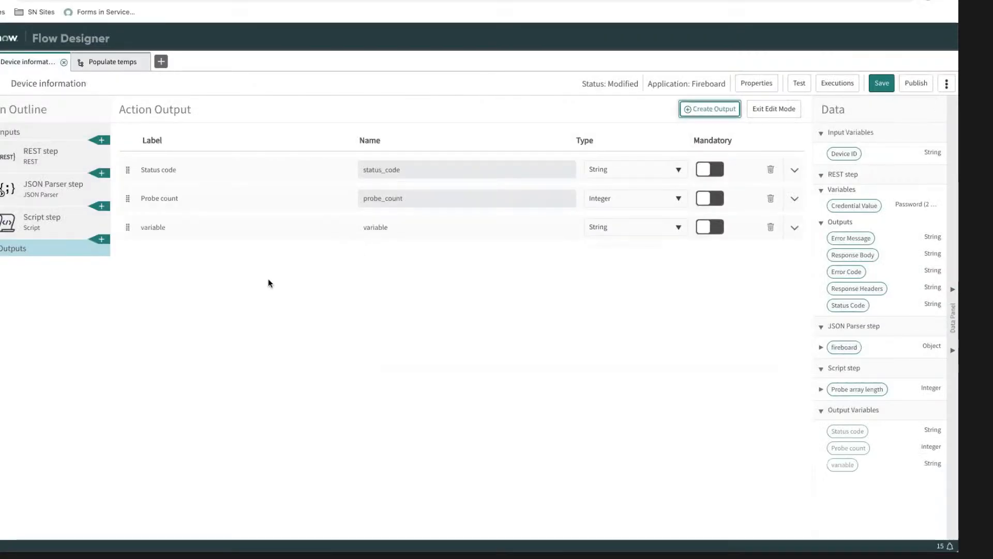
pyautogui.click(192, 225)
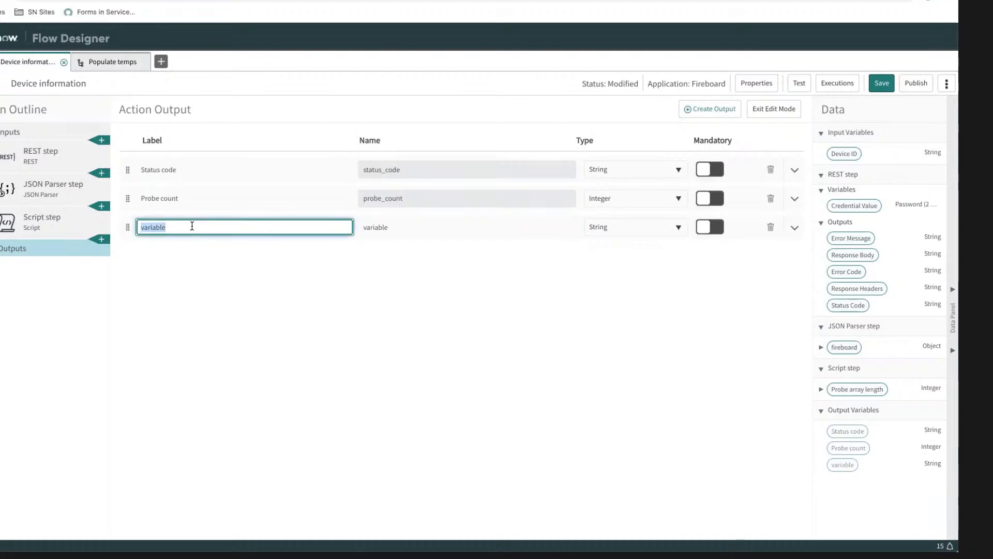
pyautogui.write('Probe array')
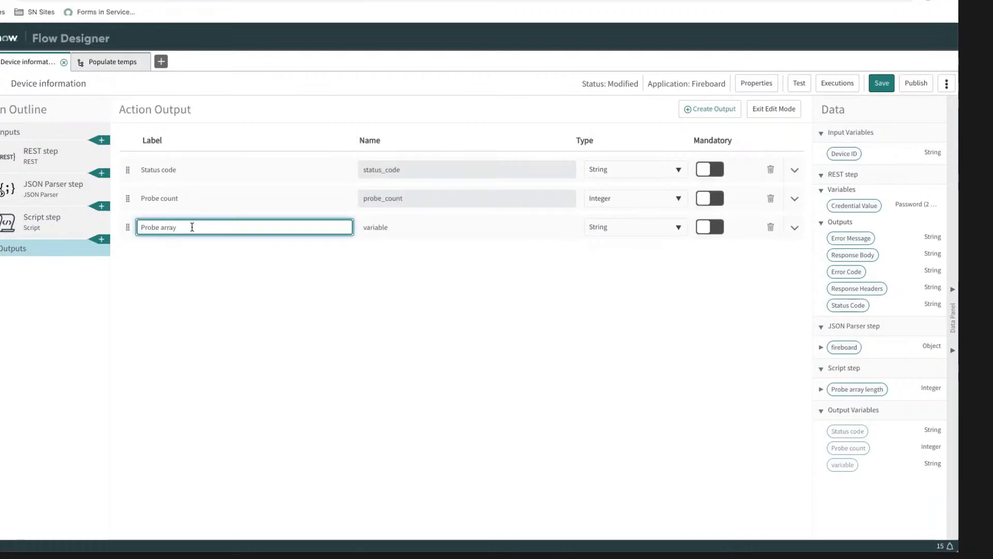
pyautogui.click(410, 226)
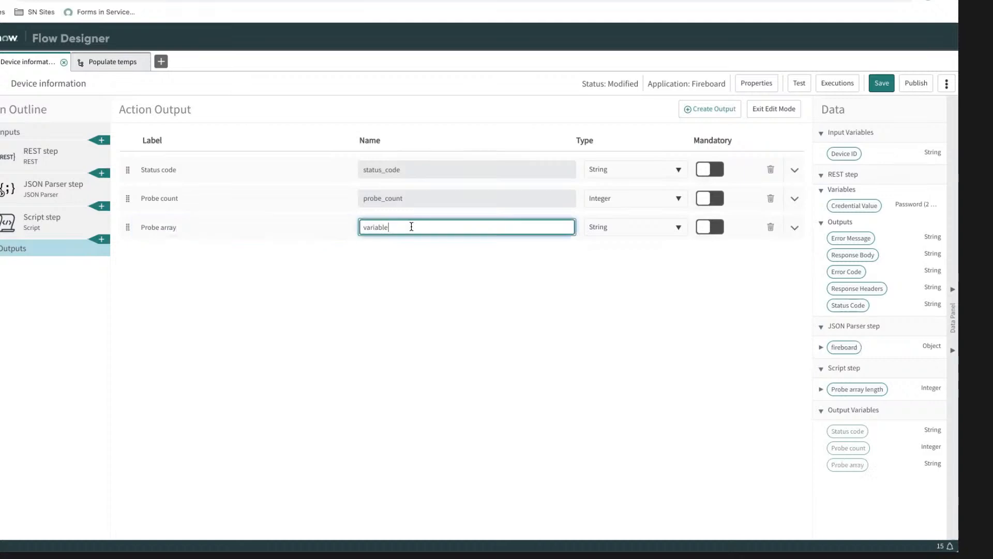
pyautogui.doubleClick(410, 226)
pyautogui.write('proba')
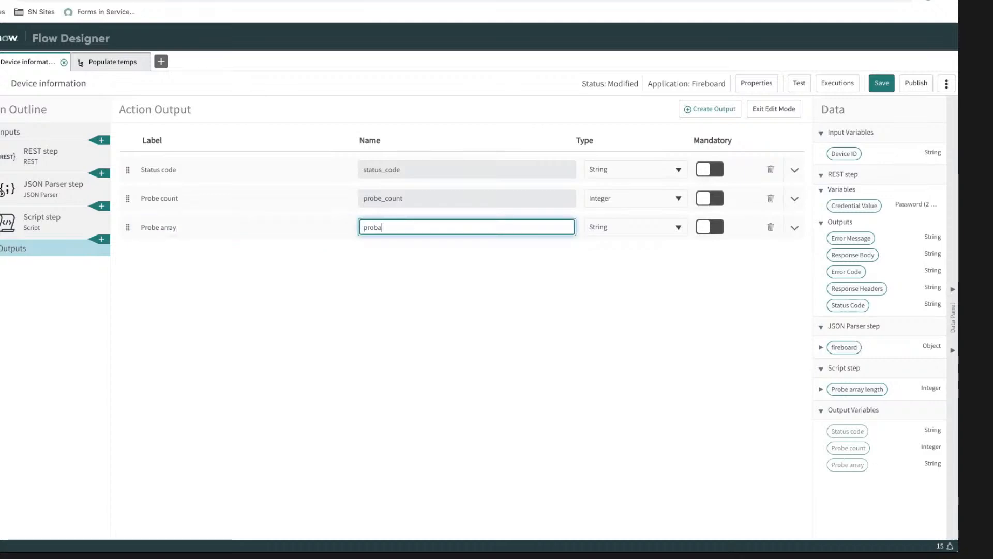
pyautogui.write('e')
pyautogui.press('BackSpace')
pyautogui.write('_array')
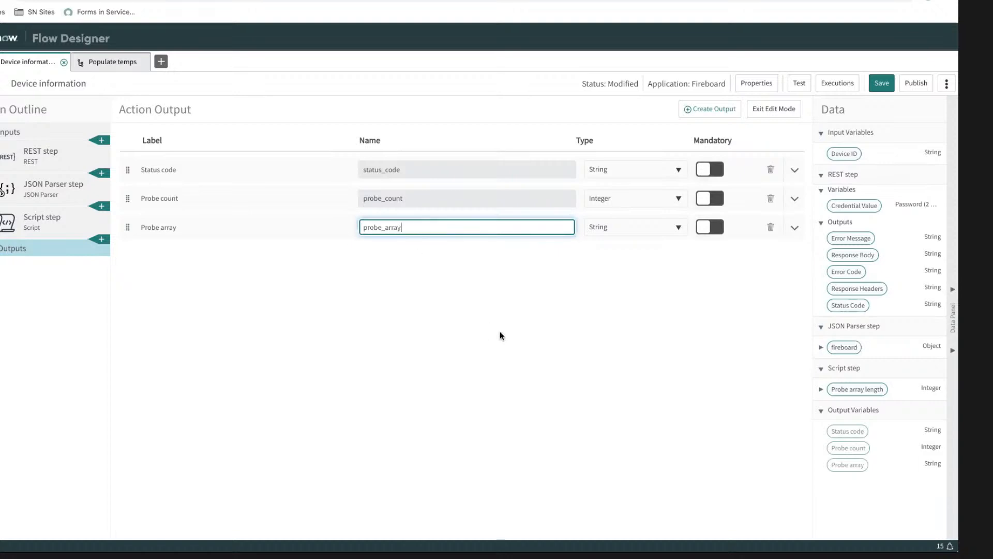
# Step: Set the type of the Probe array output to Array.Object
pyautogui.click(620, 230)
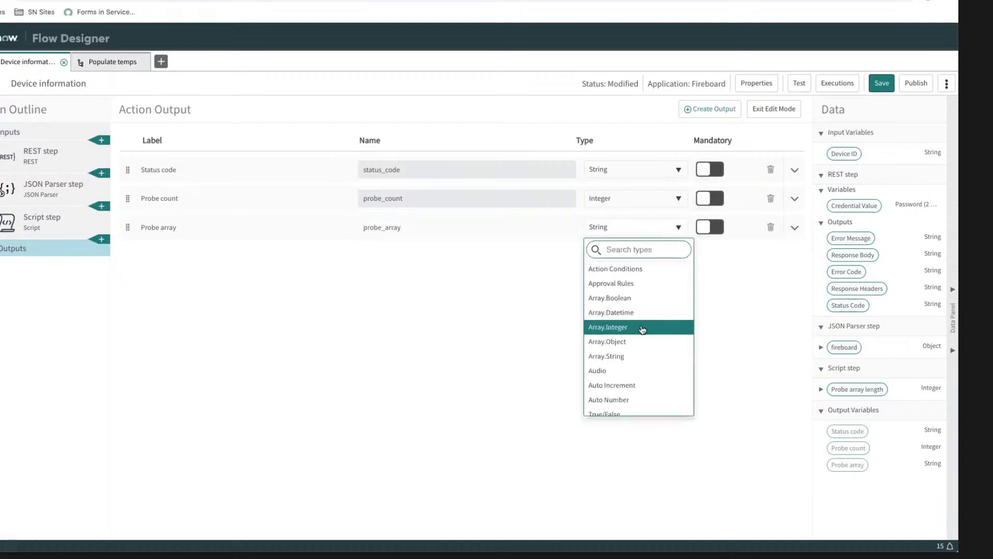
pyautogui.click(626, 342)
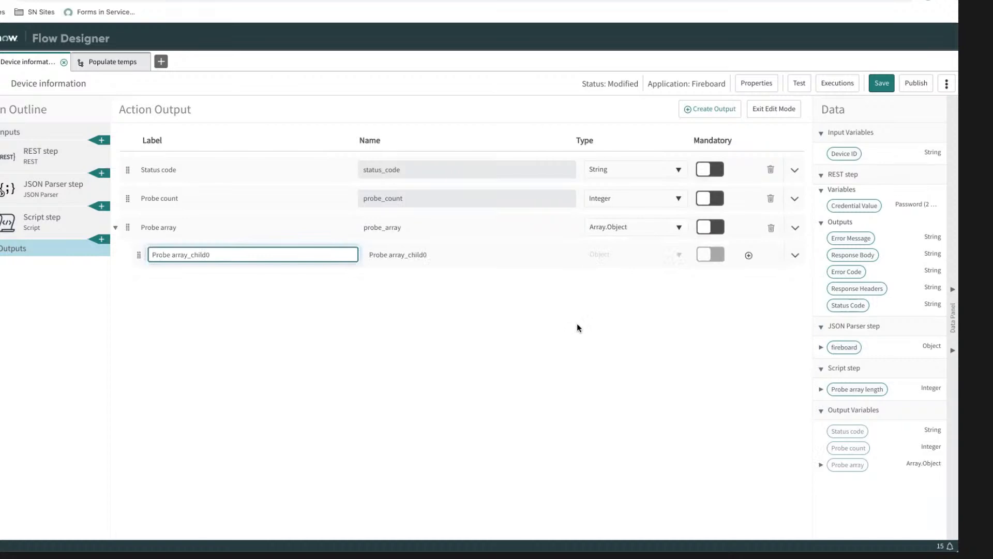
pyautogui.click(577, 325)
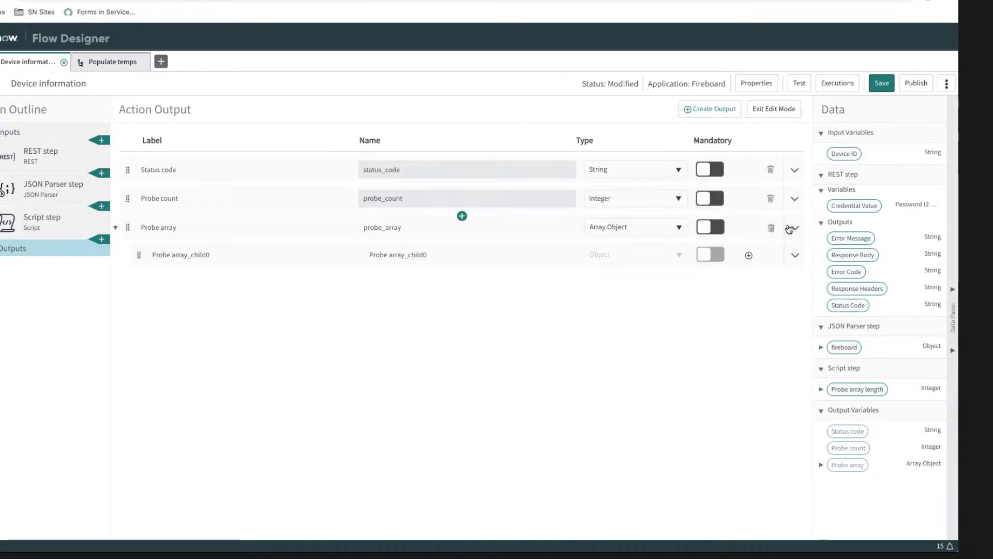
# Step: Map the probes array from the JSON Parser step's fireboard object to the Probe array output and save the action
pyautogui.click(779, 113)
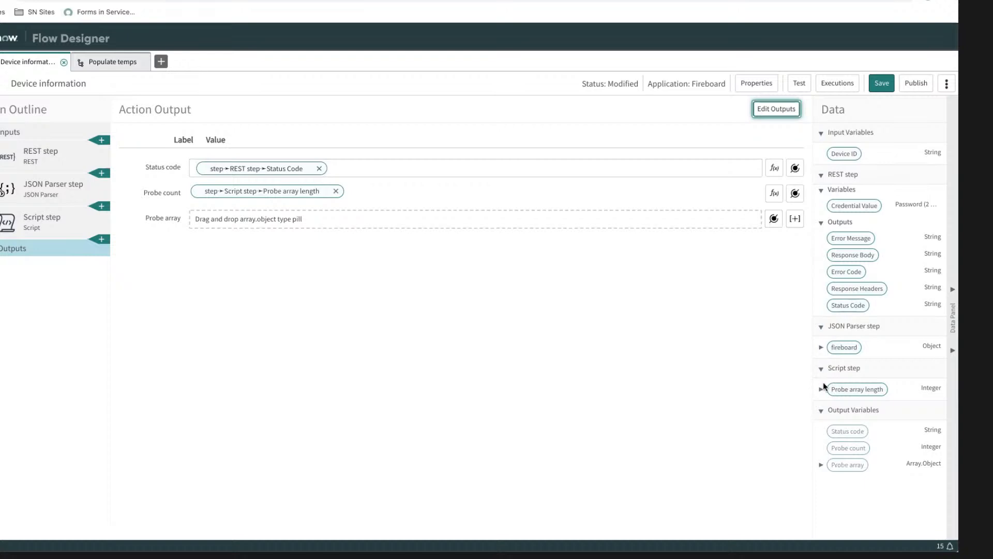
pyautogui.click(820, 347)
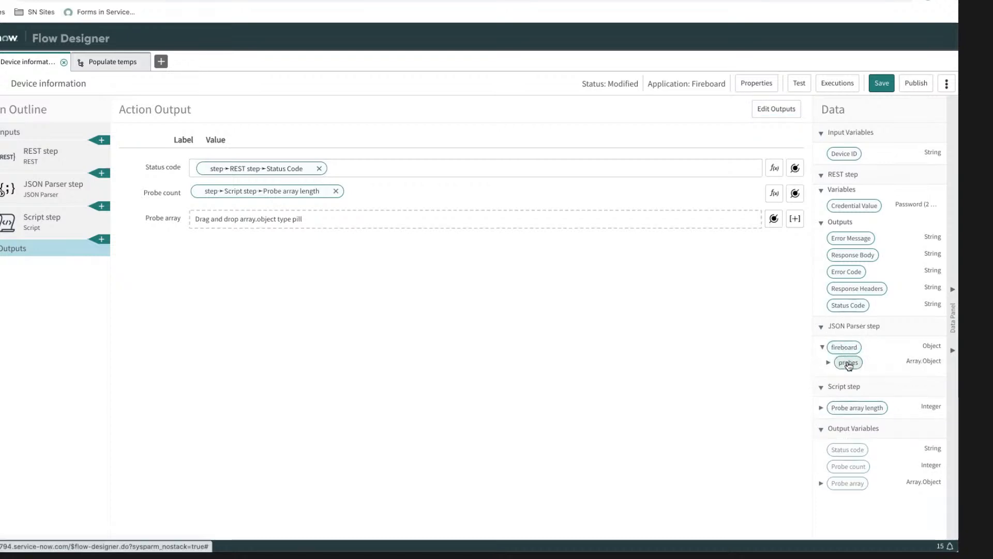
pyautogui.moveTo(847, 362); pyautogui.dragTo(229, 220)
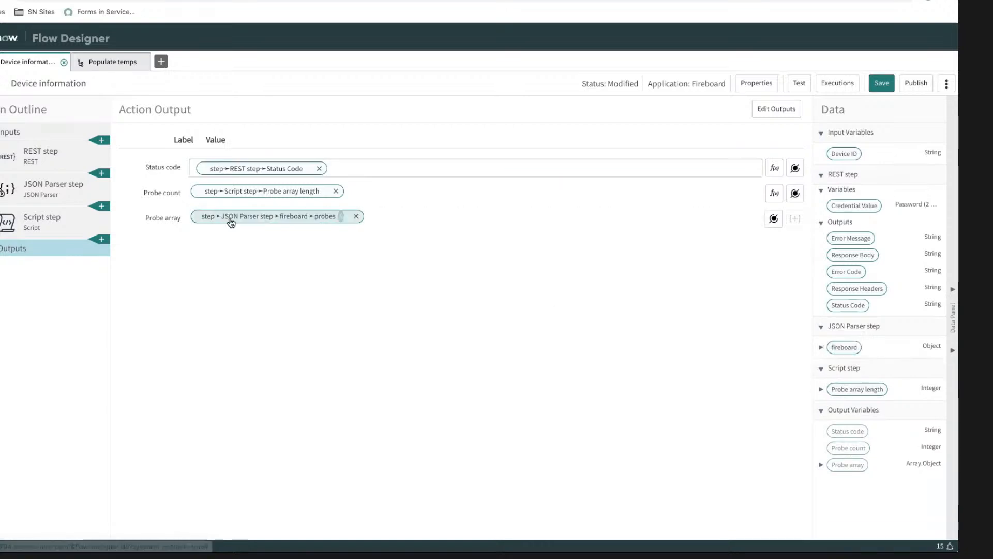
pyautogui.click(883, 84)
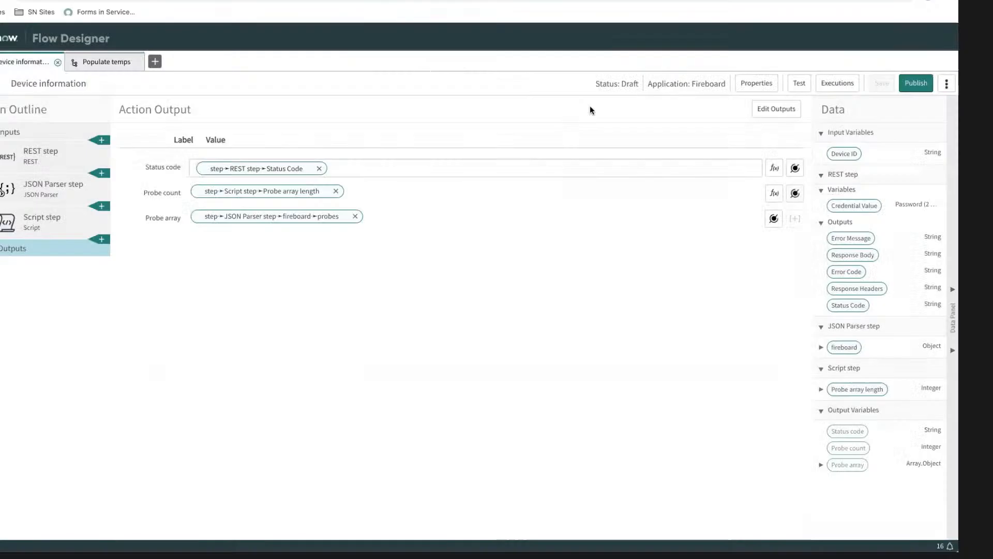
# Step: Reopen the action outputs for editing and expand Probe array and its probe object to check the child fields
pyautogui.click(791, 109)
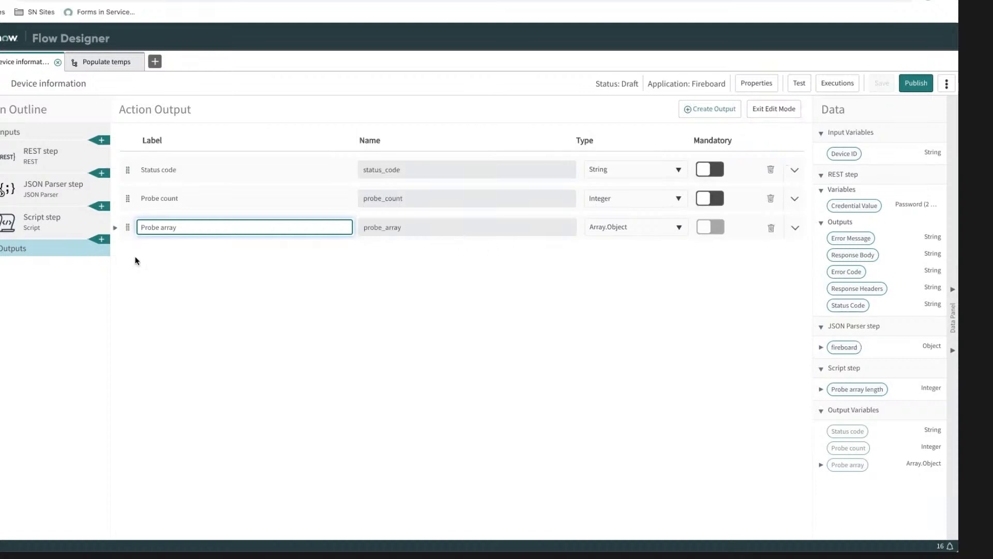
pyautogui.click(115, 228)
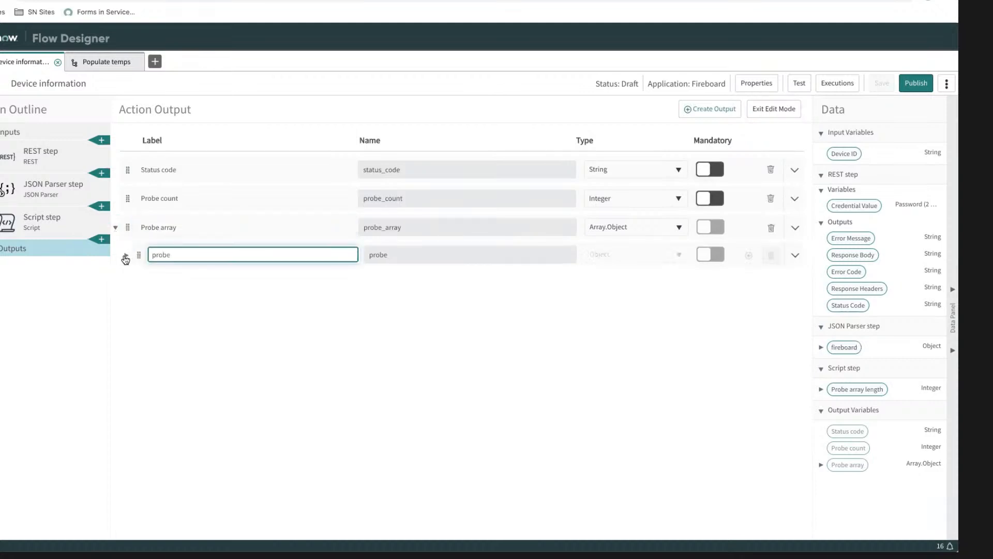
pyautogui.click(126, 255)
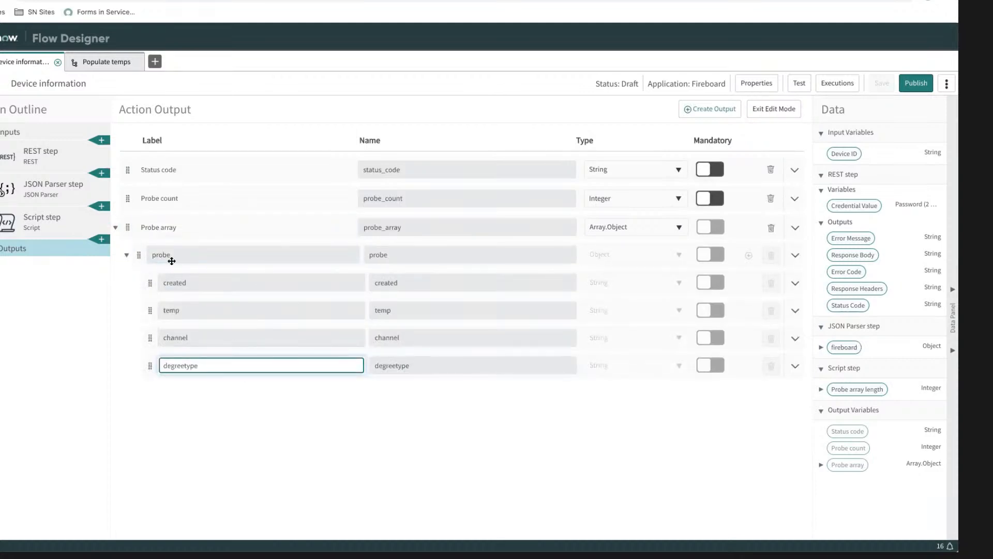
# Step: Publish the Device information action and return to the Populate temps flow
pyautogui.click(916, 88)
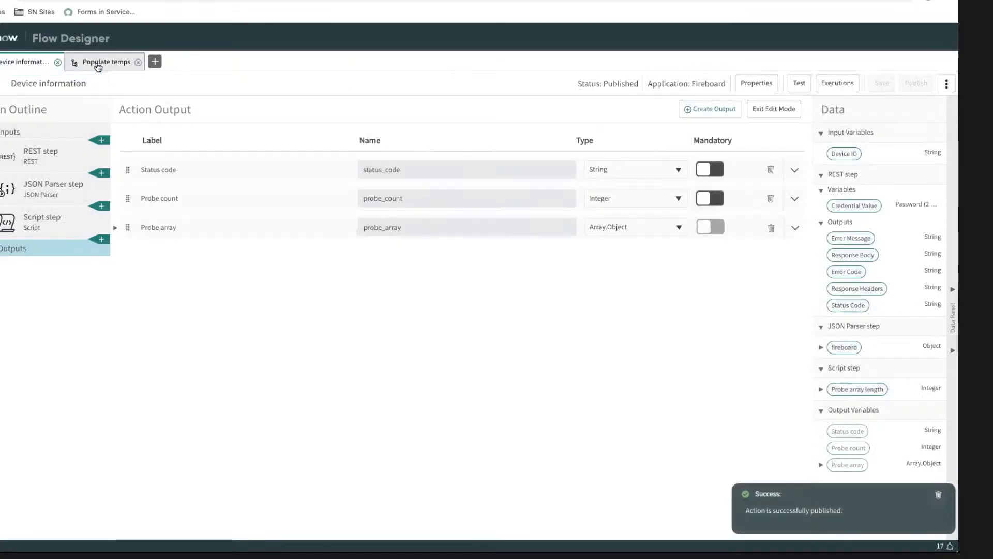
pyautogui.click(98, 63)
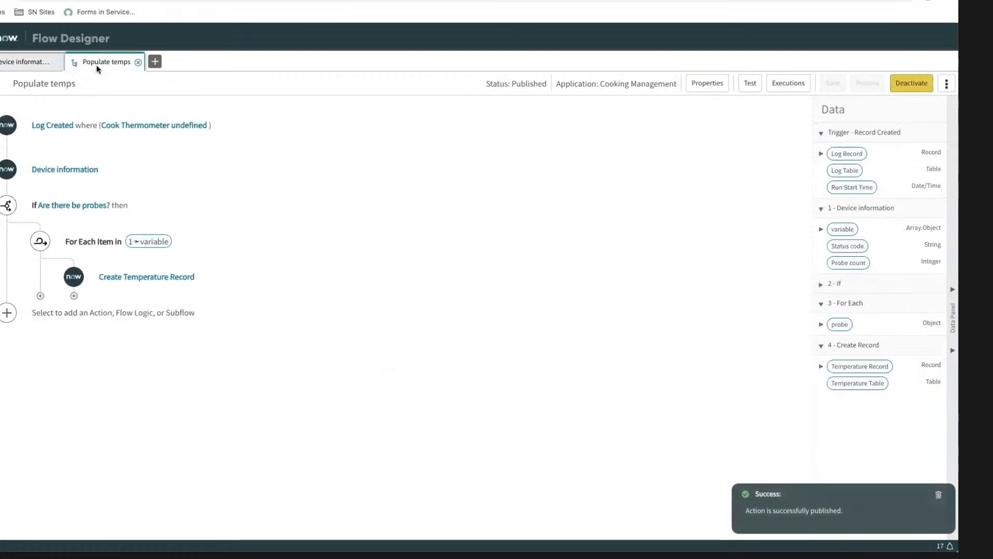
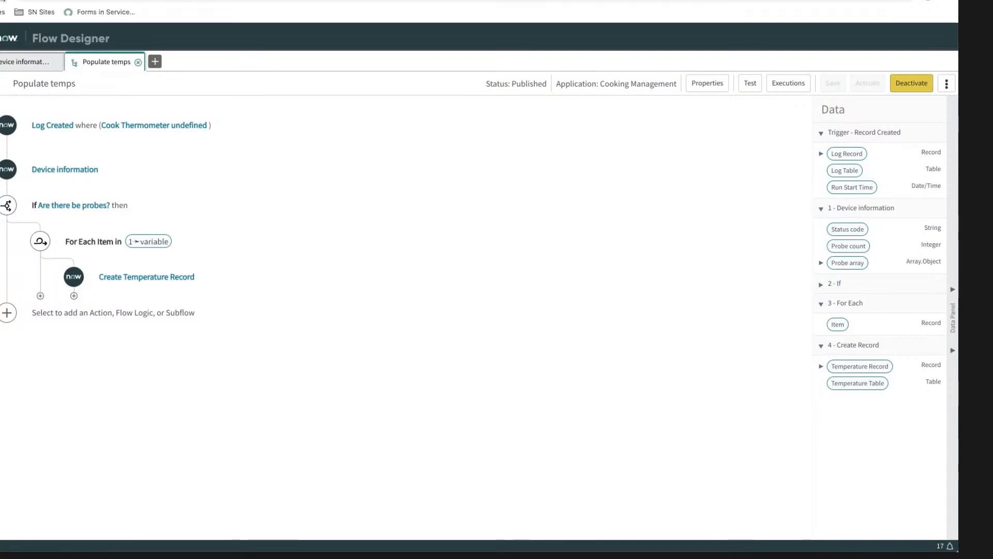
# Step: Reload the Populate temps flow and examine the trigger, the For Each items and the Create Temperature Record field mappings
pyautogui.click(2, 1)
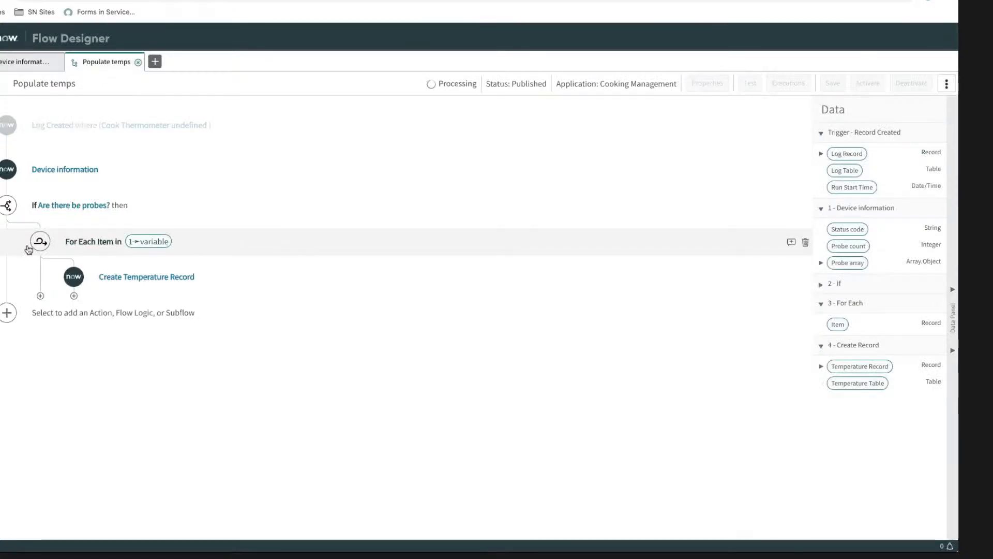
pyautogui.click(103, 244)
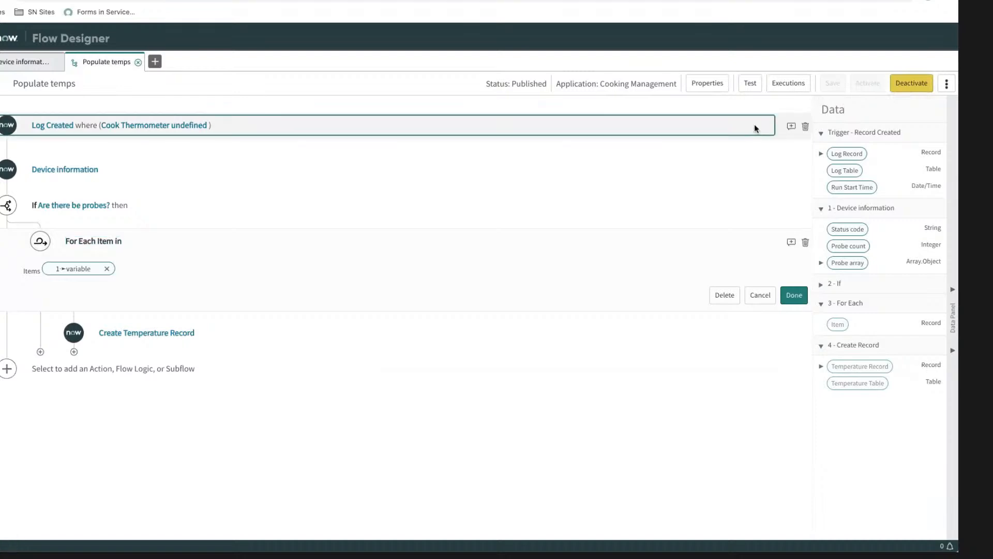
pyautogui.click(754, 126)
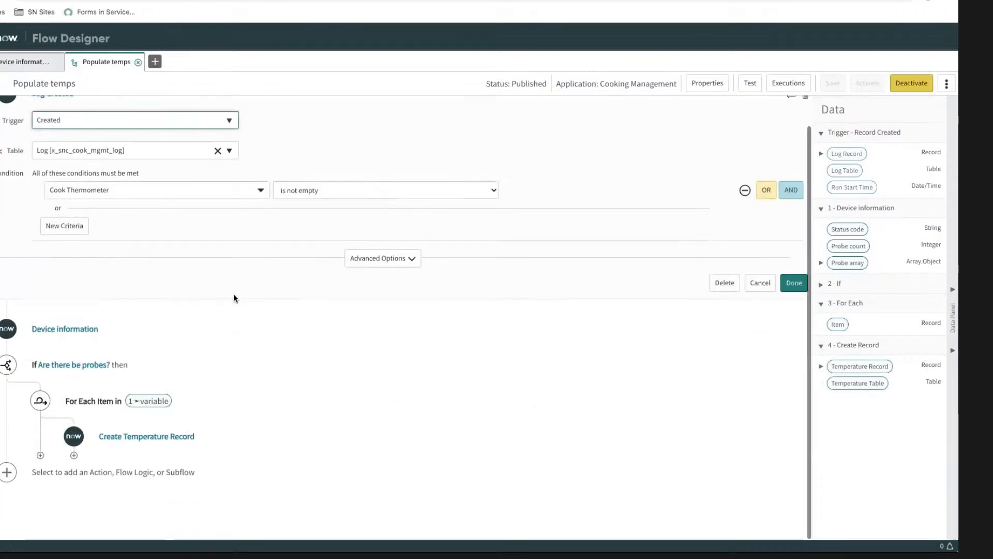
pyautogui.click(98, 400)
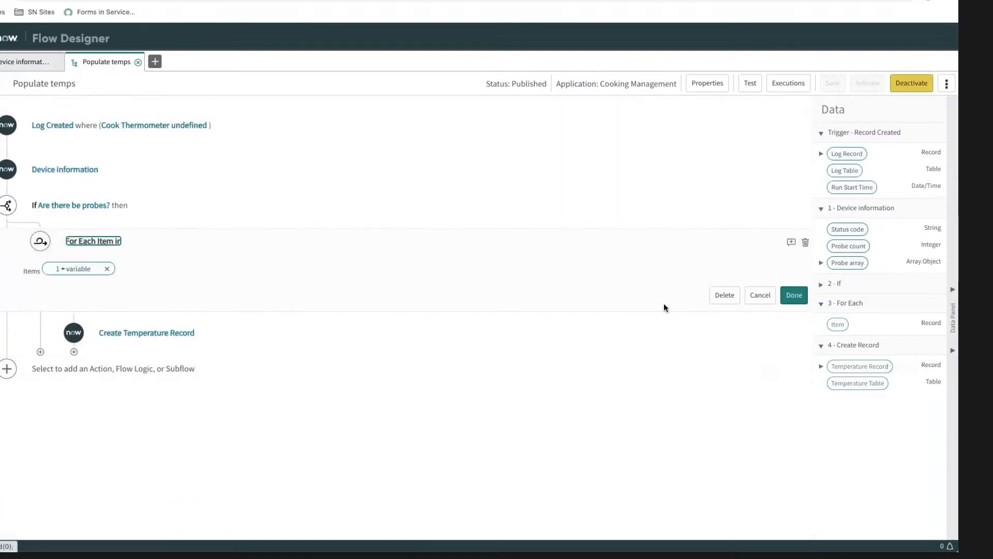
pyautogui.click(83, 293)
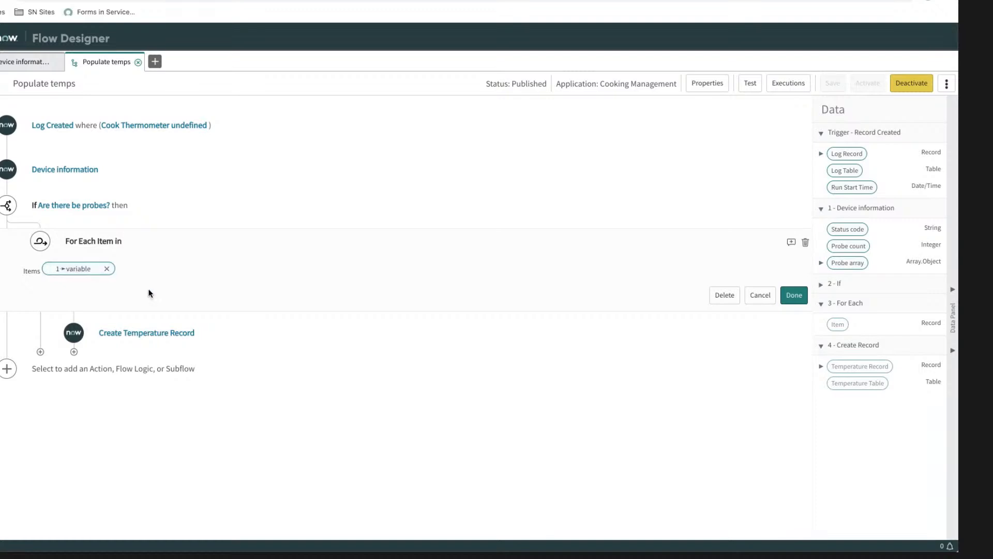
pyautogui.click(146, 333)
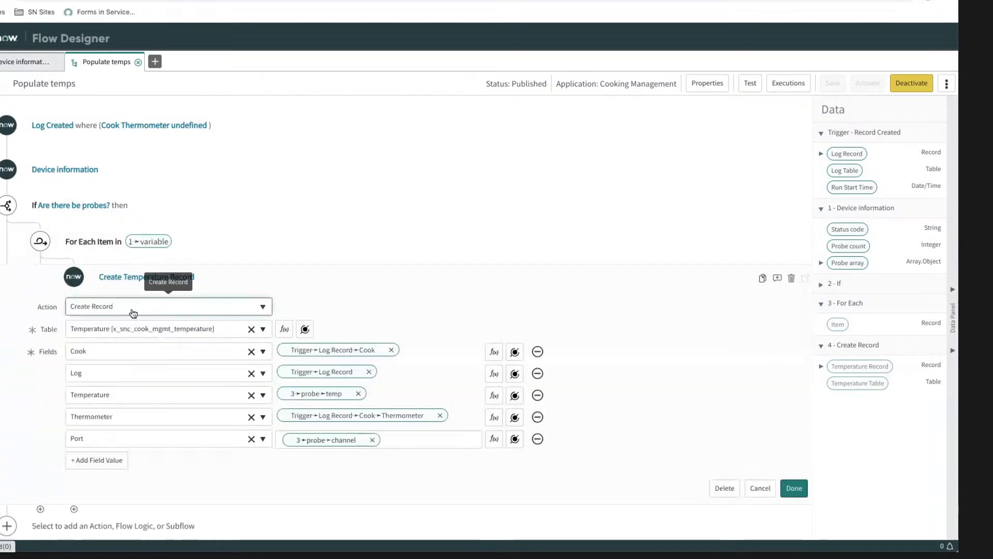
# Step: Replace the For Each loop's items with Probe array from Device information, accept deleting the references, and open the Create Record action
pyautogui.click(96, 242)
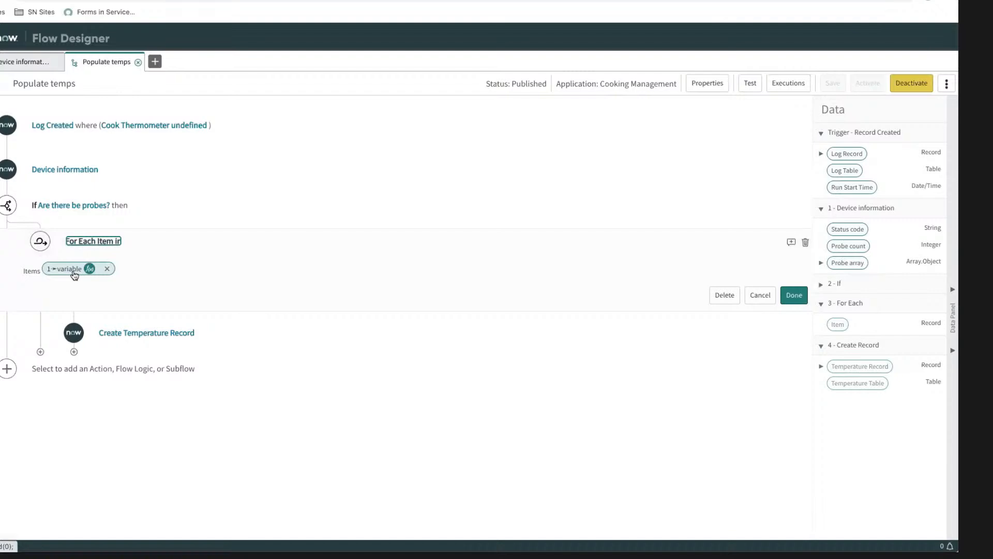
pyautogui.click(107, 269)
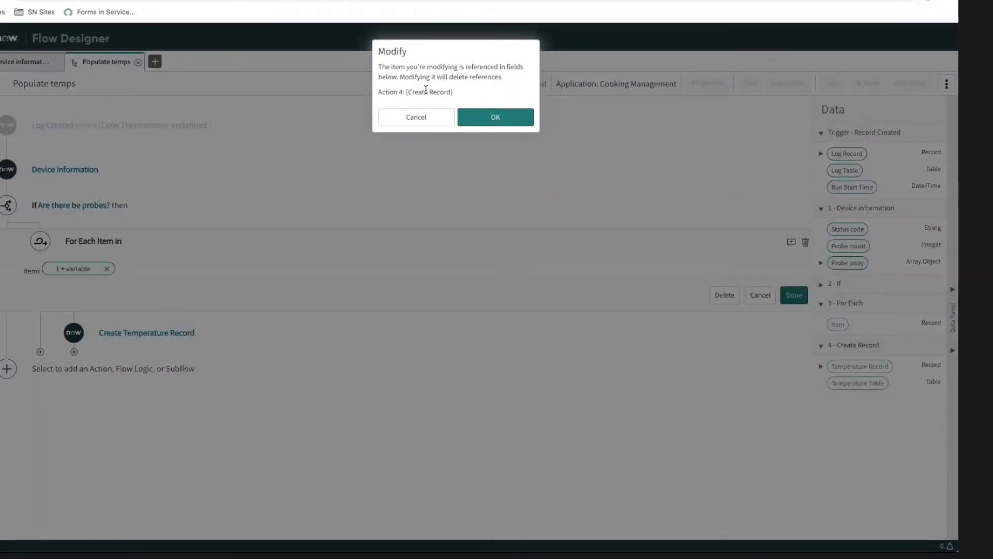
pyautogui.click(495, 118)
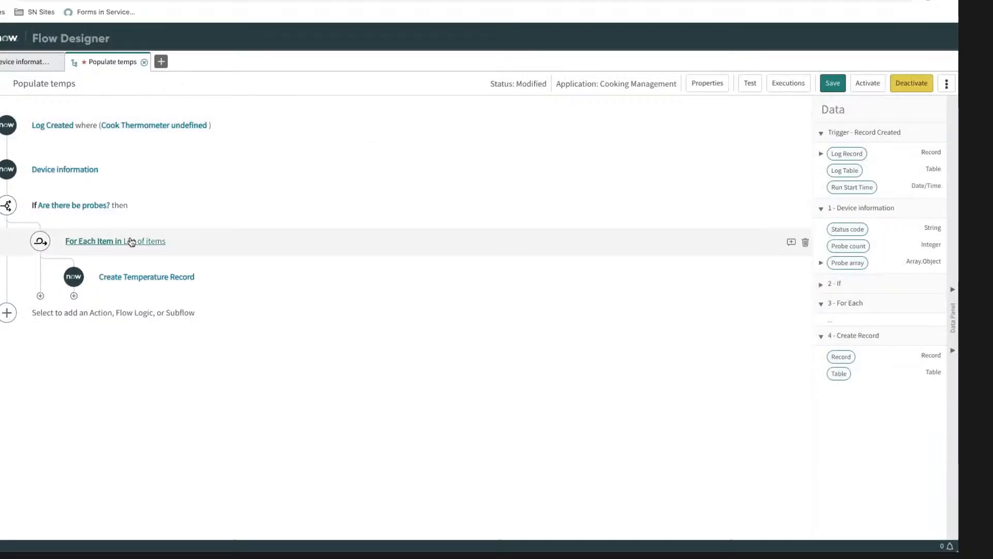
pyautogui.click(132, 241)
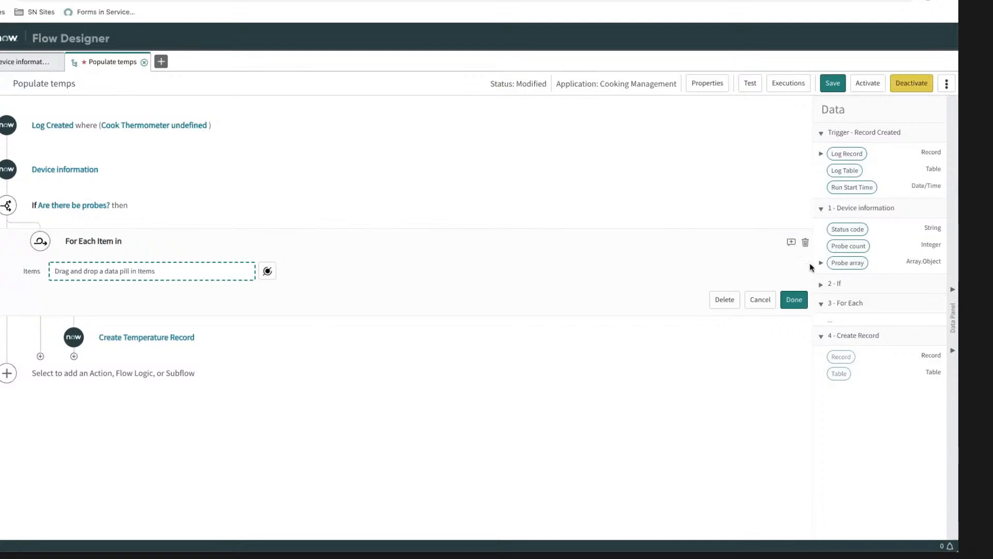
pyautogui.moveTo(843, 263); pyautogui.dragTo(155, 273)
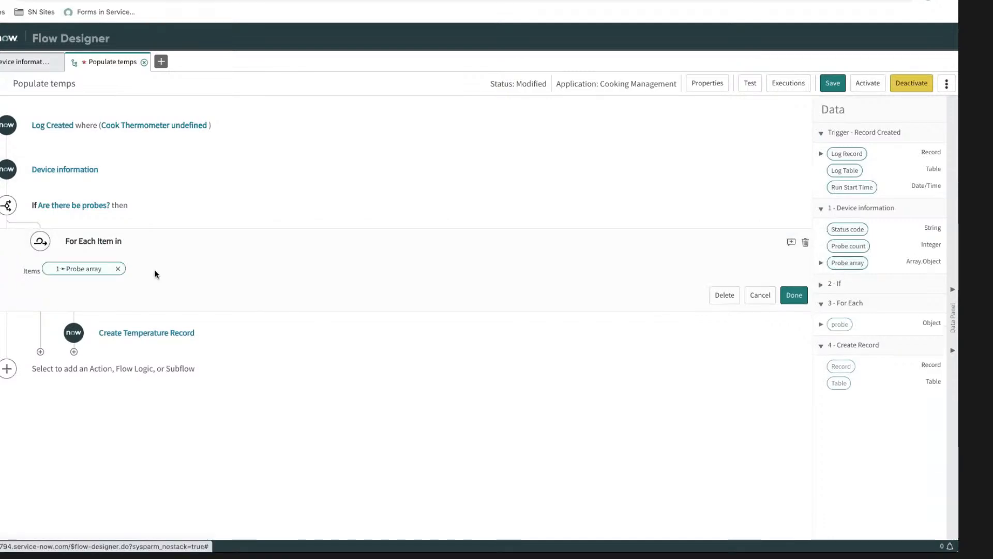
pyautogui.click(125, 337)
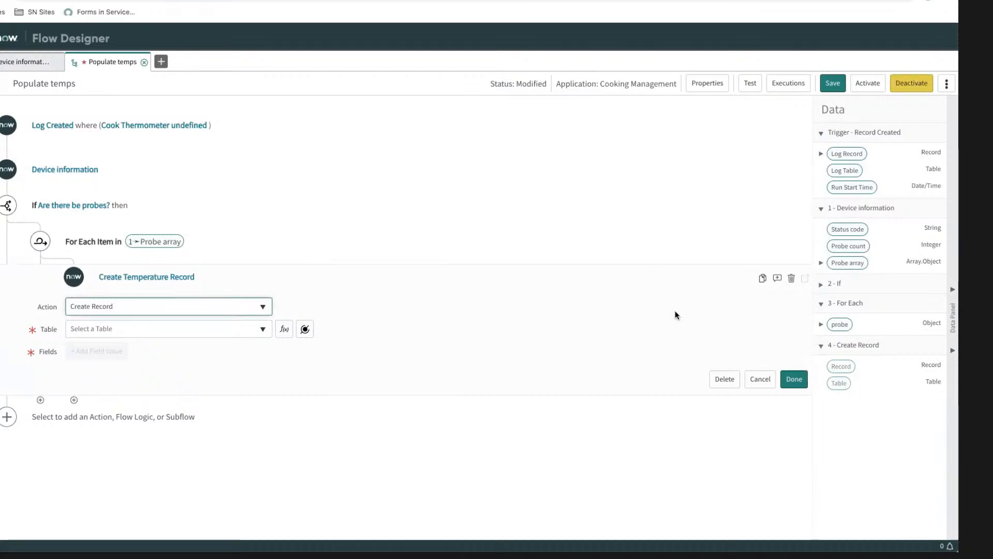
pyautogui.click(138, 331)
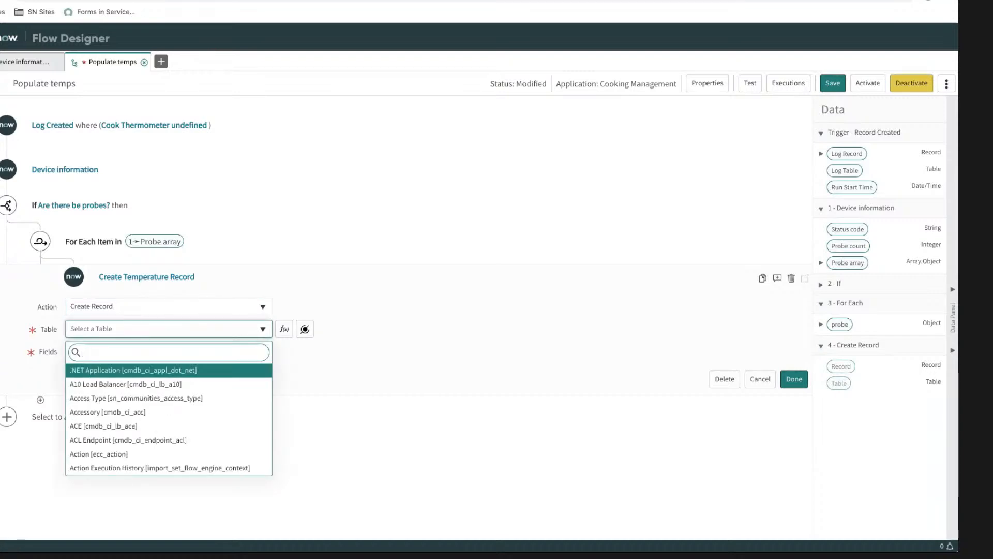
pyautogui.write('x_snc')
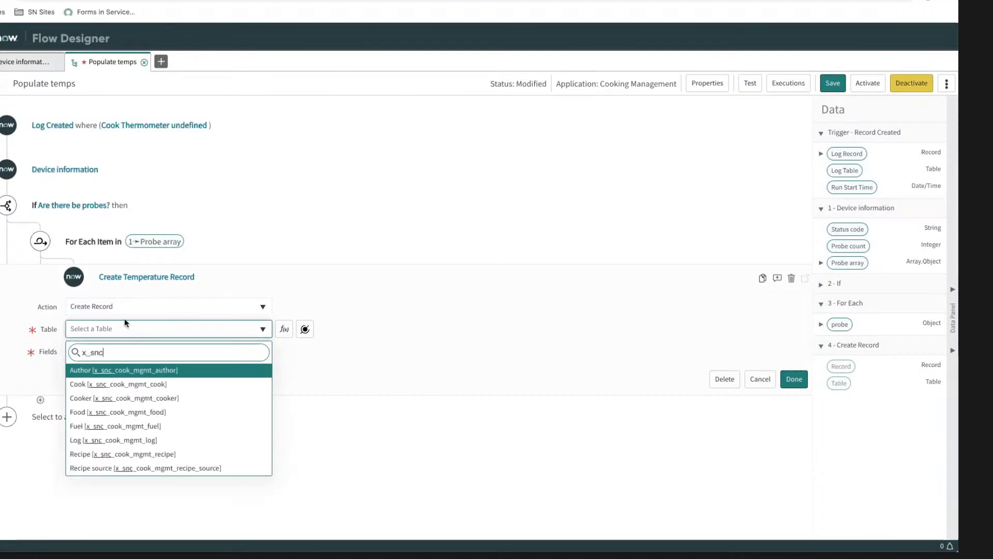
pyautogui.scroll(-1, 113, 456)
pyautogui.click(114, 455)
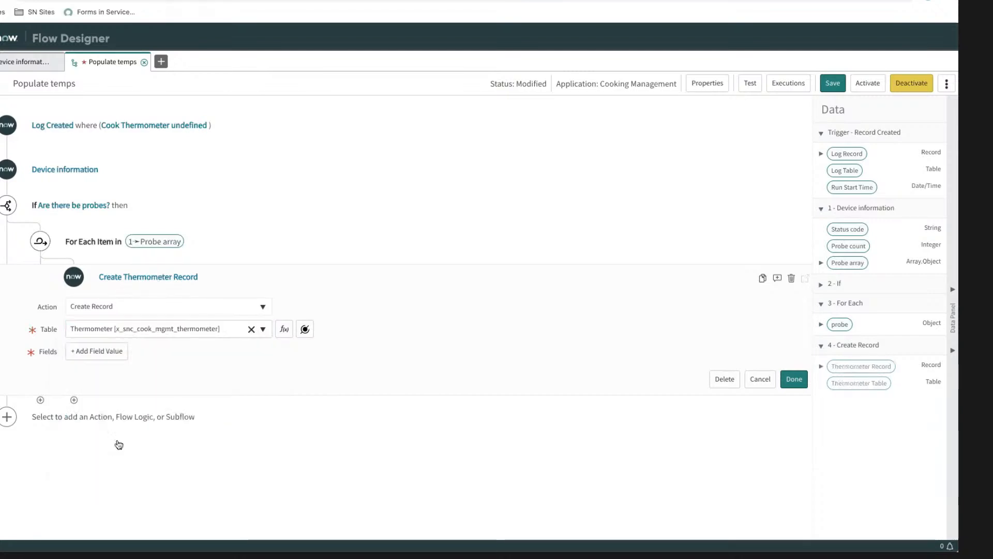
# Step: Set the Create Record action's table to Temperature [x_snc_cook_mgmt_temperature]
pyautogui.click(176, 333)
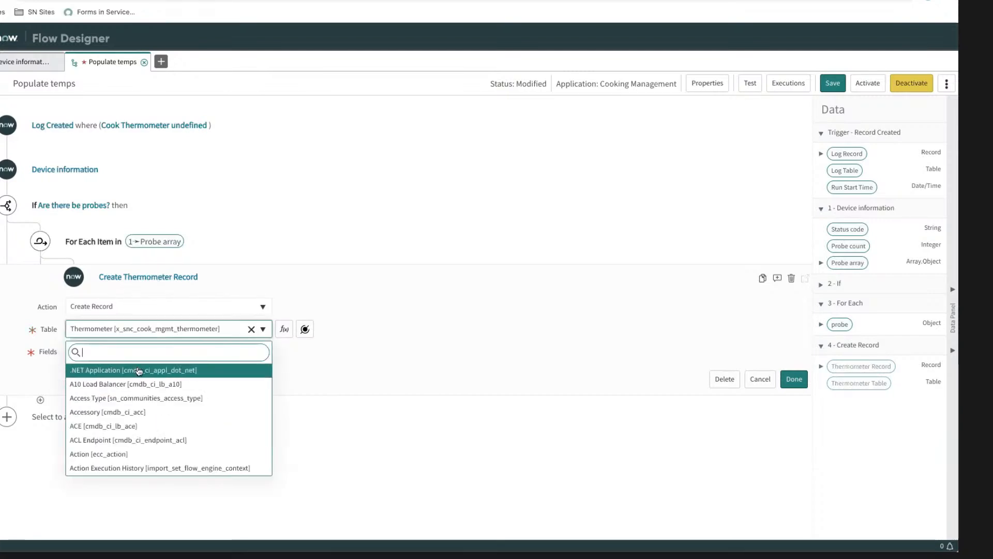
pyautogui.write('x_snc_')
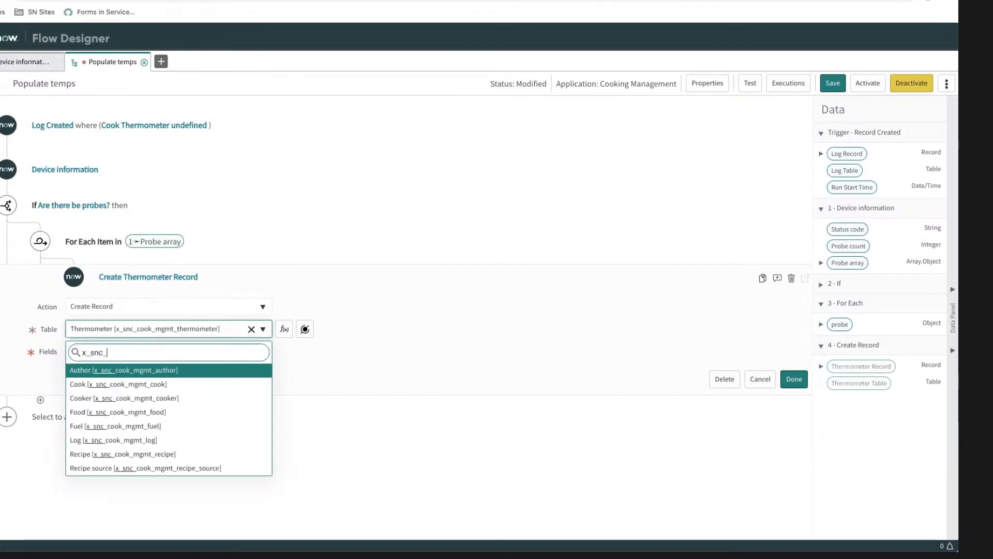
pyautogui.scroll(-2, 140, 411)
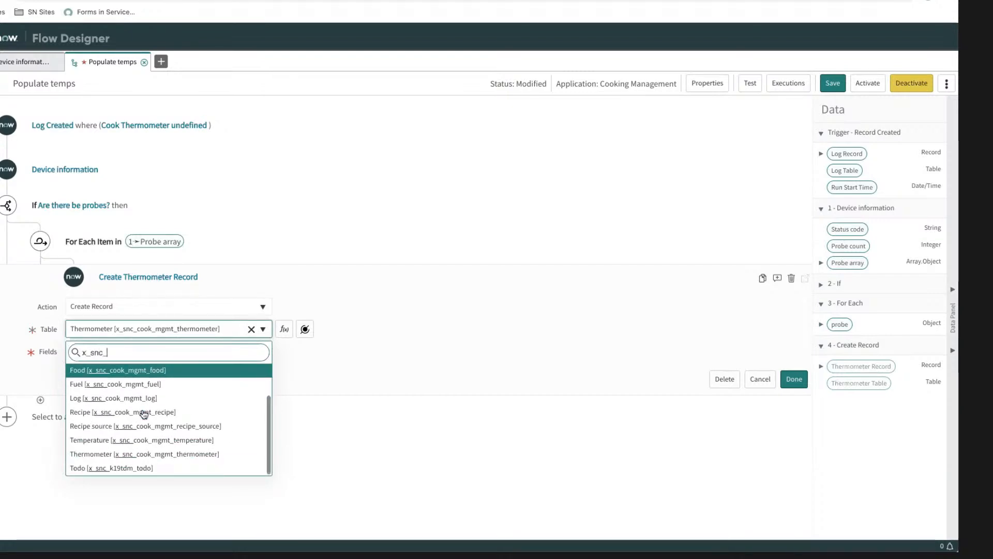
pyautogui.click(144, 441)
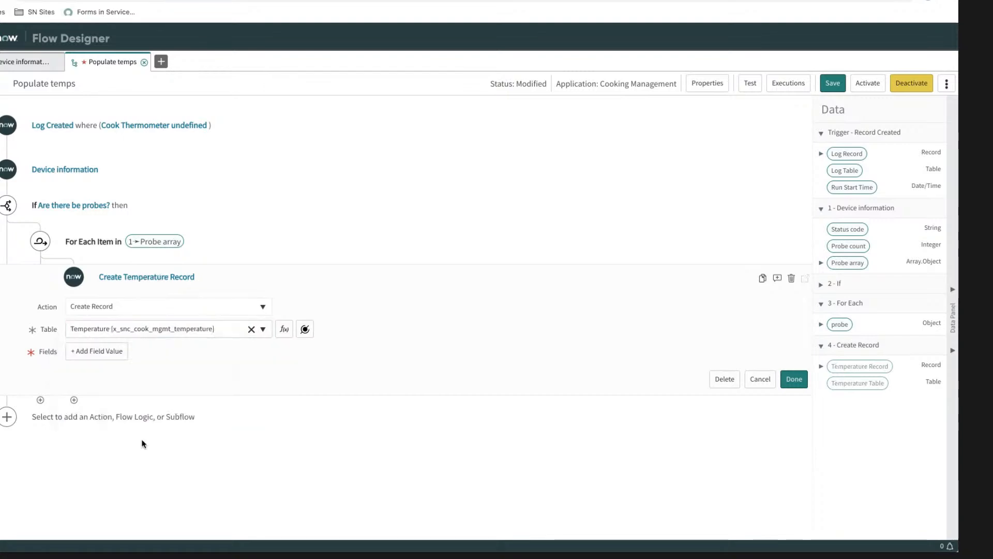
# Step: Add the Cook field to the Temperature record and map it to Cook from the trigger's Log Record
pyautogui.click(115, 351)
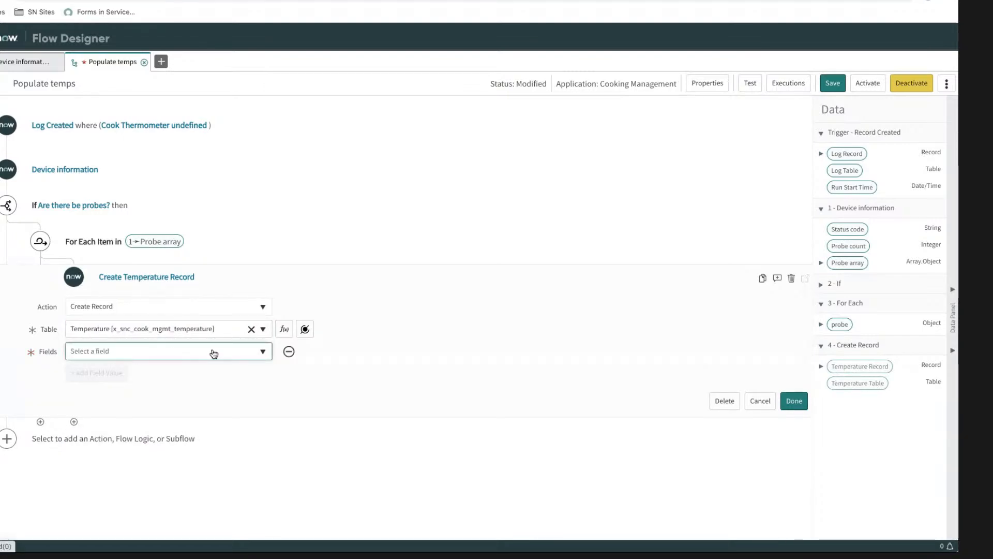
pyautogui.click(183, 358)
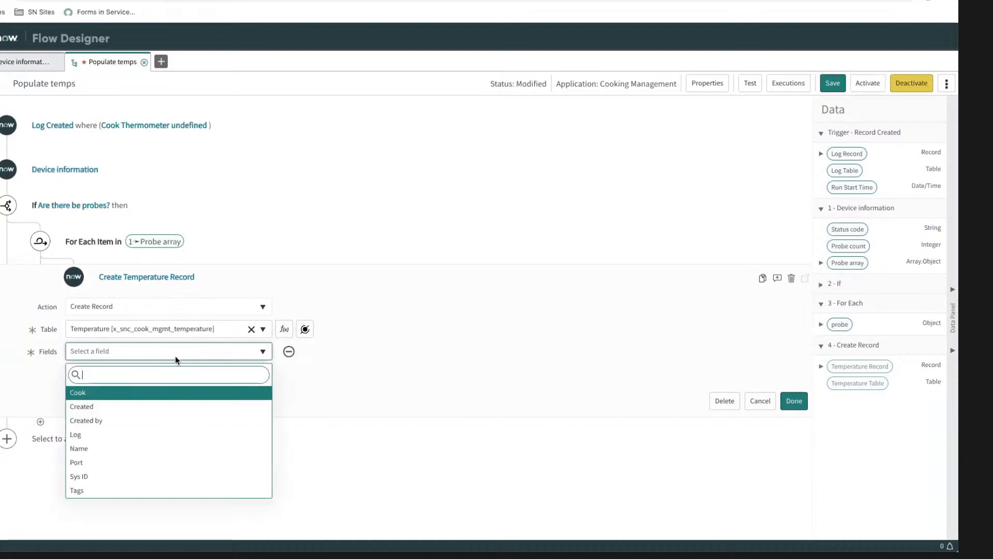
pyautogui.click(109, 394)
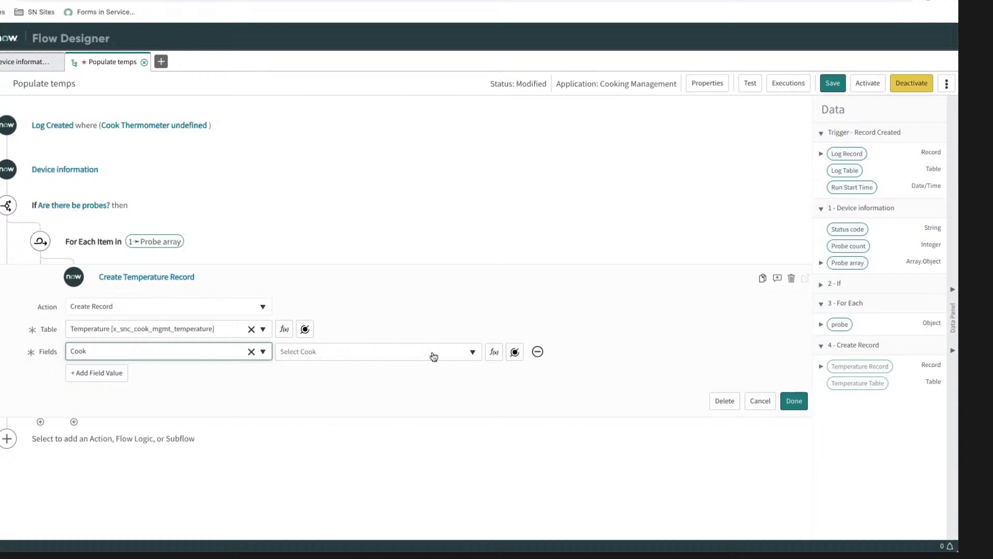
pyautogui.click(494, 353)
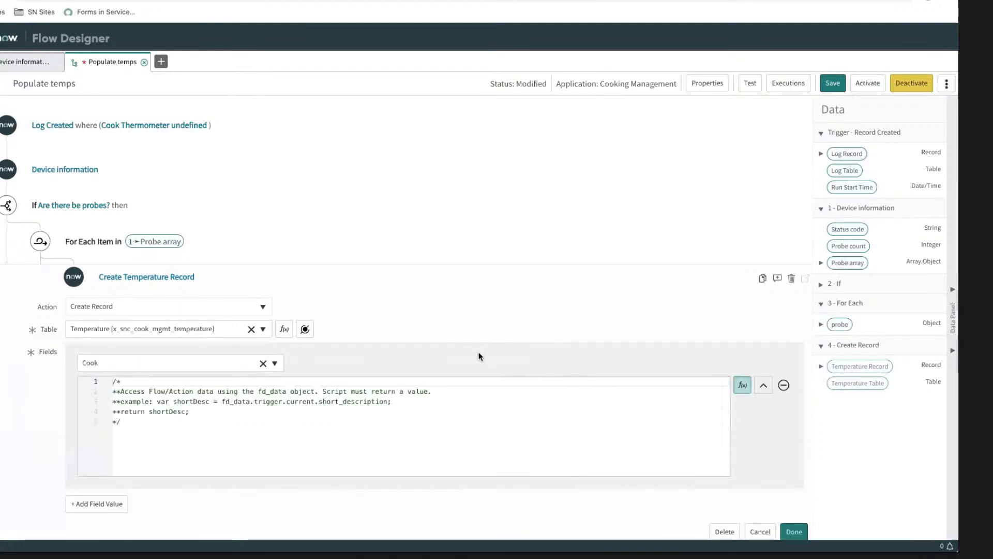
pyautogui.click(742, 385)
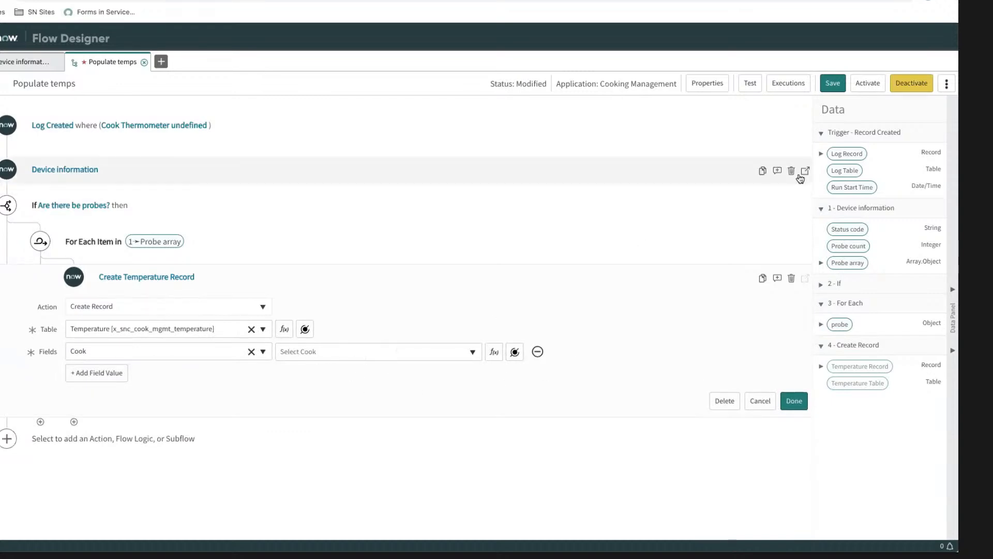
pyautogui.click(820, 153)
pyautogui.moveTo(845, 186); pyautogui.dragTo(360, 347)
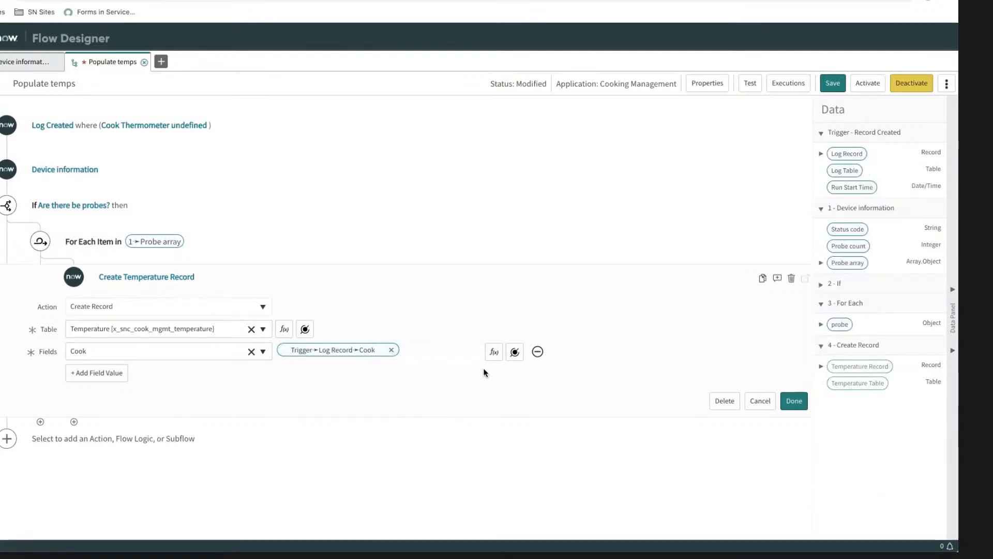
pyautogui.click(373, 350)
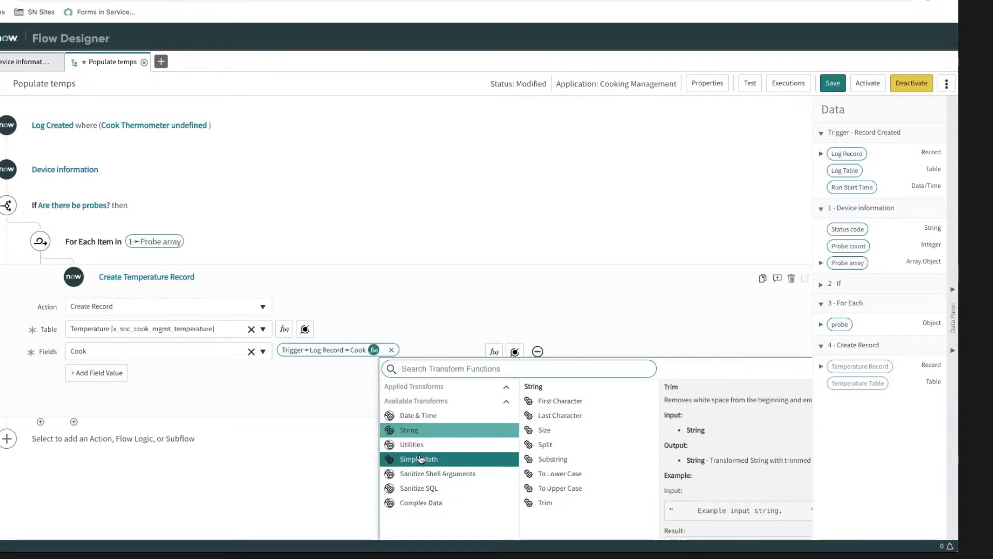
pyautogui.click(578, 289)
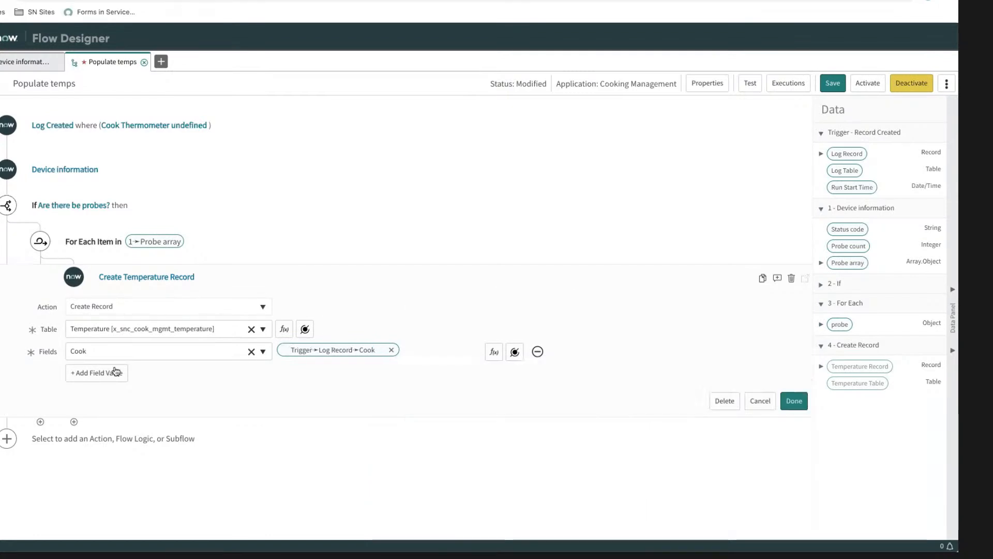
# Step: Add the Log field to the Temperature record and map it to the trigger's Log Record
pyautogui.click(119, 374)
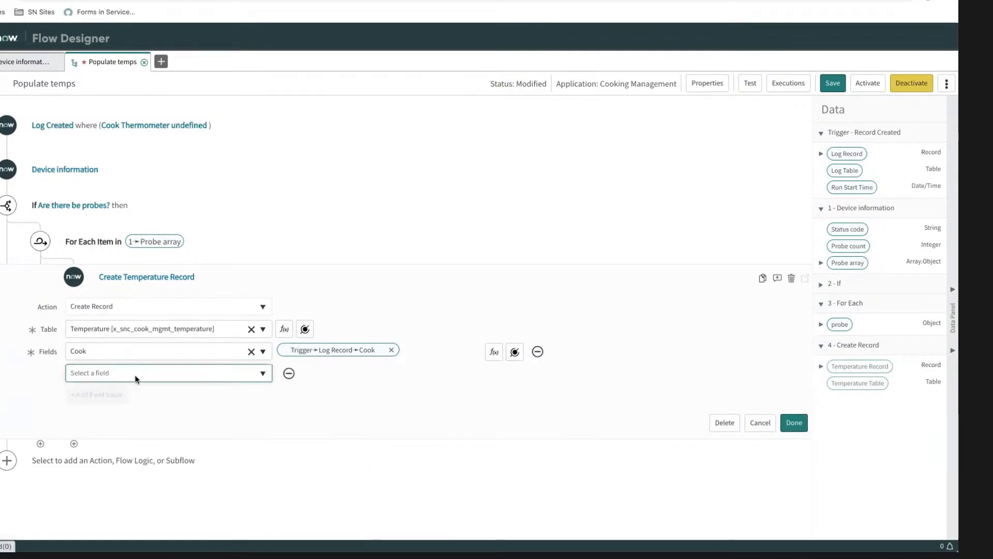
pyautogui.click(130, 377)
pyautogui.click(95, 456)
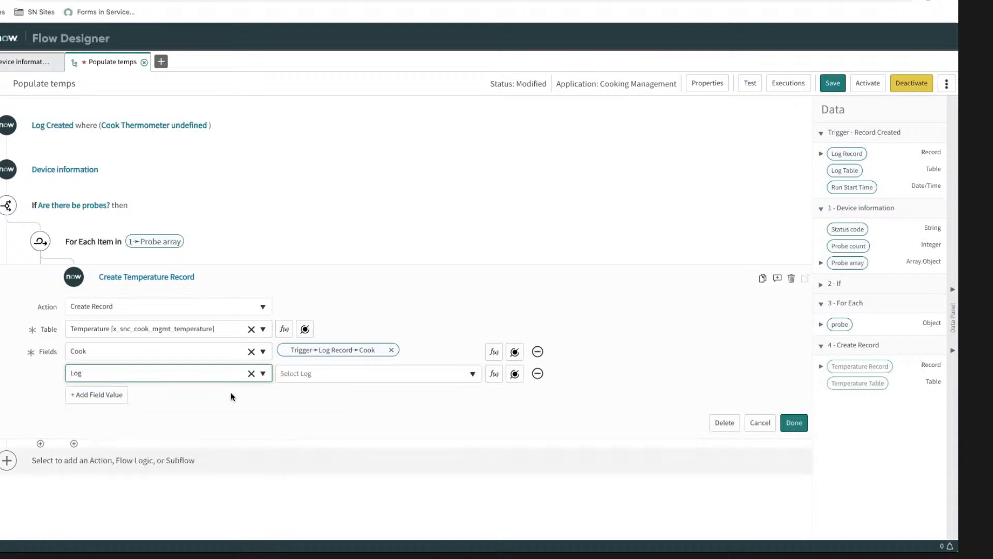
pyautogui.moveTo(383, 330); pyautogui.dragTo(323, 378)
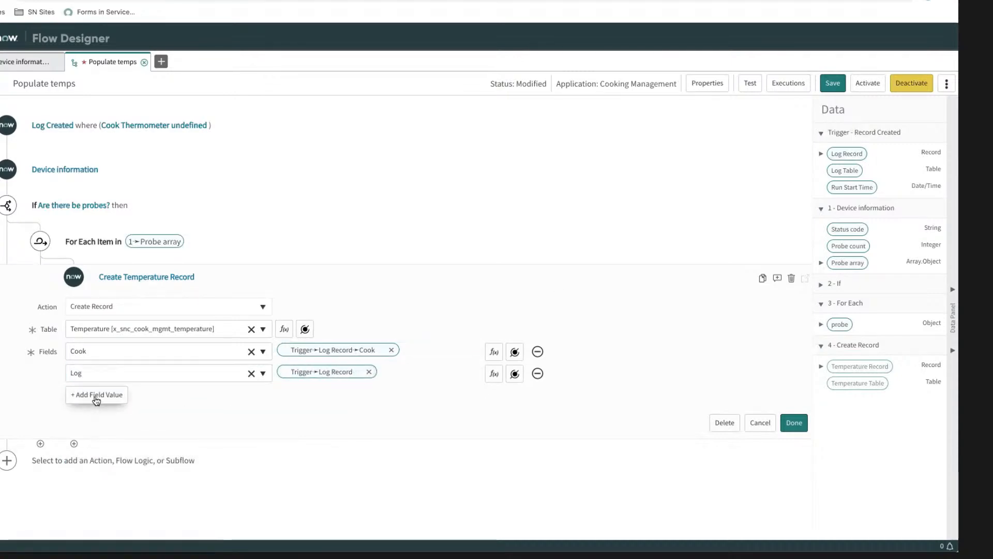
# Step: Add the Thermometer field to the Create Temperature Record action
pyautogui.click(96, 400)
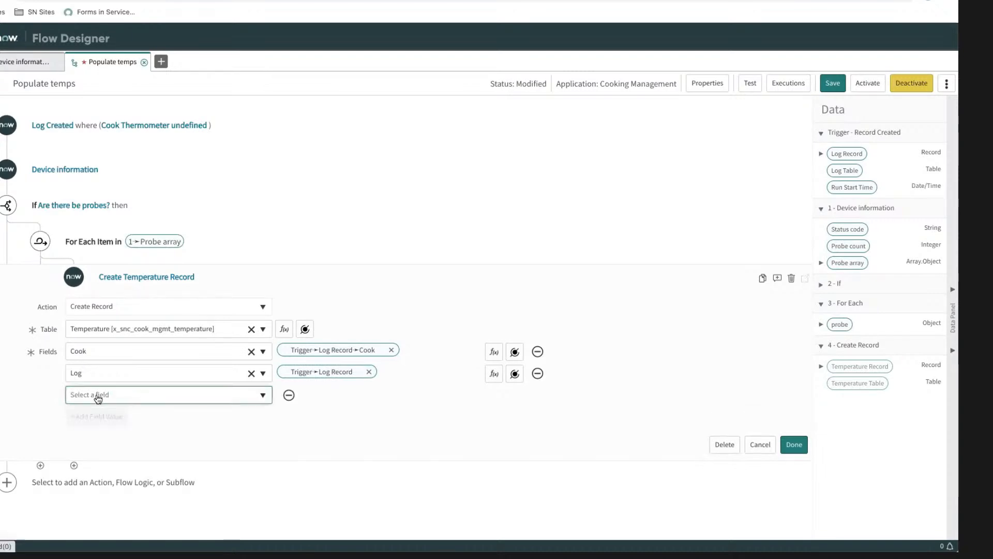
pyautogui.click(98, 394)
pyautogui.scroll(-2, 113, 435)
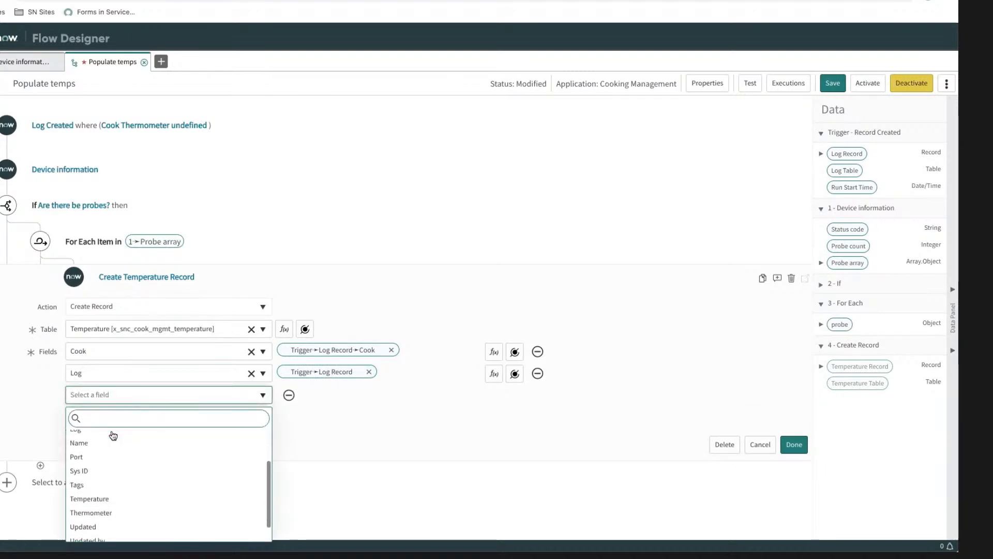
pyautogui.scroll(-1, 113, 436)
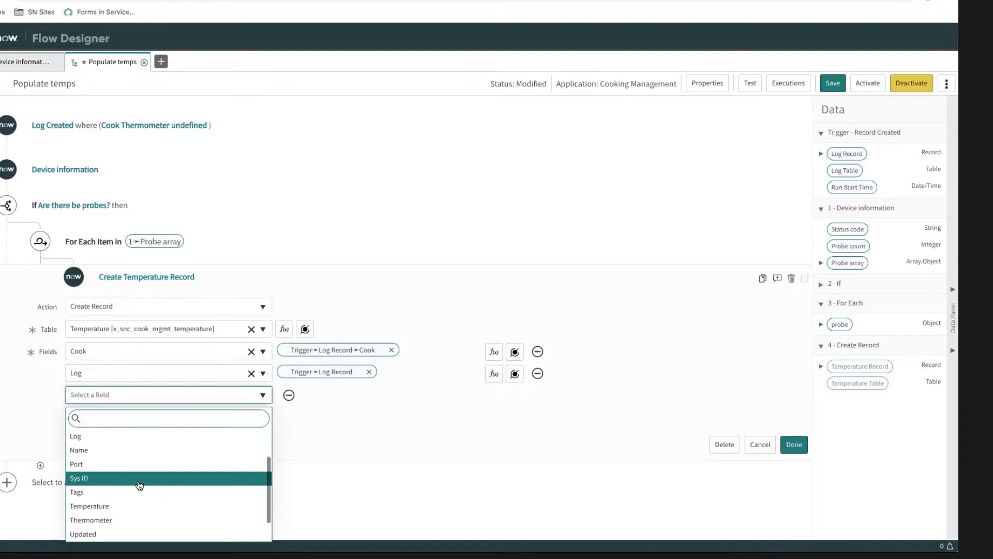
pyautogui.click(122, 519)
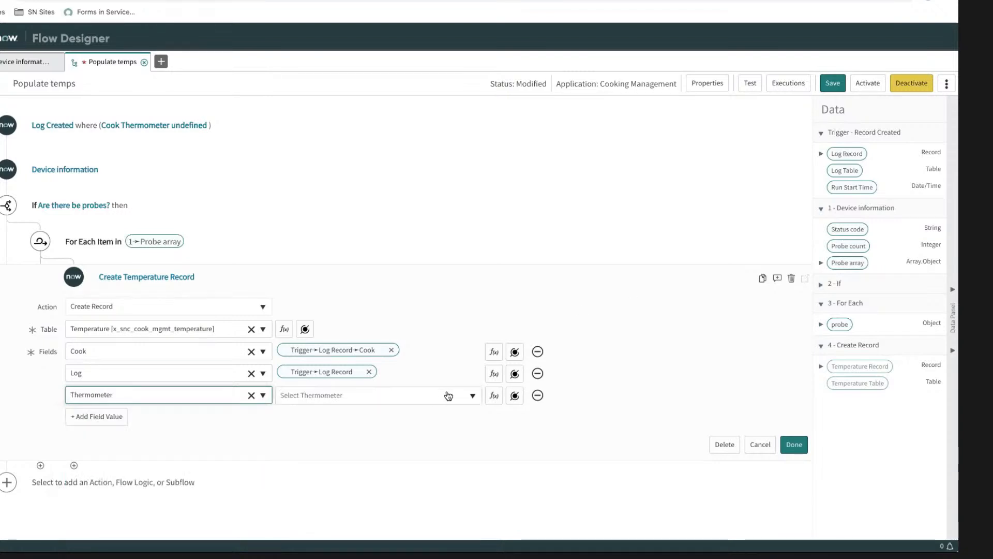
pyautogui.click(513, 396)
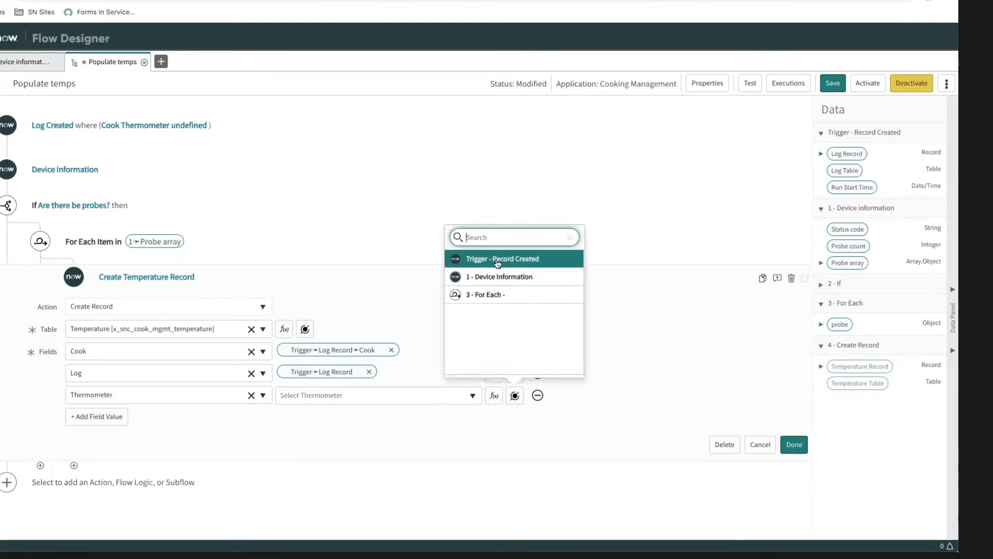
pyautogui.click(497, 262)
pyautogui.click(591, 258)
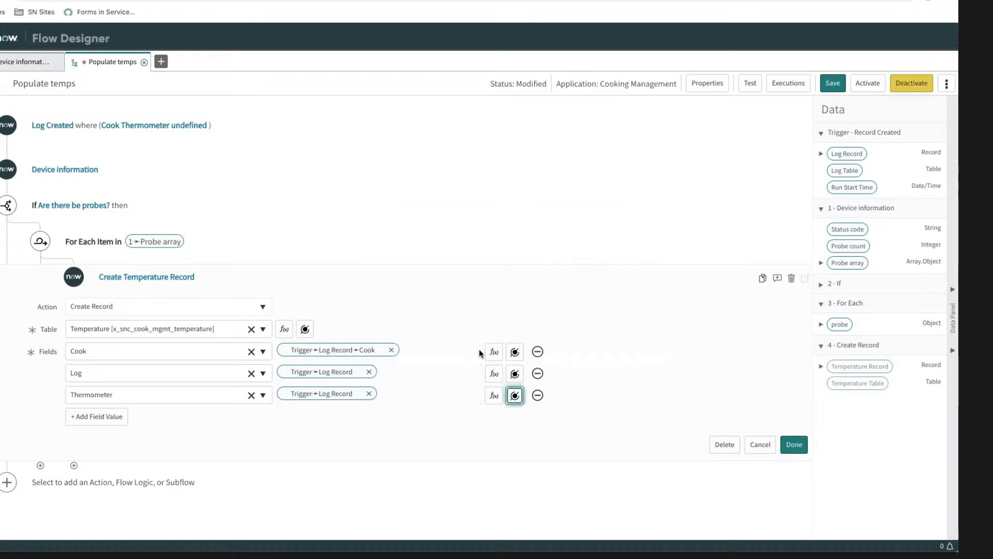
pyautogui.click(368, 394)
pyautogui.click(495, 398)
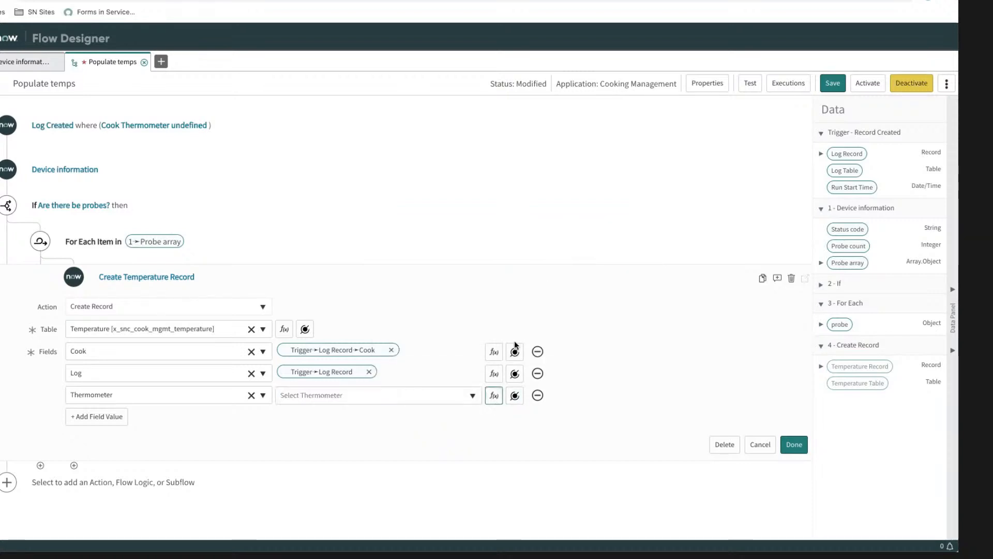
pyautogui.click(494, 373)
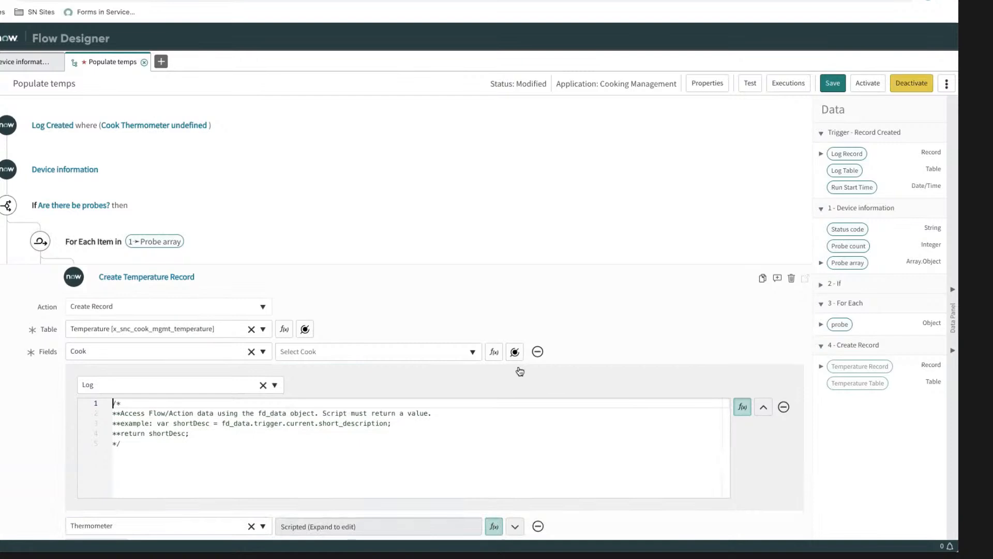
pyautogui.scroll(-1, 540, 388)
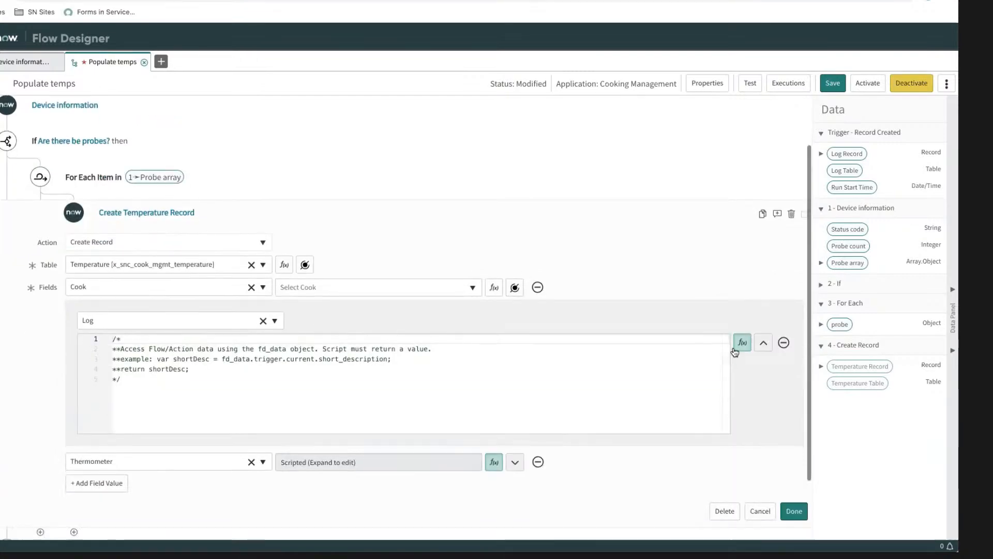
pyautogui.click(763, 352)
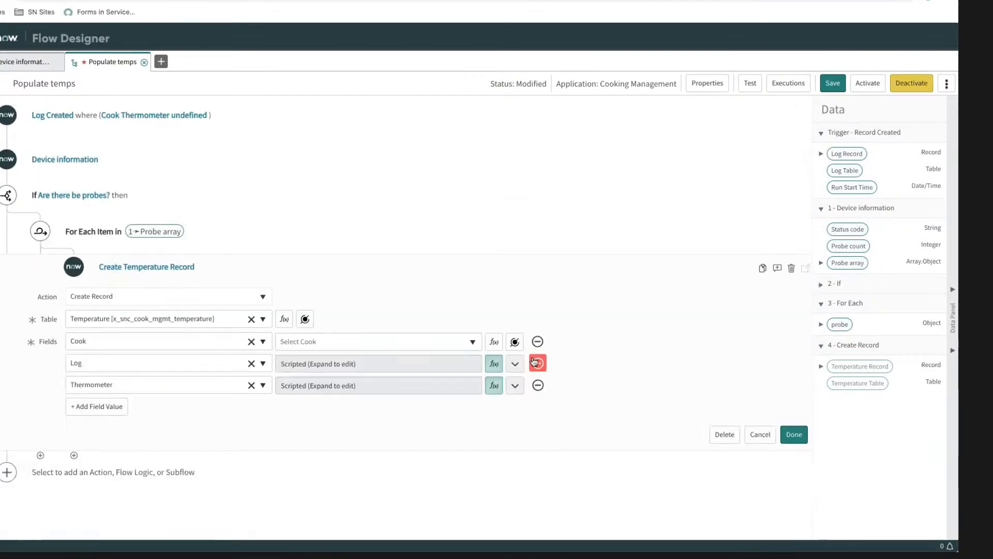
pyautogui.click(495, 365)
pyautogui.click(494, 385)
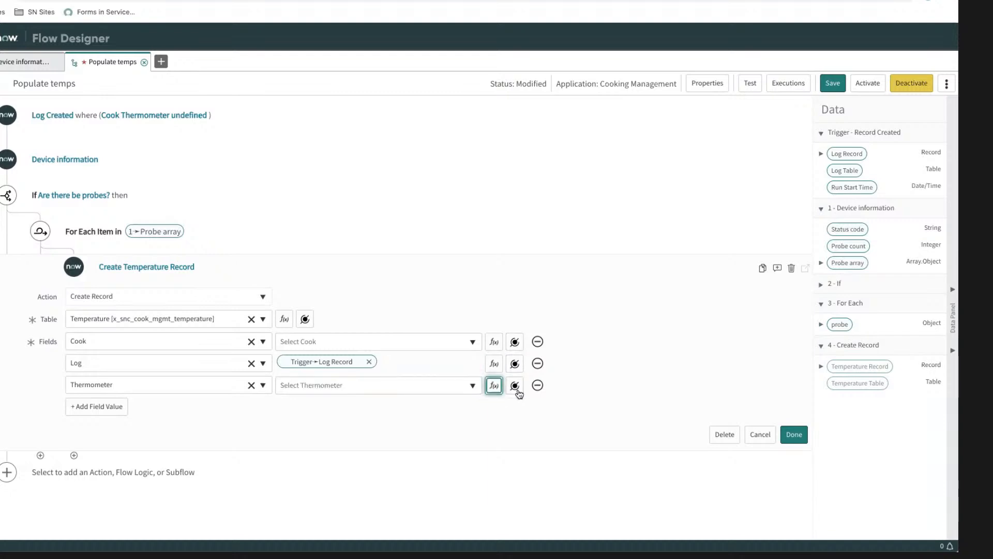
# Step: Map the Thermometer field to Thermometer under Cook in the trigger's Log Record
pyautogui.click(515, 385)
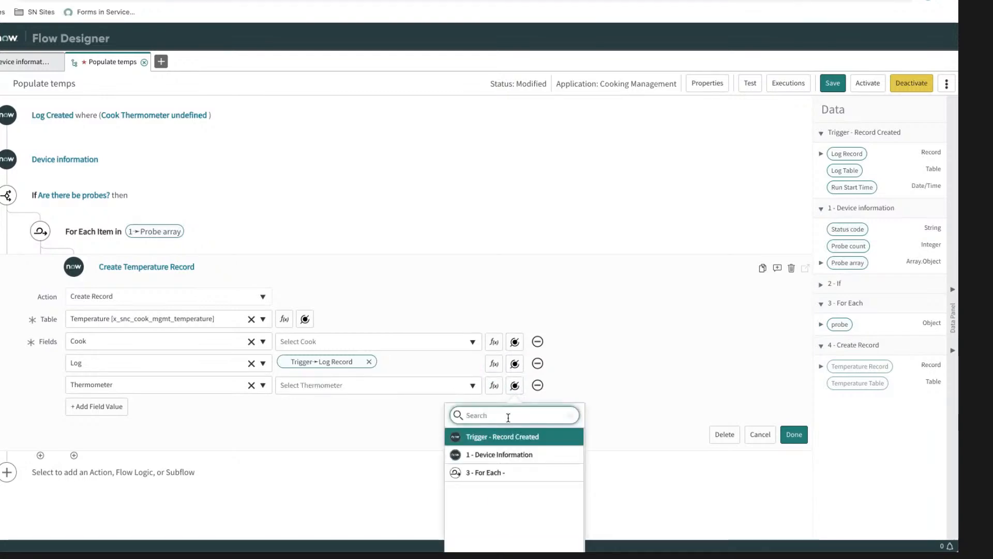
pyautogui.click(508, 441)
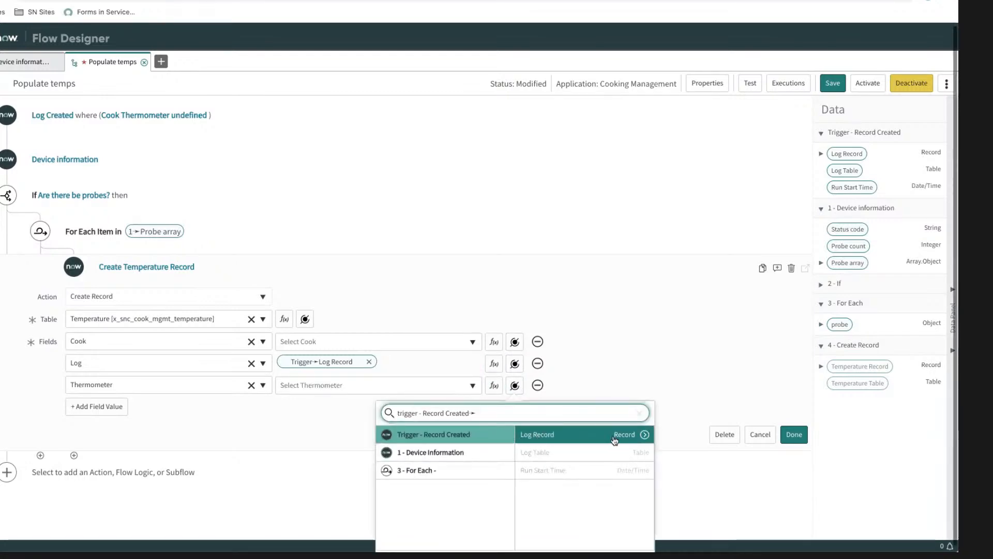
pyautogui.click(646, 436)
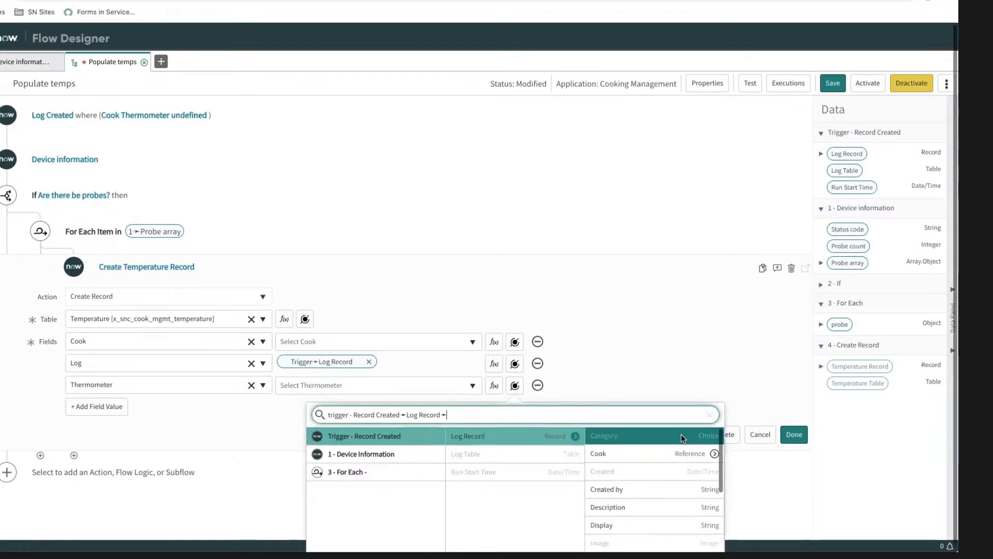
pyautogui.click(715, 455)
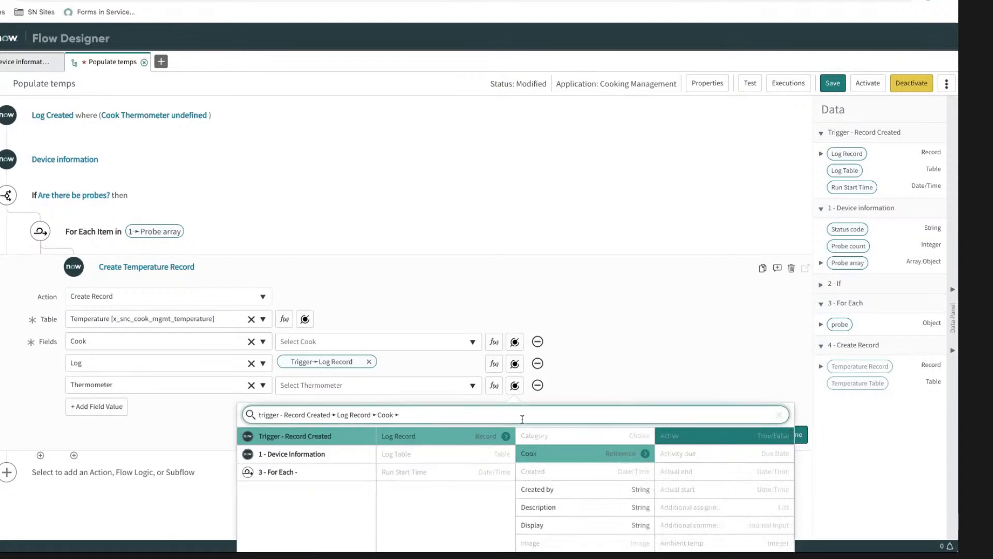
pyautogui.write('thermo')
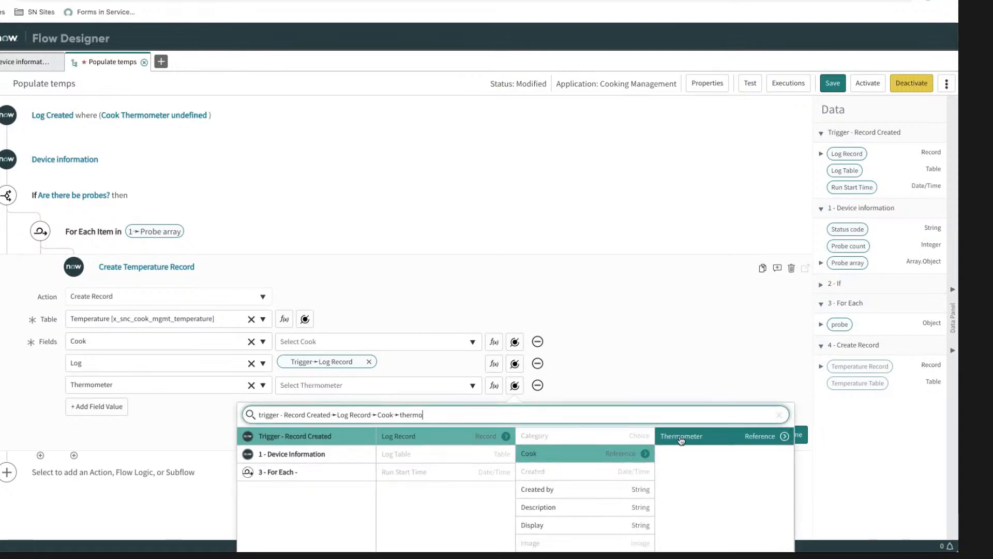
pyautogui.click(680, 437)
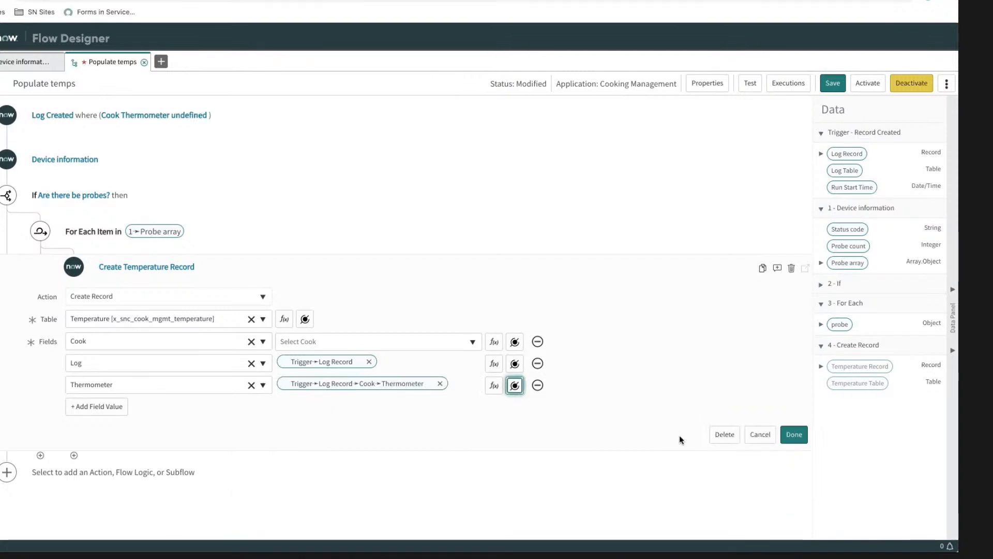
# Step: Add the Temperature field to the record and map it to temp from the For Each probe
pyautogui.click(98, 412)
pyautogui.click(111, 407)
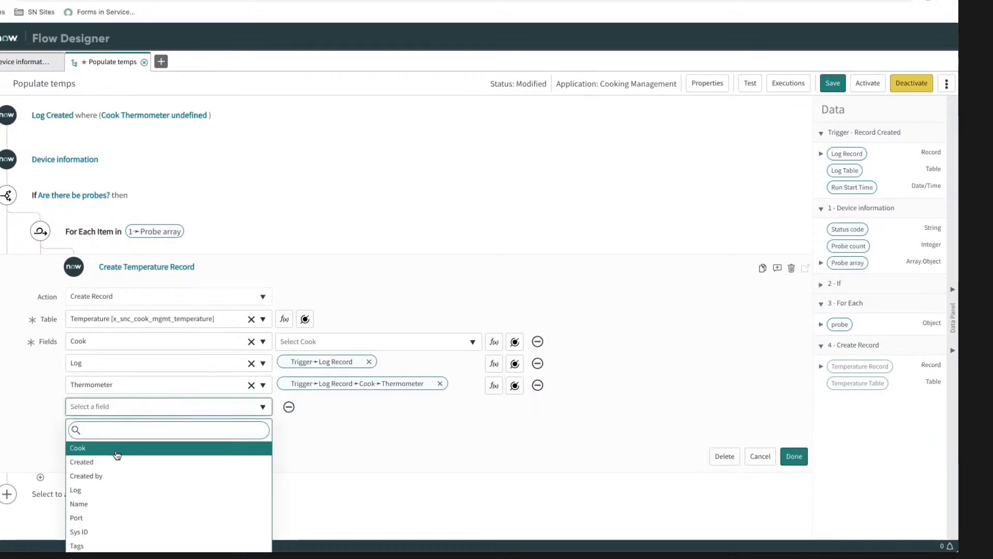
pyautogui.scroll(-2, 117, 456)
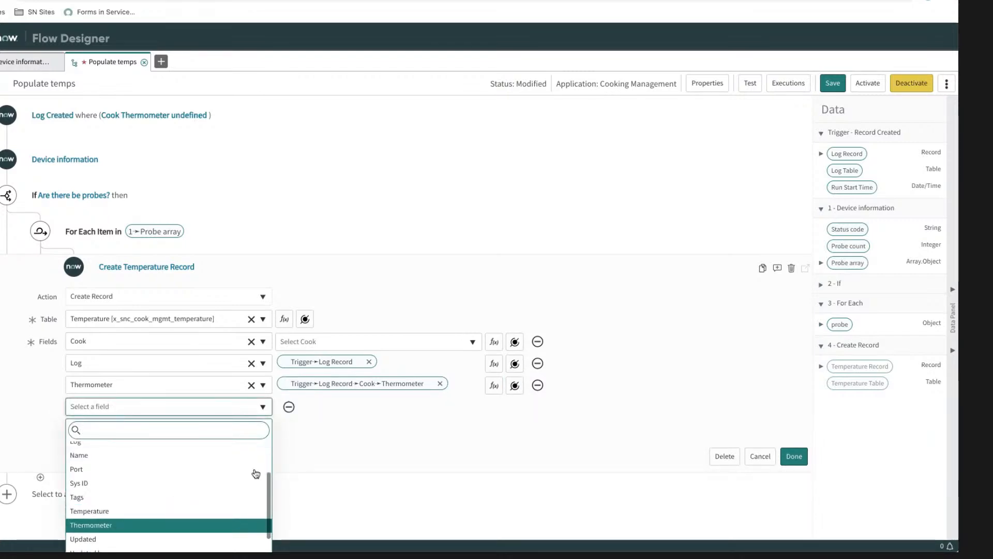
pyautogui.click(366, 419)
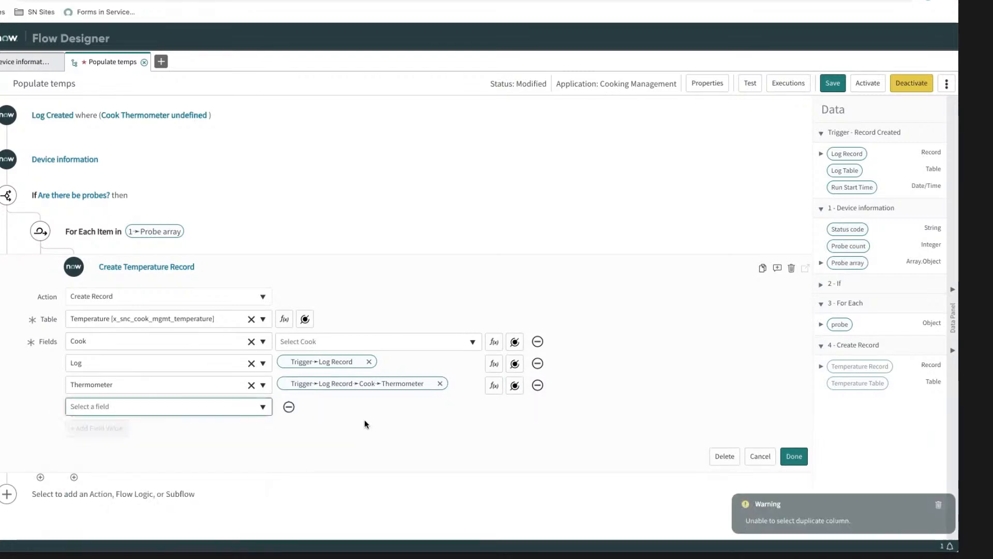
pyautogui.click(149, 407)
pyautogui.scroll(-3, 113, 491)
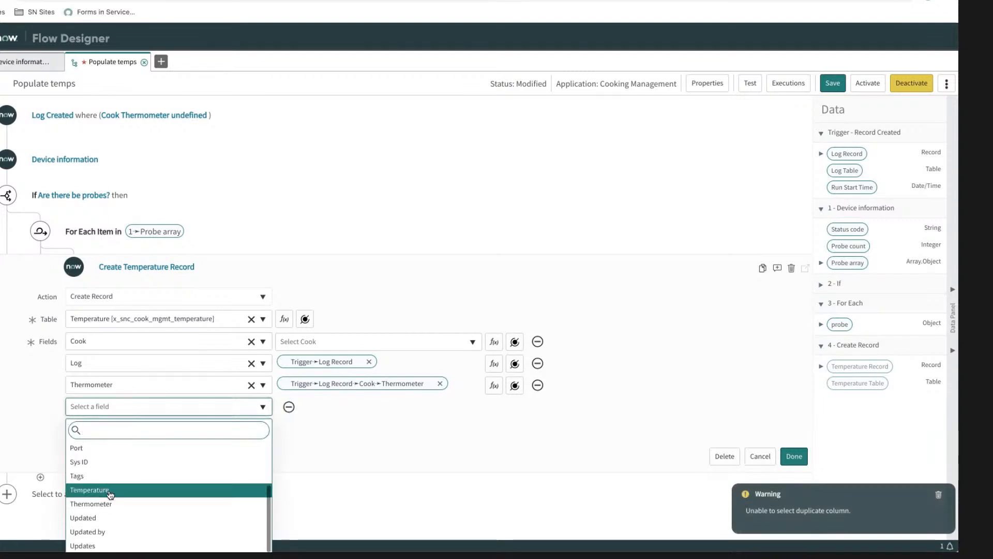
pyautogui.click(111, 491)
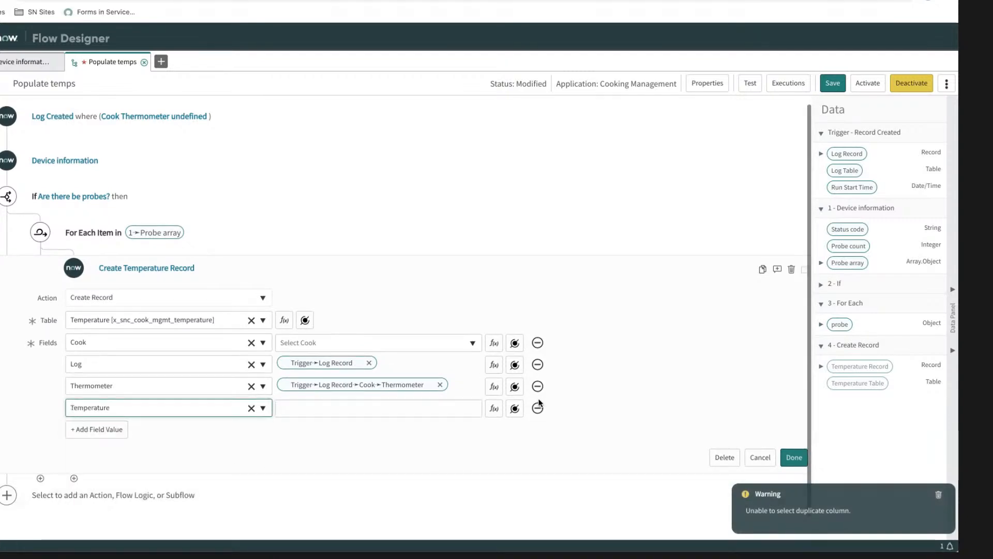
pyautogui.click(839, 324)
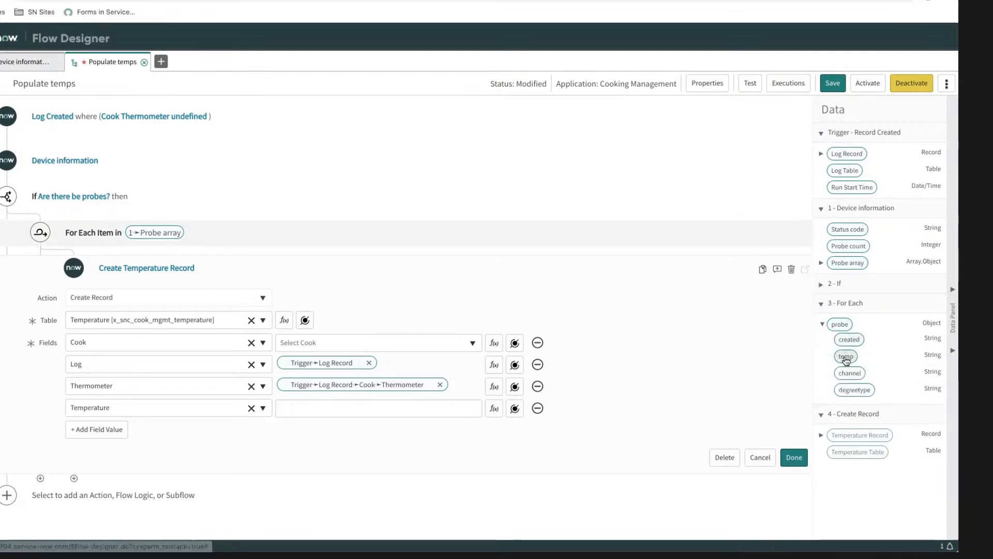
pyautogui.moveTo(846, 357); pyautogui.dragTo(331, 411)
# Step: Add the Port field to the record and map it to channel from the For Each probe
pyautogui.click(95, 434)
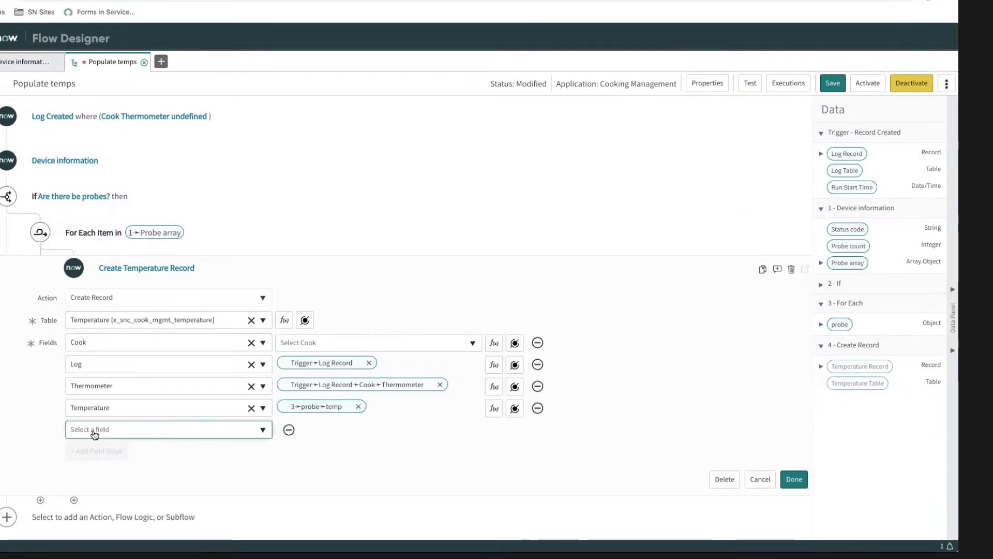
pyautogui.click(94, 431)
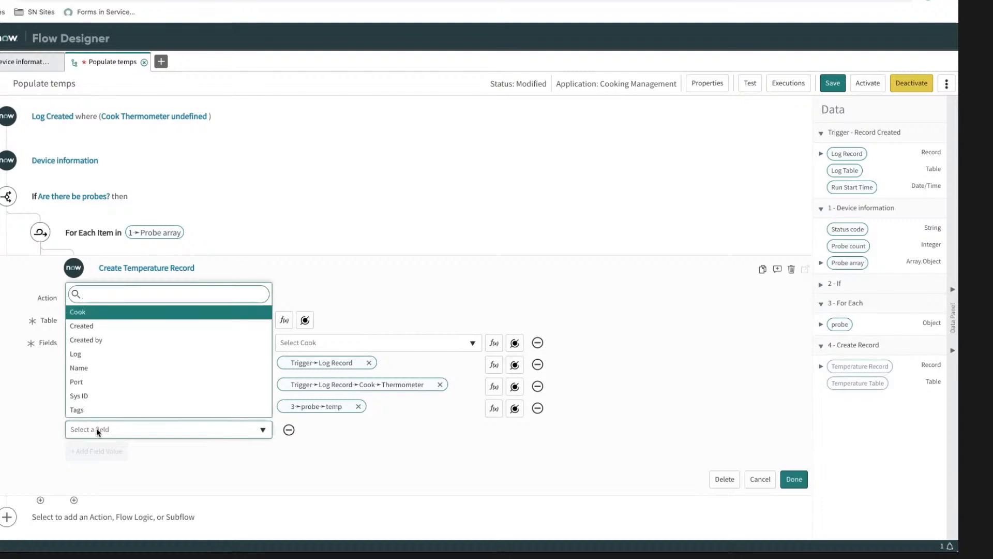
pyautogui.write('pro')
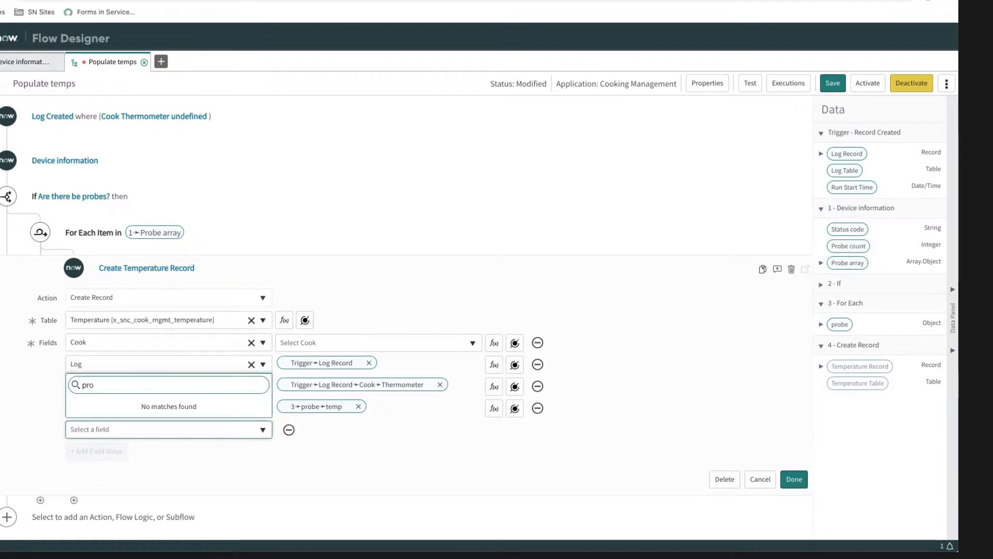
pyautogui.press('BackSpace')
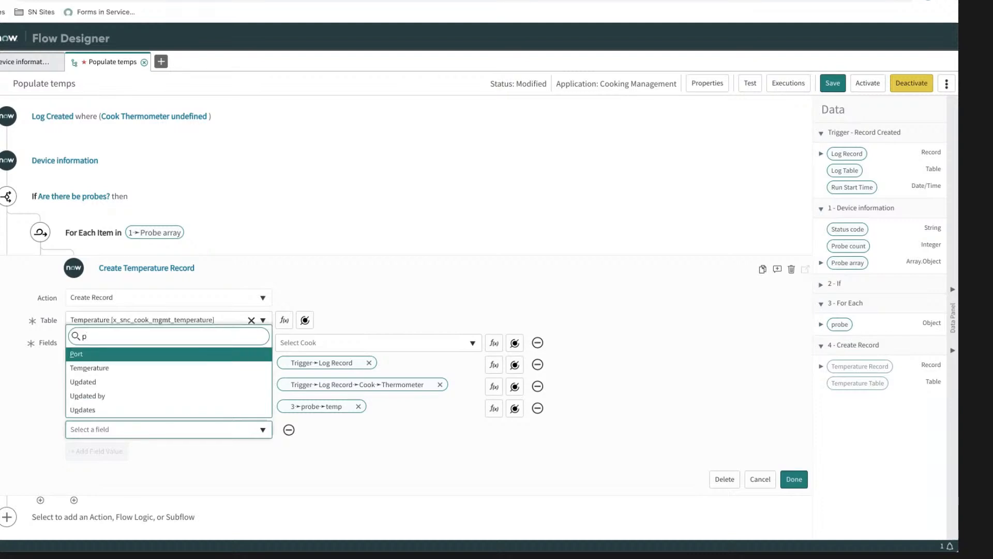
pyautogui.click(77, 355)
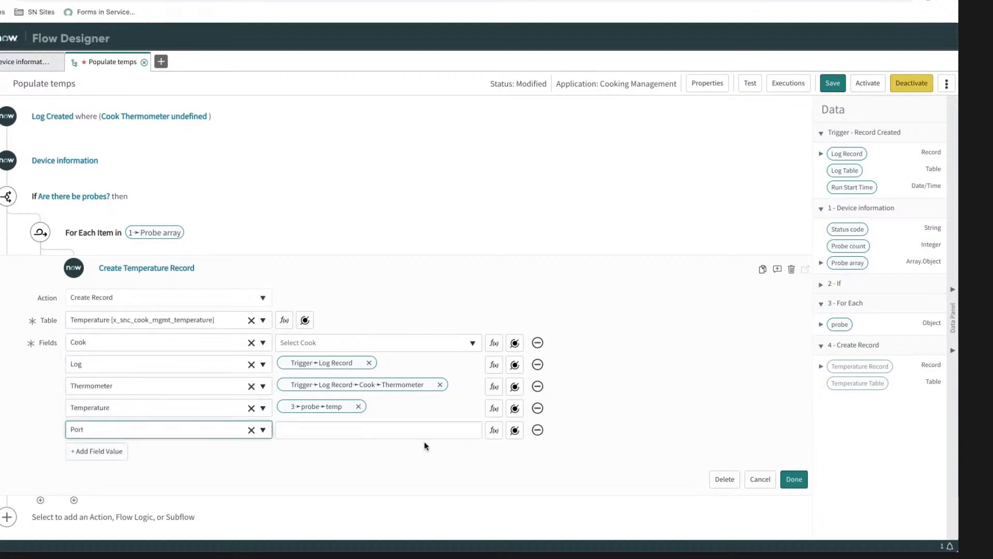
pyautogui.click(821, 324)
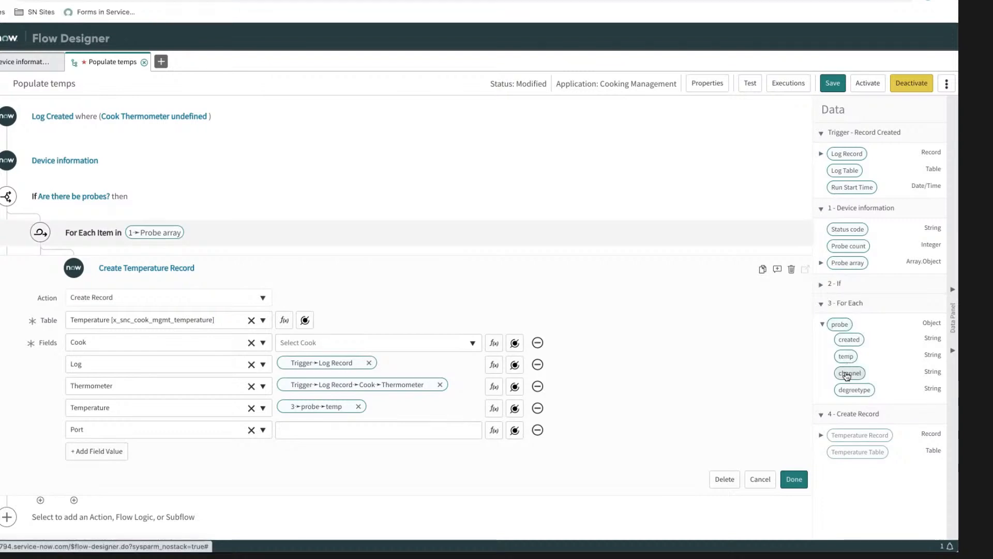
pyautogui.moveTo(846, 373); pyautogui.dragTo(335, 430)
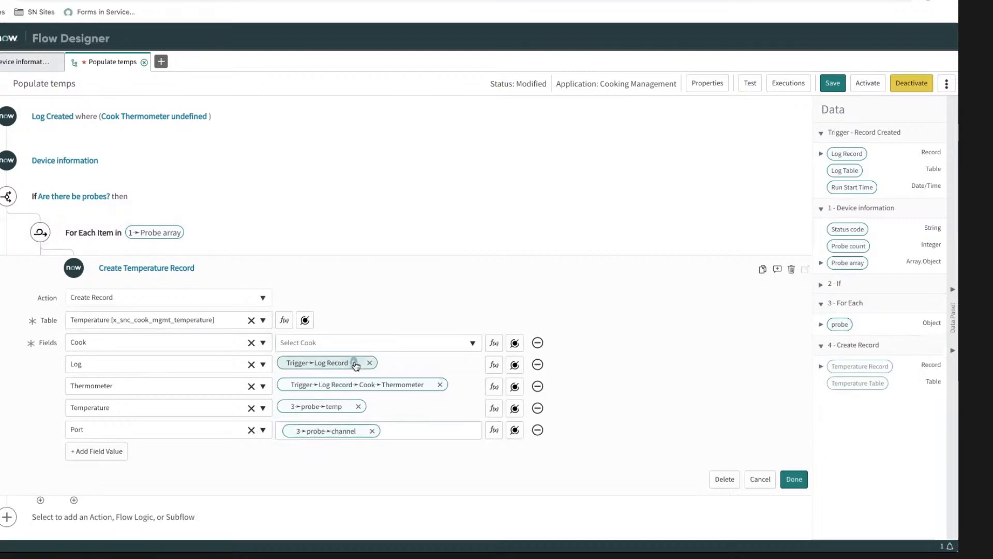
pyautogui.click(352, 344)
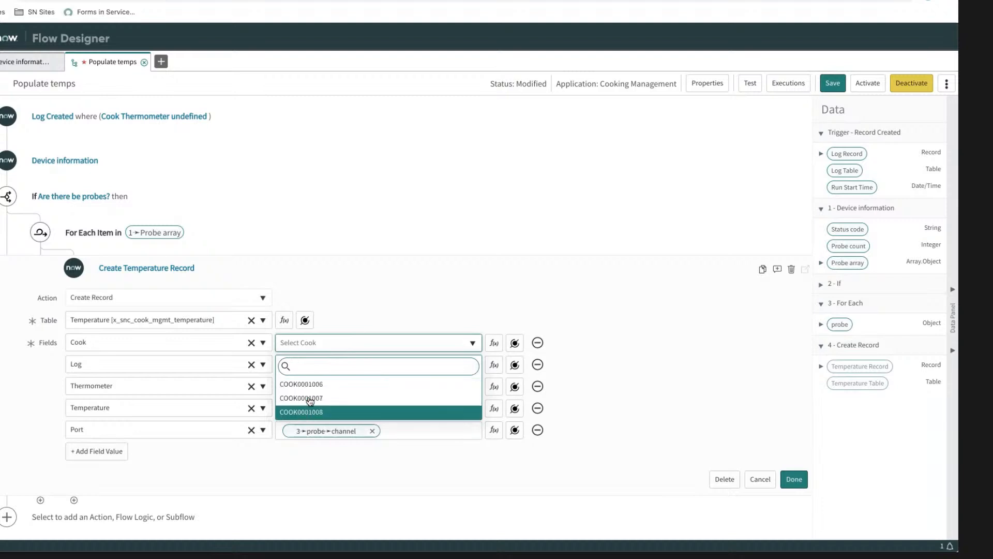
pyautogui.click(348, 320)
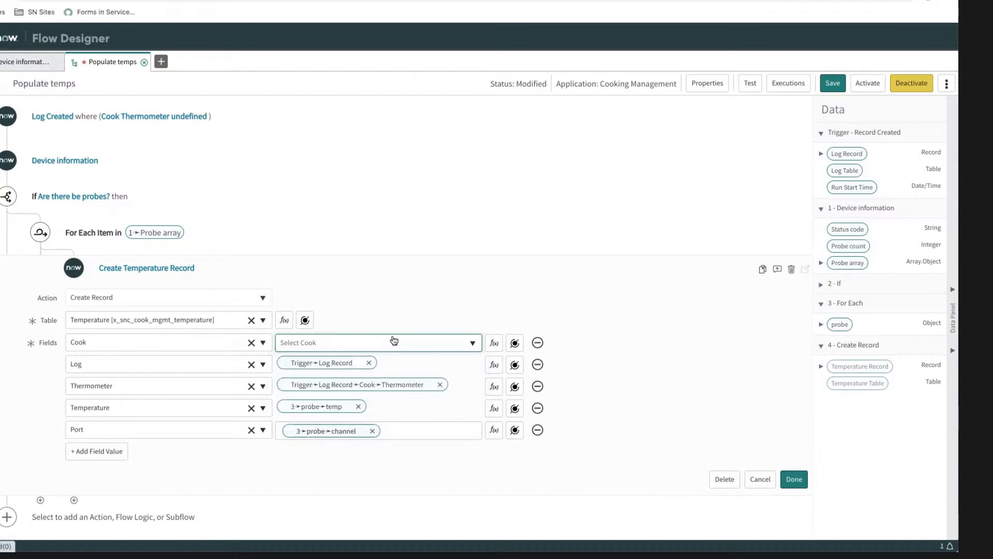
pyautogui.click(472, 343)
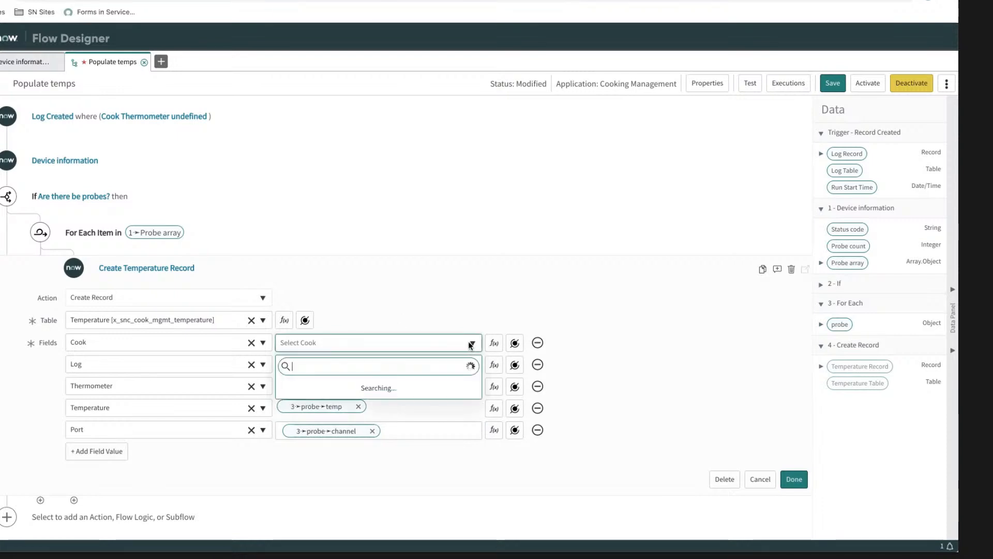
pyautogui.click(397, 311)
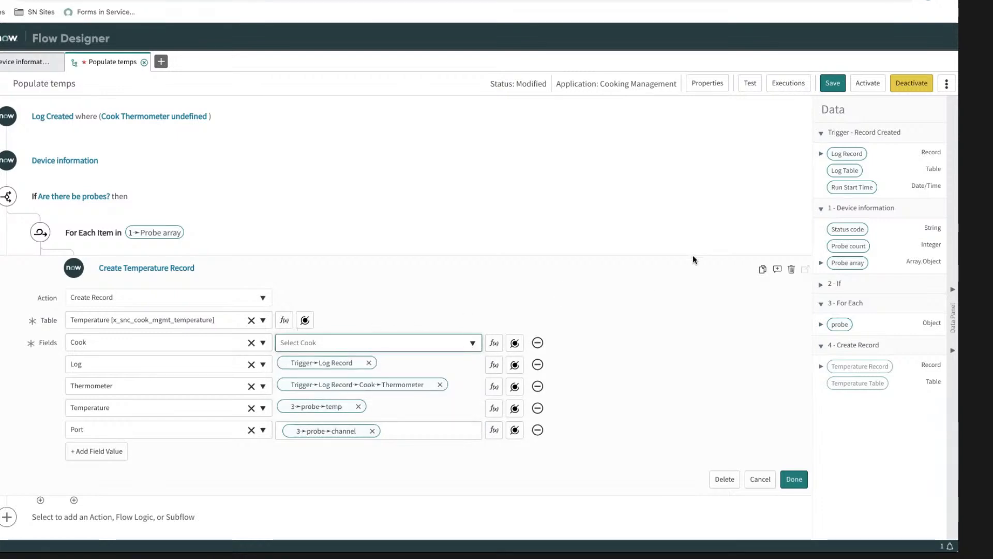
# Step: Map the Cook field to Cook from the trigger's Log Record and finish the Create Temperature Record action
pyautogui.click(821, 154)
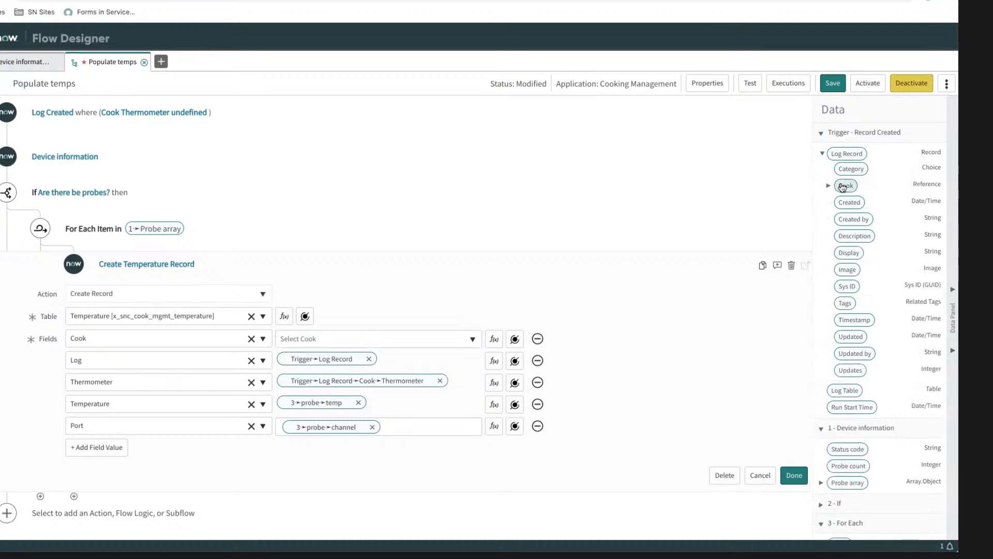
pyautogui.moveTo(843, 187); pyautogui.dragTo(332, 337)
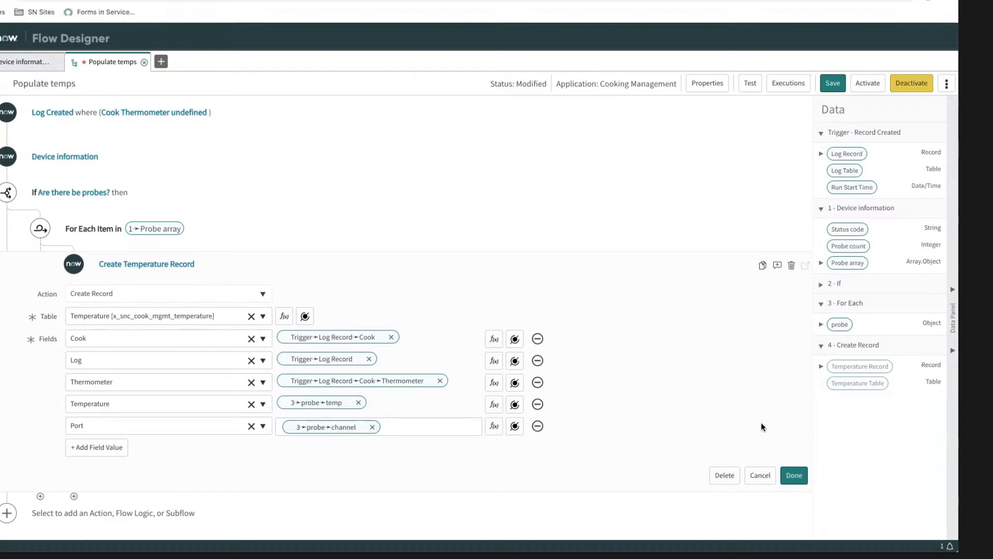
pyautogui.scroll(-2, 761, 422)
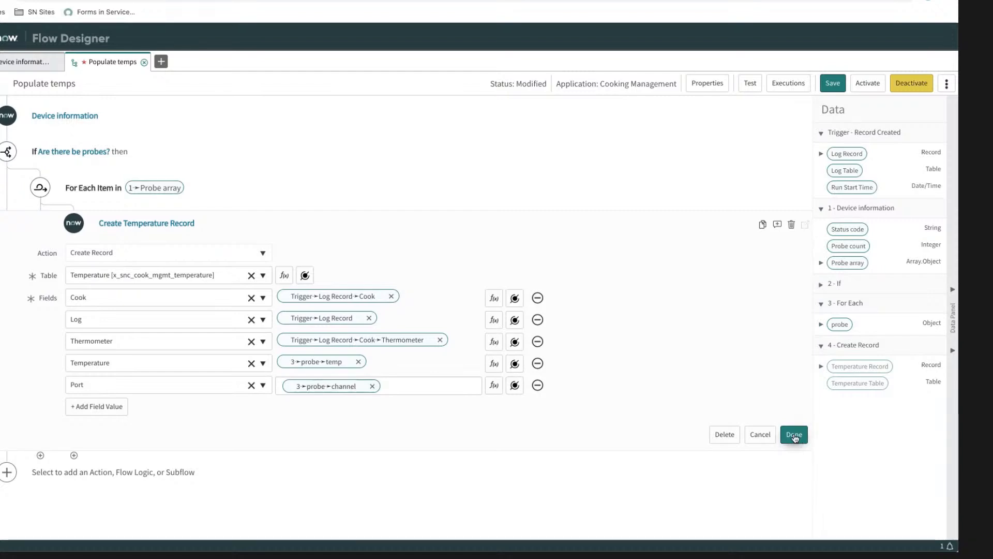
pyautogui.click(794, 435)
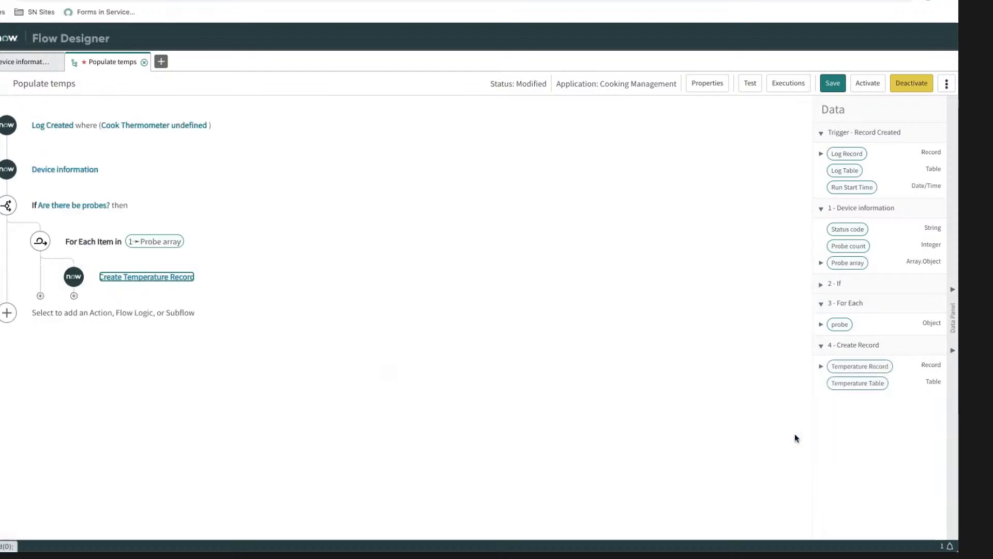
# Step: Save the Populate temps flow and activate it
pyautogui.click(828, 84)
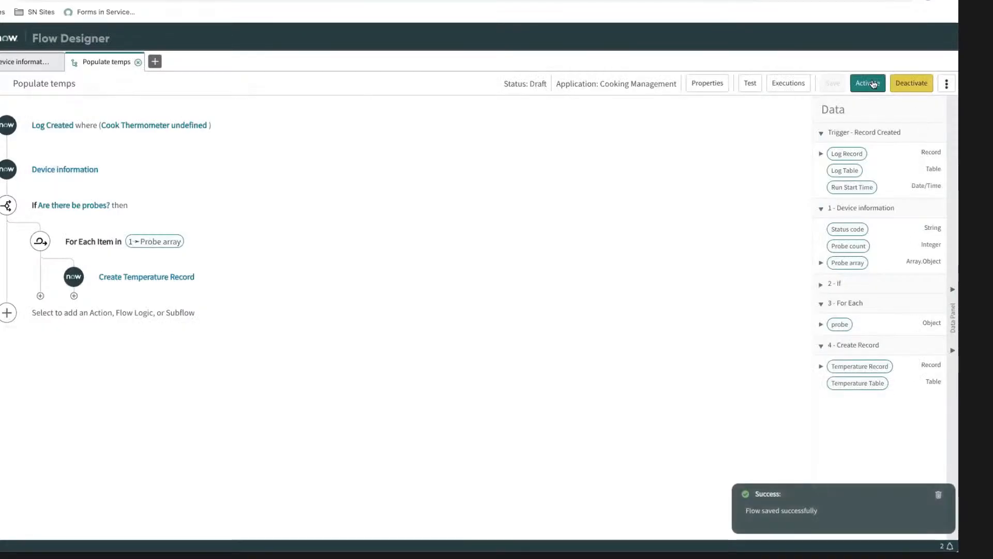
pyautogui.click(873, 84)
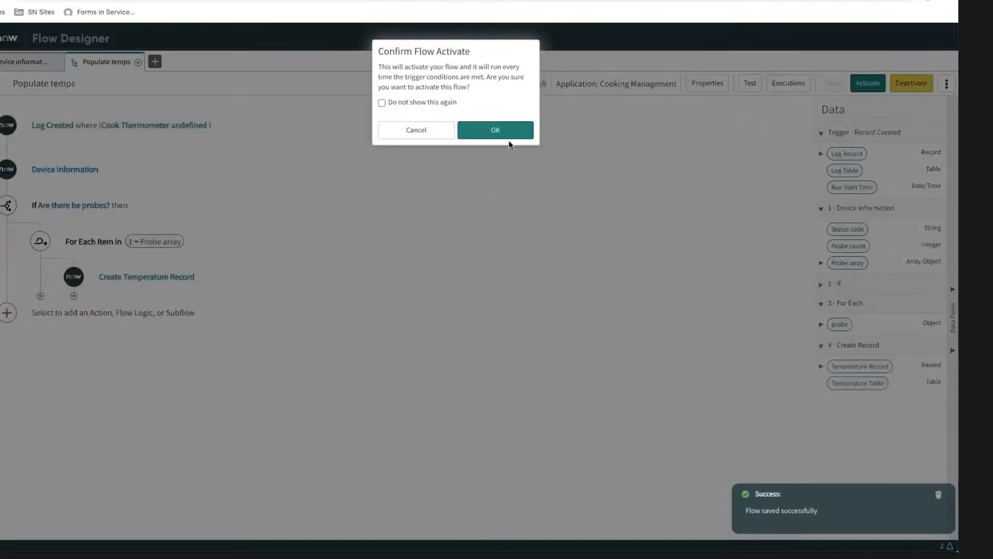
pyautogui.click(506, 131)
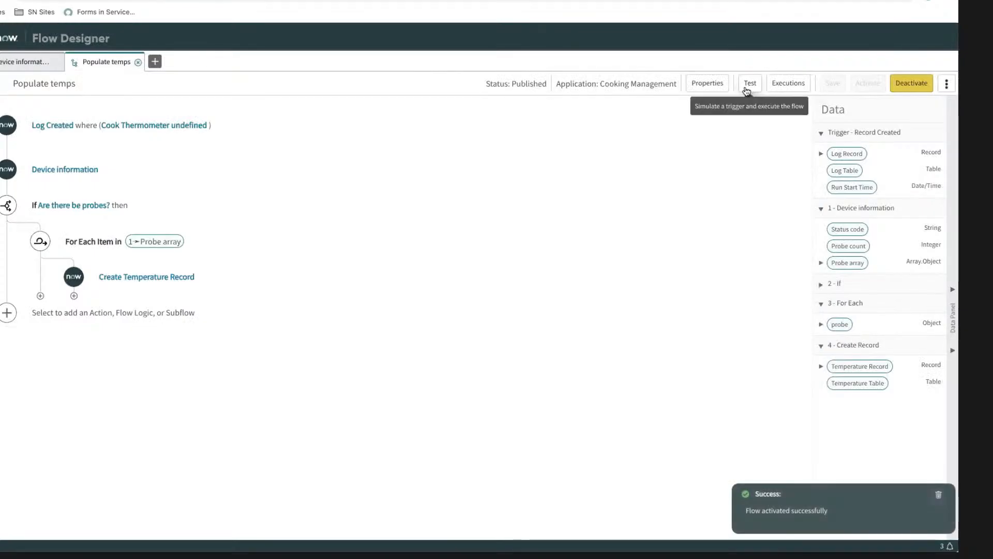
# Step: Run a test of the flow using the log record ": Other" that has no timestamp
pyautogui.click(750, 83)
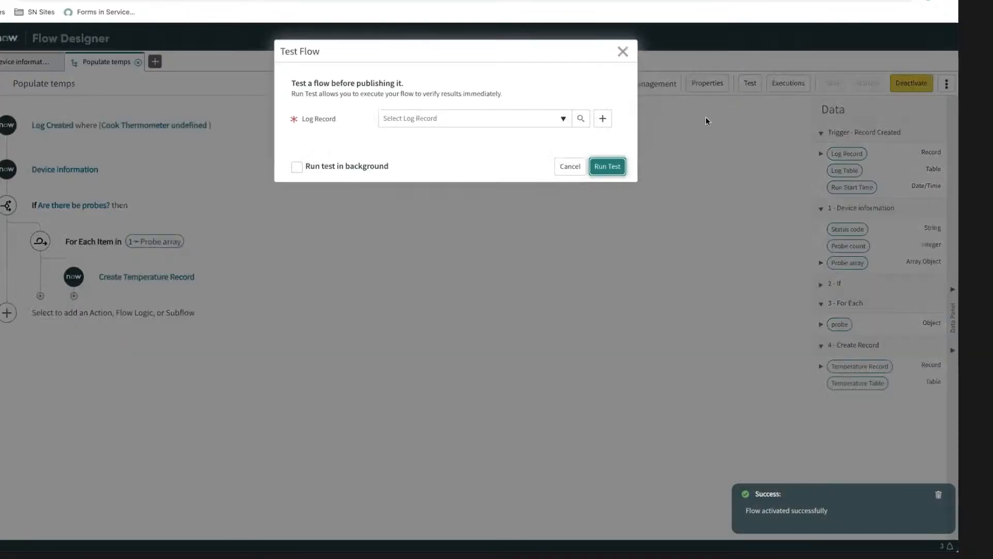
pyautogui.click(476, 118)
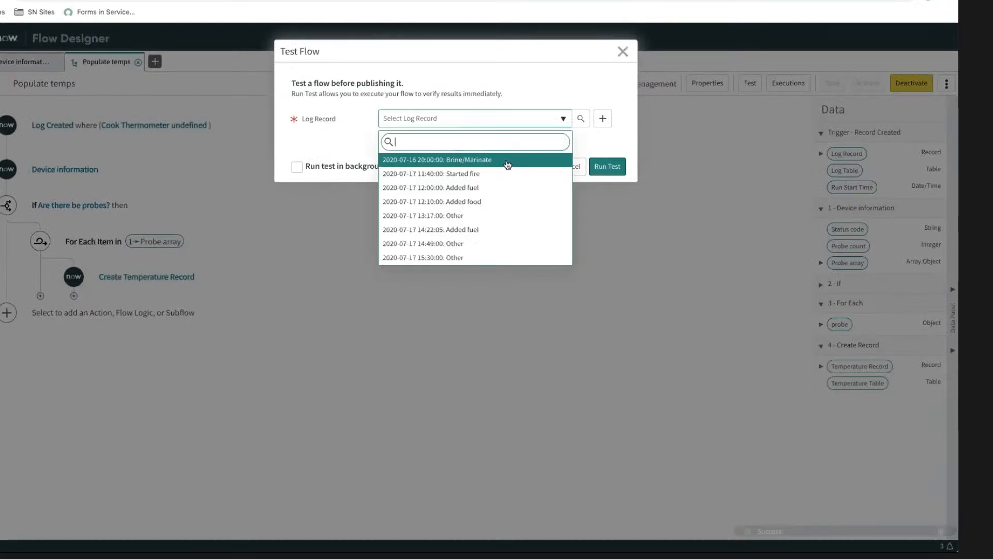
pyautogui.scroll(-3, 426, 195)
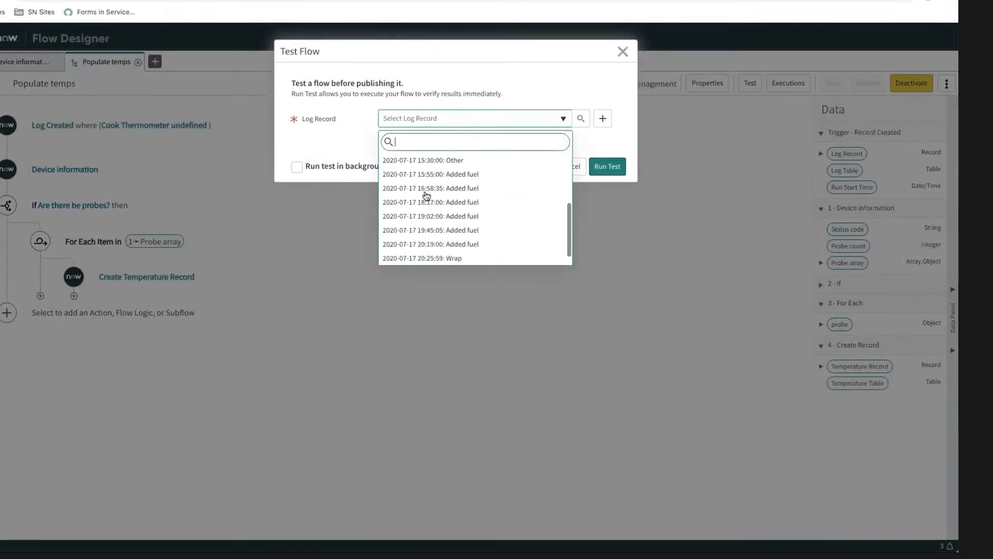
pyautogui.scroll(-2, 442, 185)
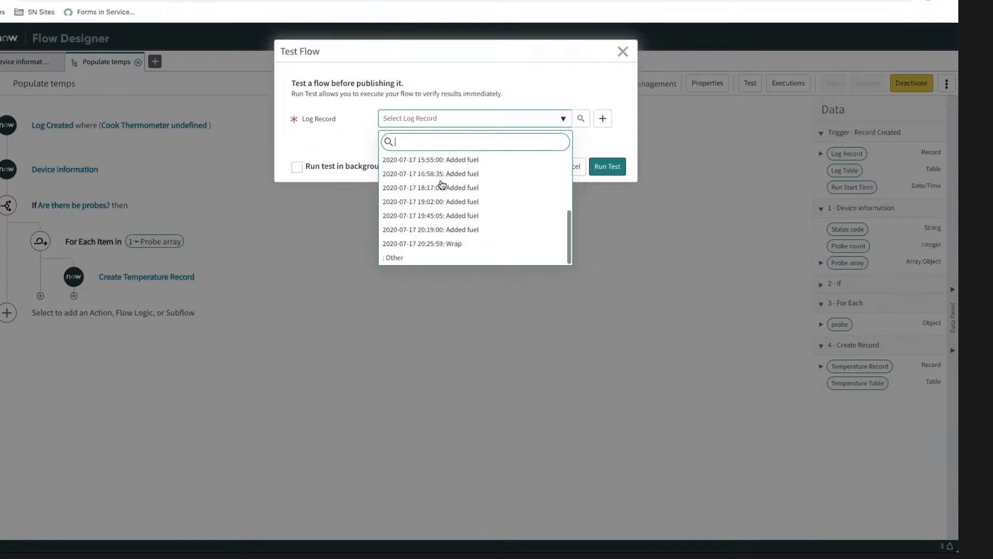
pyautogui.click(425, 257)
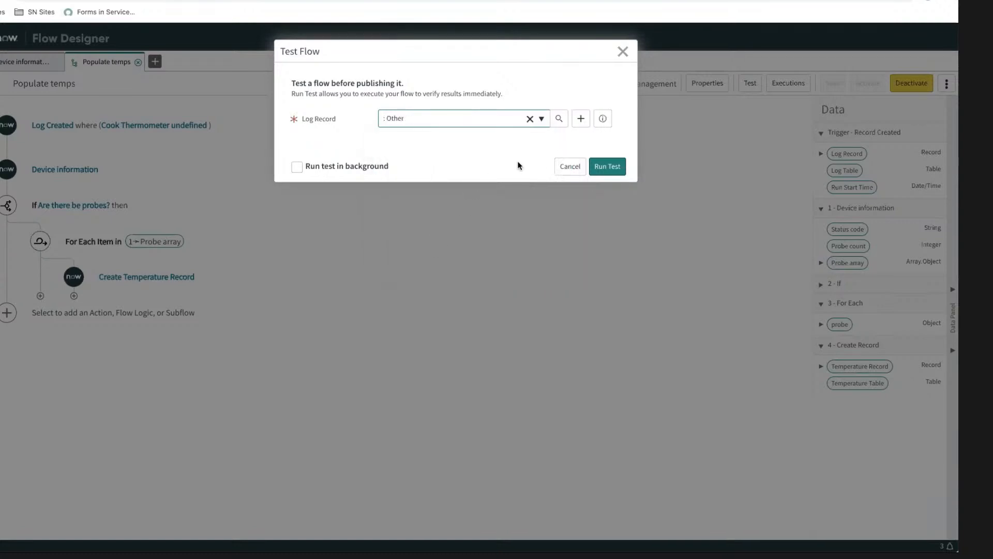
pyautogui.click(606, 166)
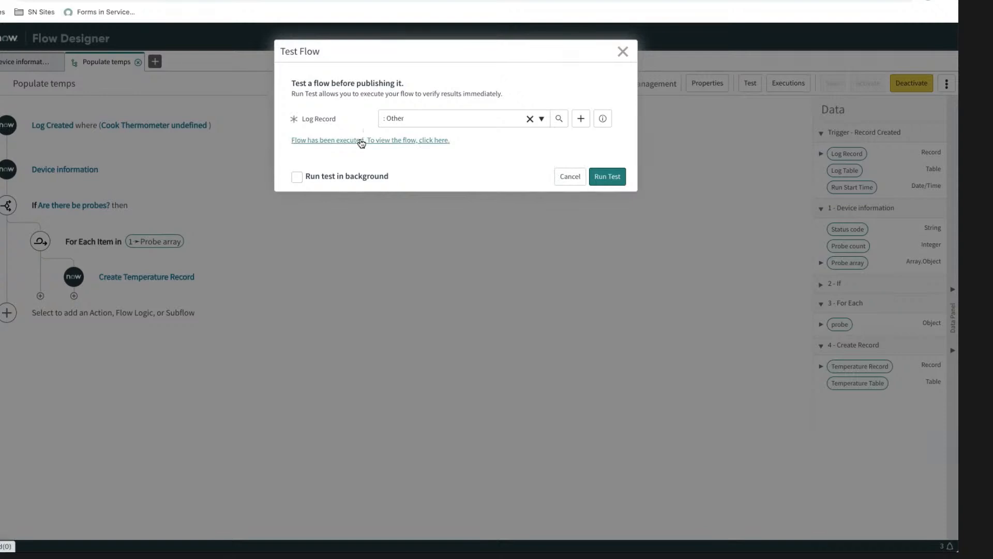
# Step: Reload the ": Other" Log record in Service Management and inspect the first entry in its Temperatures list
pyautogui.click(360, 147)
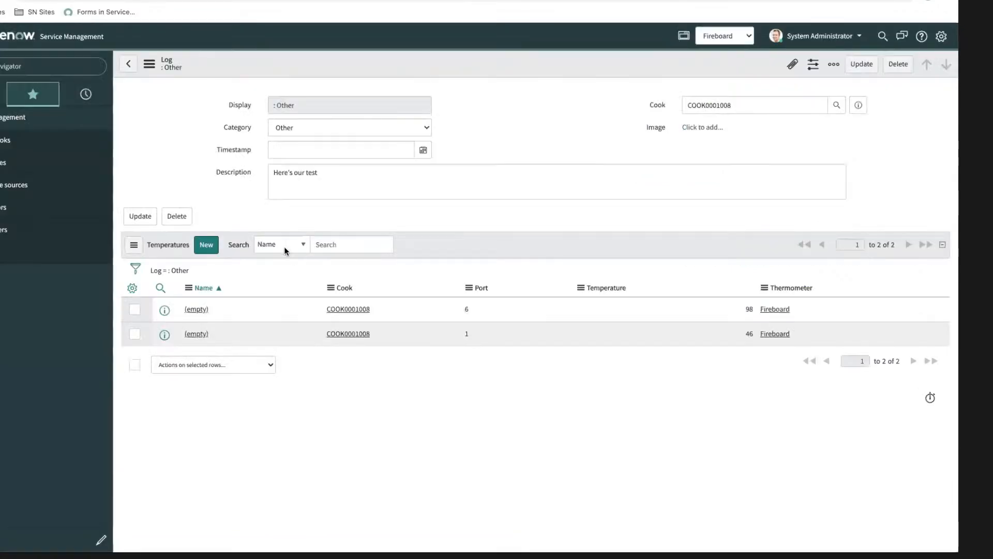
pyautogui.rightClick(414, 72)
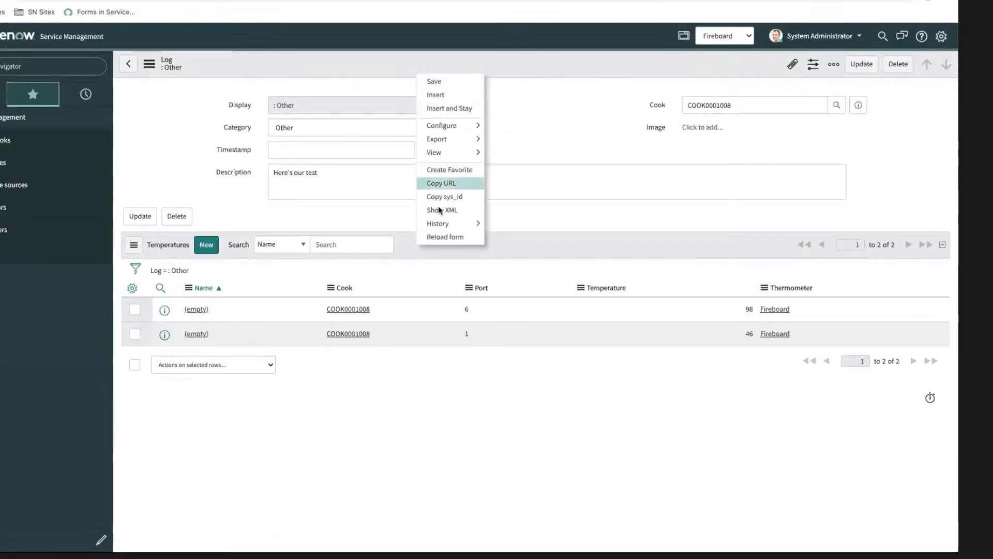
pyautogui.click(437, 235)
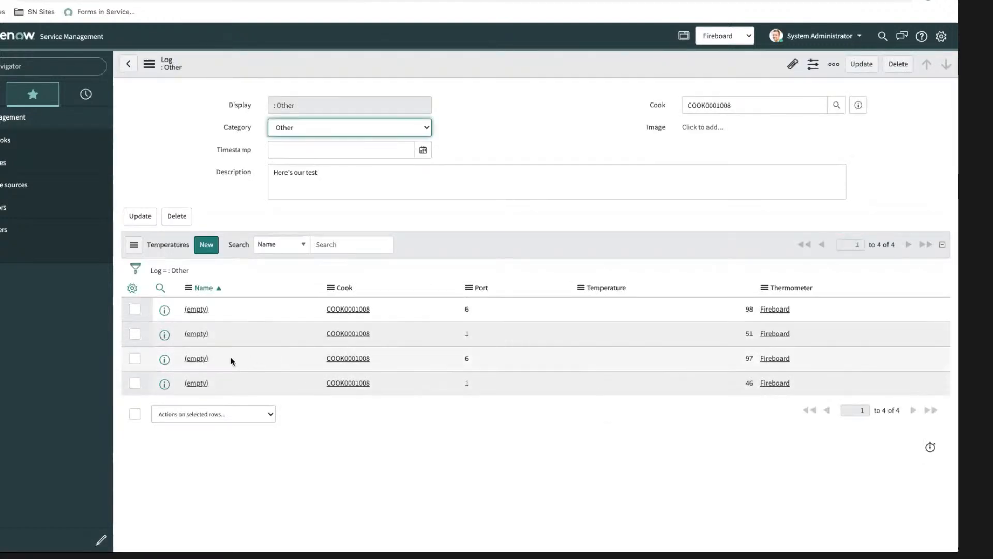
pyautogui.click(470, 139)
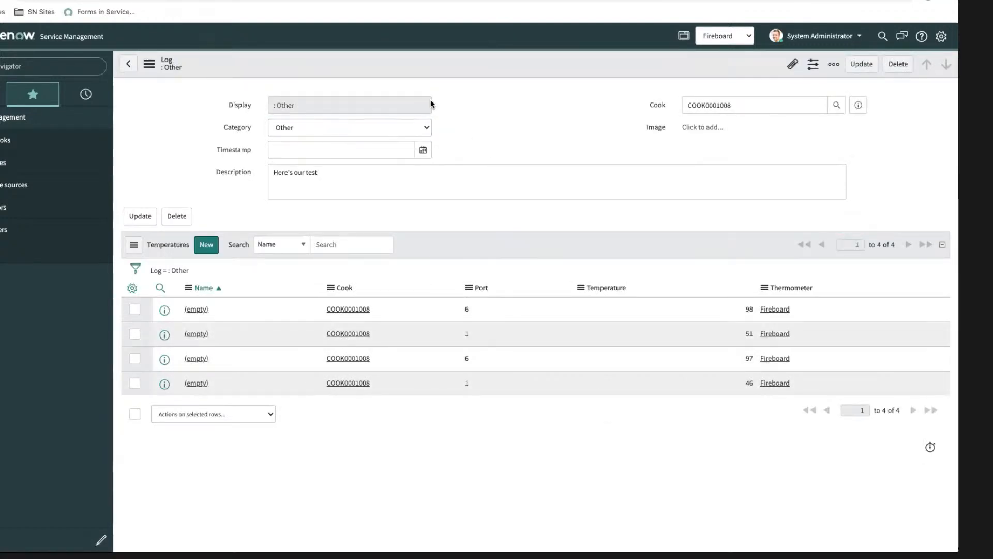
pyautogui.click(196, 309)
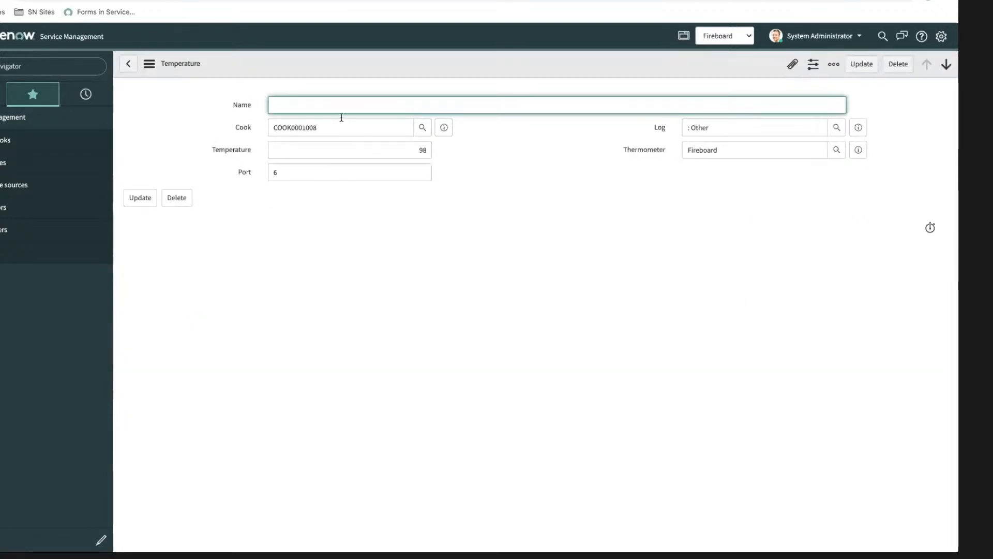
pyautogui.click(128, 66)
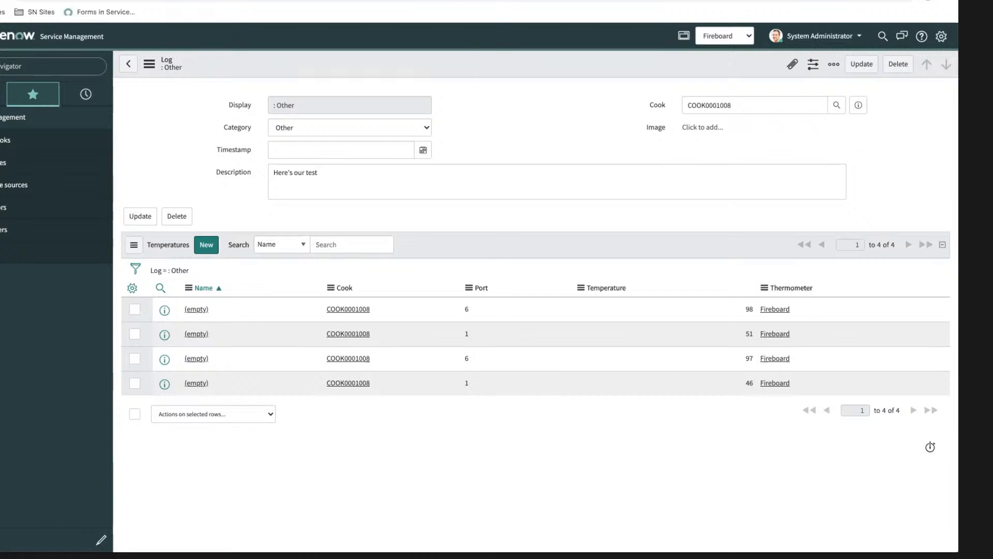
# Step: Examine the FireBoard Cloud API documentation for session properties, the charting data's channel label attribute, and the device properties
pyautogui.click(304, 1)
pyautogui.scroll(-7, 262, 169)
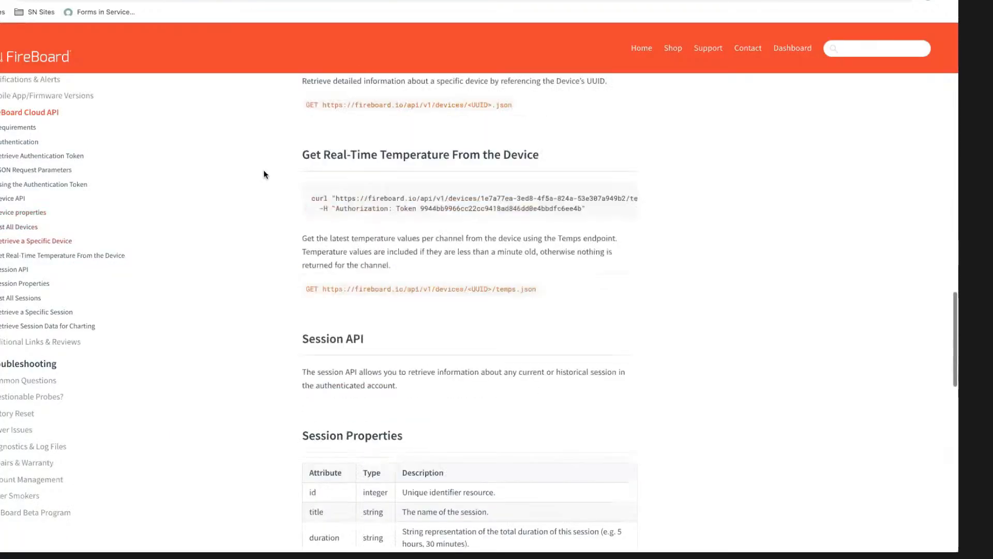
pyautogui.scroll(-5, 391, 182)
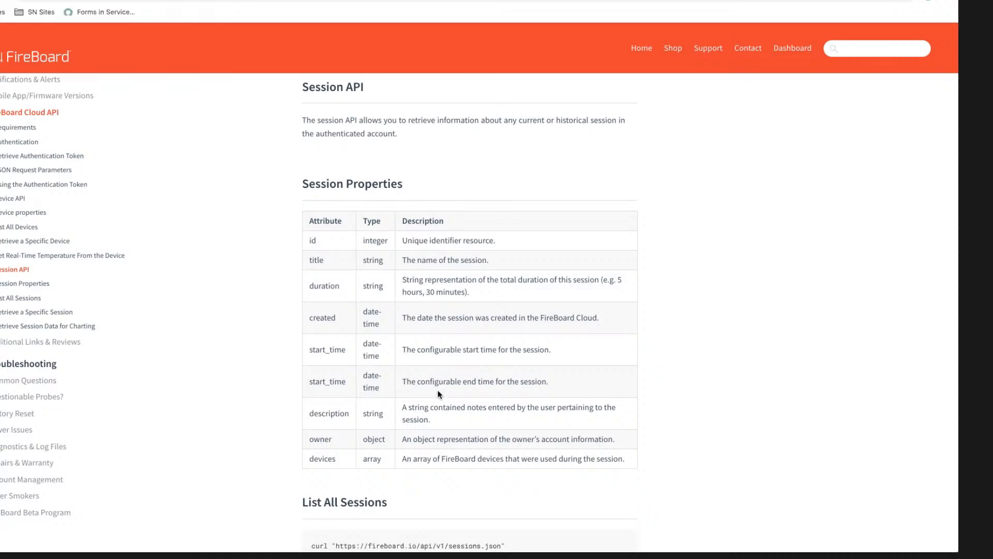
pyautogui.scroll(-4, 438, 393)
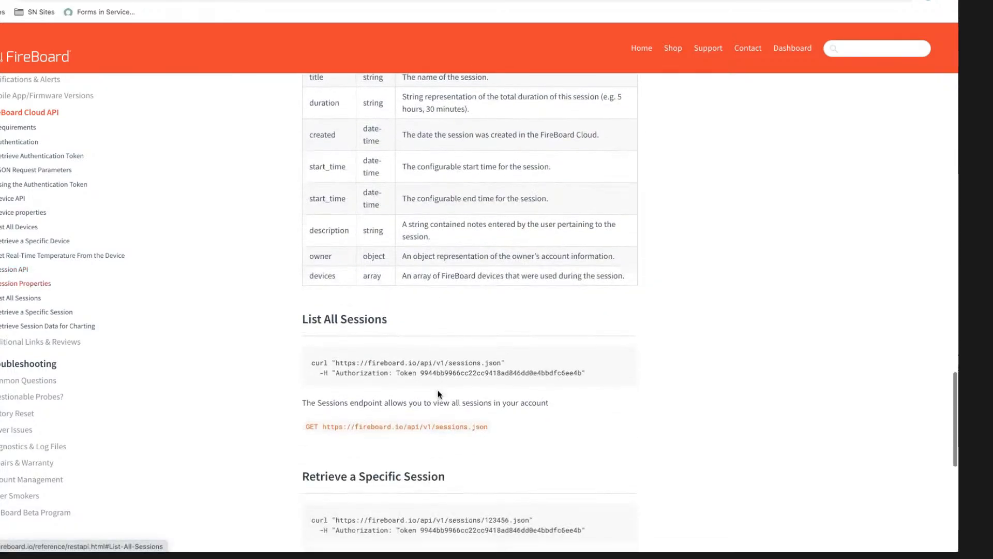
pyautogui.scroll(-10, 438, 394)
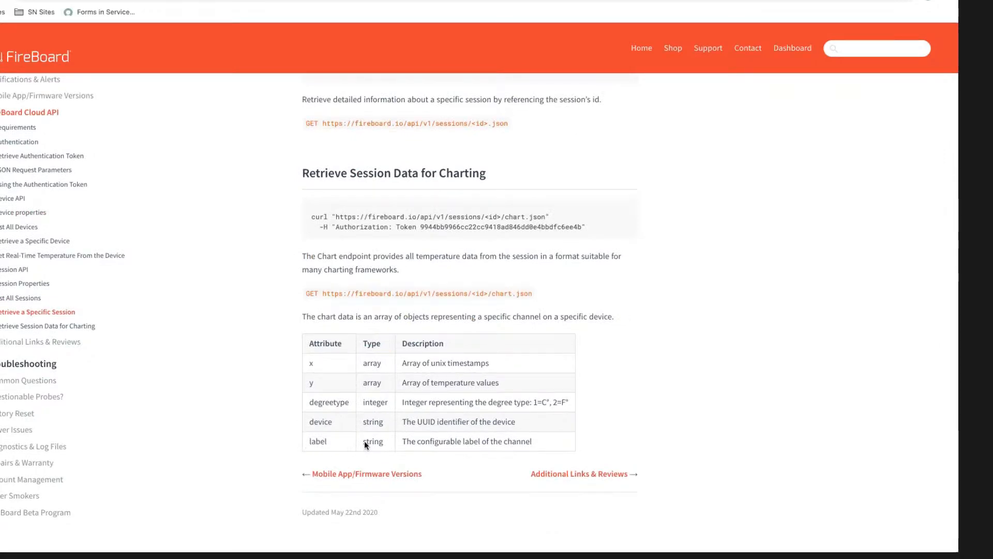
pyautogui.moveTo(310, 441); pyautogui.dragTo(544, 446)
pyautogui.click(455, 445)
pyautogui.scroll(20, 300, 243)
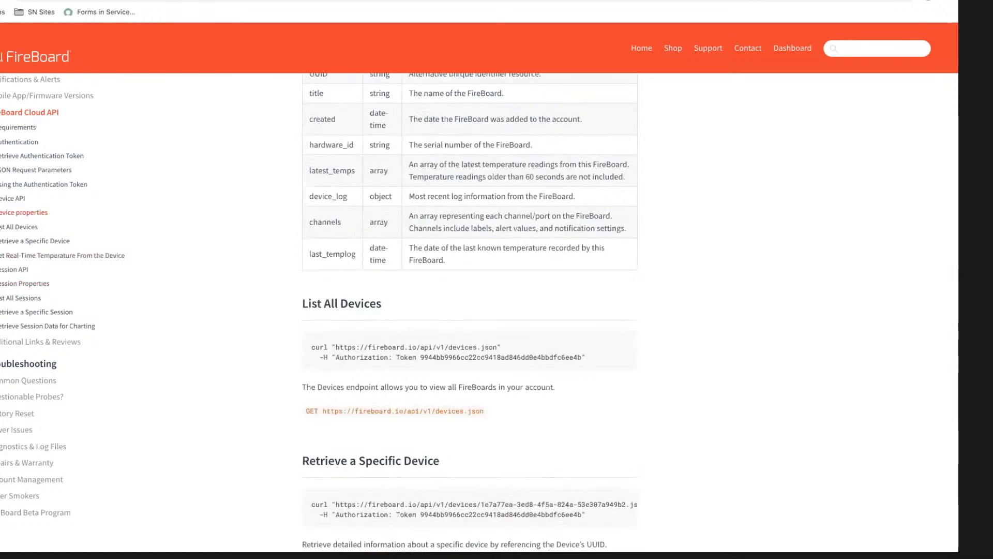